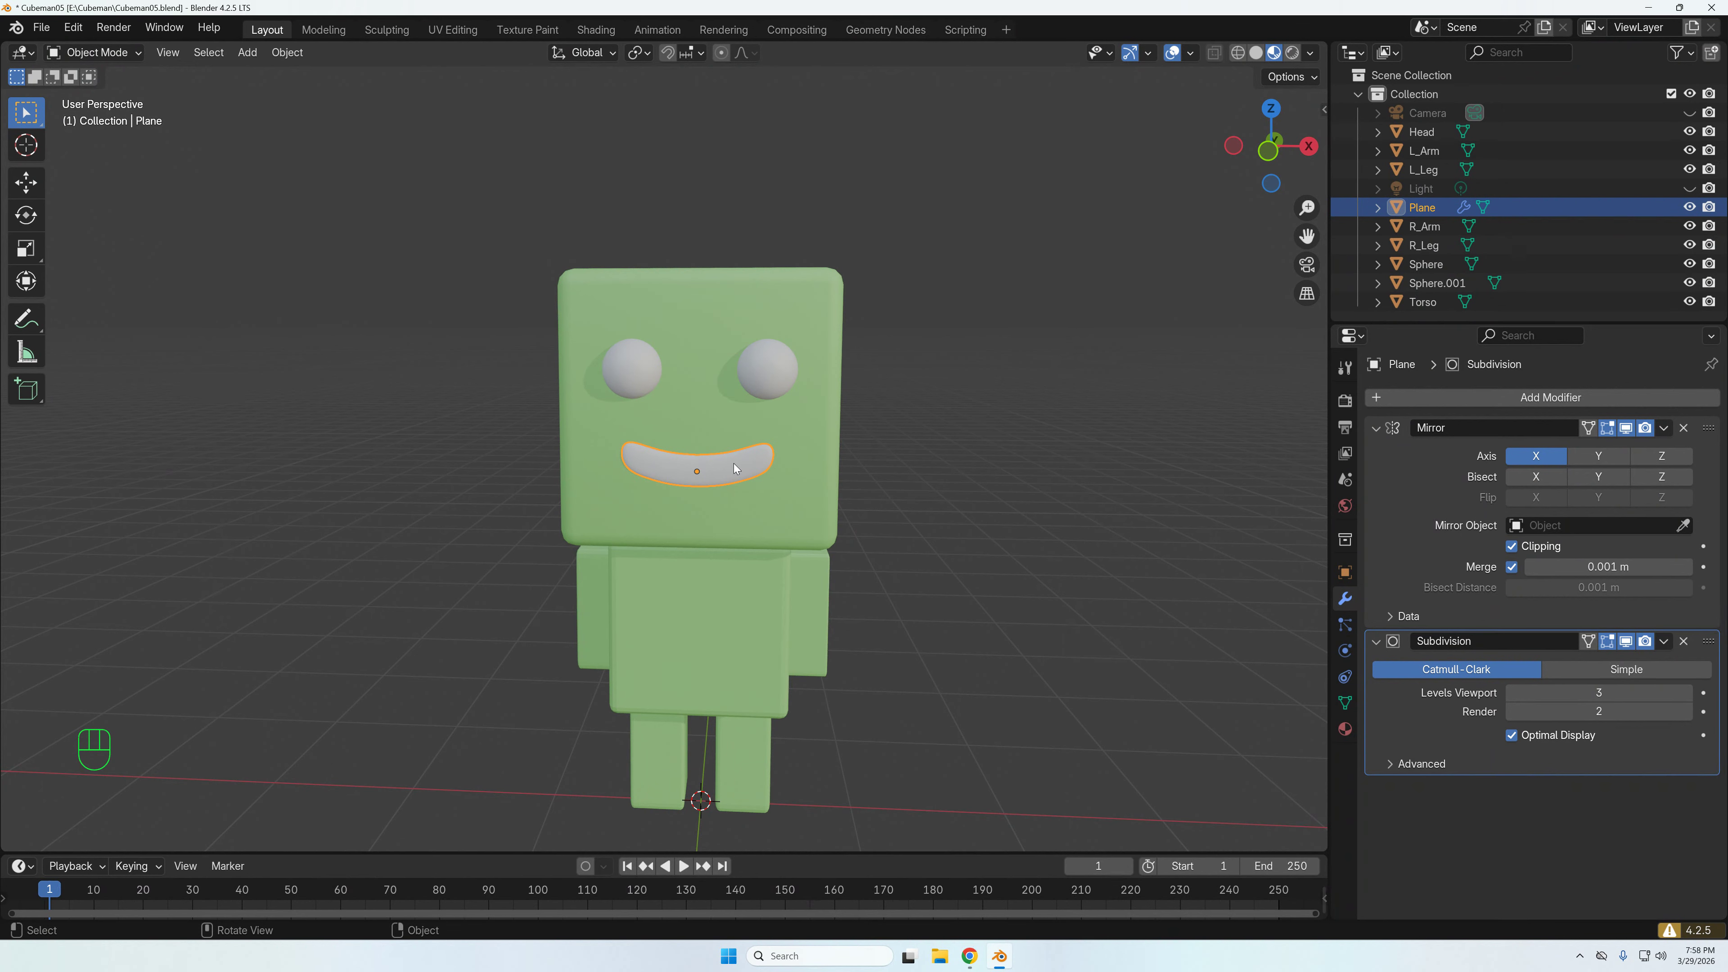
- Add a centred lengthwise loop cut through the mouth mesh, leaving it unslid, and return to Object Mode
{"action": "left_click", "coordinate": [720, 478]}
{"action": "key", "text": "KP_1"}
{"action": "scroll", "coordinate": [721, 482], "scroll_direction": "up", "scroll_amount": 3}
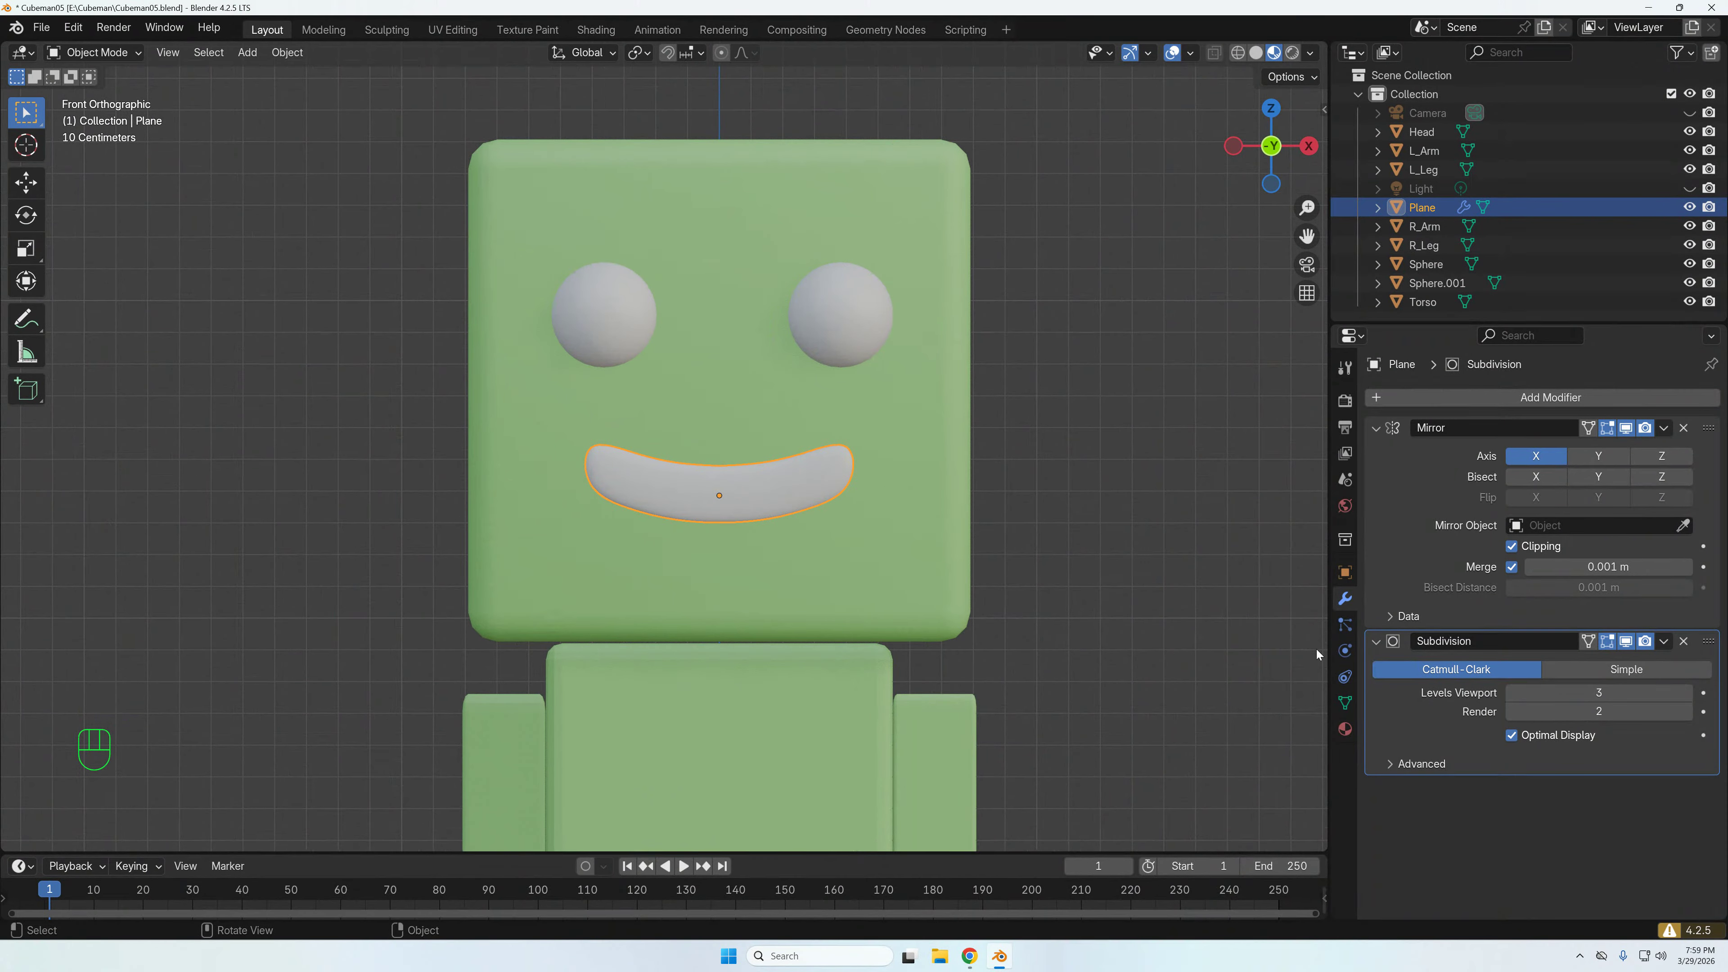
{"action": "left_click", "coordinate": [1342, 703]}
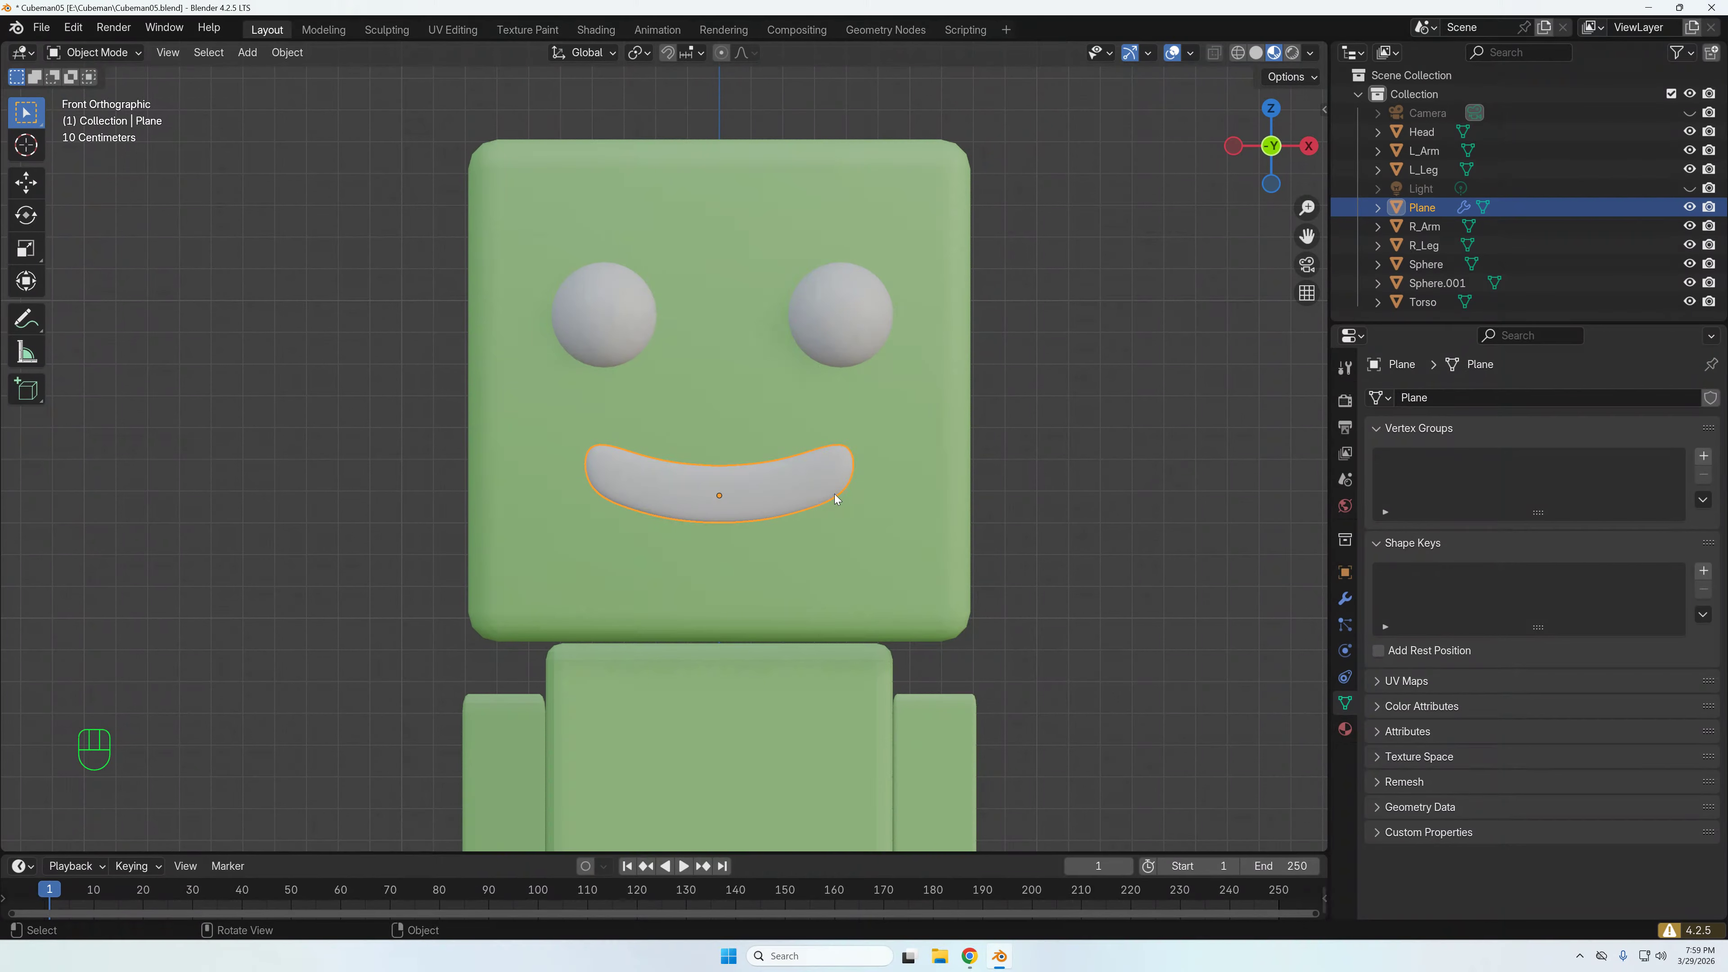
{"action": "key", "text": "Tab"}
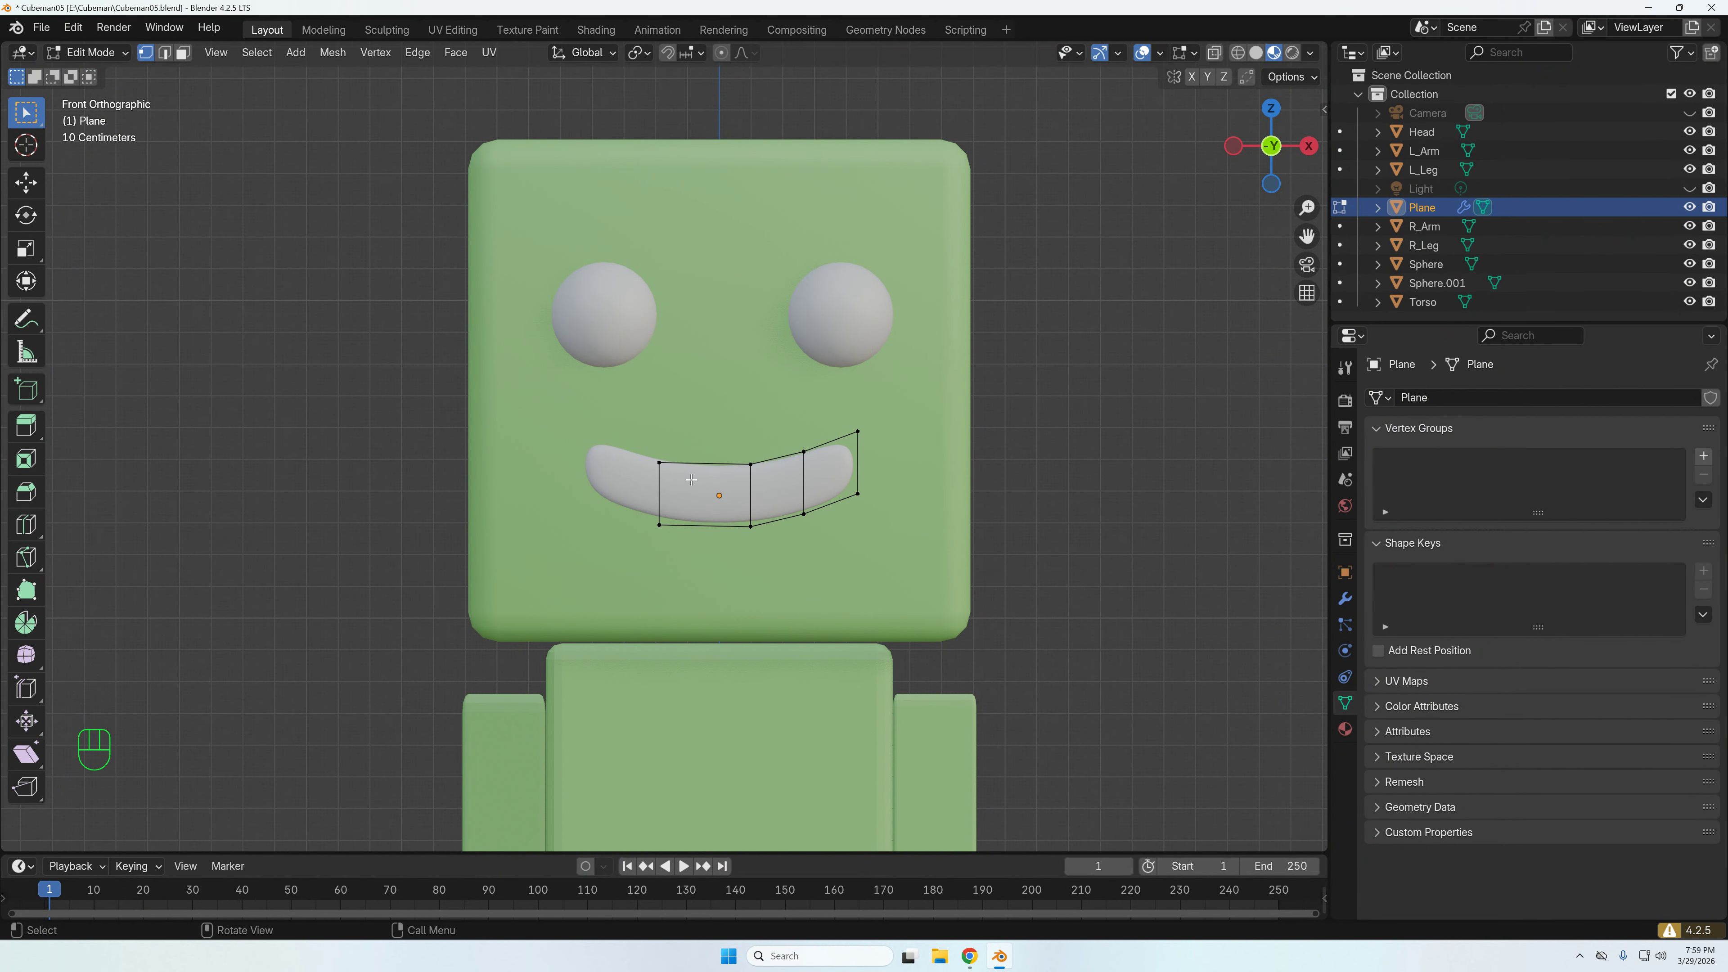
{"action": "key", "text": "ctrl+r"}
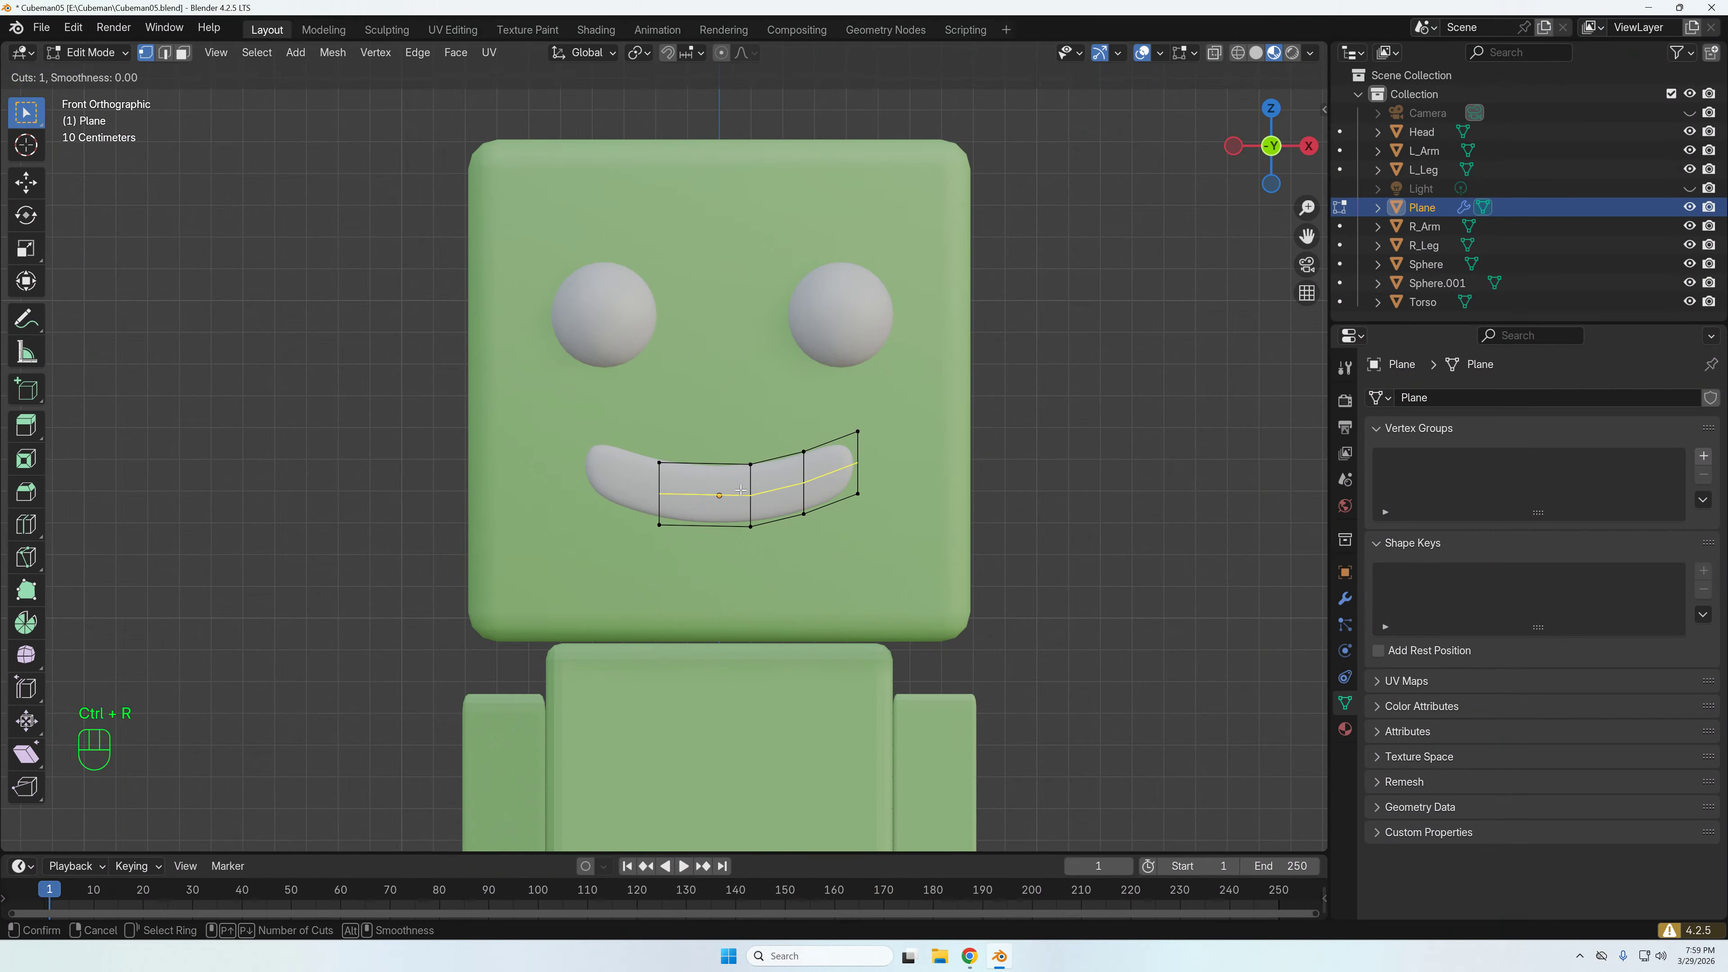
{"action": "left_click", "coordinate": [741, 489]}
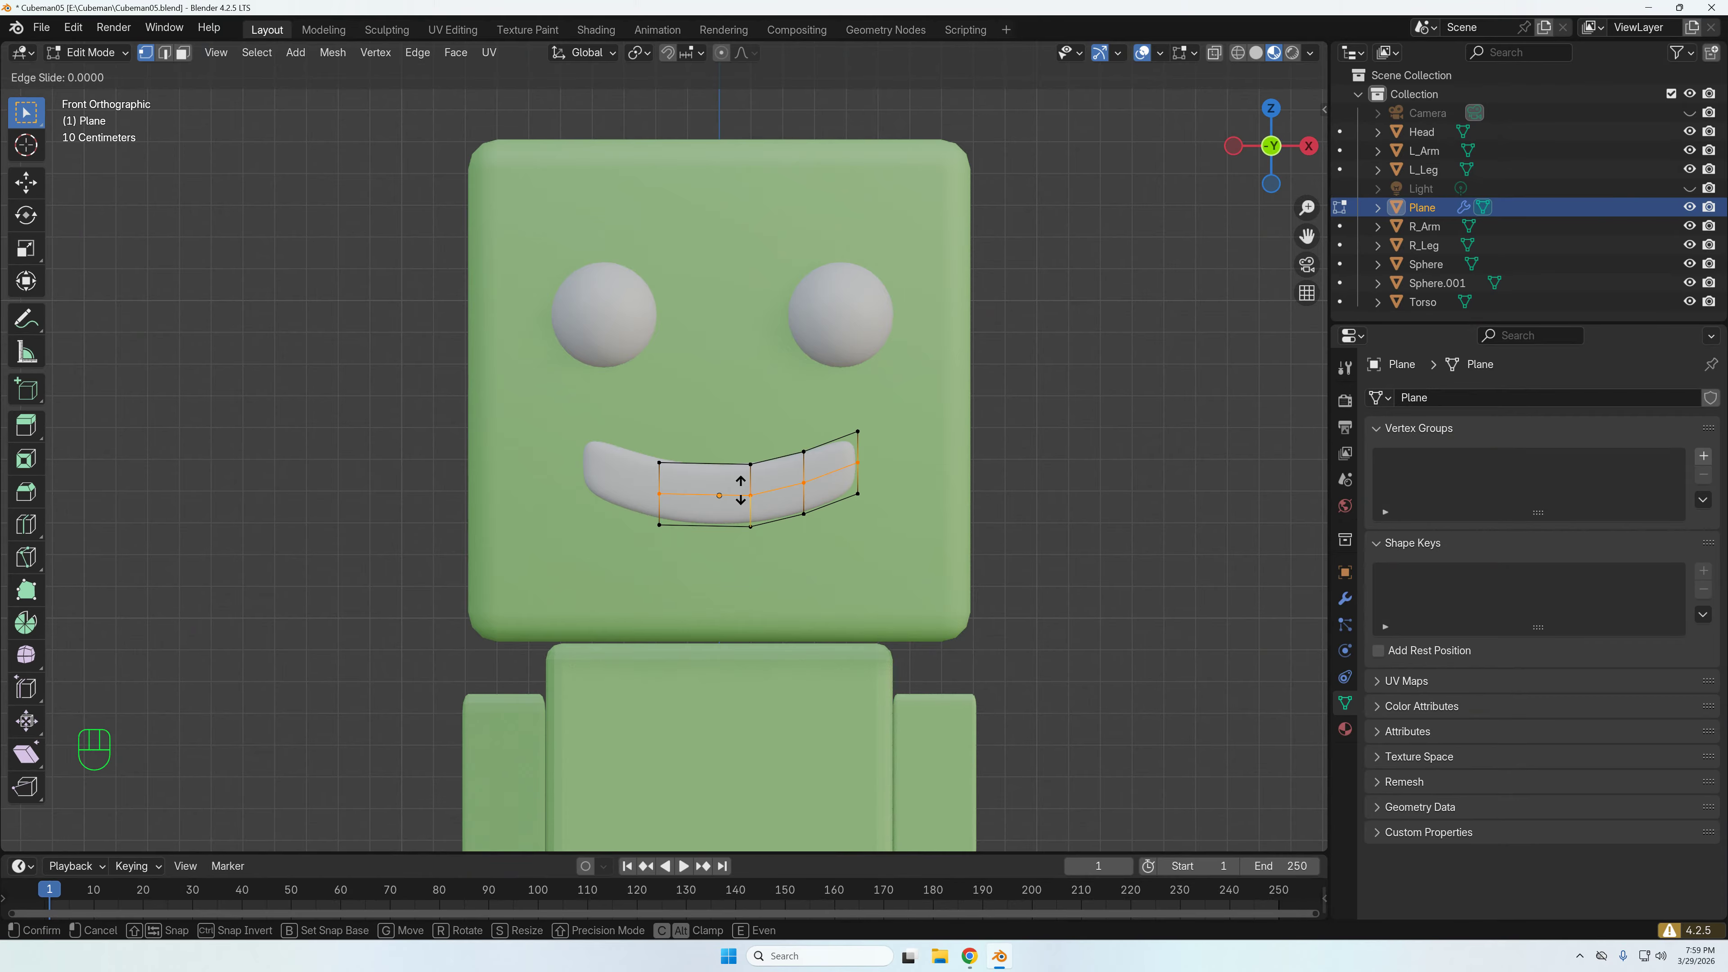
{"action": "left_click", "coordinate": [740, 490]}
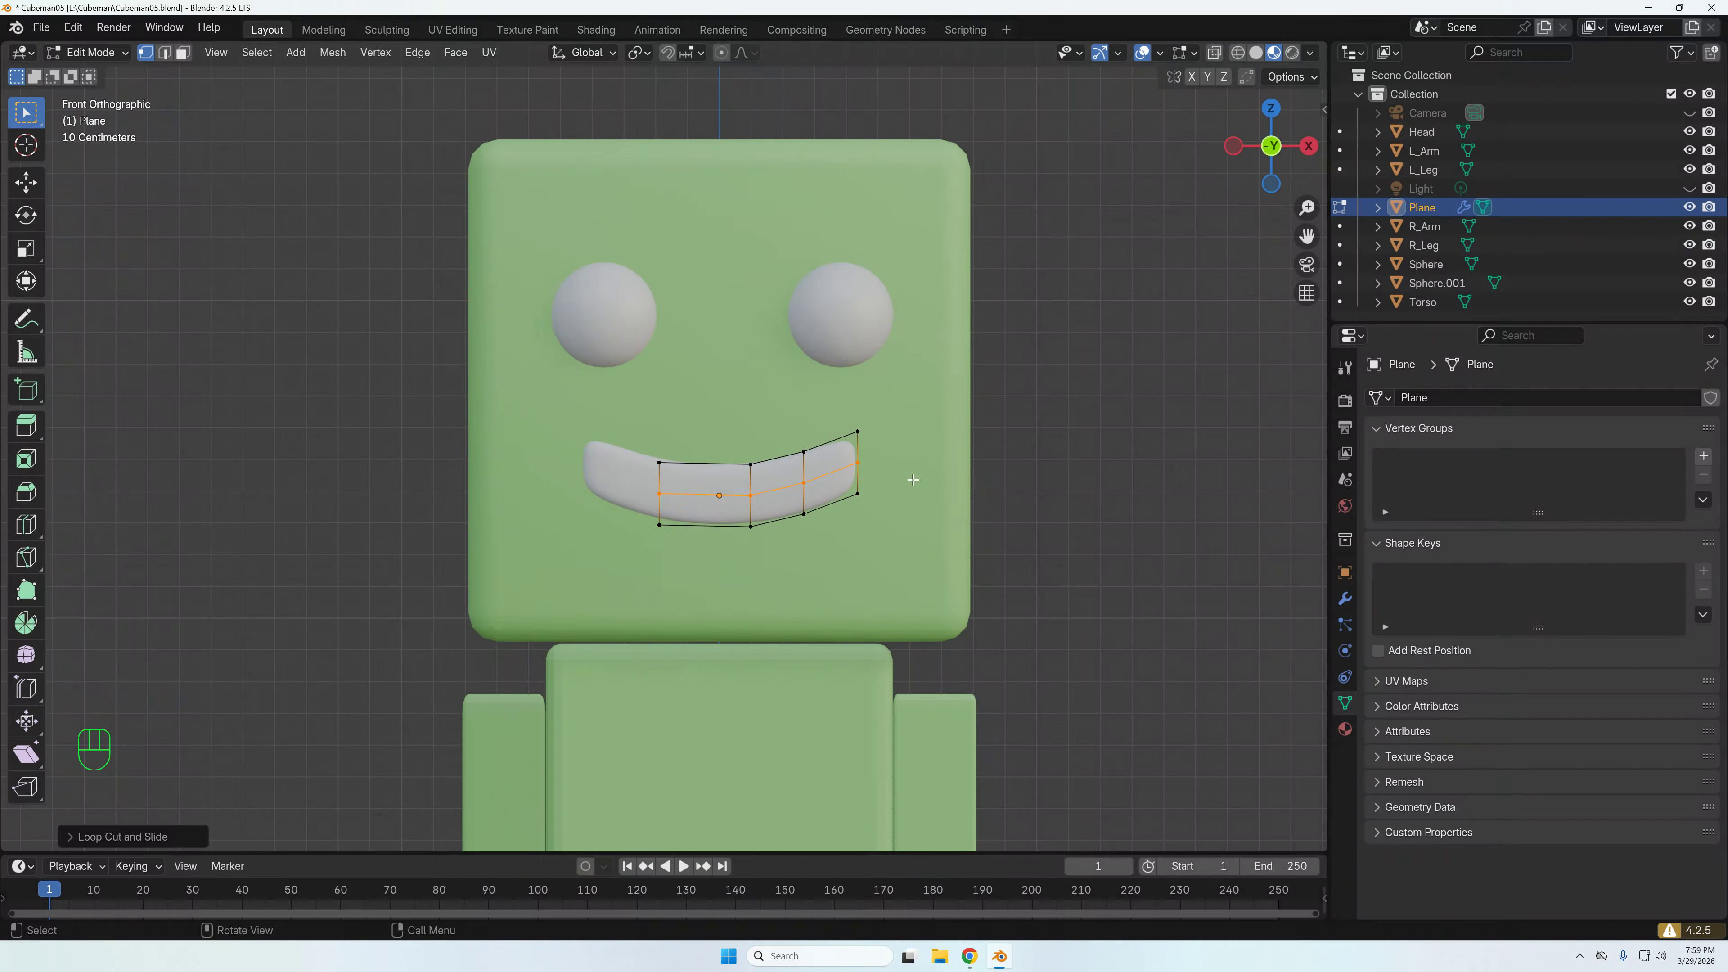
{"action": "key", "text": "Tab"}
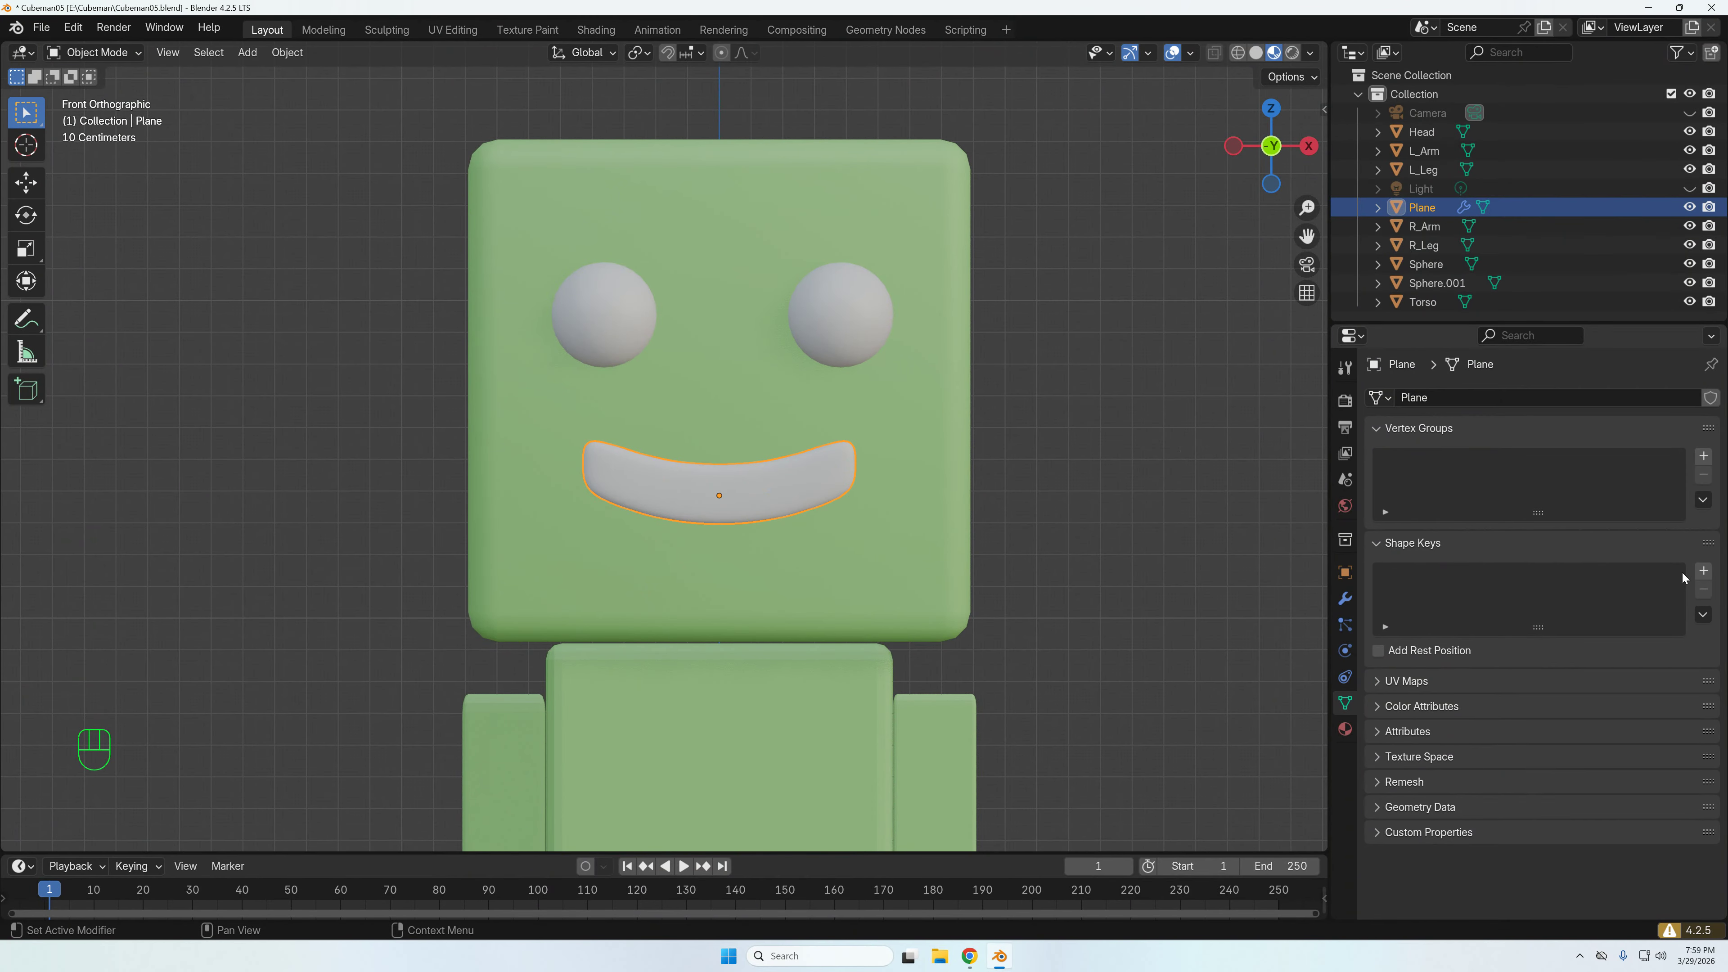
- Add a Basis shape key to the mouth and a second shape key named Frown
{"action": "left_click", "coordinate": [1704, 570]}
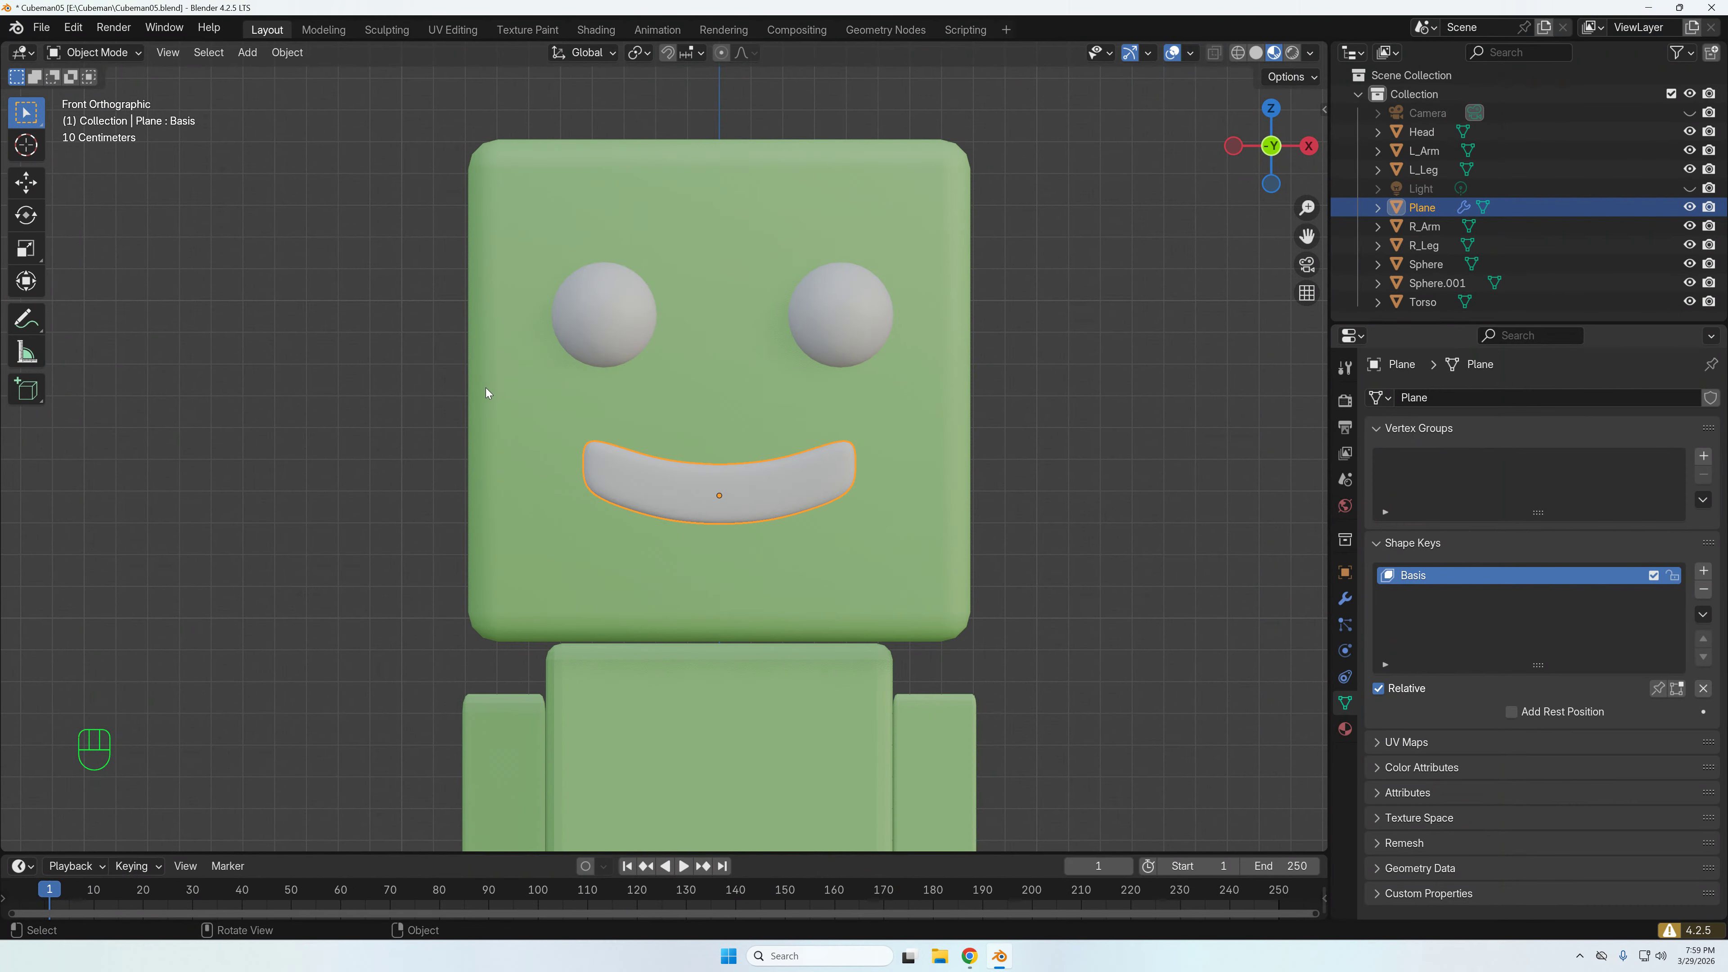
{"action": "left_click", "coordinate": [1704, 572]}
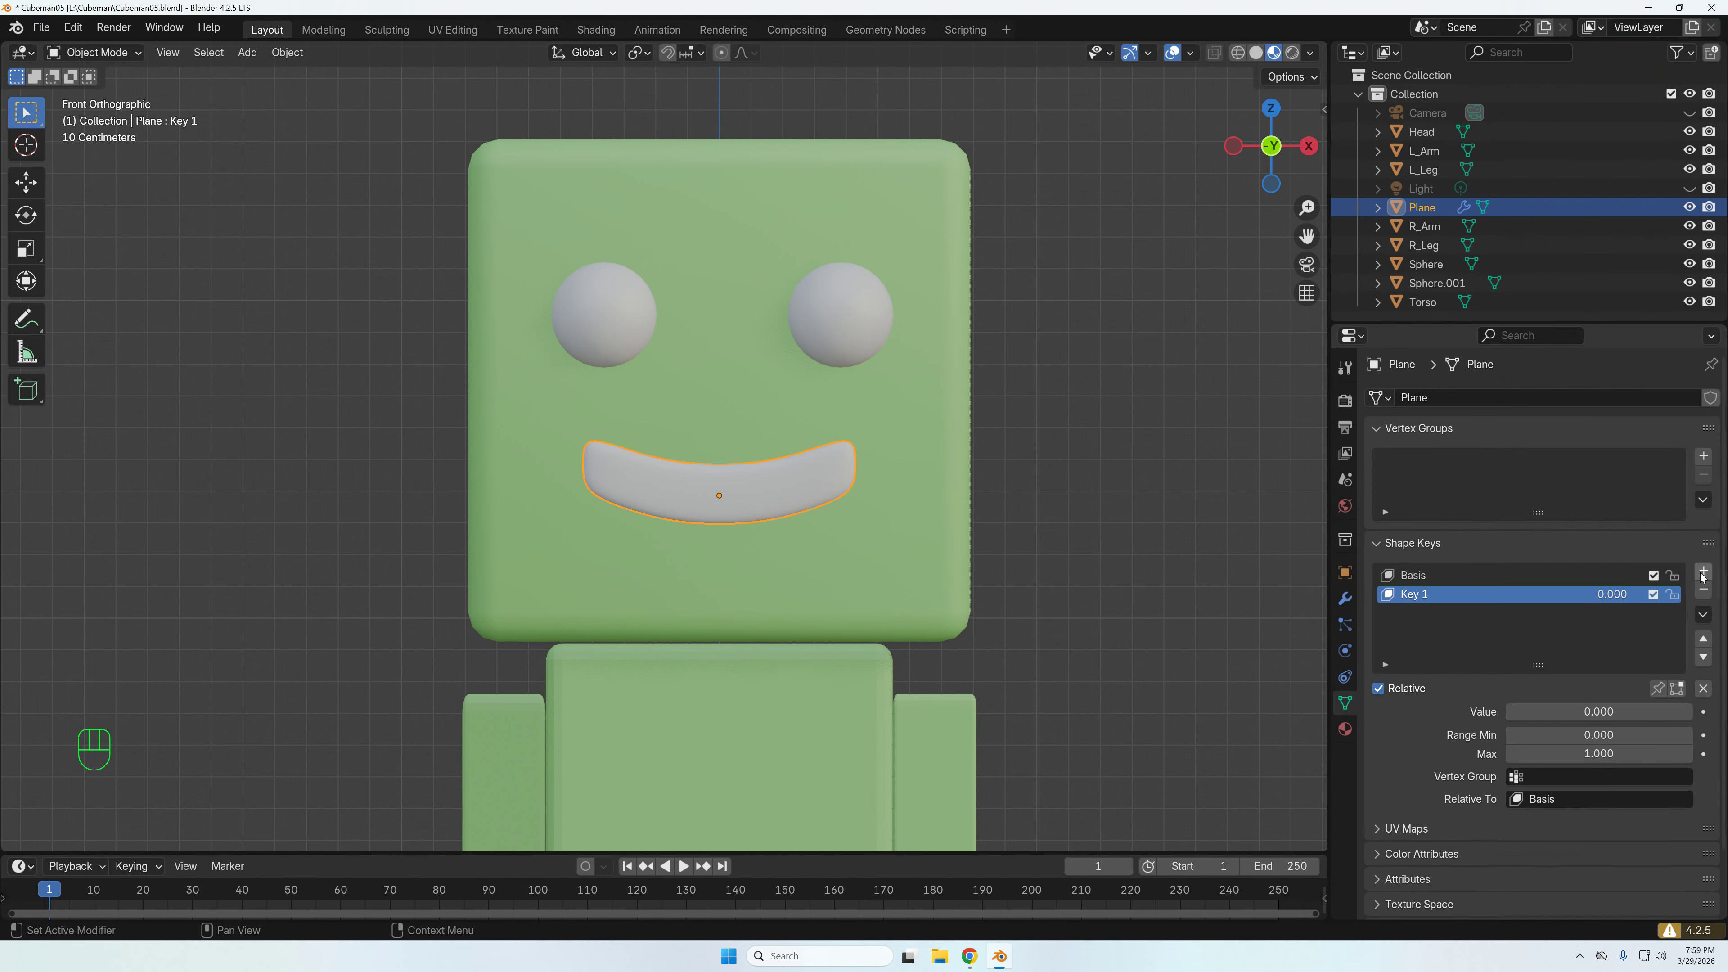
{"action": "double_click", "coordinate": [1414, 594]}
{"action": "type", "text": "Frown"}
{"action": "key", "text": "Return"}
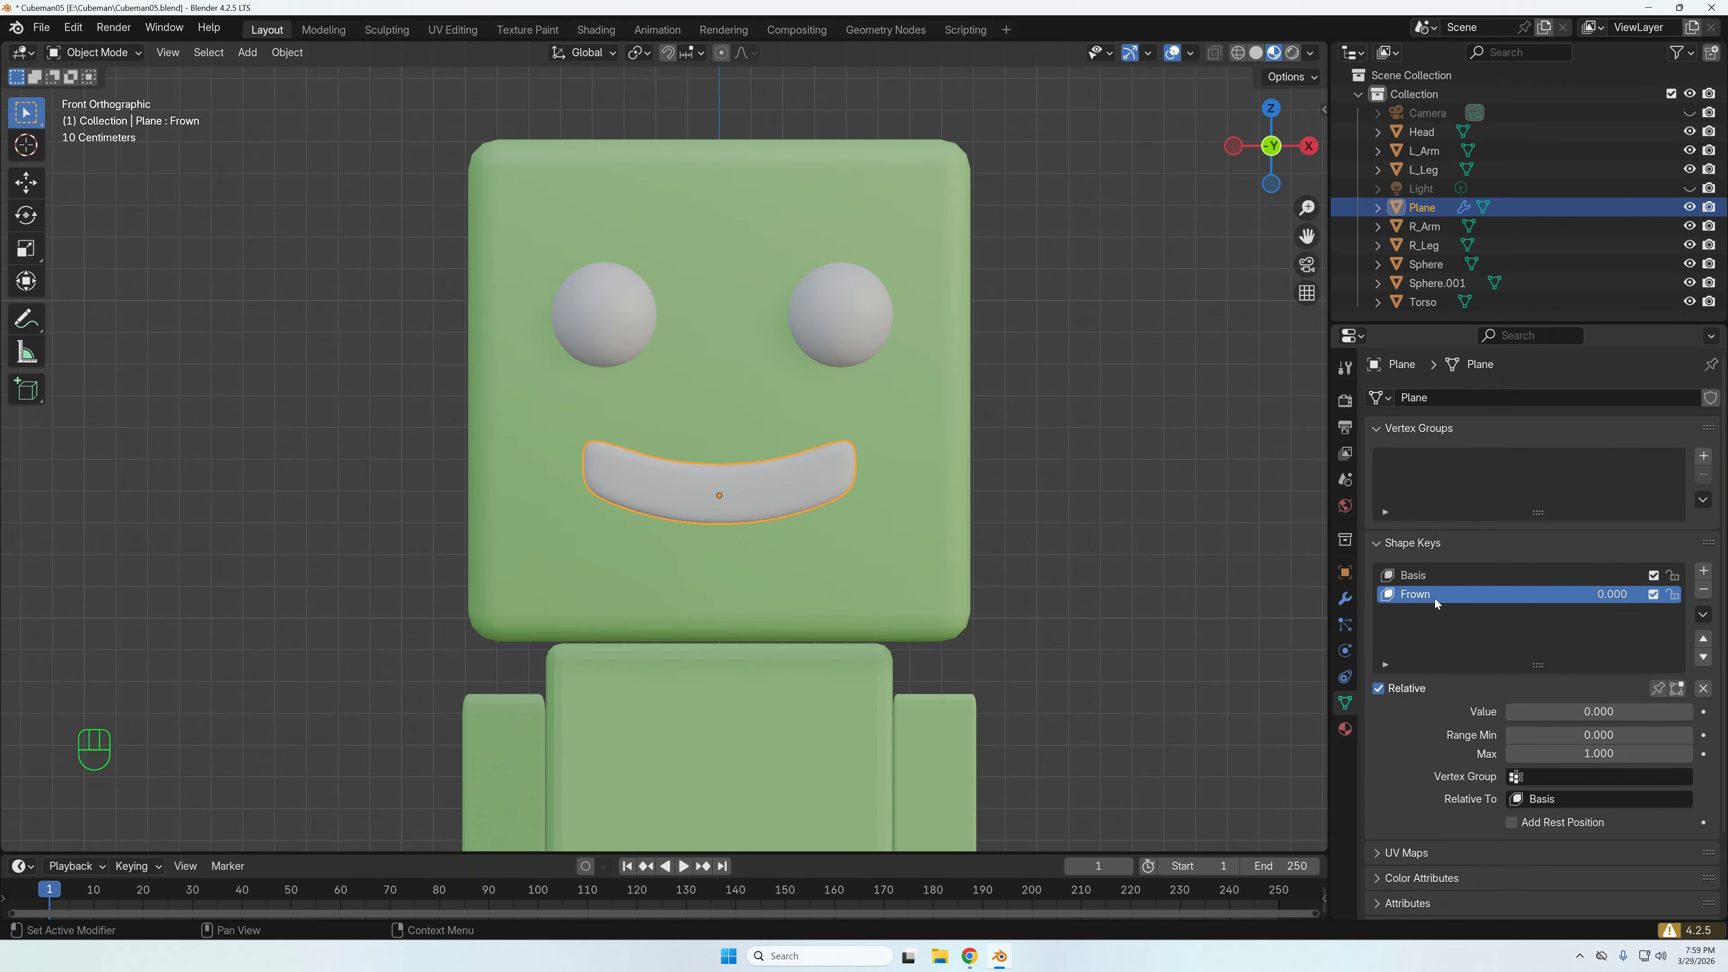
- Set the Frown shape key's value to 1.0
{"action": "left_click", "coordinate": [1581, 712]}
{"action": "type", "text": "1.0"}
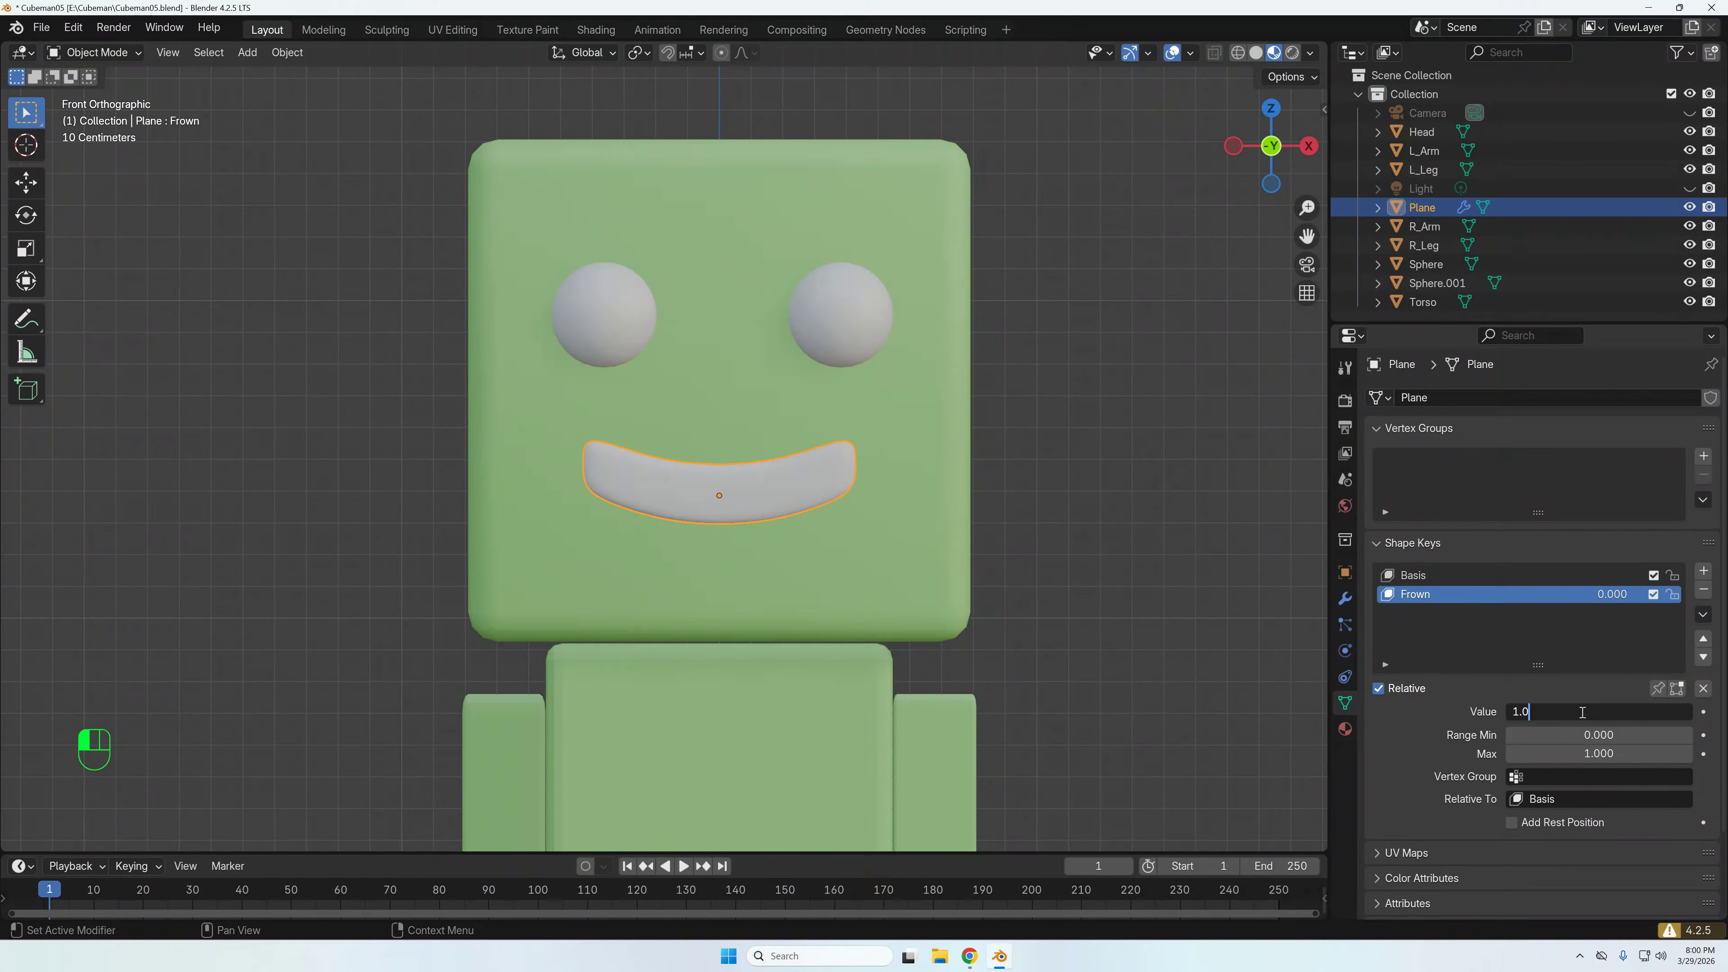
{"action": "key", "text": "Return"}
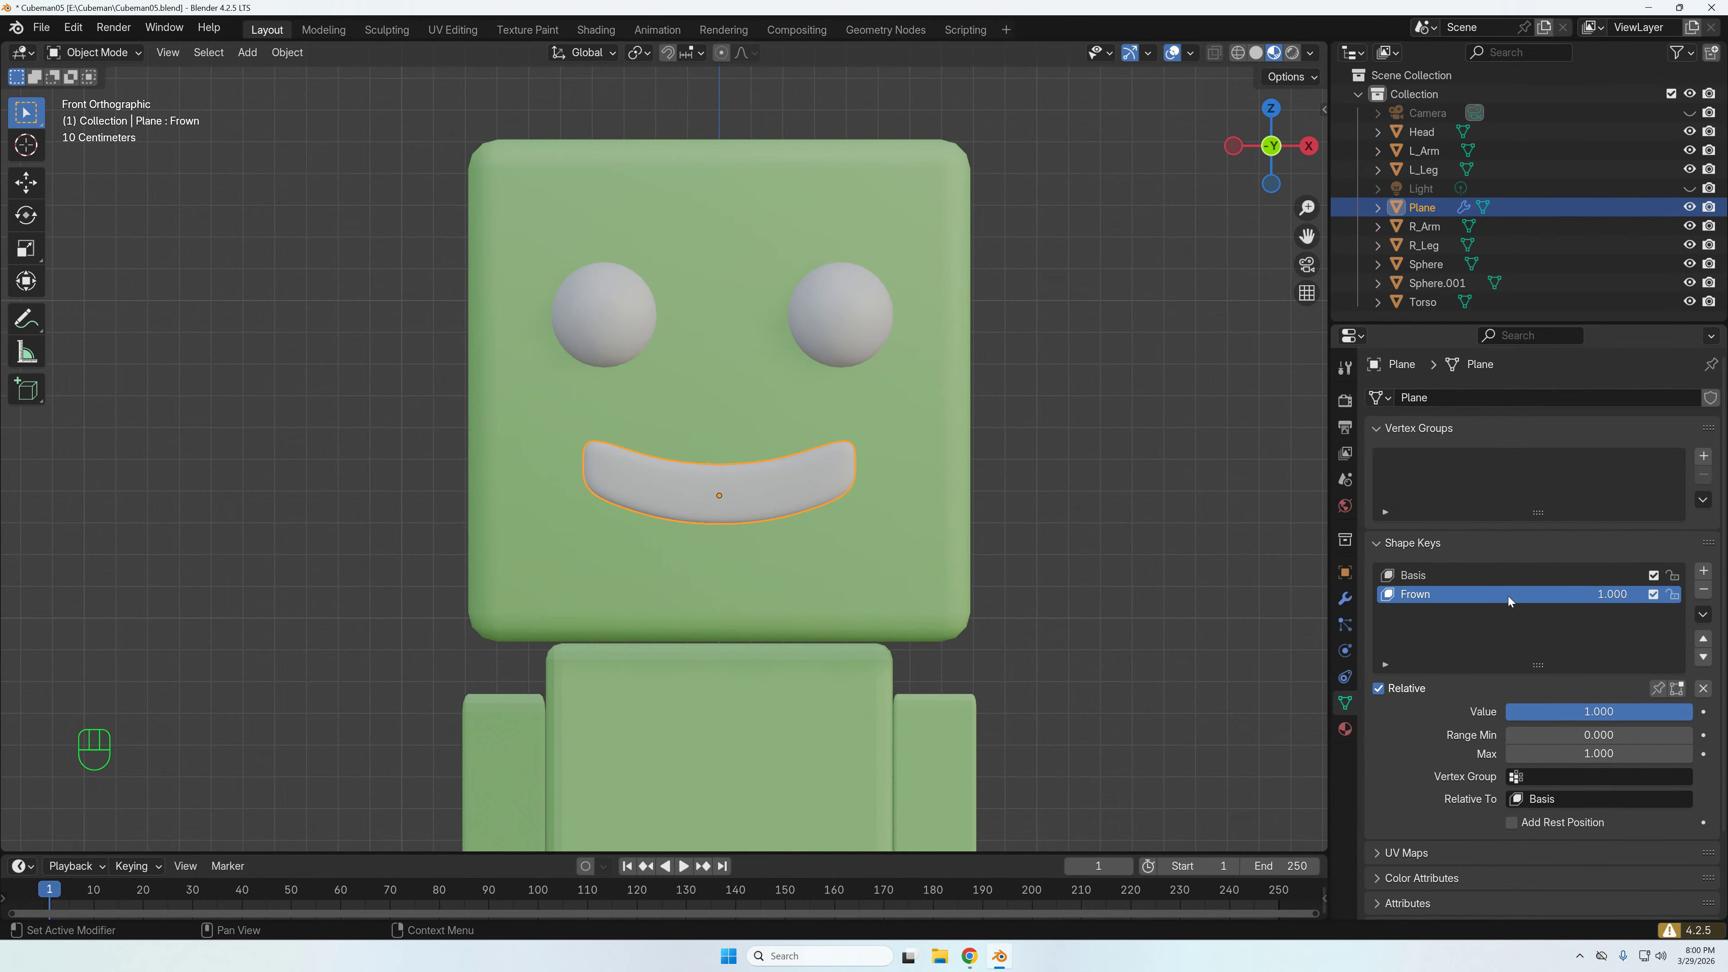
- In Edit Mode, use solid shading with X-ray to box-select the vertices at the mouth's +X end, and inspect the selection's depth
{"action": "key", "text": "Tab"}
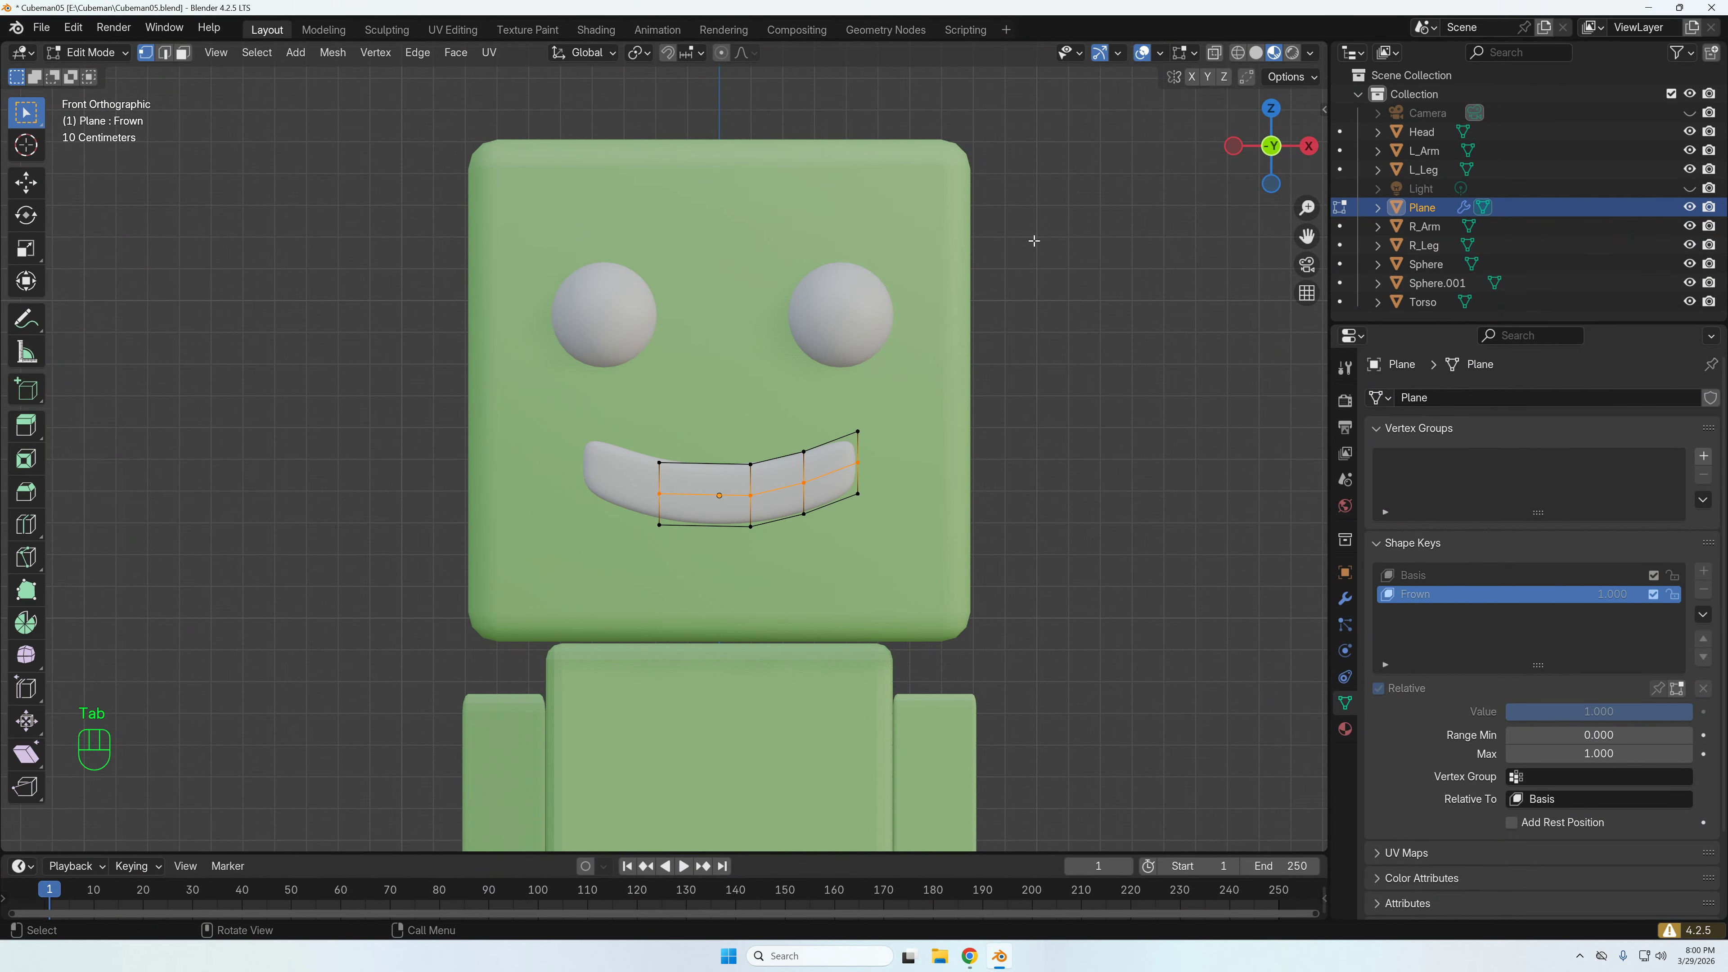
{"action": "left_click", "coordinate": [1215, 55]}
{"action": "scroll", "coordinate": [840, 476], "scroll_direction": "up", "scroll_amount": 3}
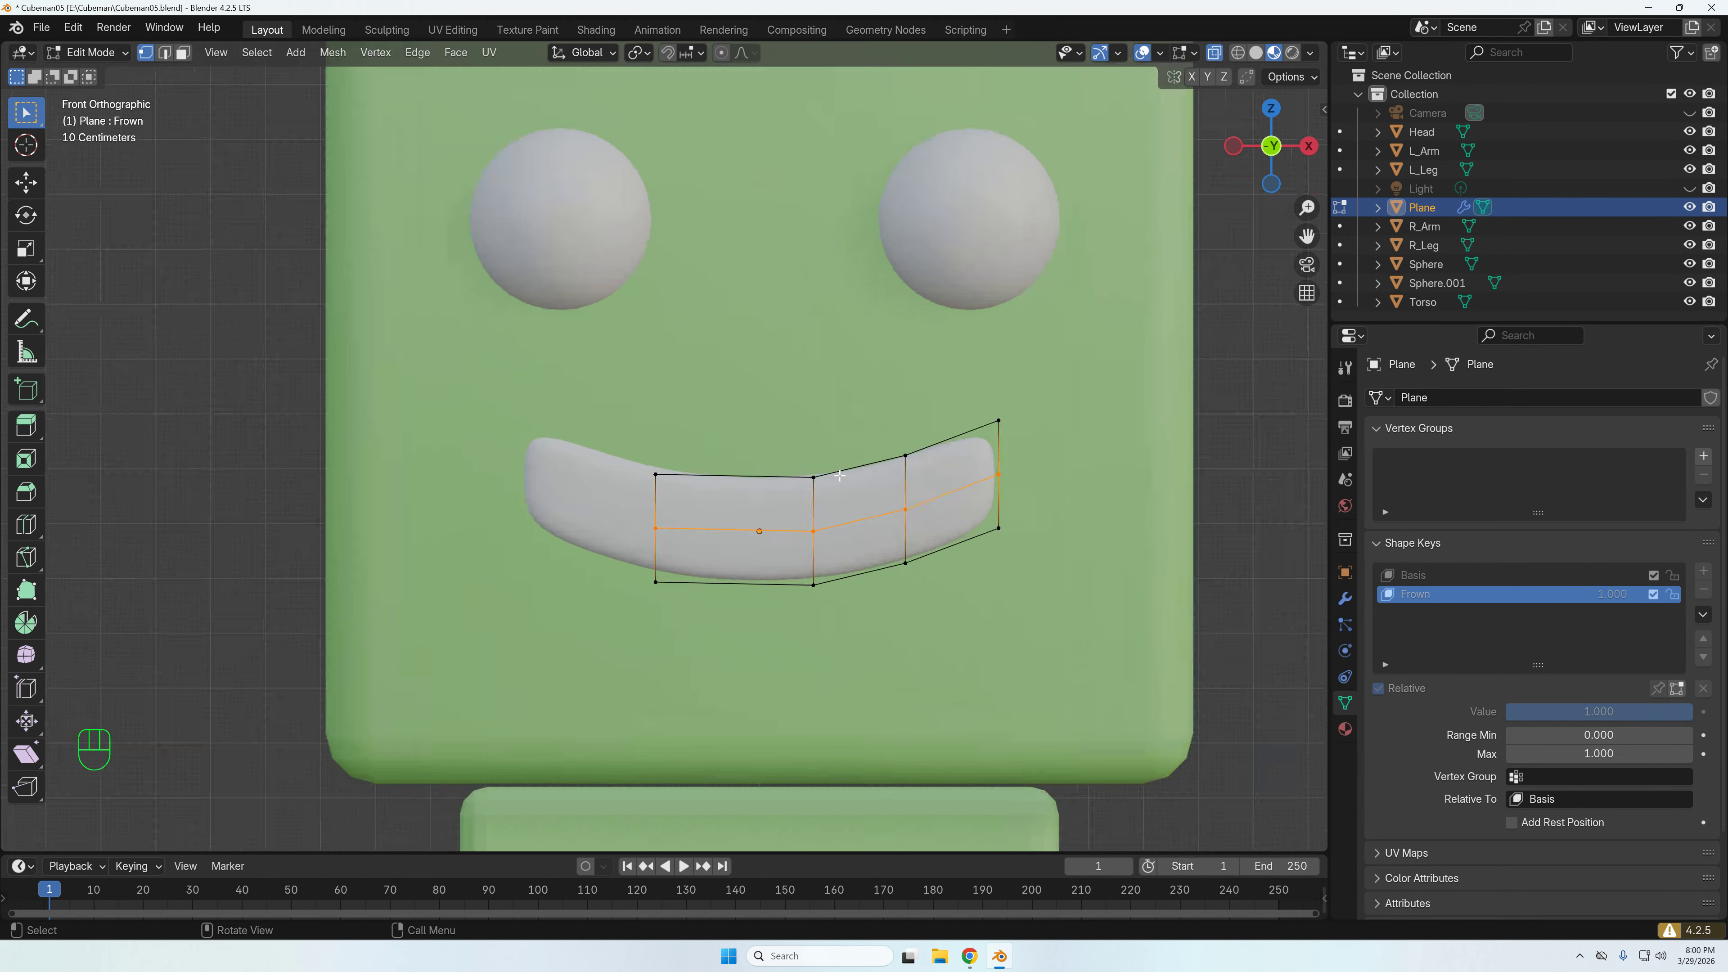
{"action": "left_click", "coordinate": [1257, 53]}
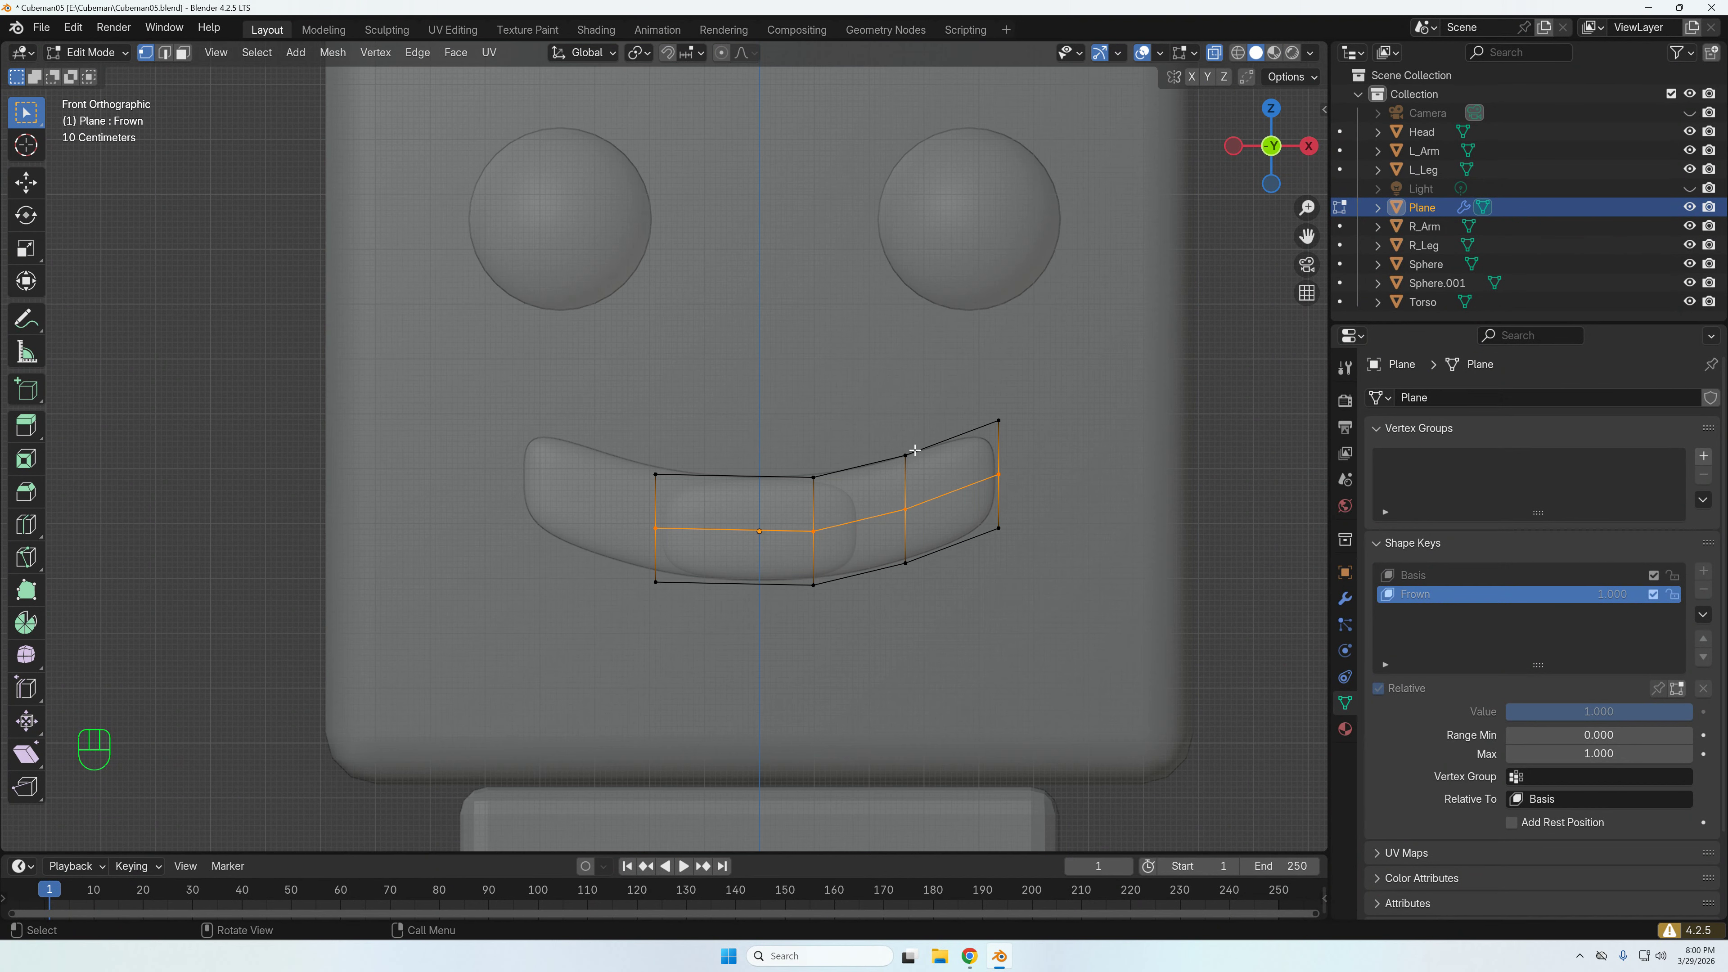
{"action": "left_click_drag", "start_coordinate": [964, 373], "coordinate": [1051, 588]}
{"action": "middle_click_drag", "start_coordinate": [1065, 518], "coordinate": [976, 432]}
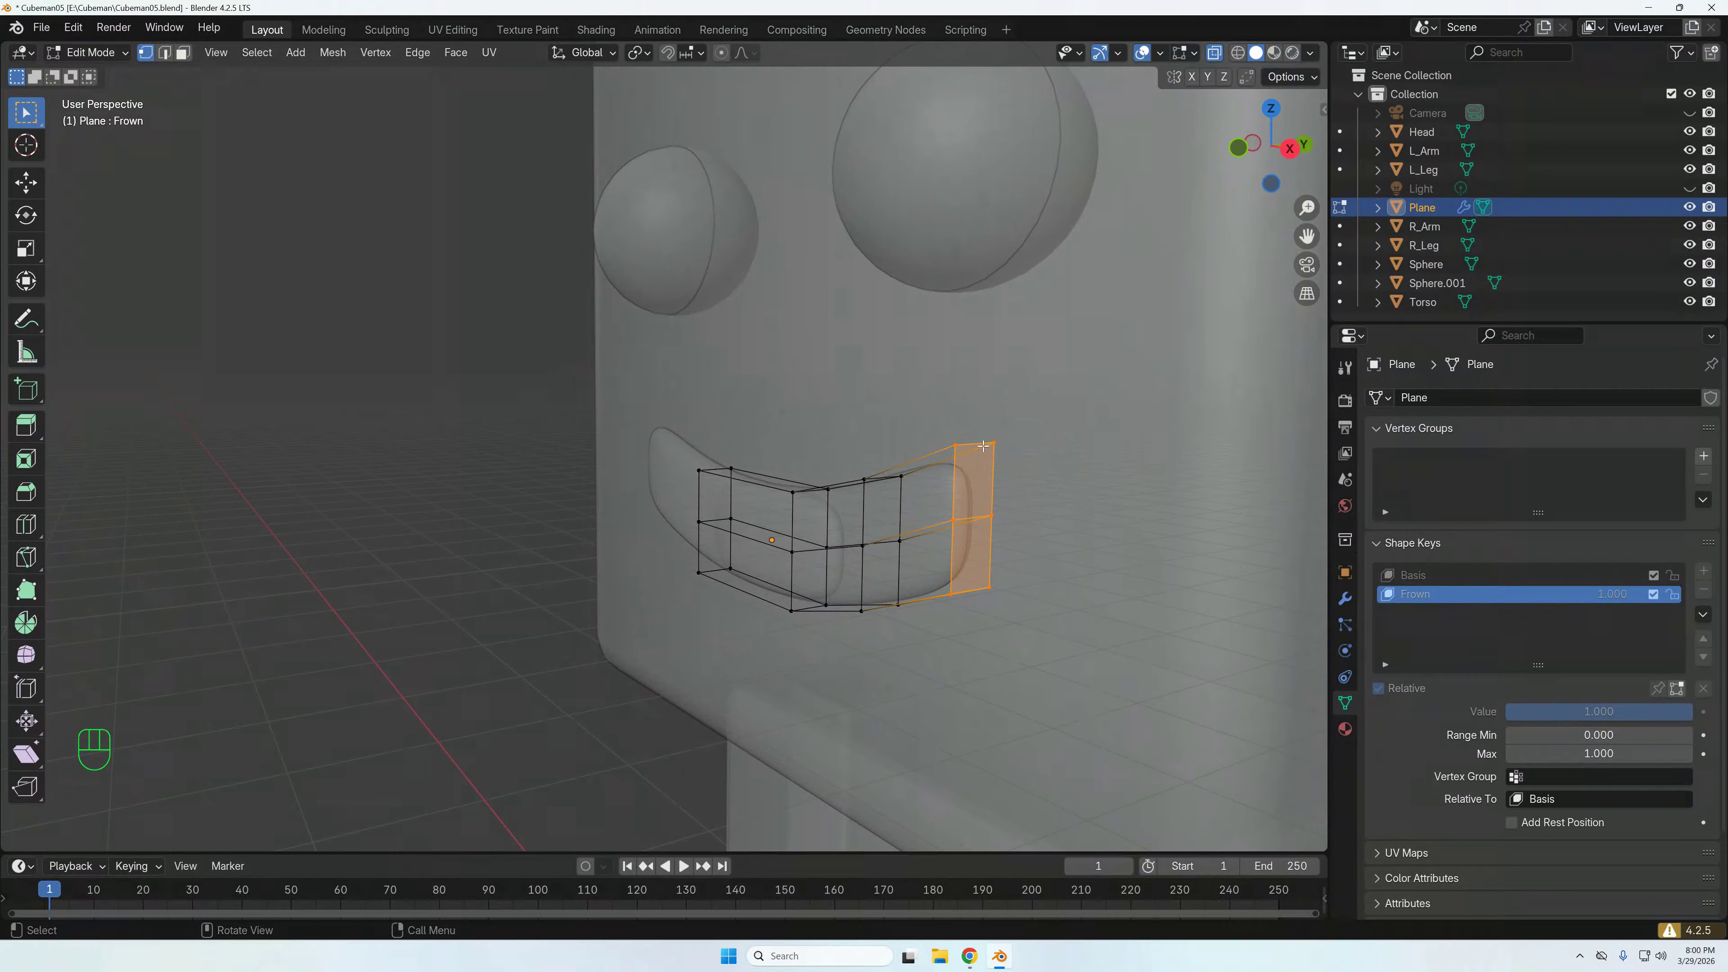
{"action": "middle_click_drag", "start_coordinate": [1028, 578], "coordinate": [924, 527]}
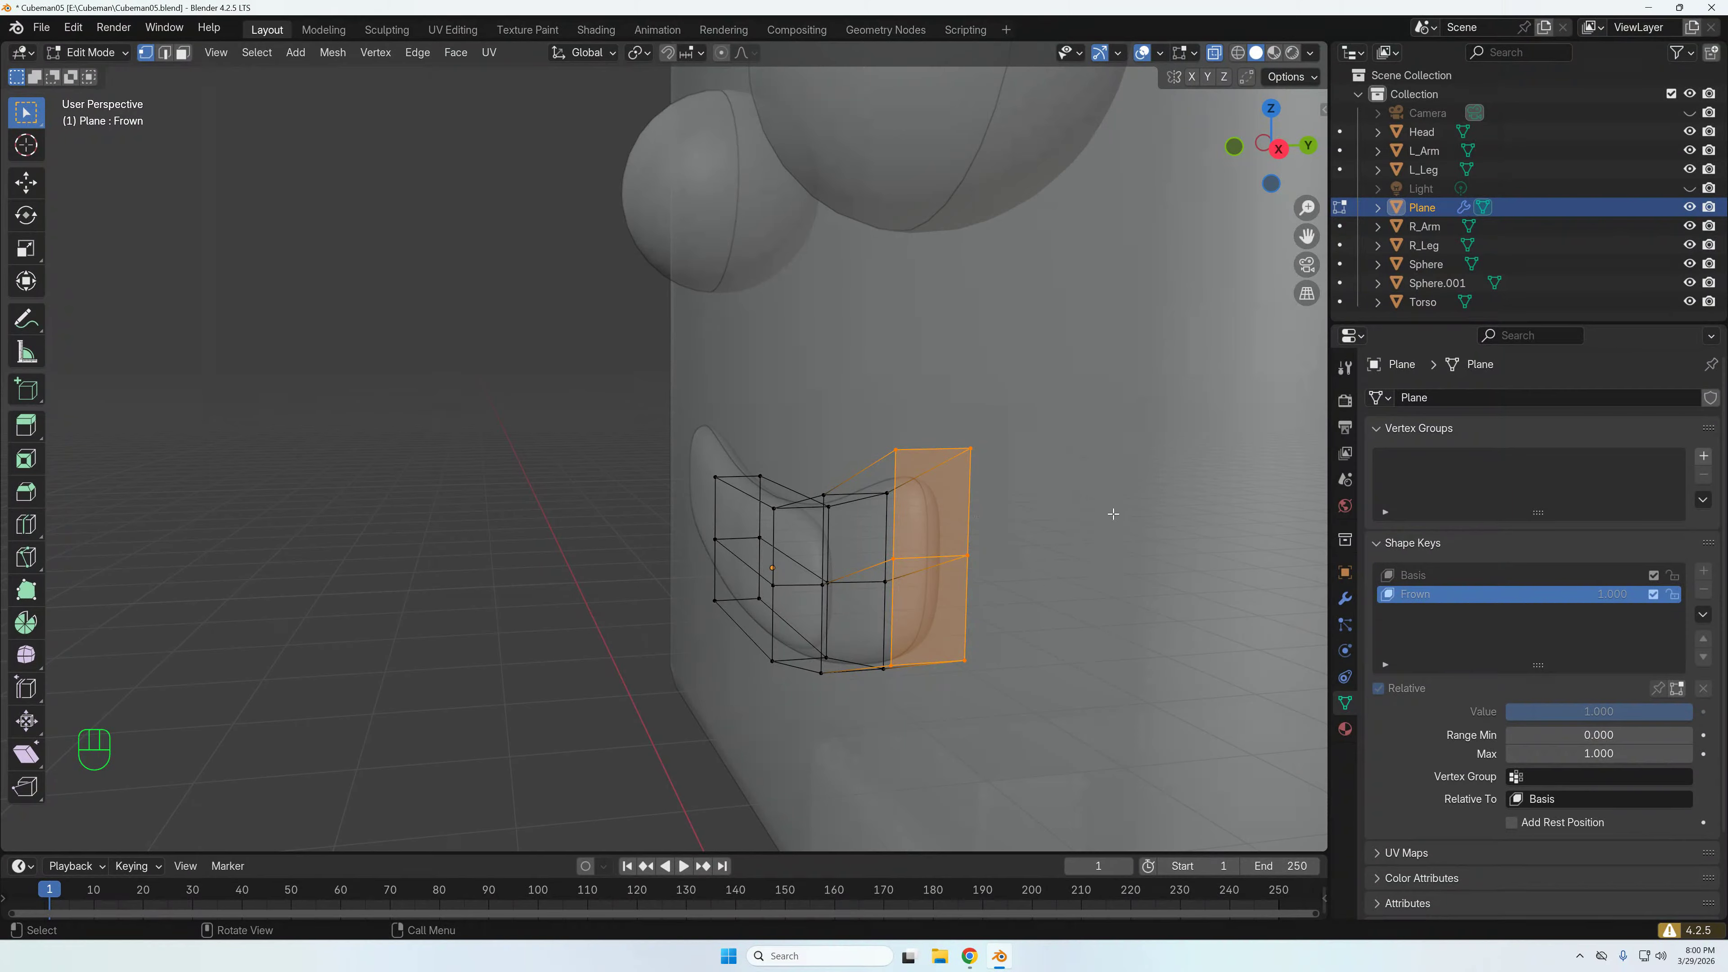
{"action": "middle_click_drag", "start_coordinate": [1131, 516], "coordinate": [988, 591]}
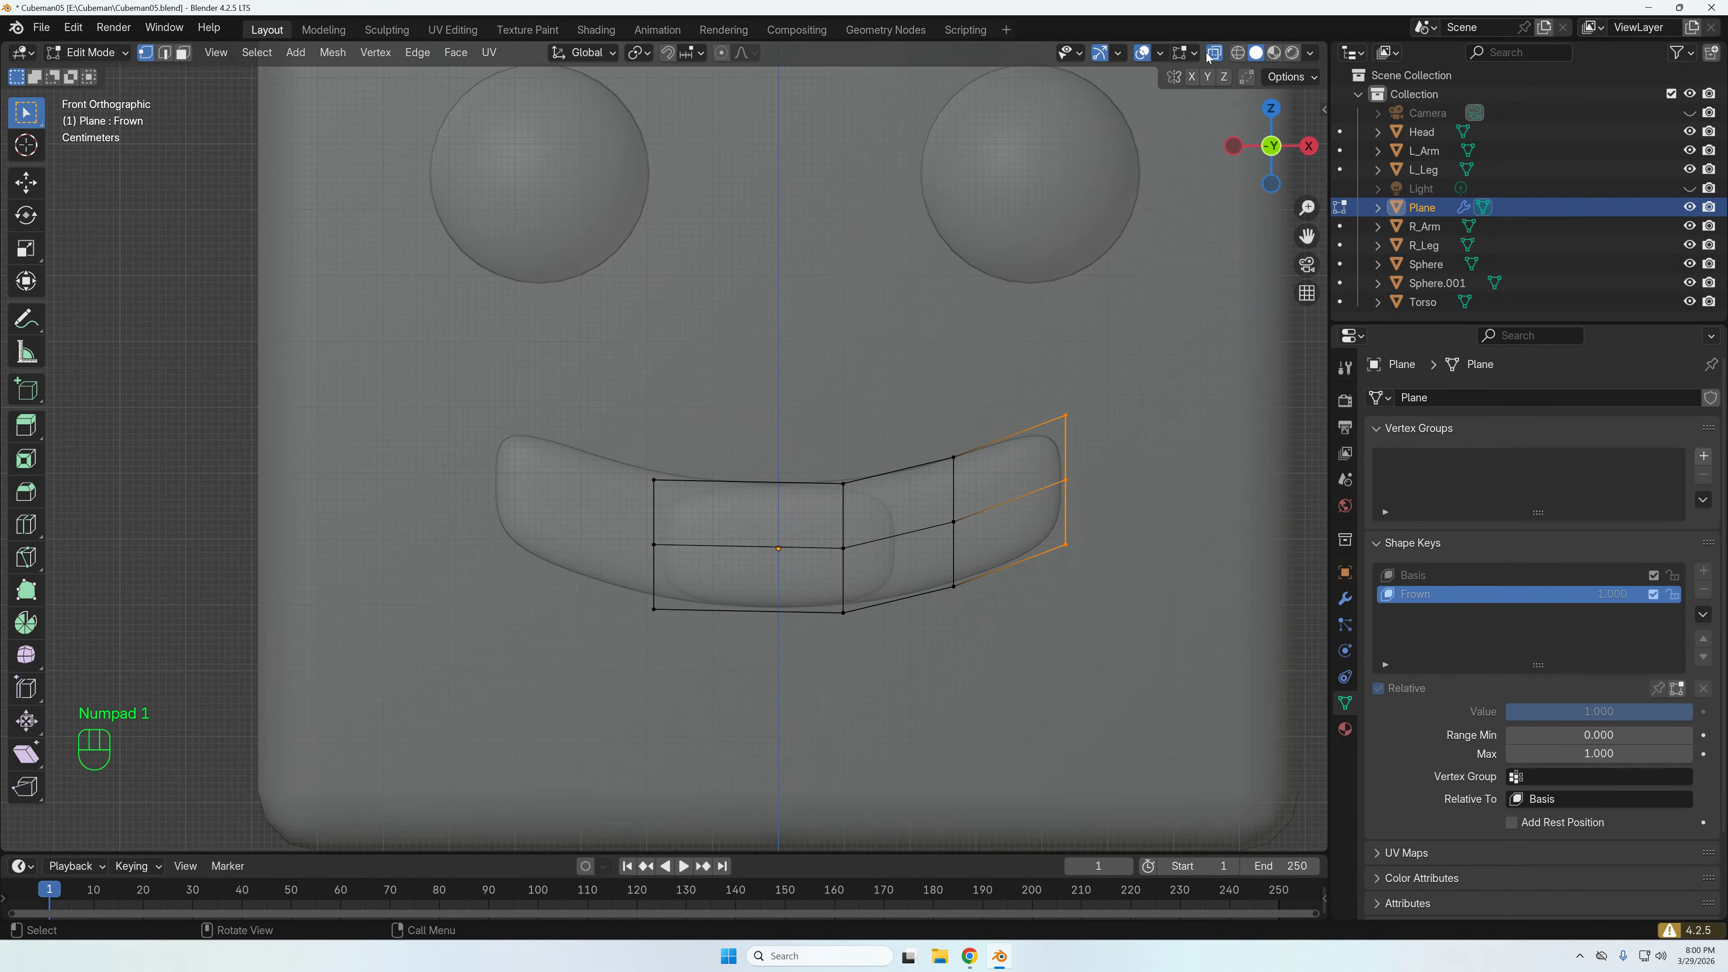
- Turn X-ray off, box-select the mouth's +X end vertices again, and examine from the side whether the back ones are included
{"action": "key", "text": "KP_1"}
{"action": "left_click", "coordinate": [1038, 438]}
{"action": "left_click_drag", "start_coordinate": [1026, 366], "coordinate": [1107, 587]}
{"action": "middle_click_drag", "start_coordinate": [1105, 523], "coordinate": [853, 514]}
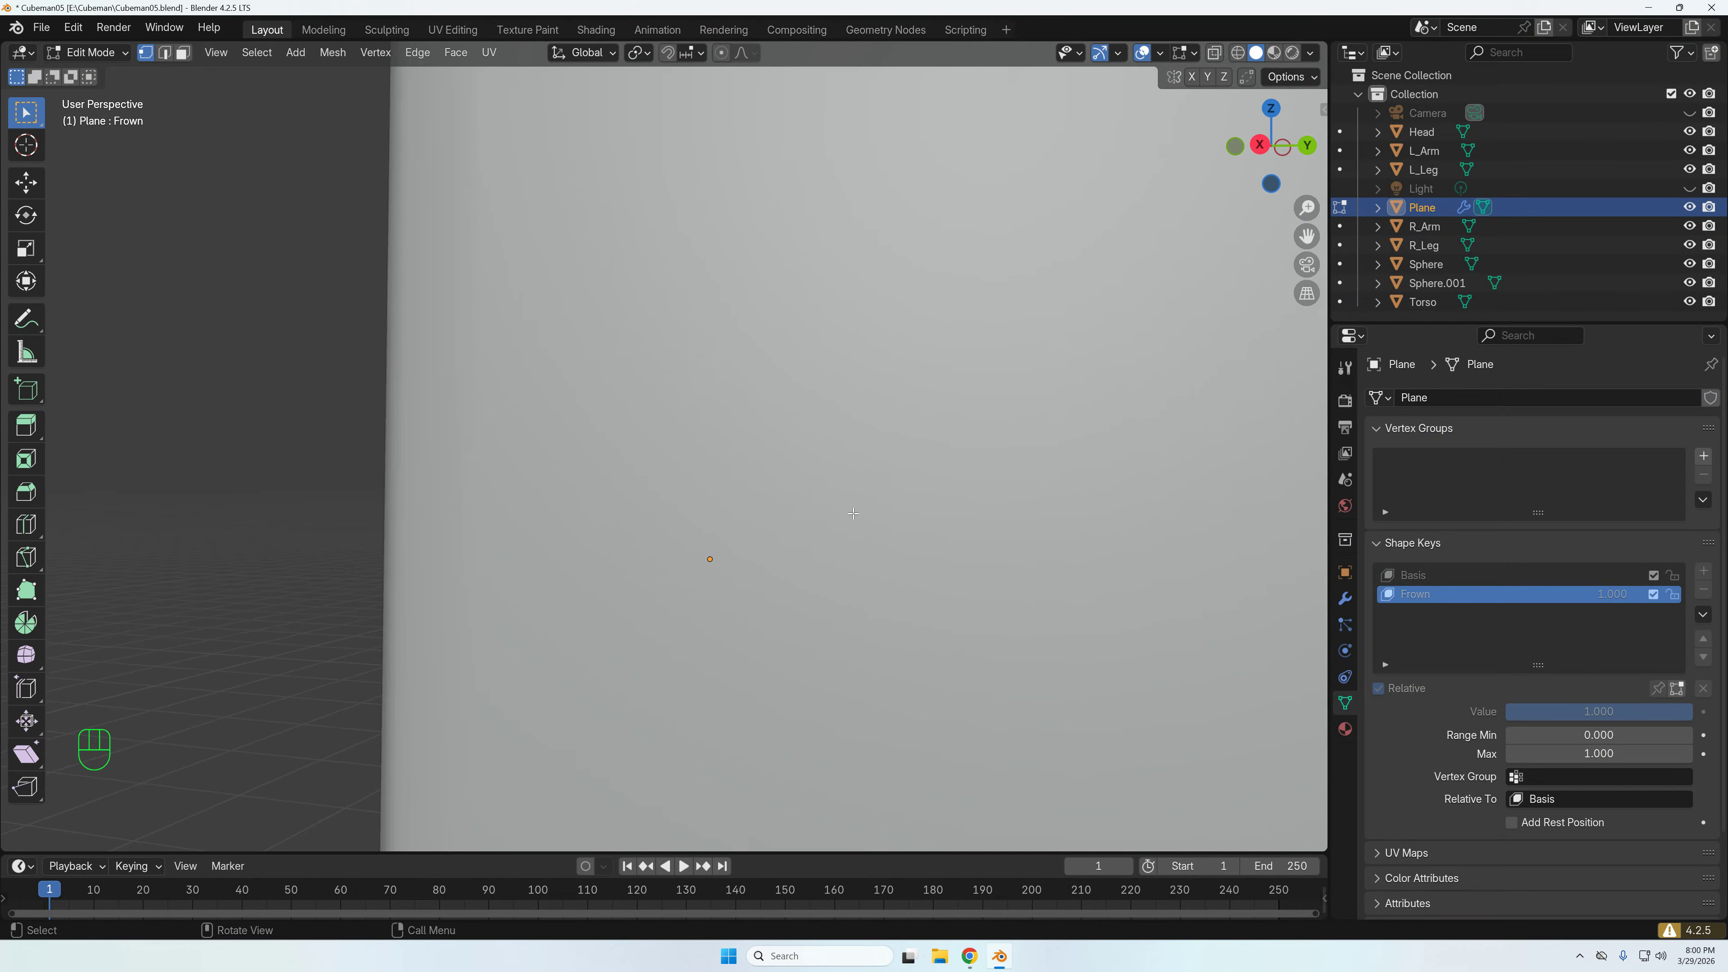
{"action": "scroll", "coordinate": [854, 514], "scroll_direction": "down", "scroll_amount": 3}
{"action": "scroll", "coordinate": [854, 513], "scroll_direction": "up", "scroll_amount": 7}
{"action": "scroll", "coordinate": [853, 514], "scroll_direction": "down", "scroll_amount": 2}
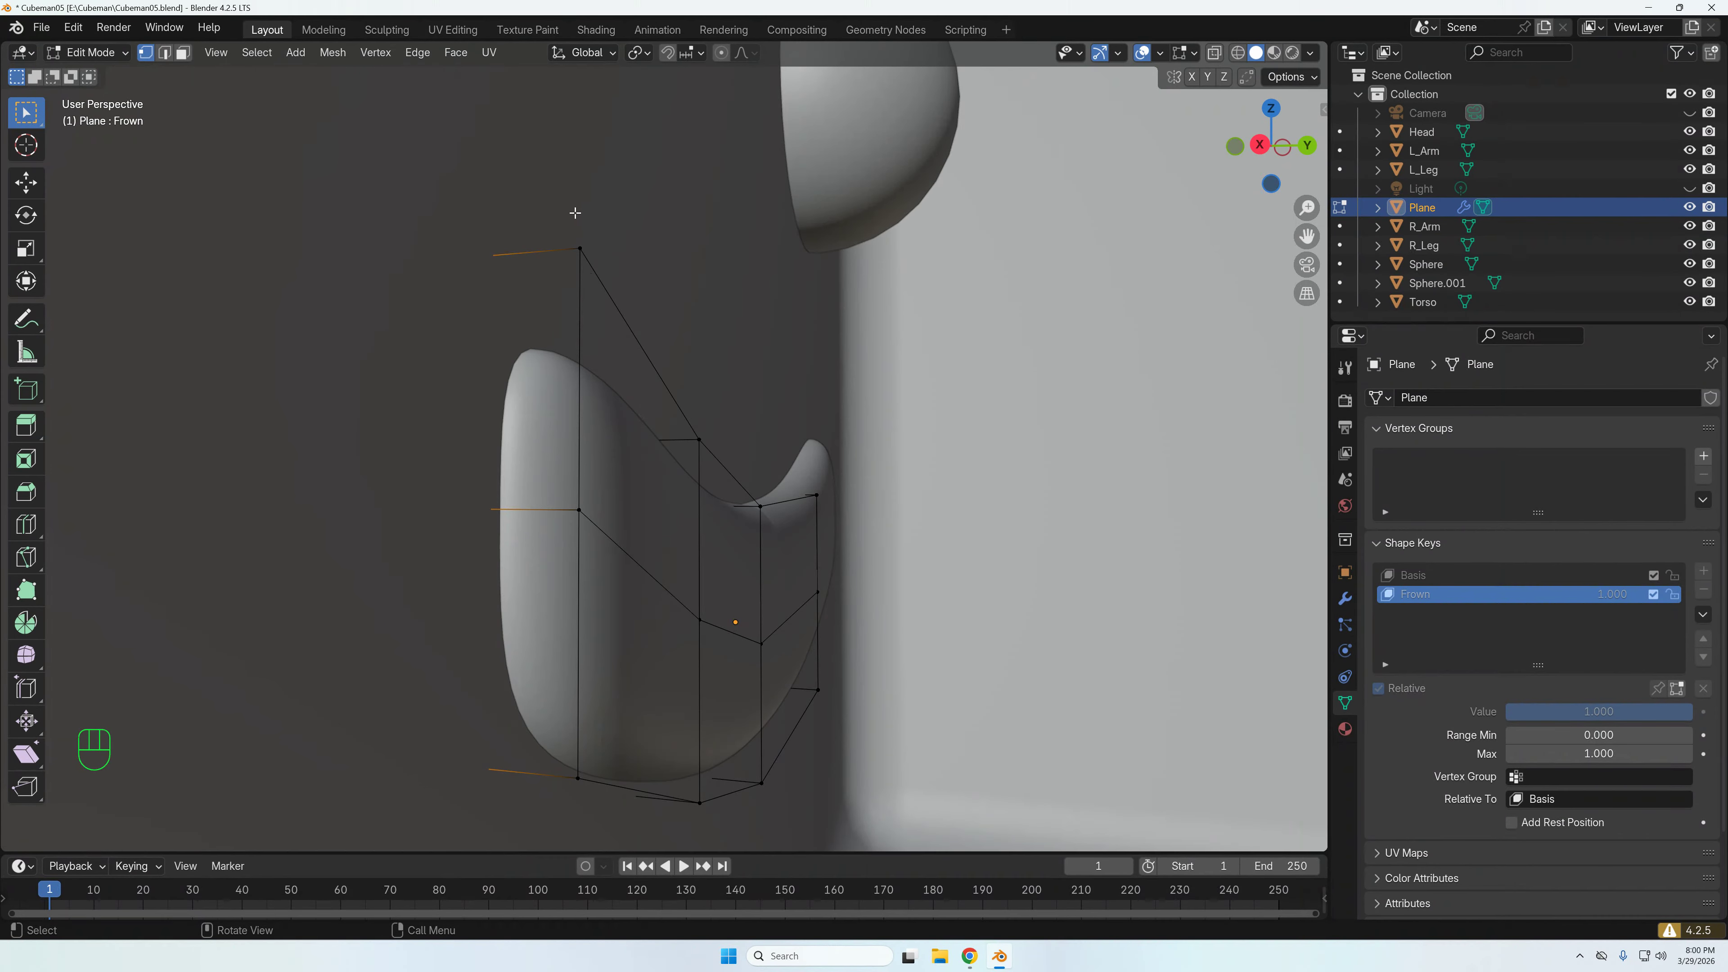
{"action": "scroll", "coordinate": [571, 614], "scroll_direction": "up", "scroll_amount": 6}
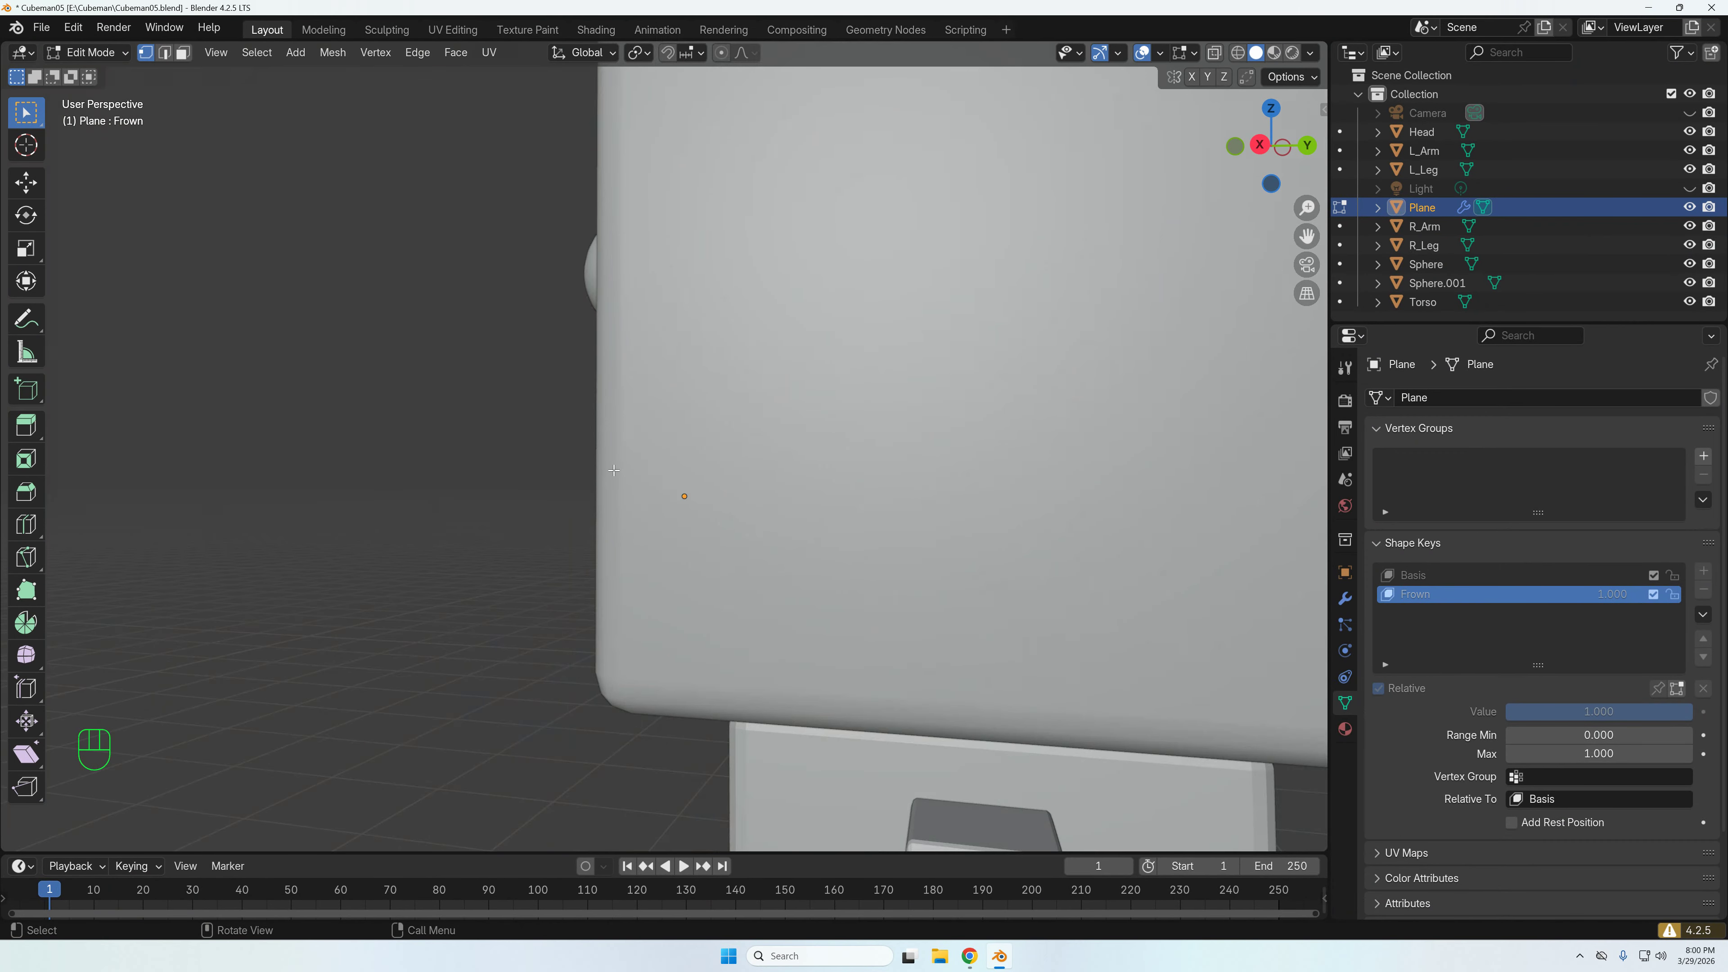
- Turn X-ray back on in front view and box-select the front and back vertices at the mouth's +X end
{"action": "key", "text": "KP_1"}
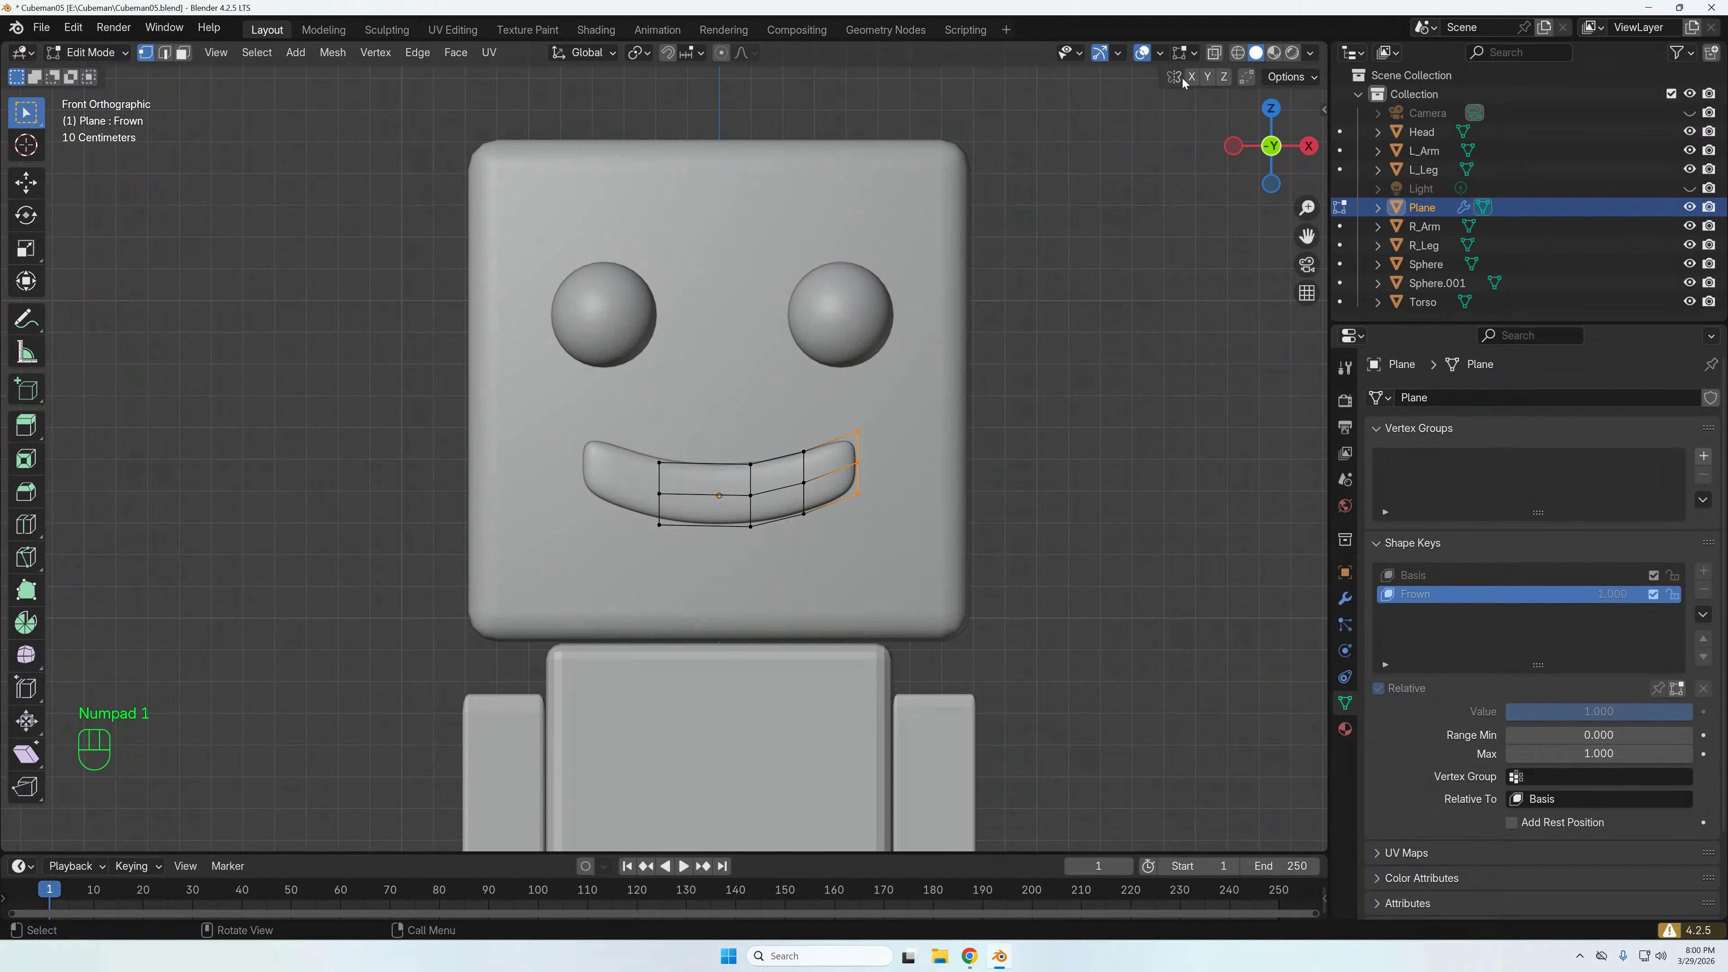
{"action": "left_click", "coordinate": [1214, 52]}
{"action": "scroll", "coordinate": [952, 485], "scroll_direction": "up", "scroll_amount": 6}
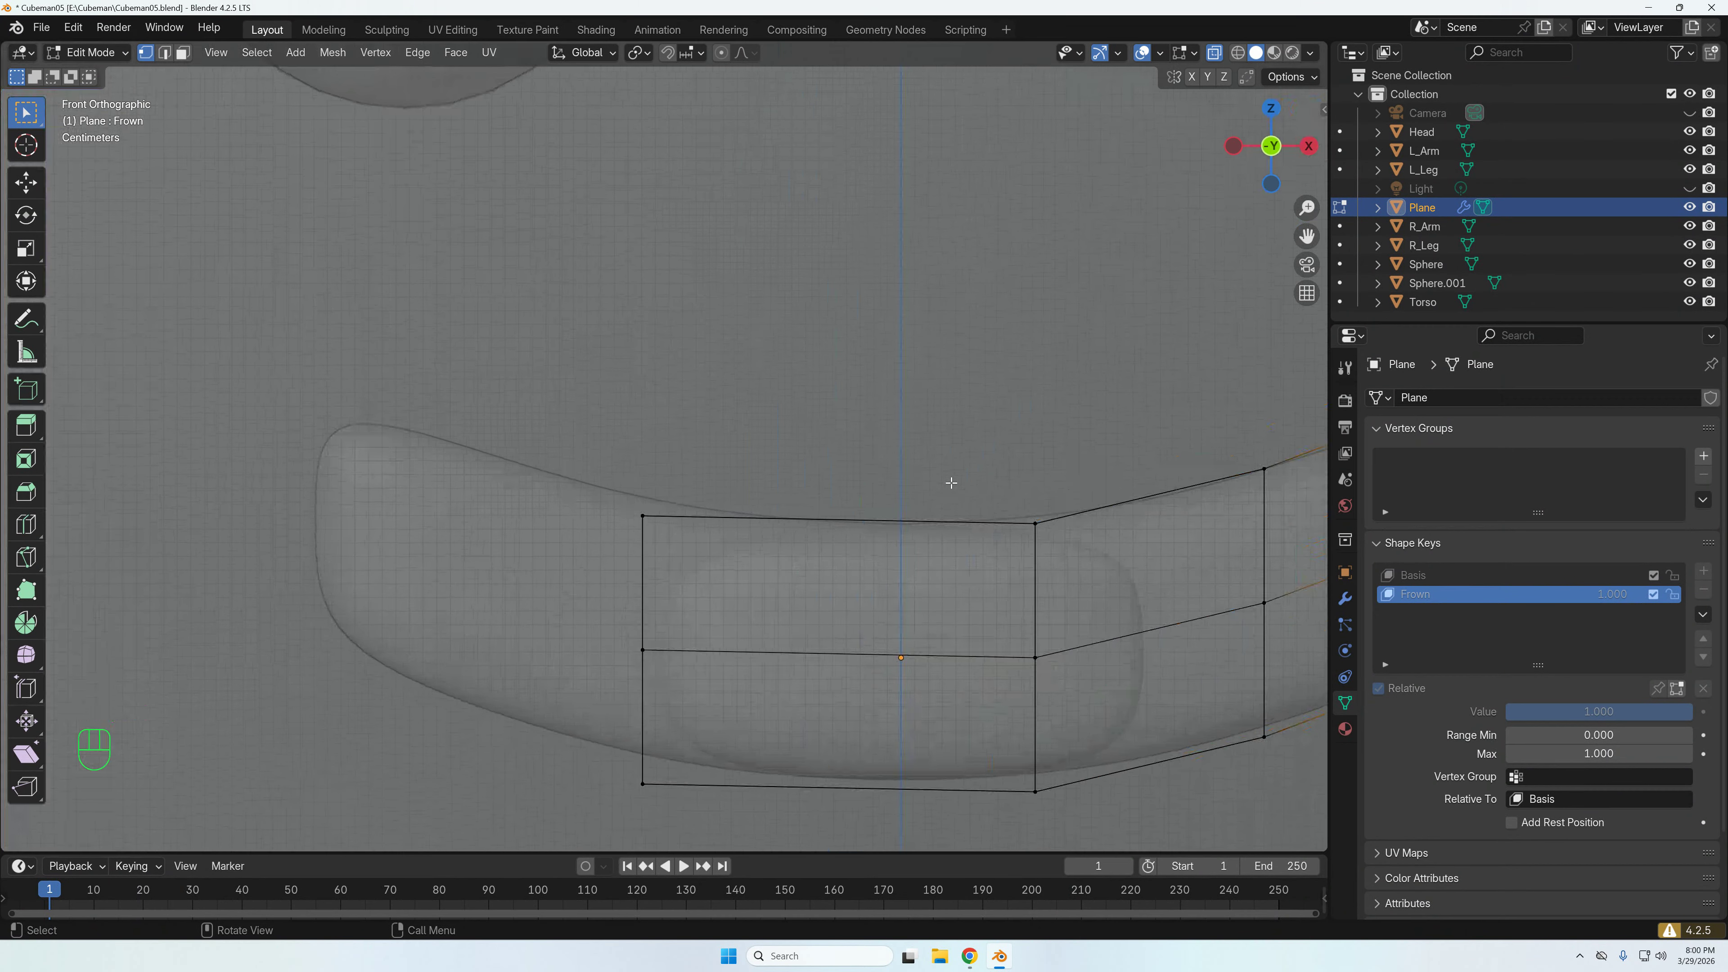
{"action": "scroll", "coordinate": [952, 485], "scroll_direction": "down", "scroll_amount": 4}
{"action": "left_click_drag", "start_coordinate": [905, 415], "coordinate": [1003, 591]}
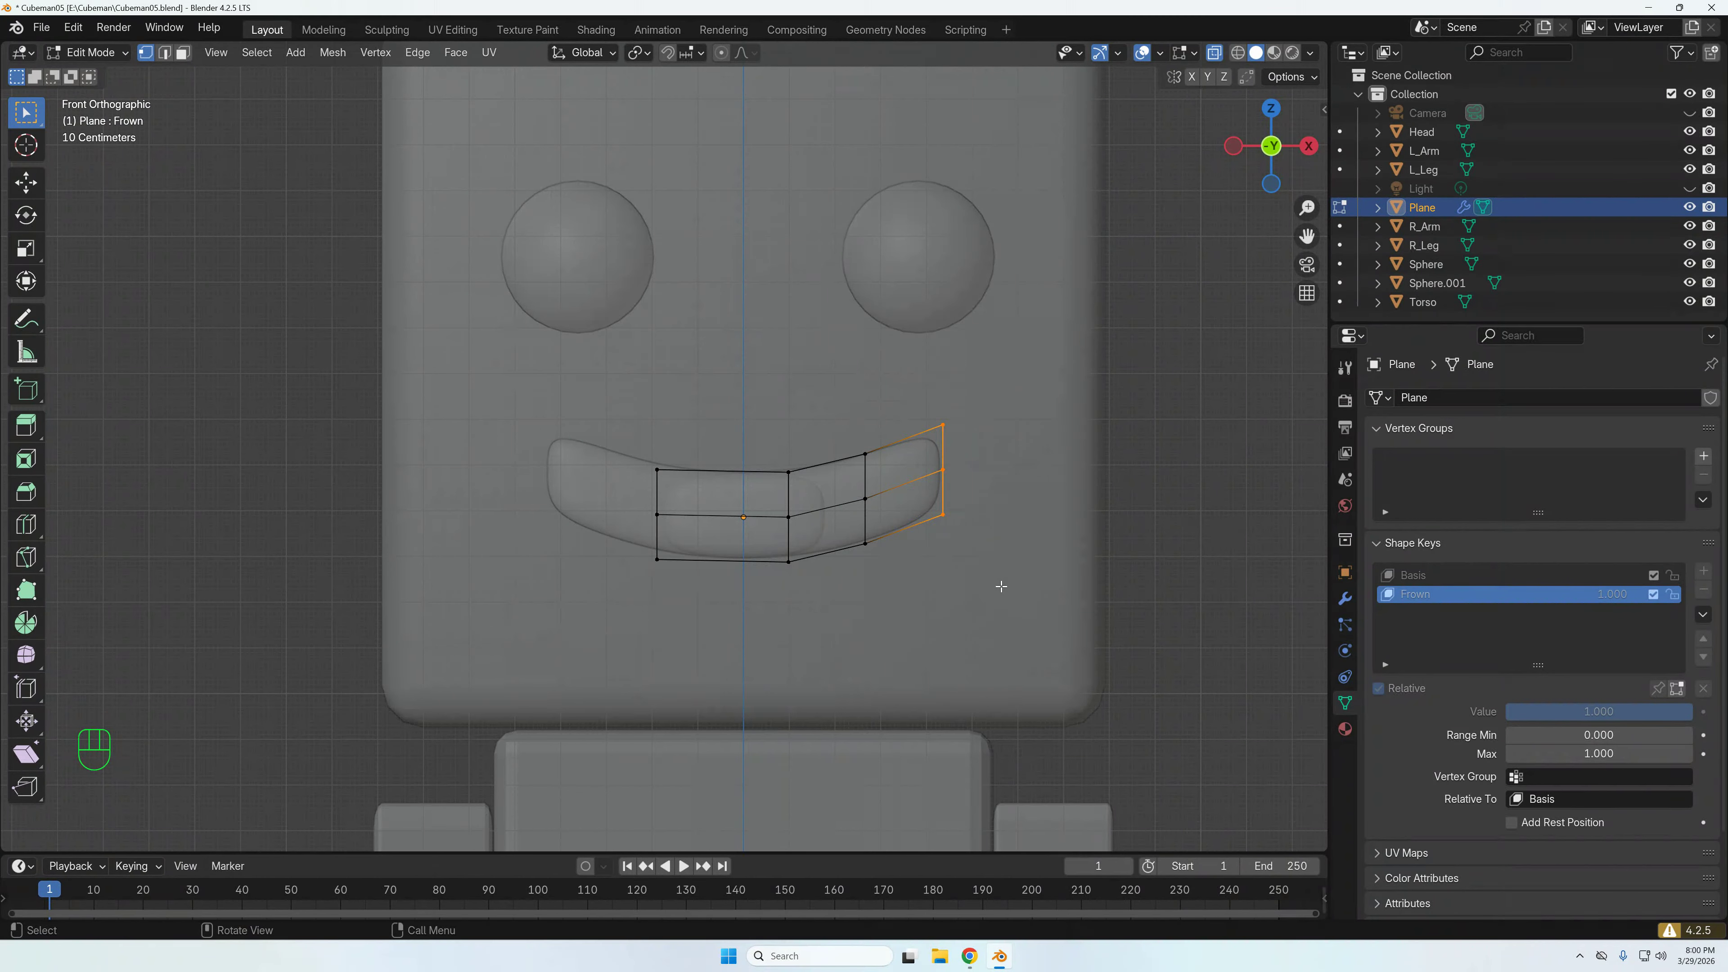
{"action": "scroll", "coordinate": [999, 589], "scroll_direction": "up", "scroll_amount": 3}
{"action": "scroll", "coordinate": [1119, 550], "scroll_direction": "down", "scroll_amount": 2}
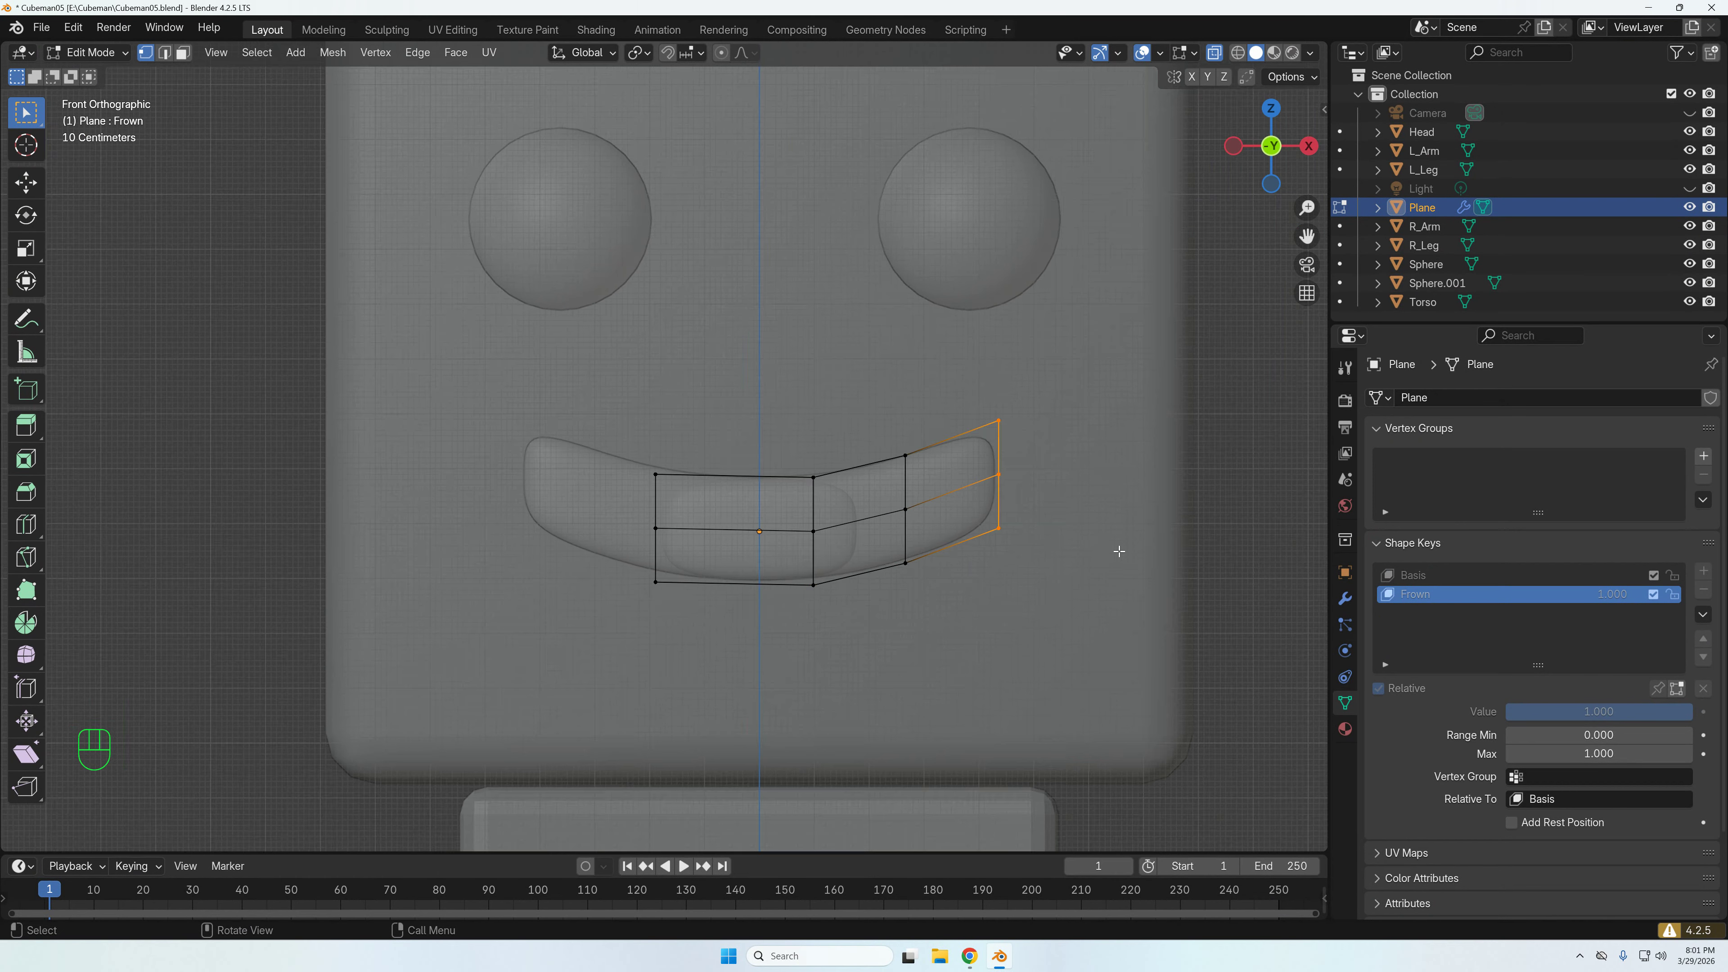
- Enable proportional editing and move the end vertices down along Z with an influence size of about 0.29 m, bending the mouth into a frown
{"action": "left_click", "coordinate": [723, 53]}
{"action": "key", "text": "g"}
{"action": "key", "text": "z"}
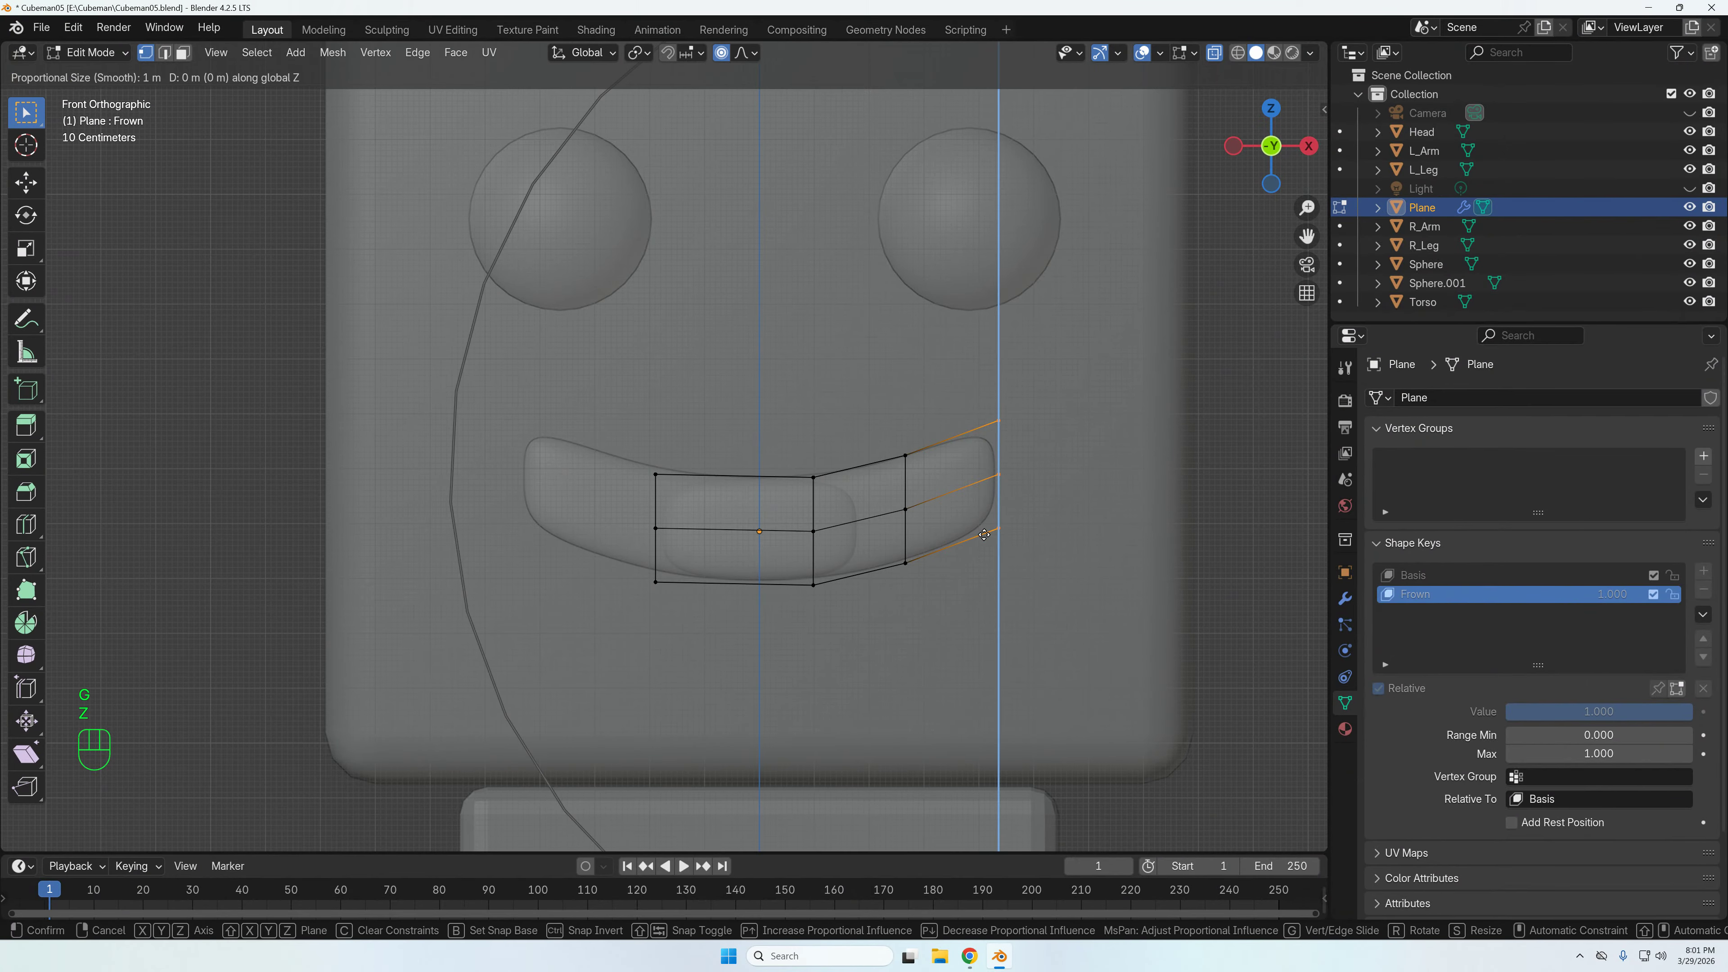
{"action": "scroll", "coordinate": [984, 535], "scroll_direction": "up", "scroll_amount": 1}
{"action": "scroll", "coordinate": [985, 535], "scroll_direction": "up", "scroll_amount": 3}
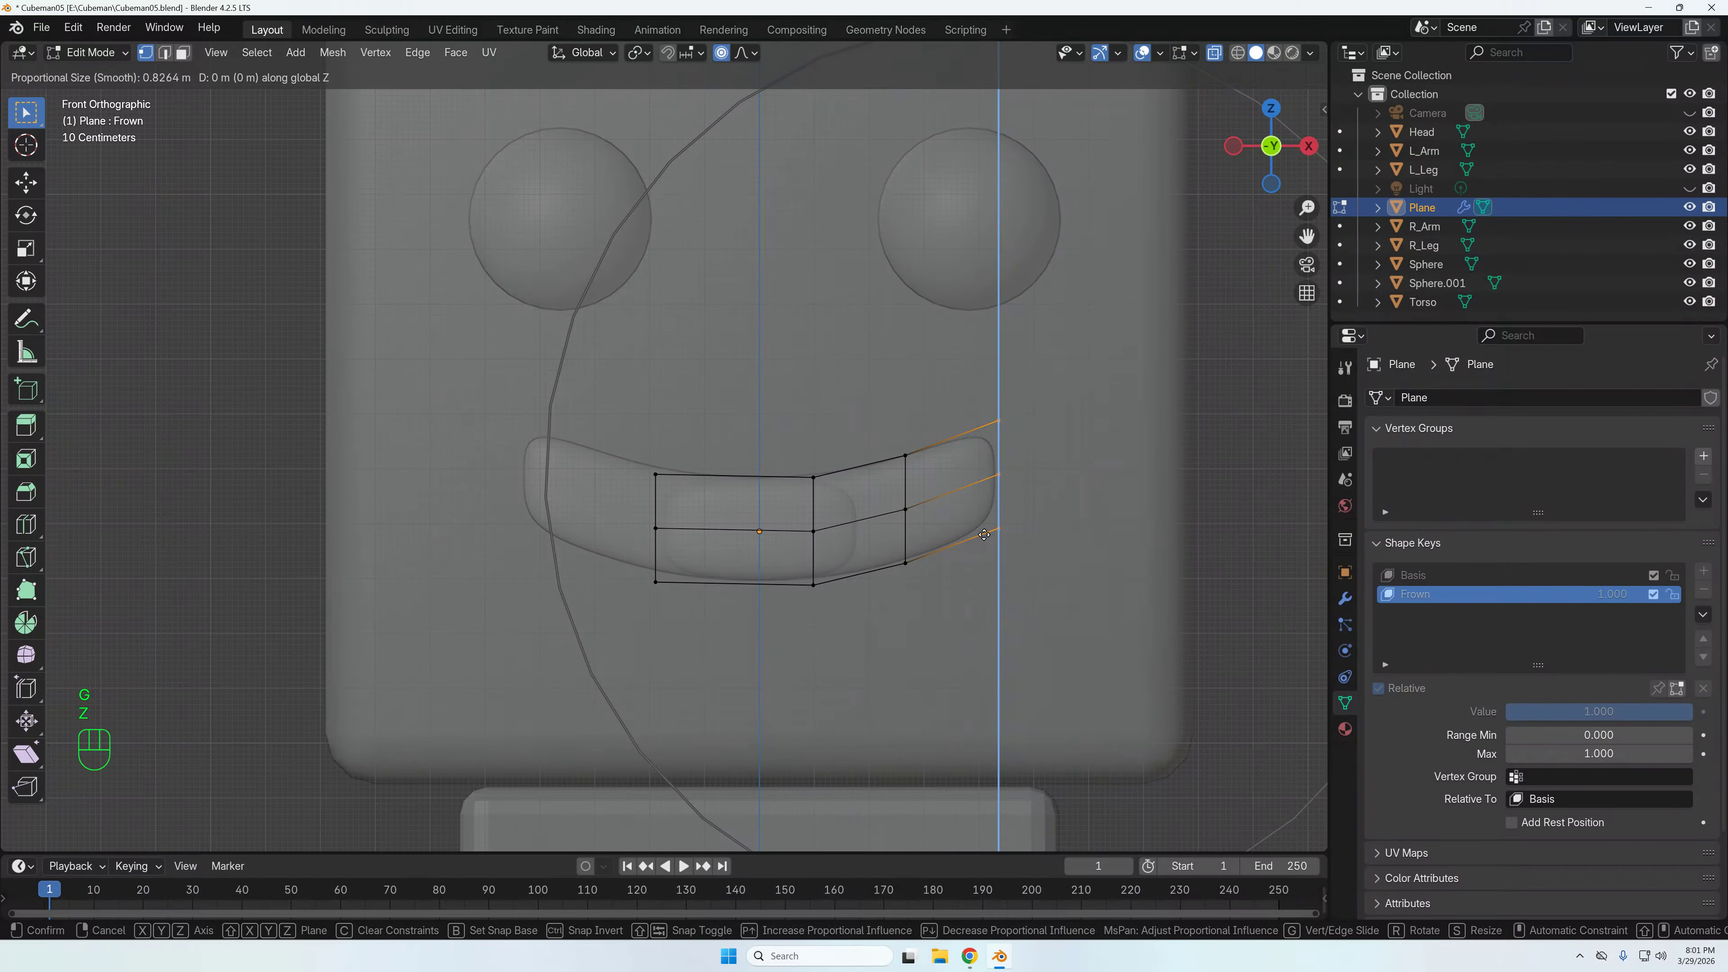
{"action": "scroll", "coordinate": [985, 536], "scroll_direction": "up", "scroll_amount": 9}
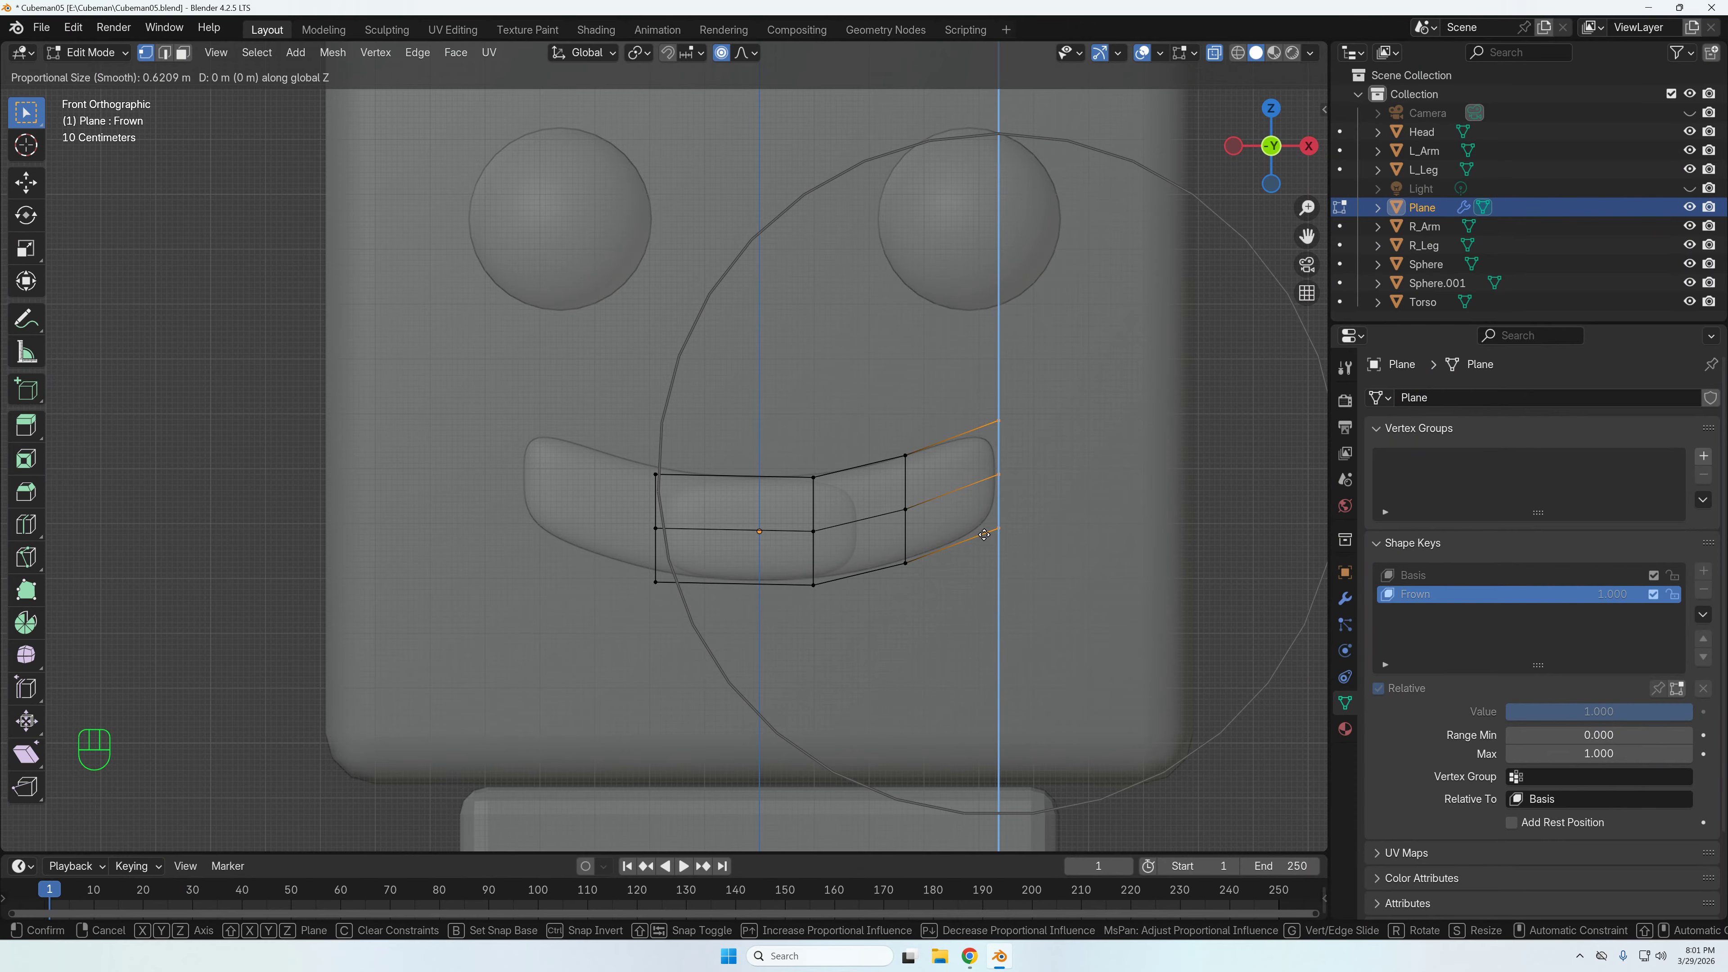
{"action": "scroll", "coordinate": [984, 535], "scroll_direction": "up", "scroll_amount": 3}
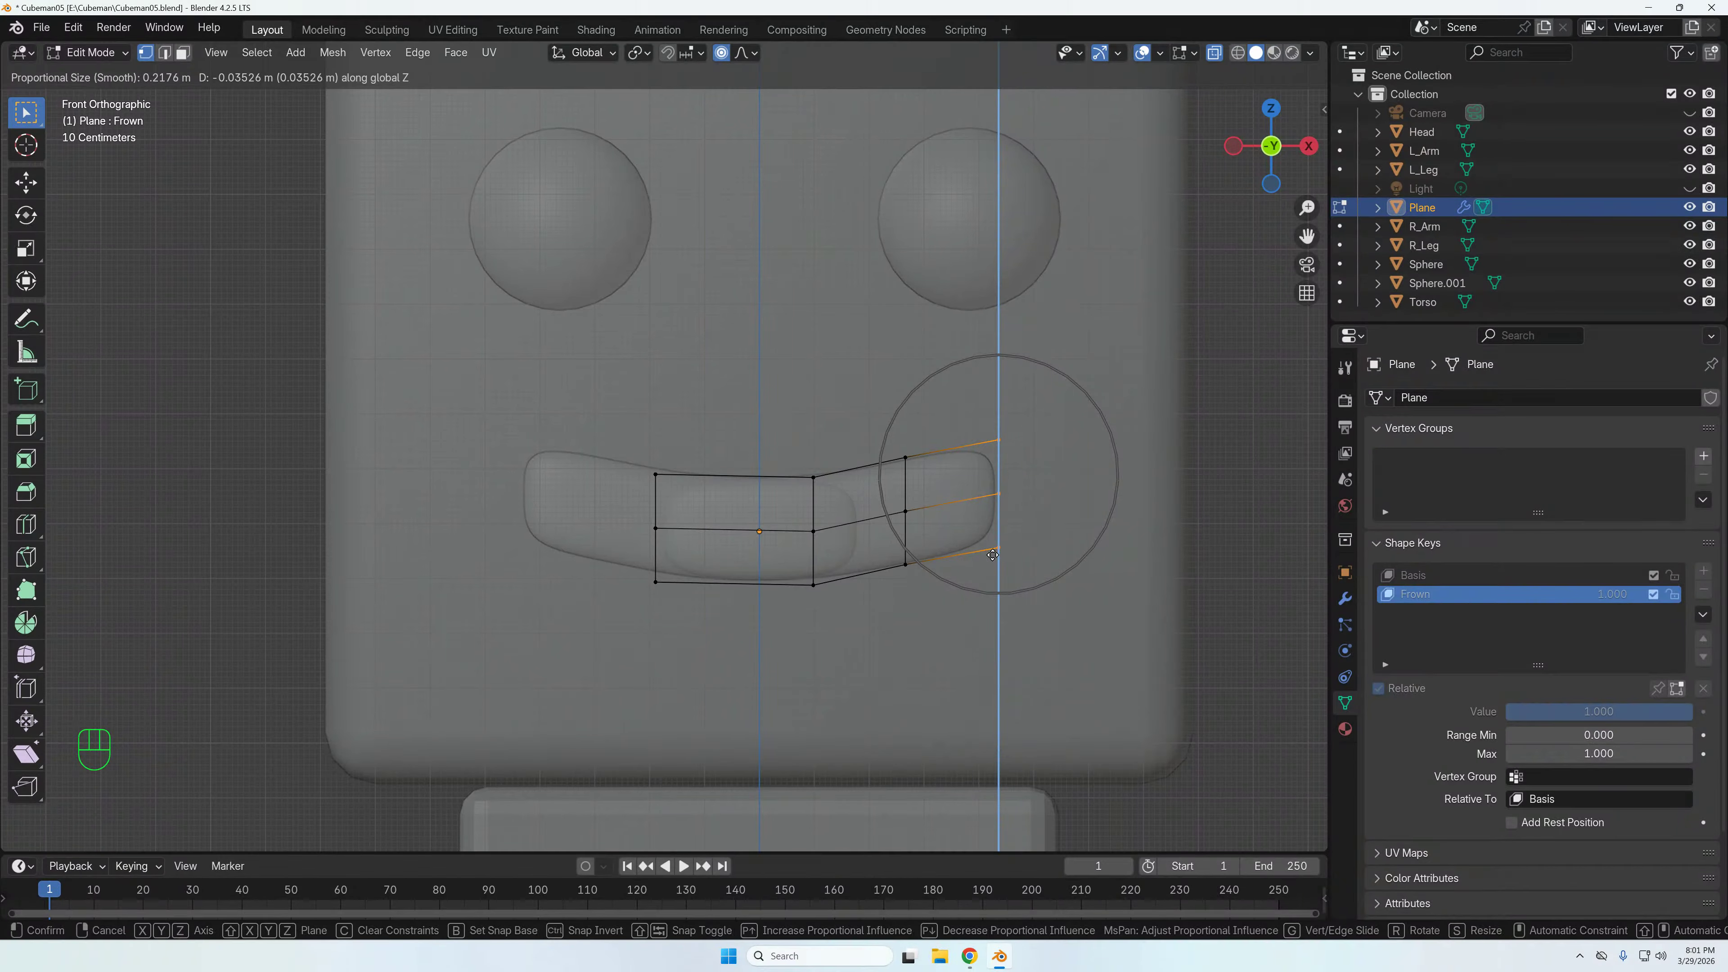
{"action": "scroll", "coordinate": [995, 568], "scroll_direction": "down", "scroll_amount": 4}
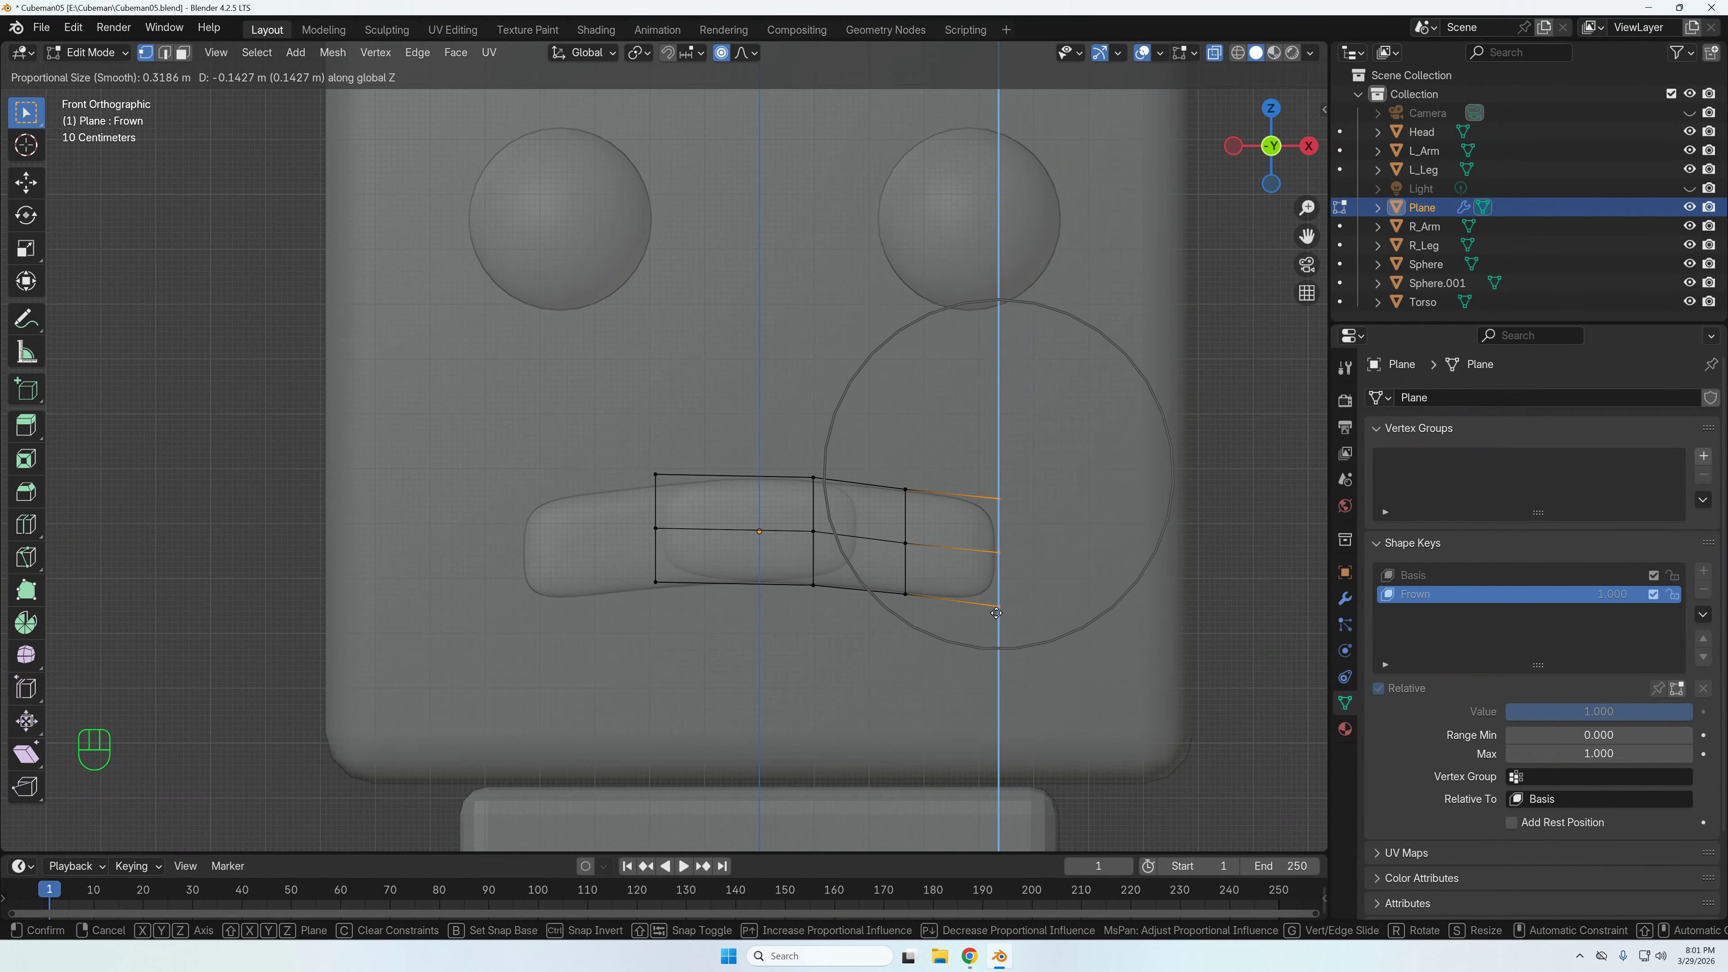
{"action": "scroll", "coordinate": [984, 604], "scroll_direction": "up", "scroll_amount": 1}
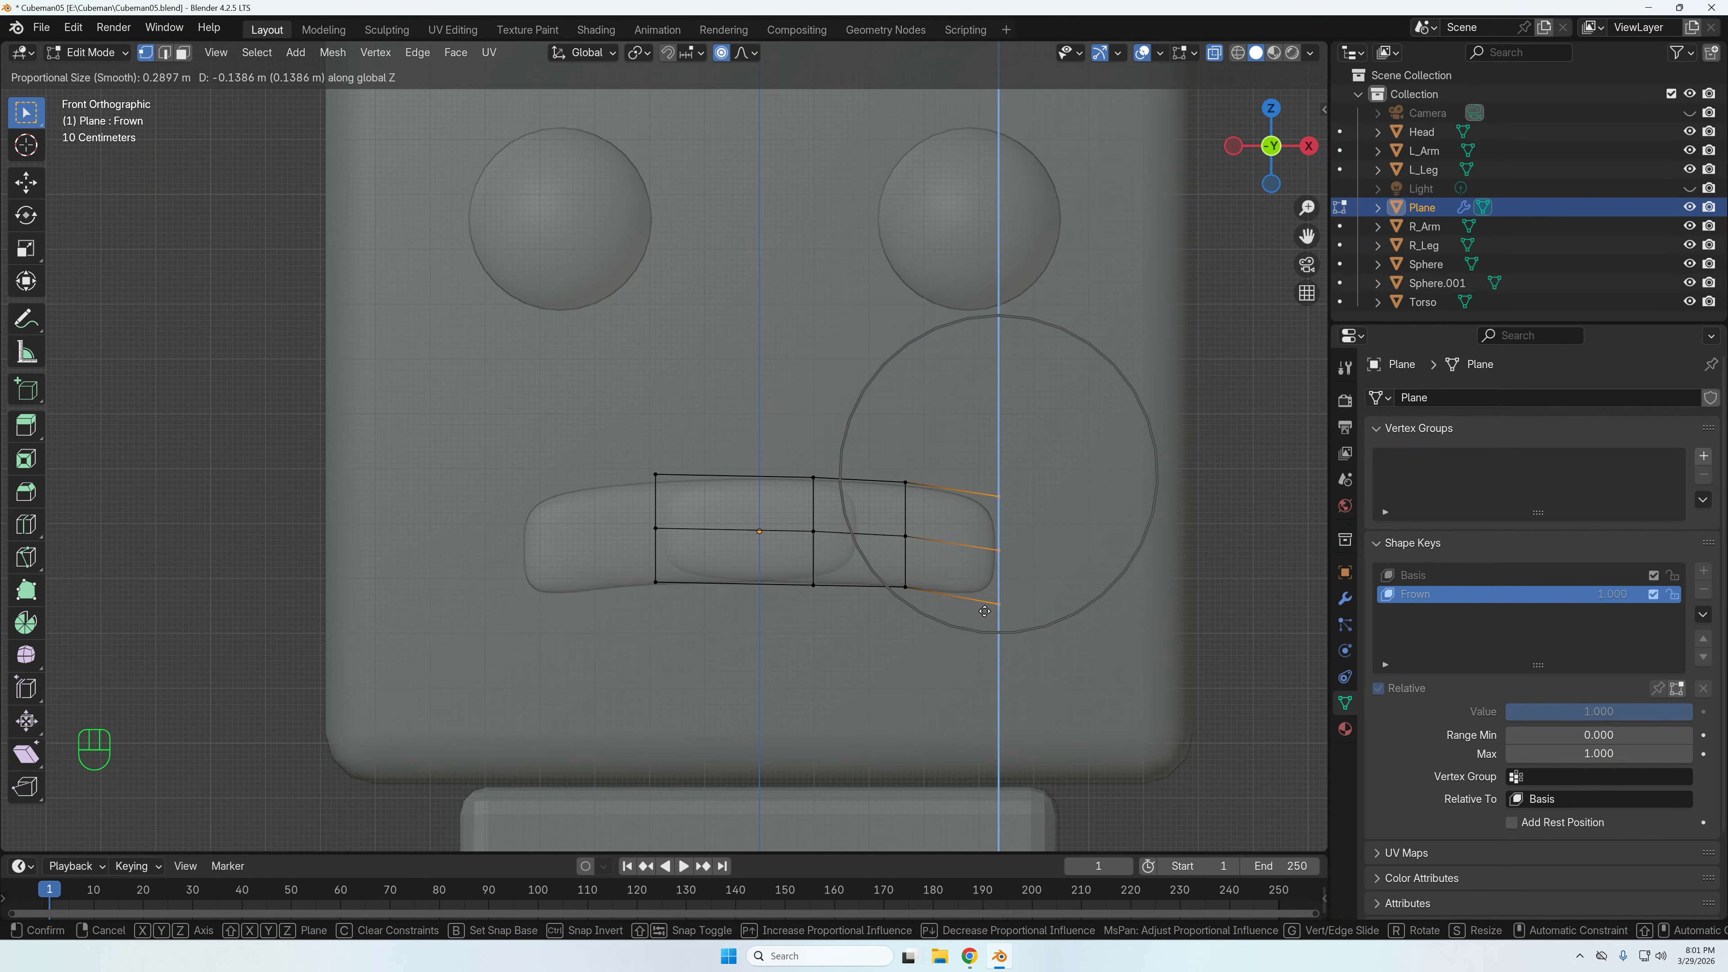
{"action": "left_click", "coordinate": [970, 646]}
- Select the vertex column just inside the mouth's +X end and raise it along Z by about 0.005 m
{"action": "left_click_drag", "start_coordinate": [872, 470], "coordinate": [940, 621], "text": "shift"}
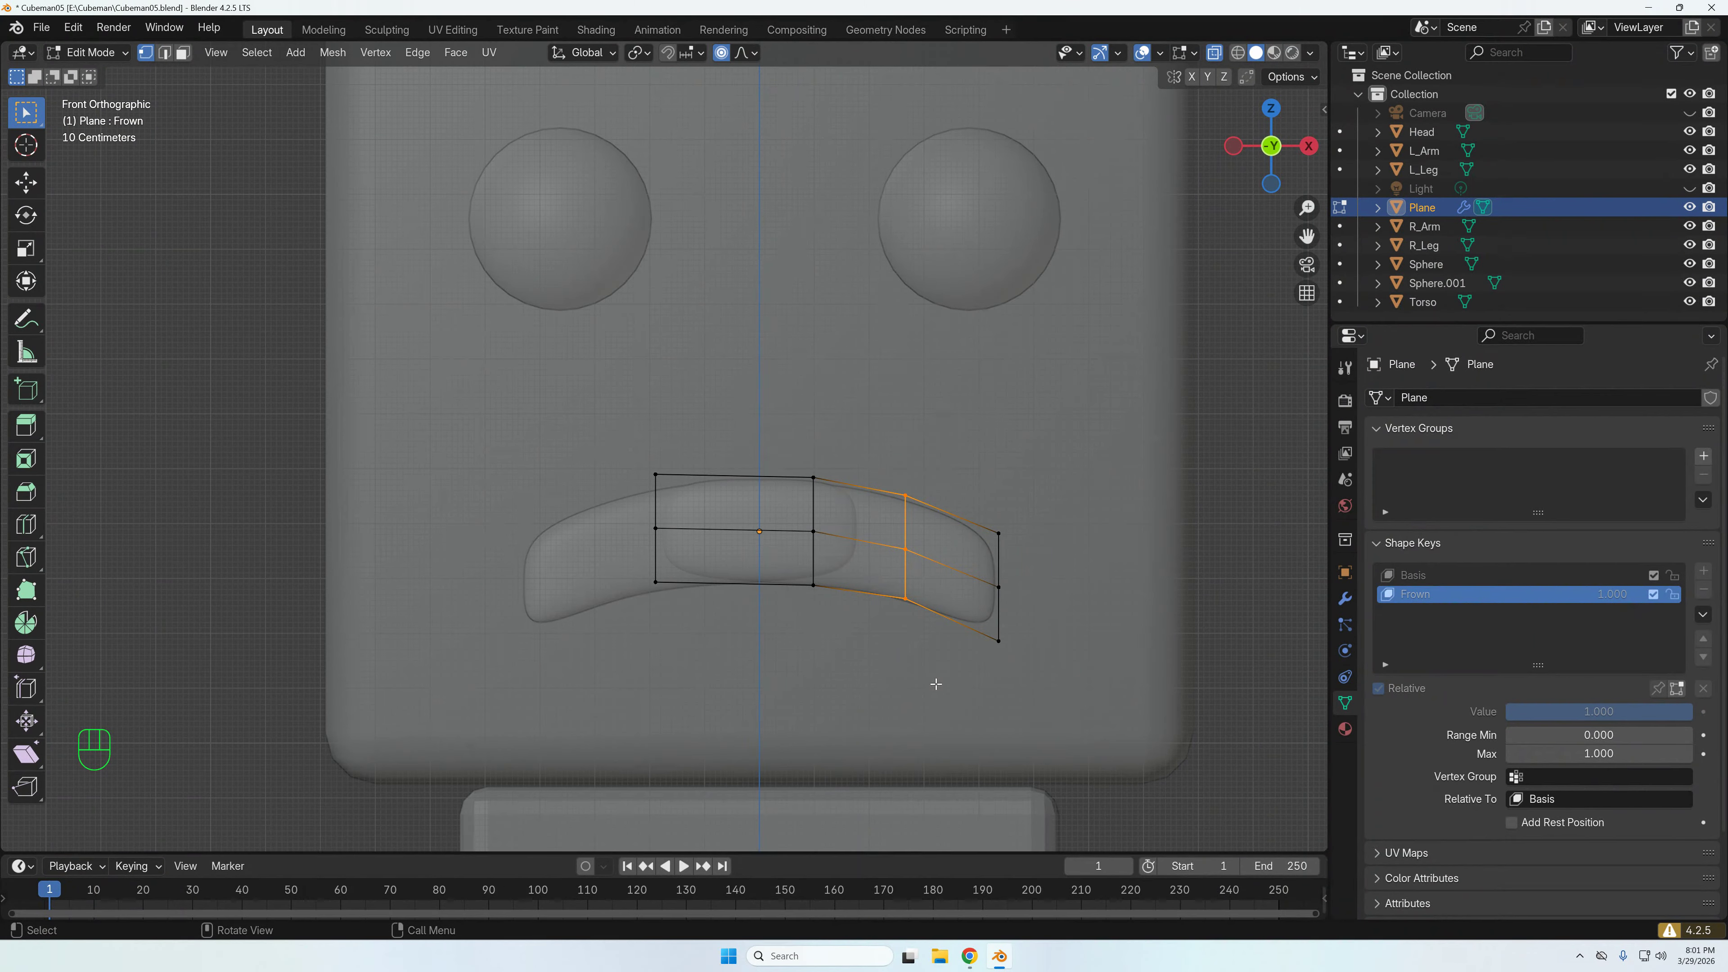
{"action": "key", "text": "g"}
{"action": "key", "text": "z"}
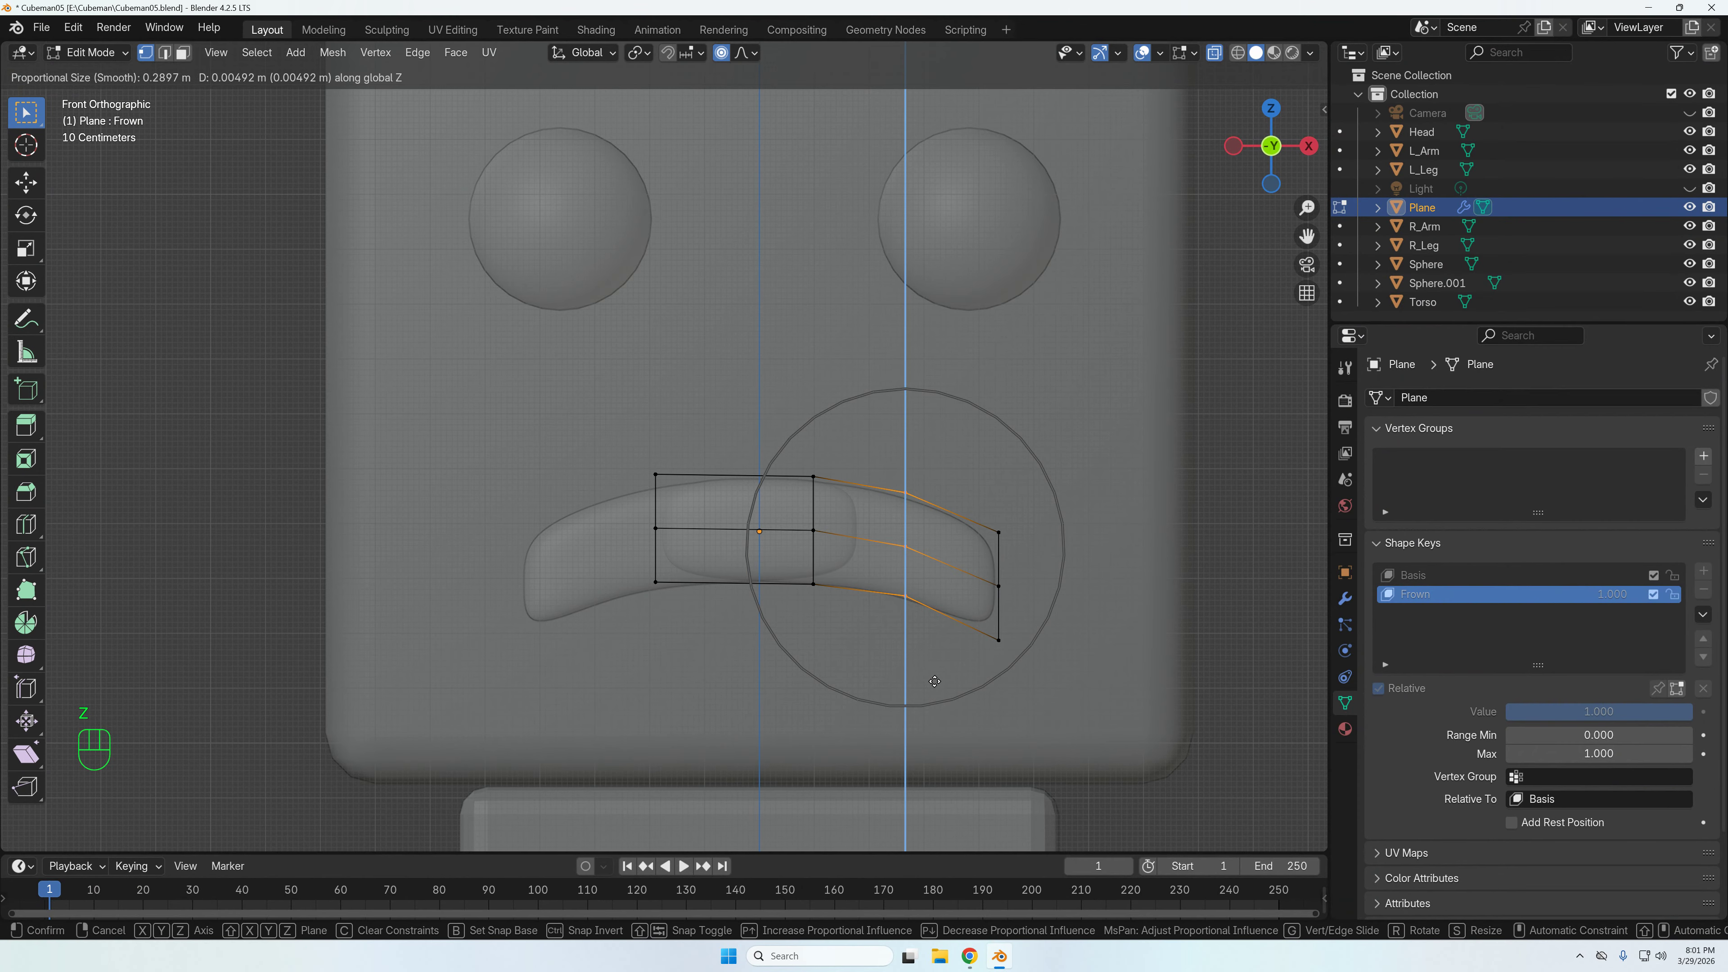
{"action": "left_click", "coordinate": [935, 682]}
- Reselect the vertices at the mouth's +X end and lower them slightly along Z
{"action": "left_click_drag", "start_coordinate": [976, 501], "coordinate": [1029, 683]}
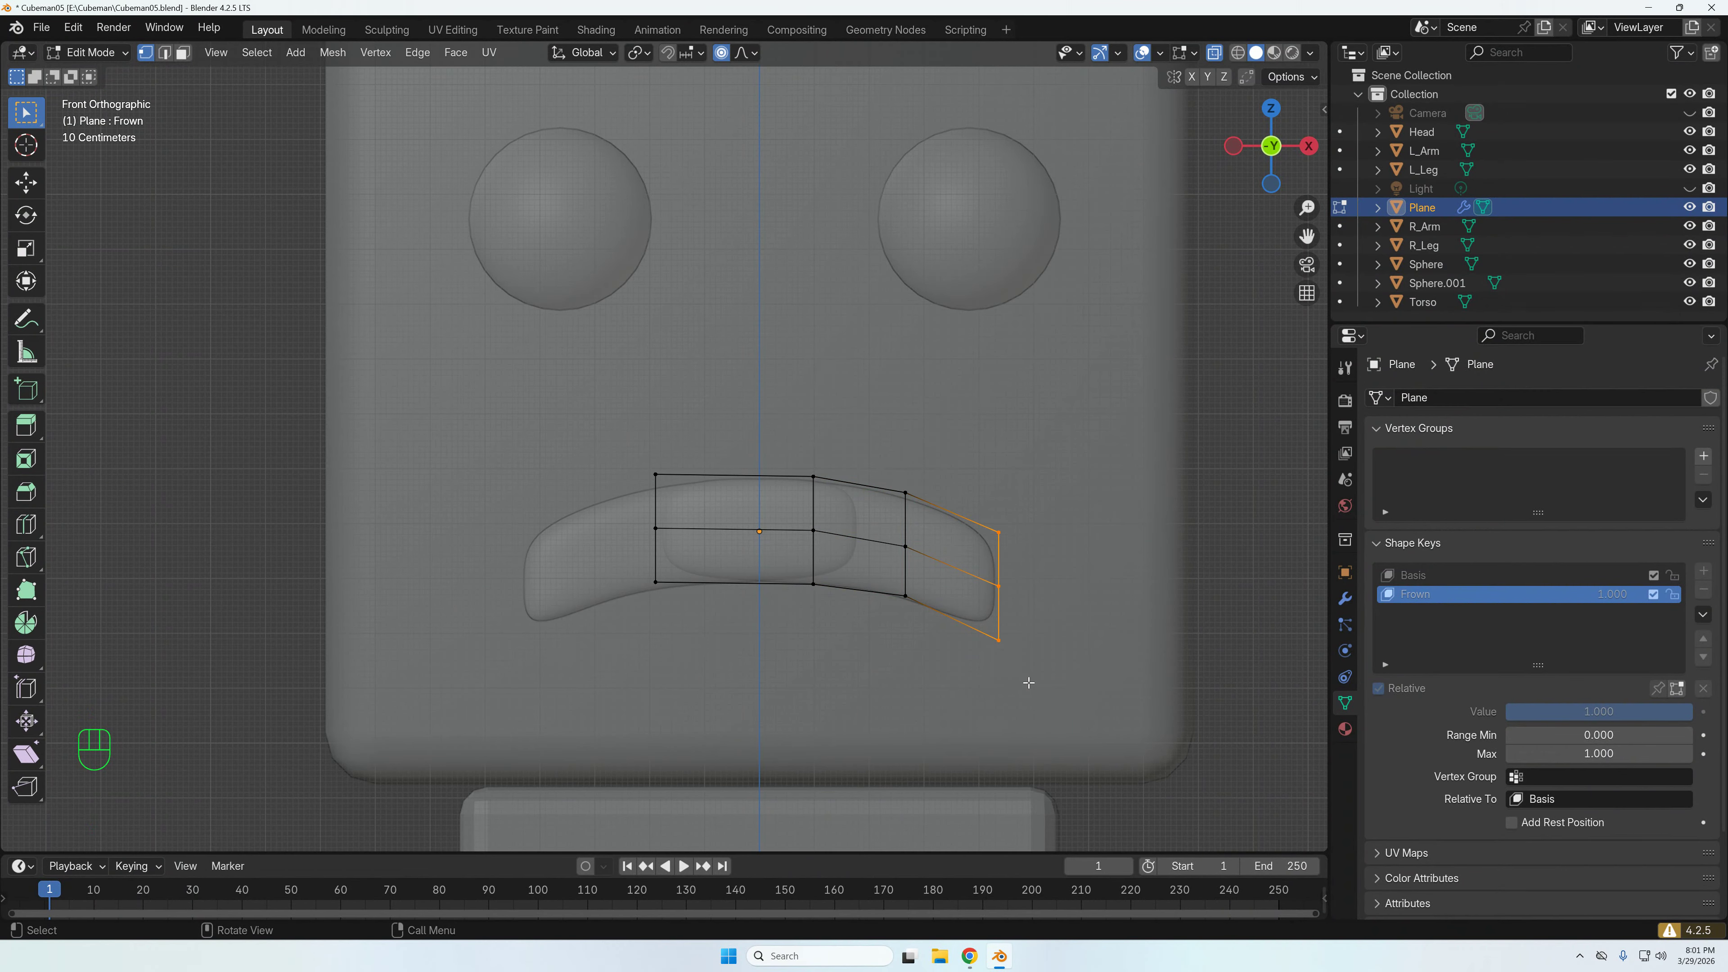
{"action": "key", "text": "g"}
{"action": "key", "text": "z"}
{"action": "left_click", "coordinate": [1017, 686]}
{"action": "left_click", "coordinate": [1017, 687]}
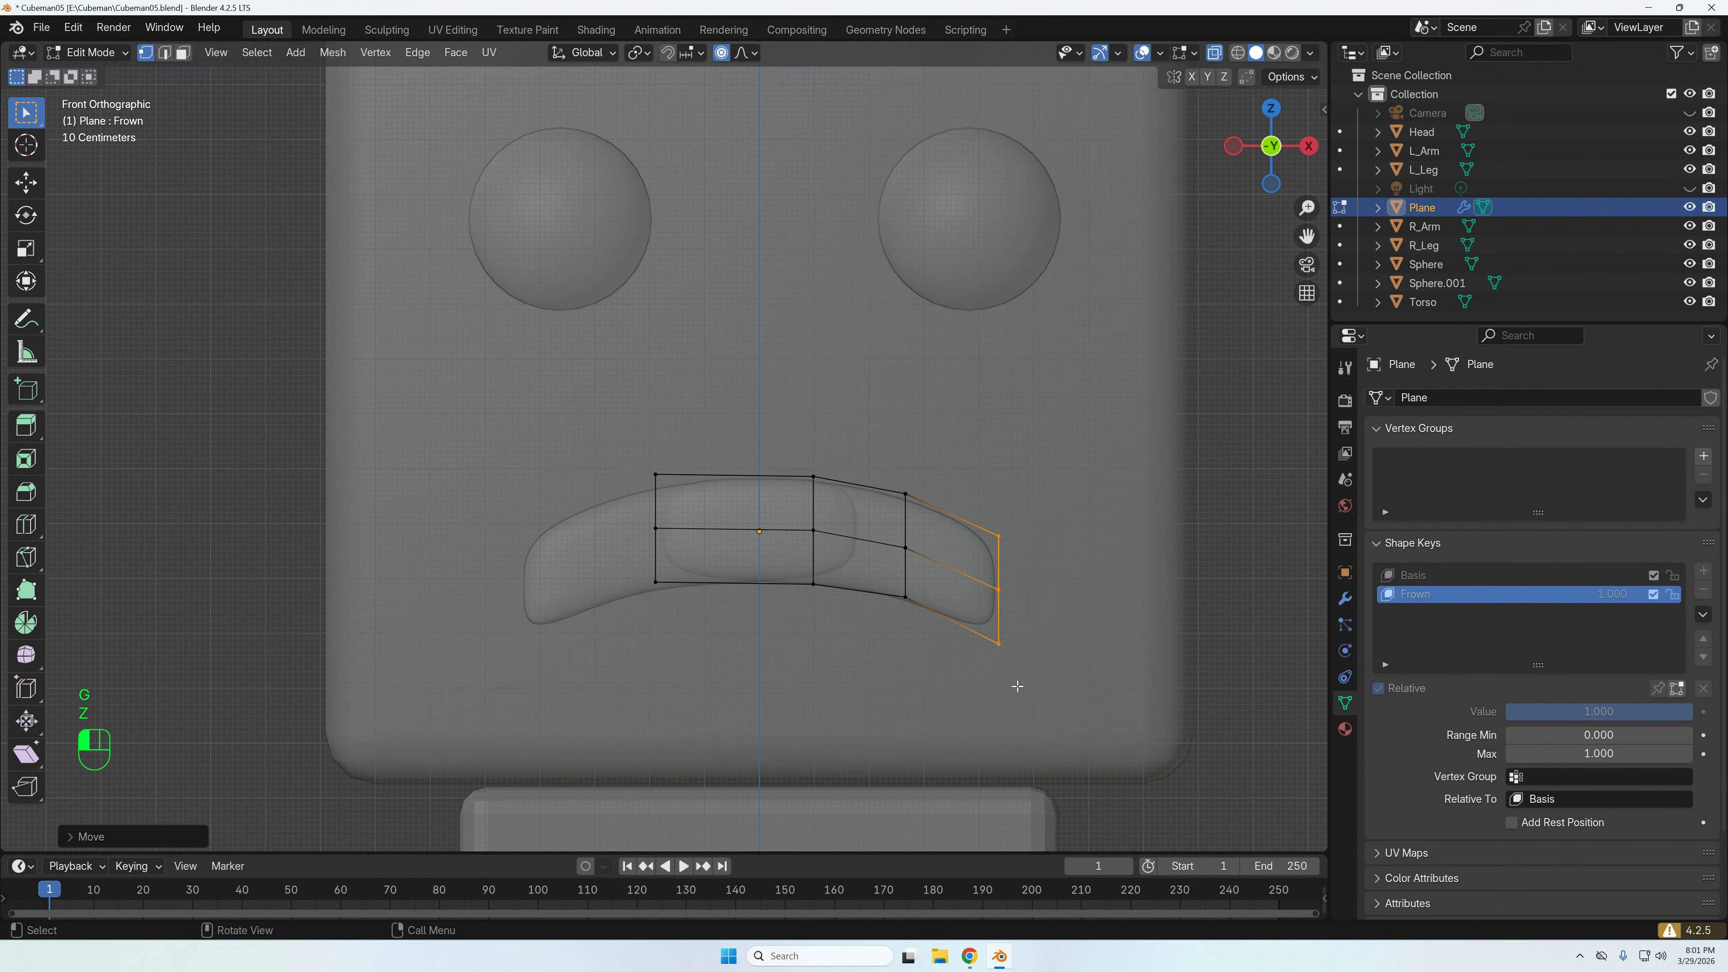
- Check the frown without X-ray, then with X-ray on select the vertex column just +X of the mouth's centre and raise it slightly along Z
{"action": "left_click", "coordinate": [1215, 52]}
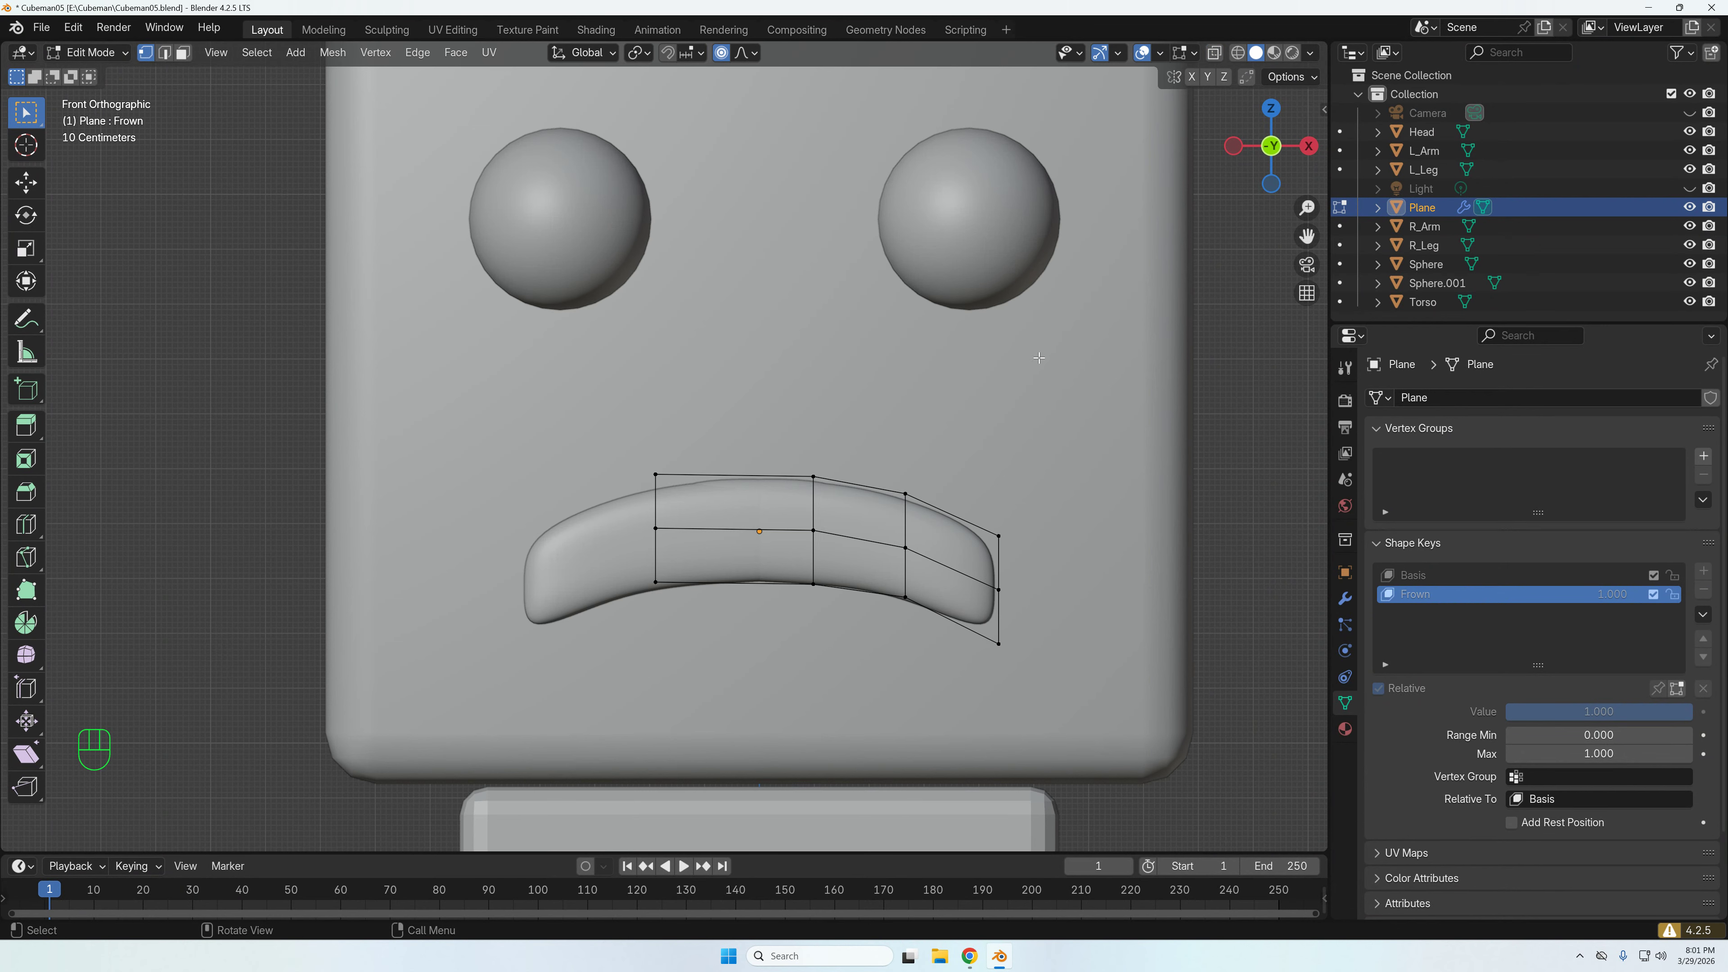
{"action": "left_click", "coordinate": [1215, 52]}
{"action": "left_click_drag", "start_coordinate": [769, 450], "coordinate": [859, 659]}
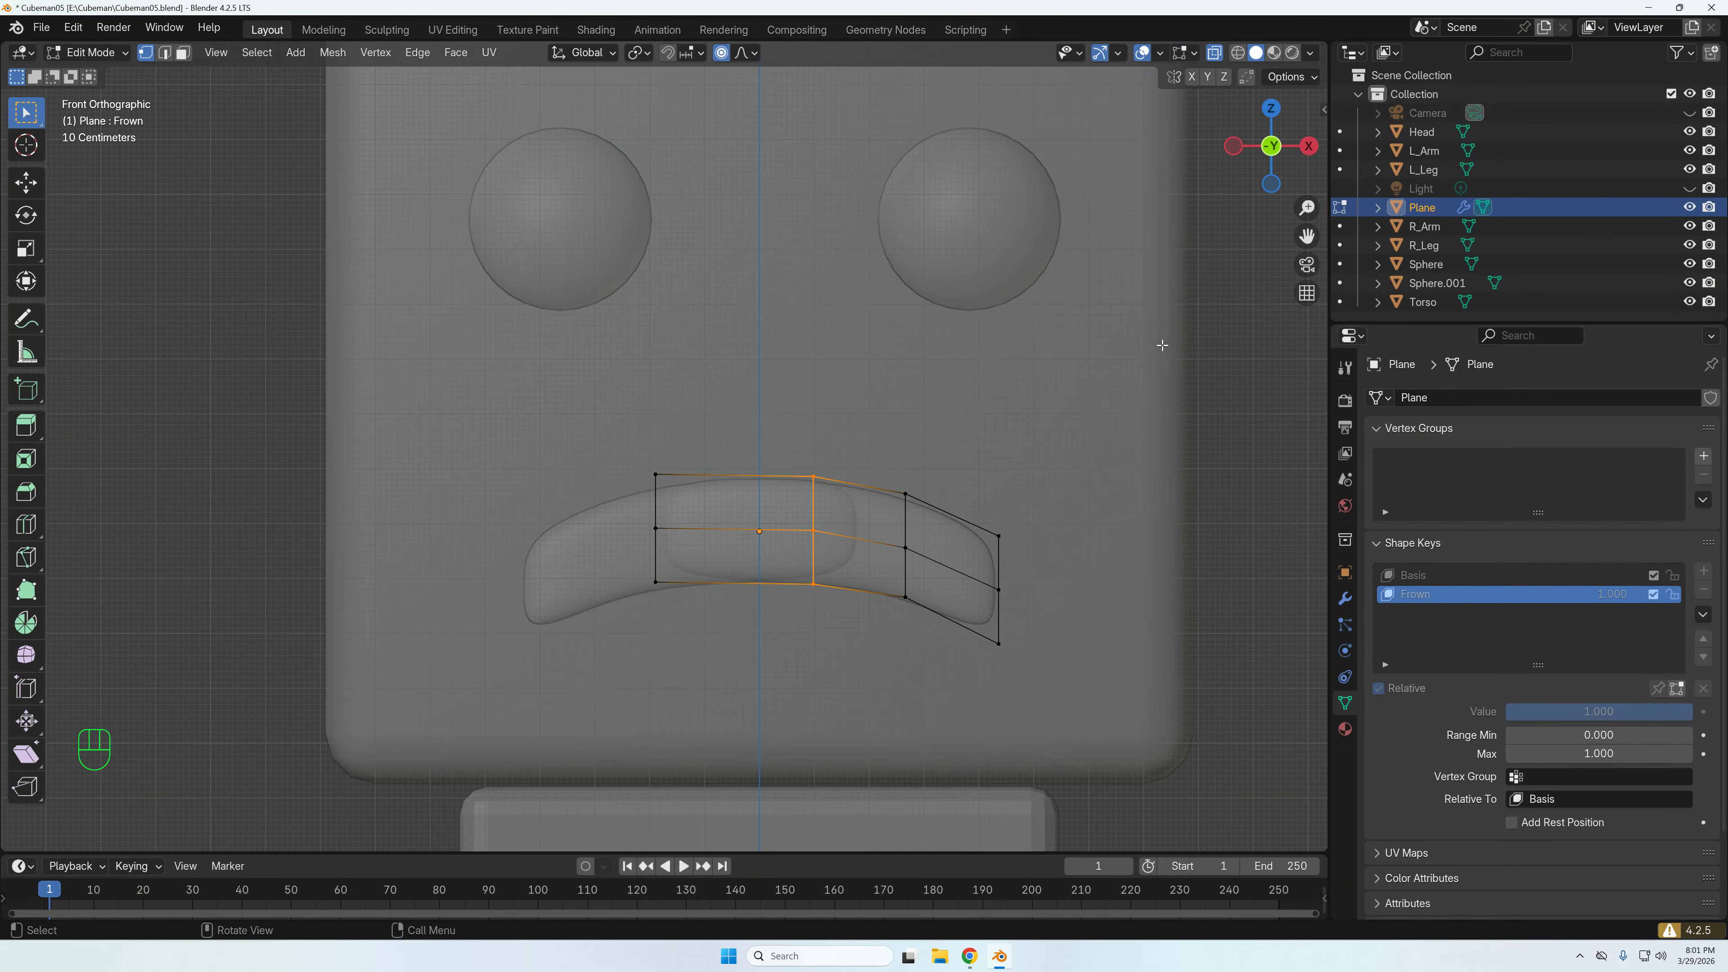
{"action": "key", "text": "g"}
{"action": "key", "text": "z"}
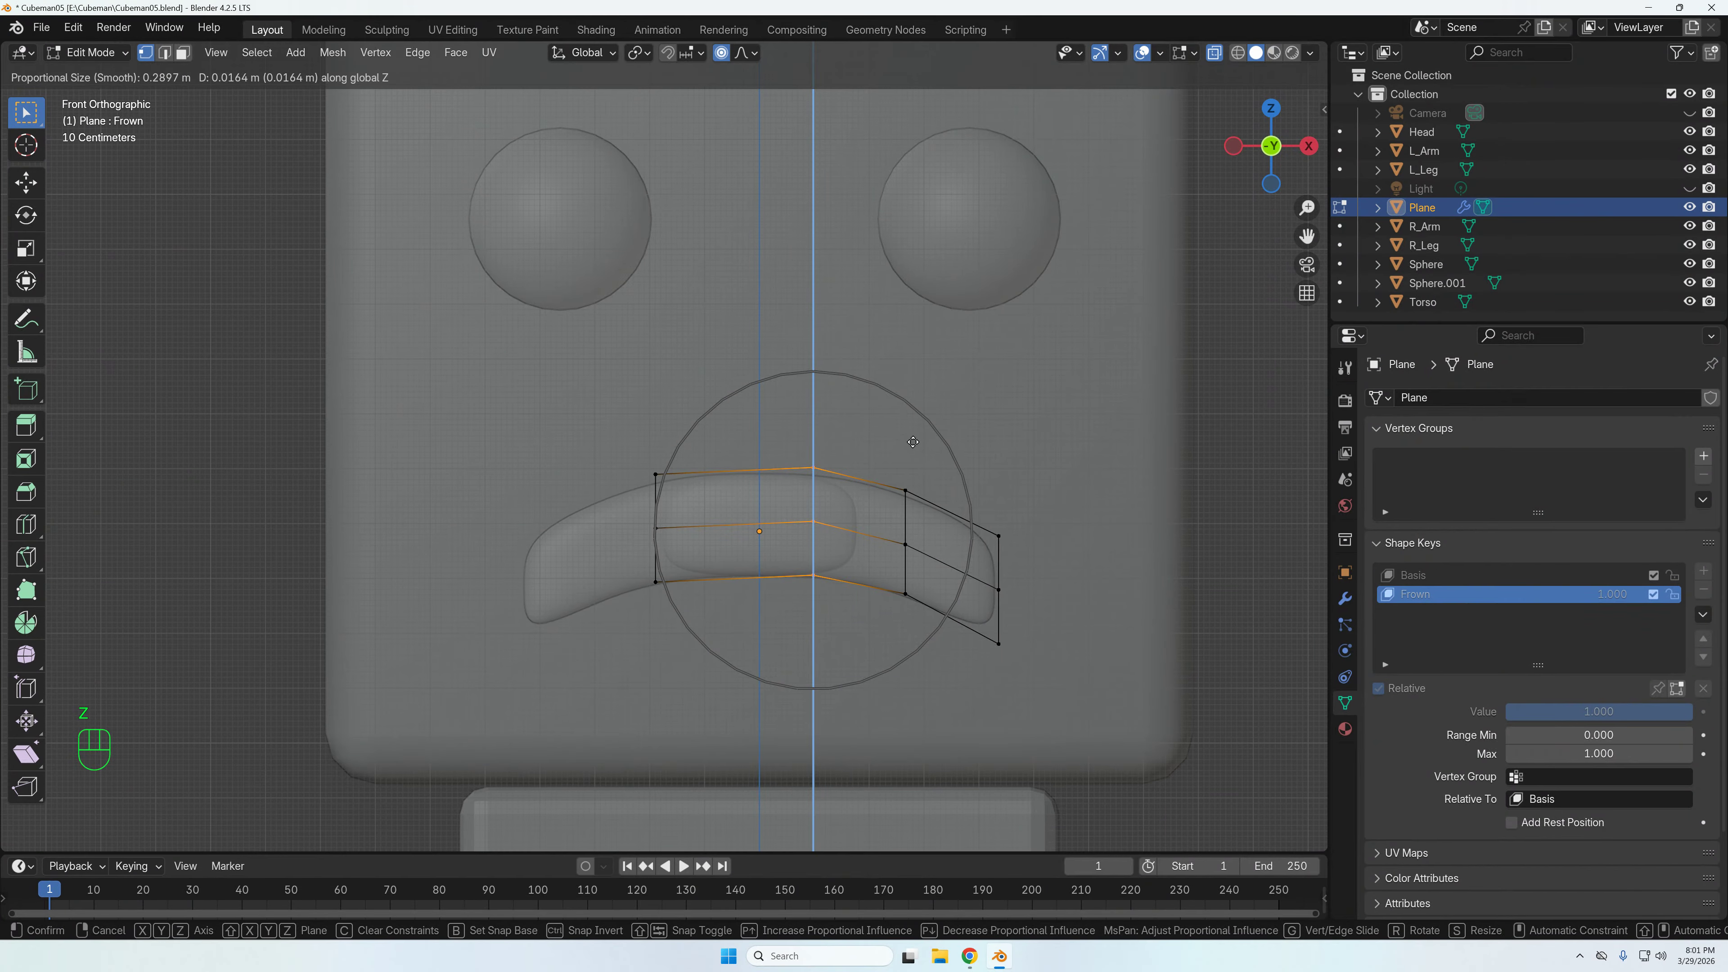
{"action": "left_click", "coordinate": [910, 445]}
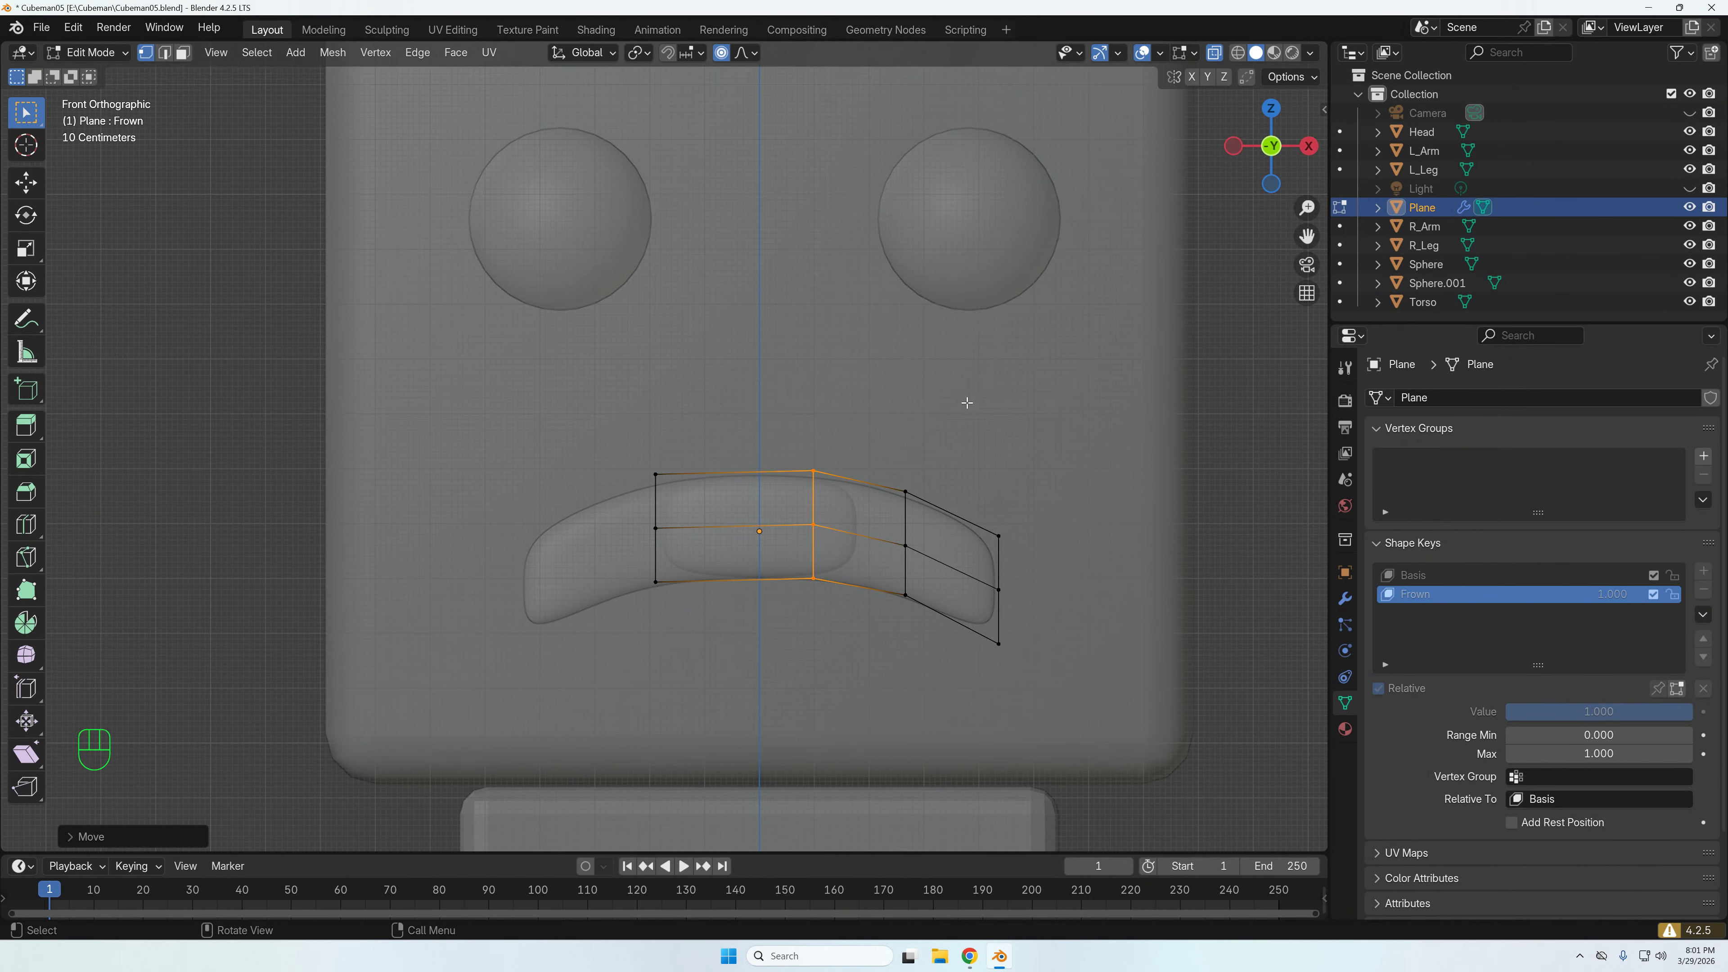
- Turn X-ray off and return the mouth to Object Mode
{"action": "left_click", "coordinate": [1215, 53]}
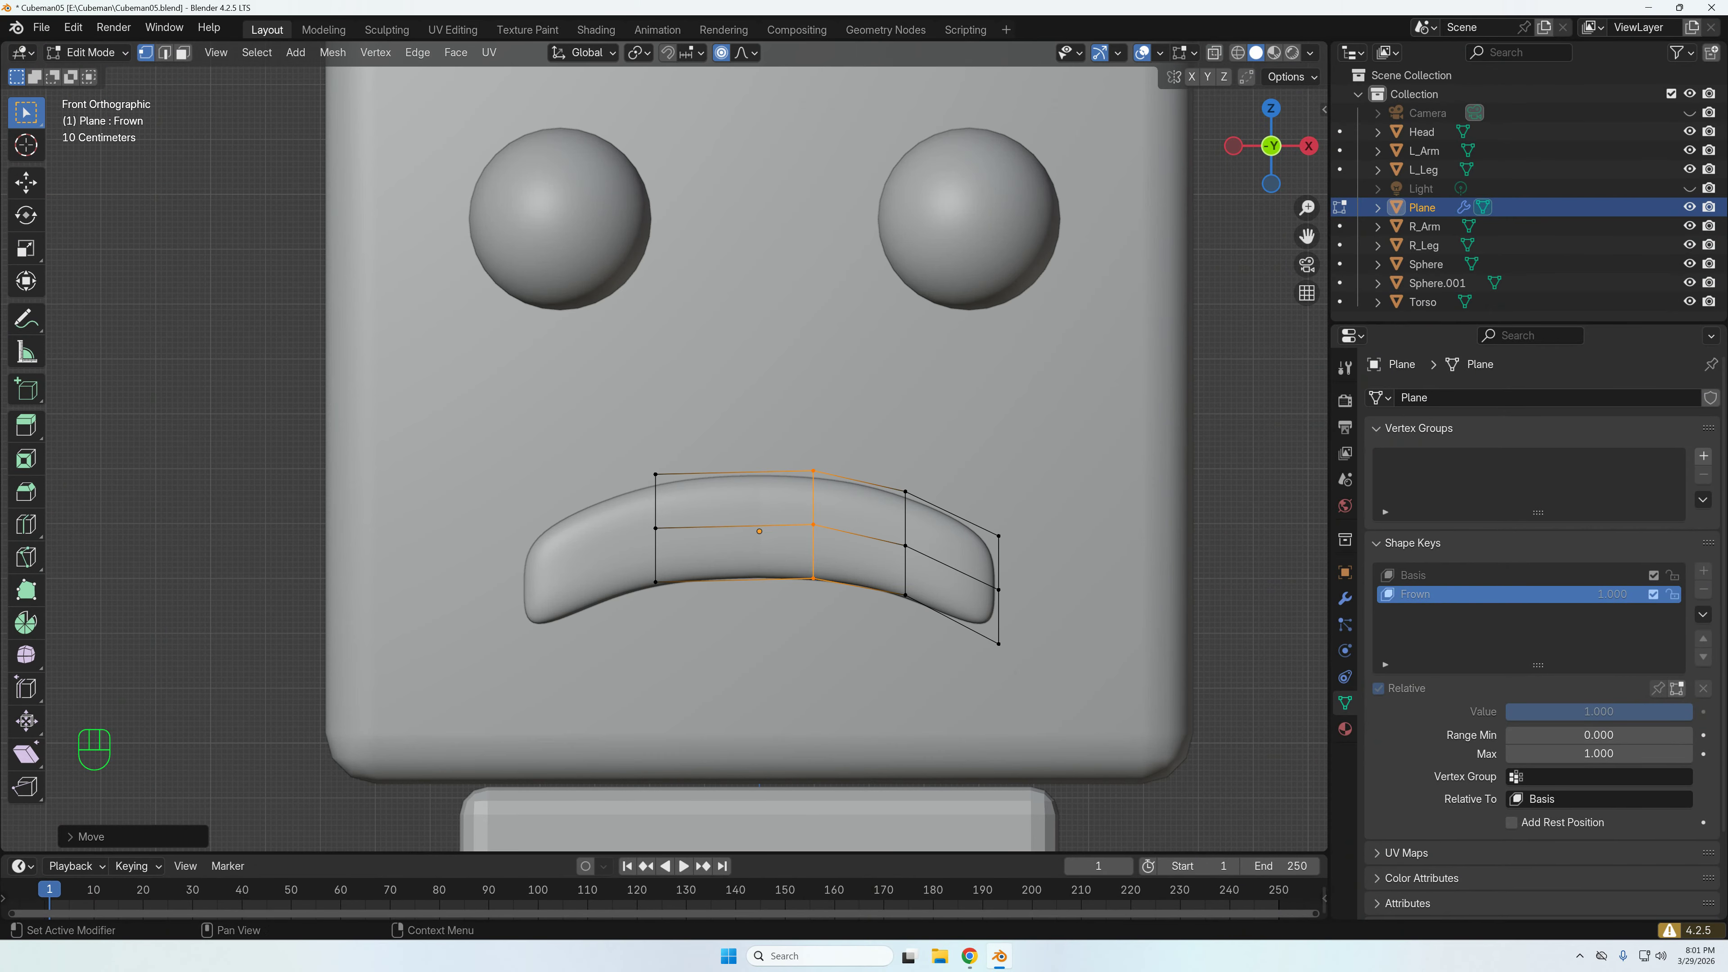
{"action": "left_click", "coordinate": [89, 52]}
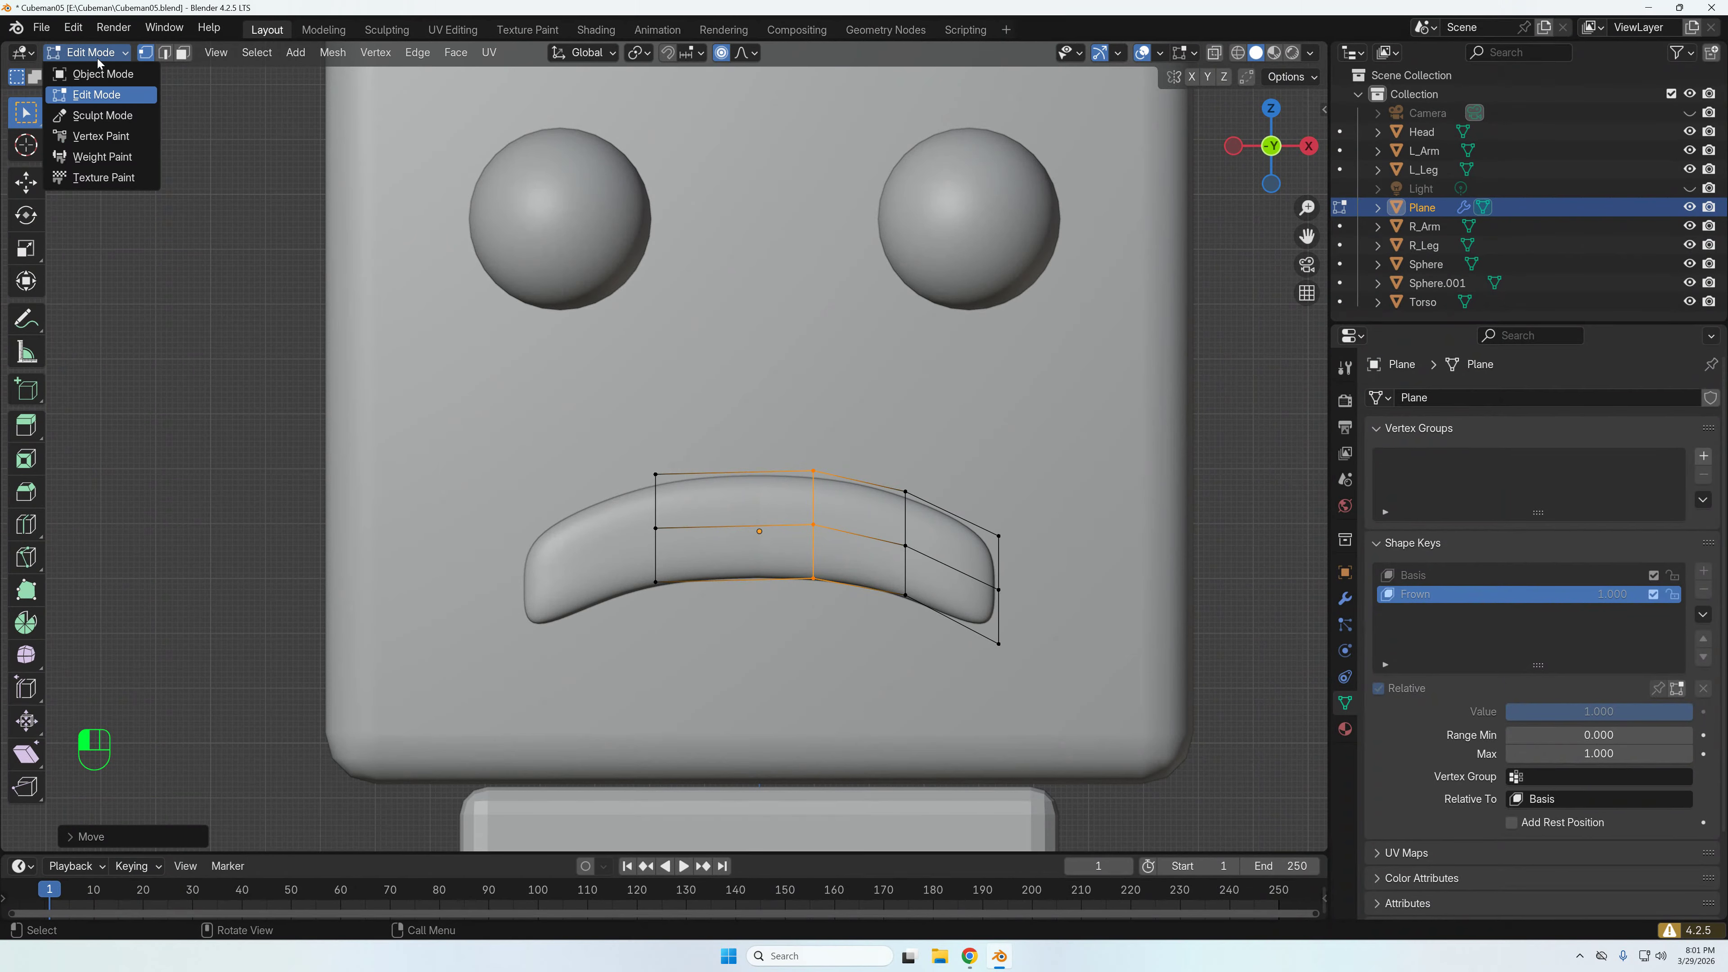
{"action": "left_click", "coordinate": [85, 70]}
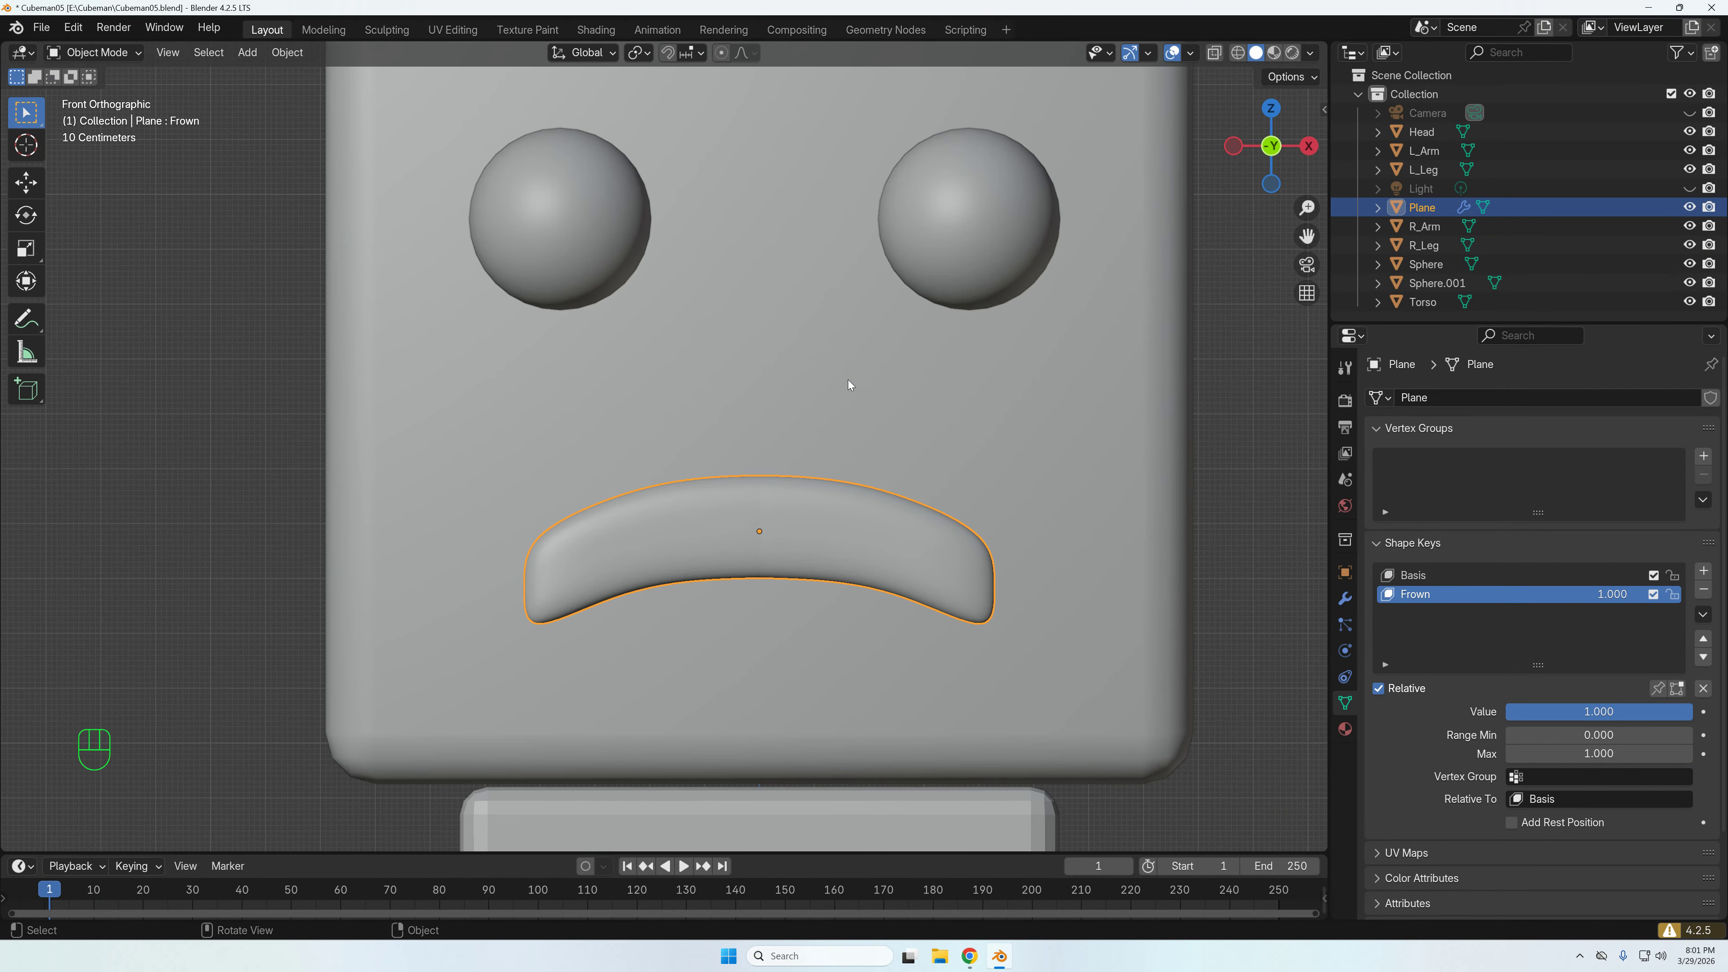
- Add another shape key to the mouth and name it OH
{"action": "scroll", "coordinate": [848, 379], "scroll_direction": "up", "scroll_amount": 2}
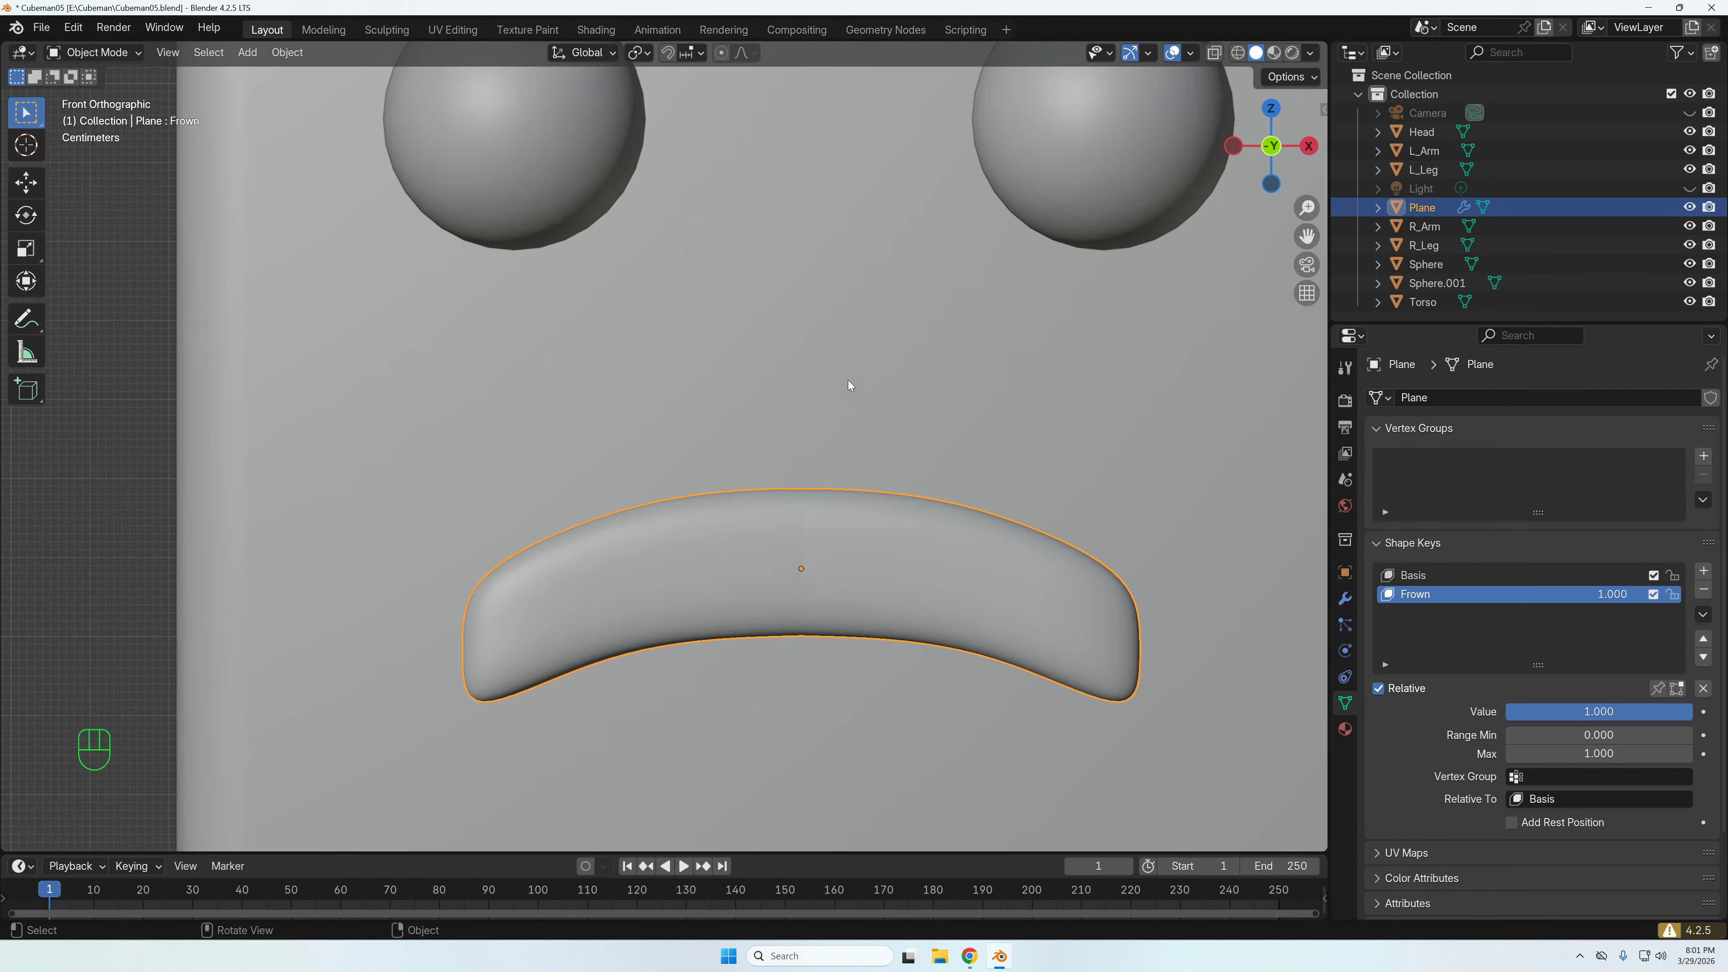
{"action": "left_click", "coordinate": [1704, 573]}
{"action": "double_click", "coordinate": [1421, 614]}
{"action": "type", "text": "OH"}
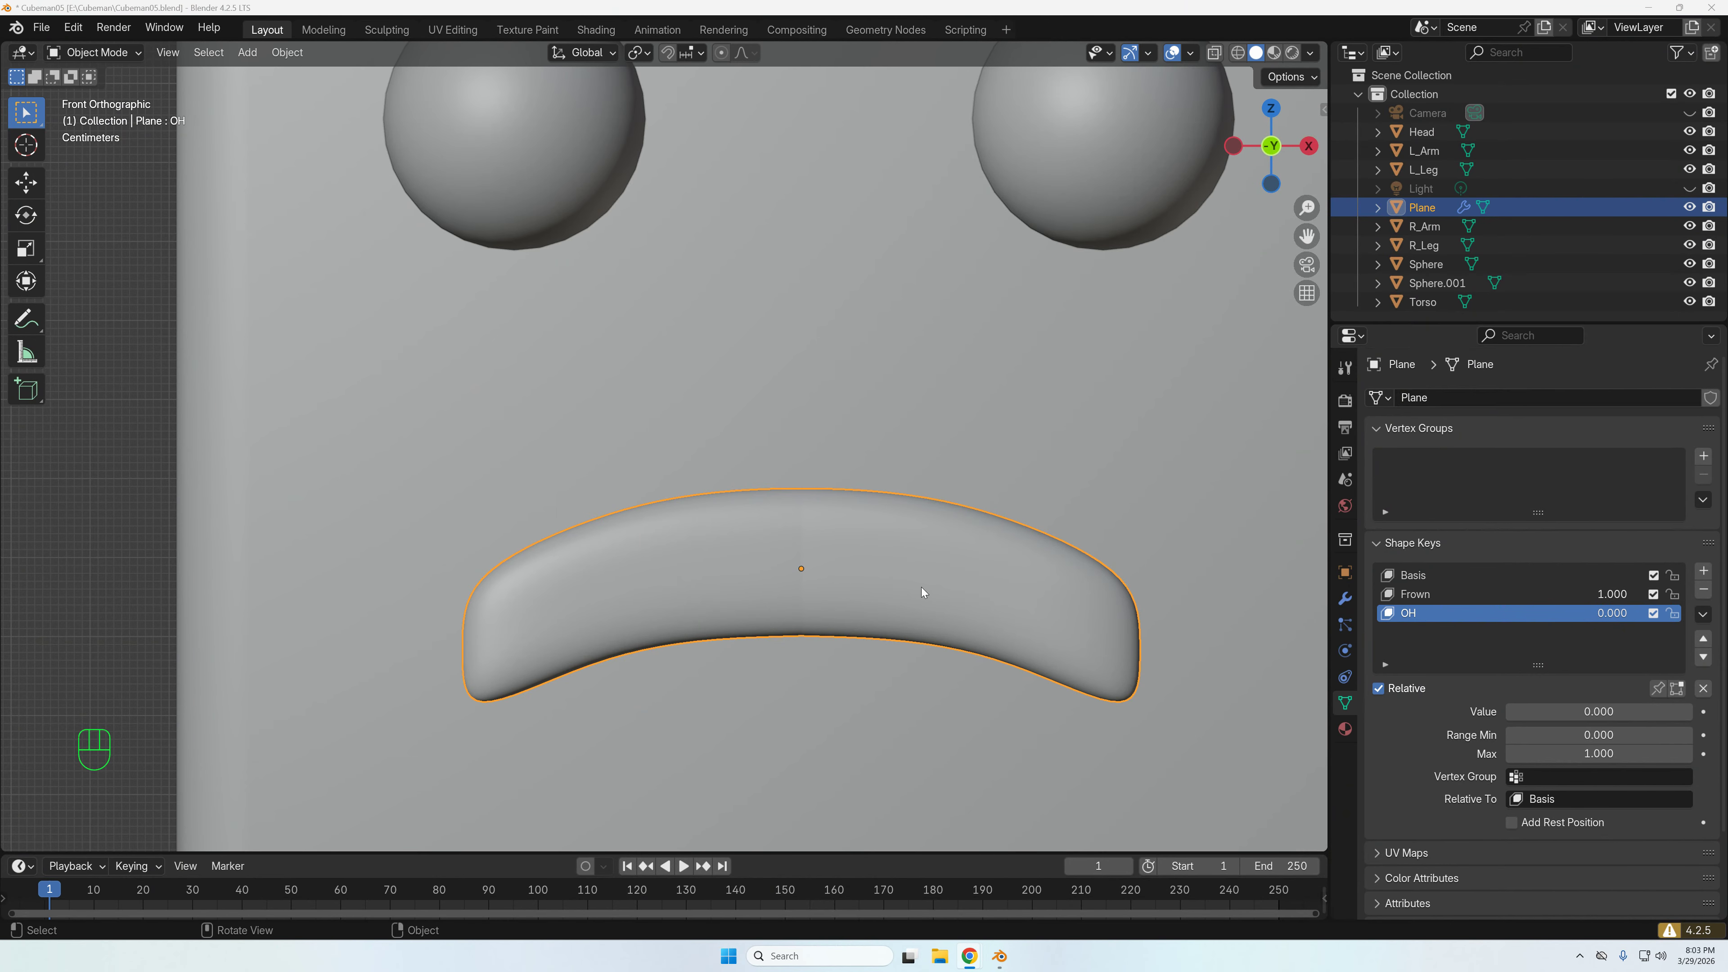
- Set the Frown shape key's value to 0, make the OH key active and enter Edit Mode
{"action": "key", "text": "Tab"}
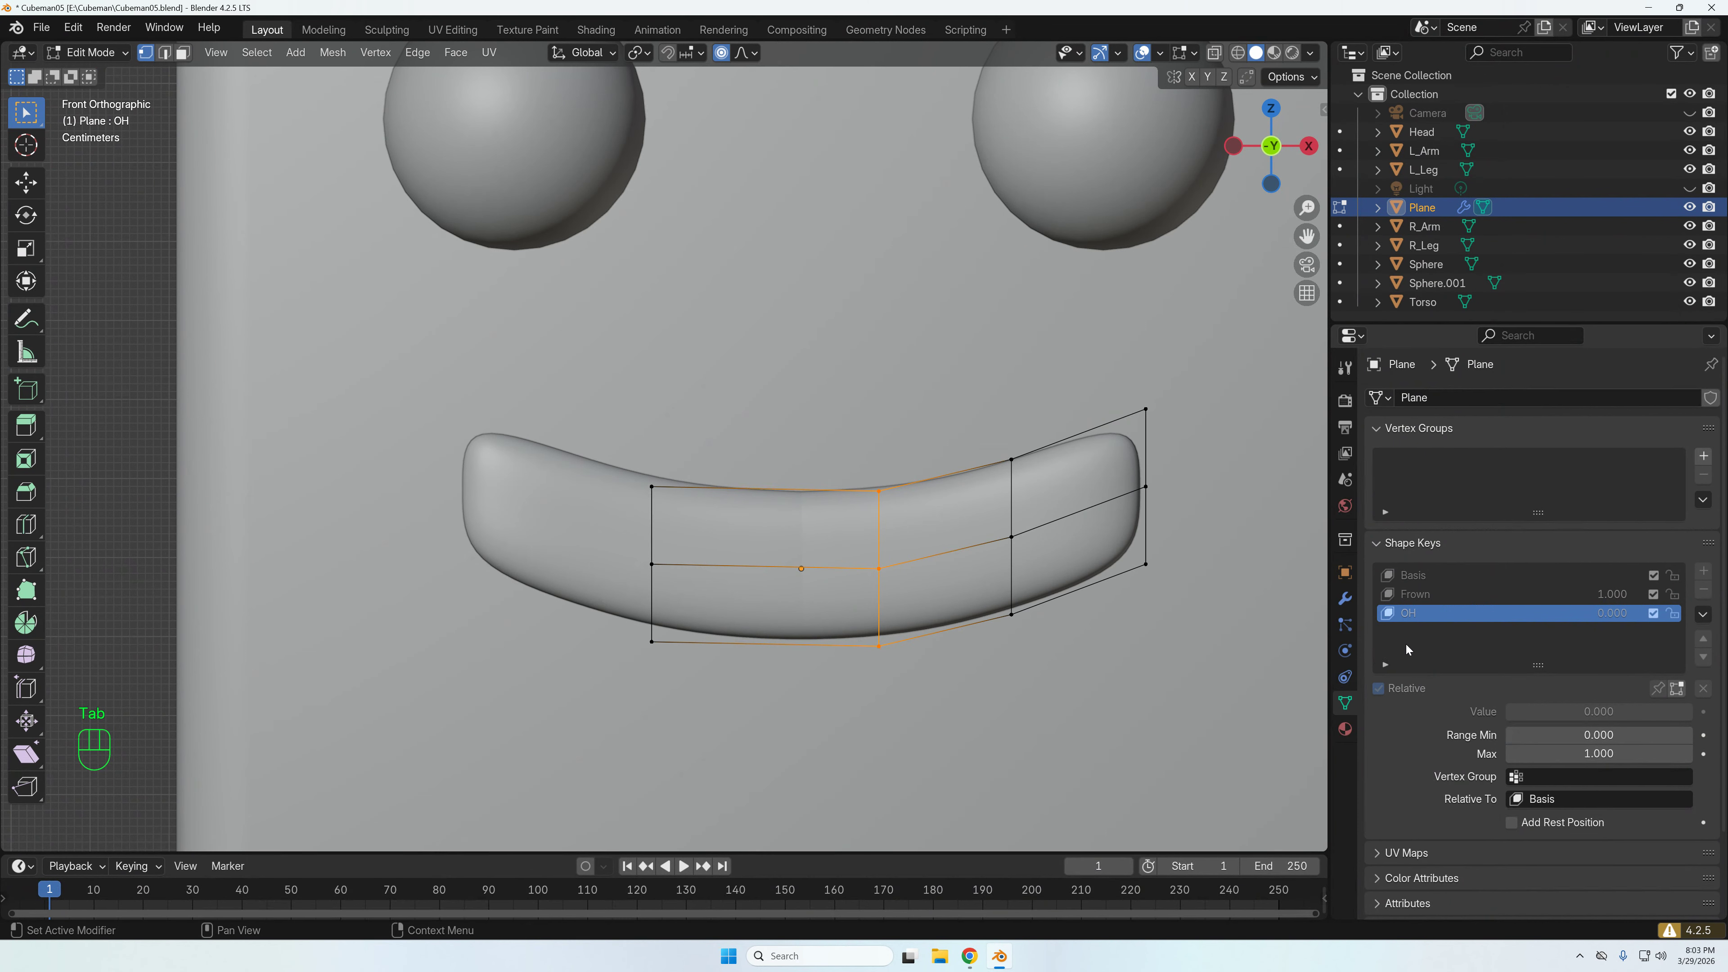
{"action": "key", "text": "Tab"}
{"action": "left_click", "coordinate": [1572, 595]}
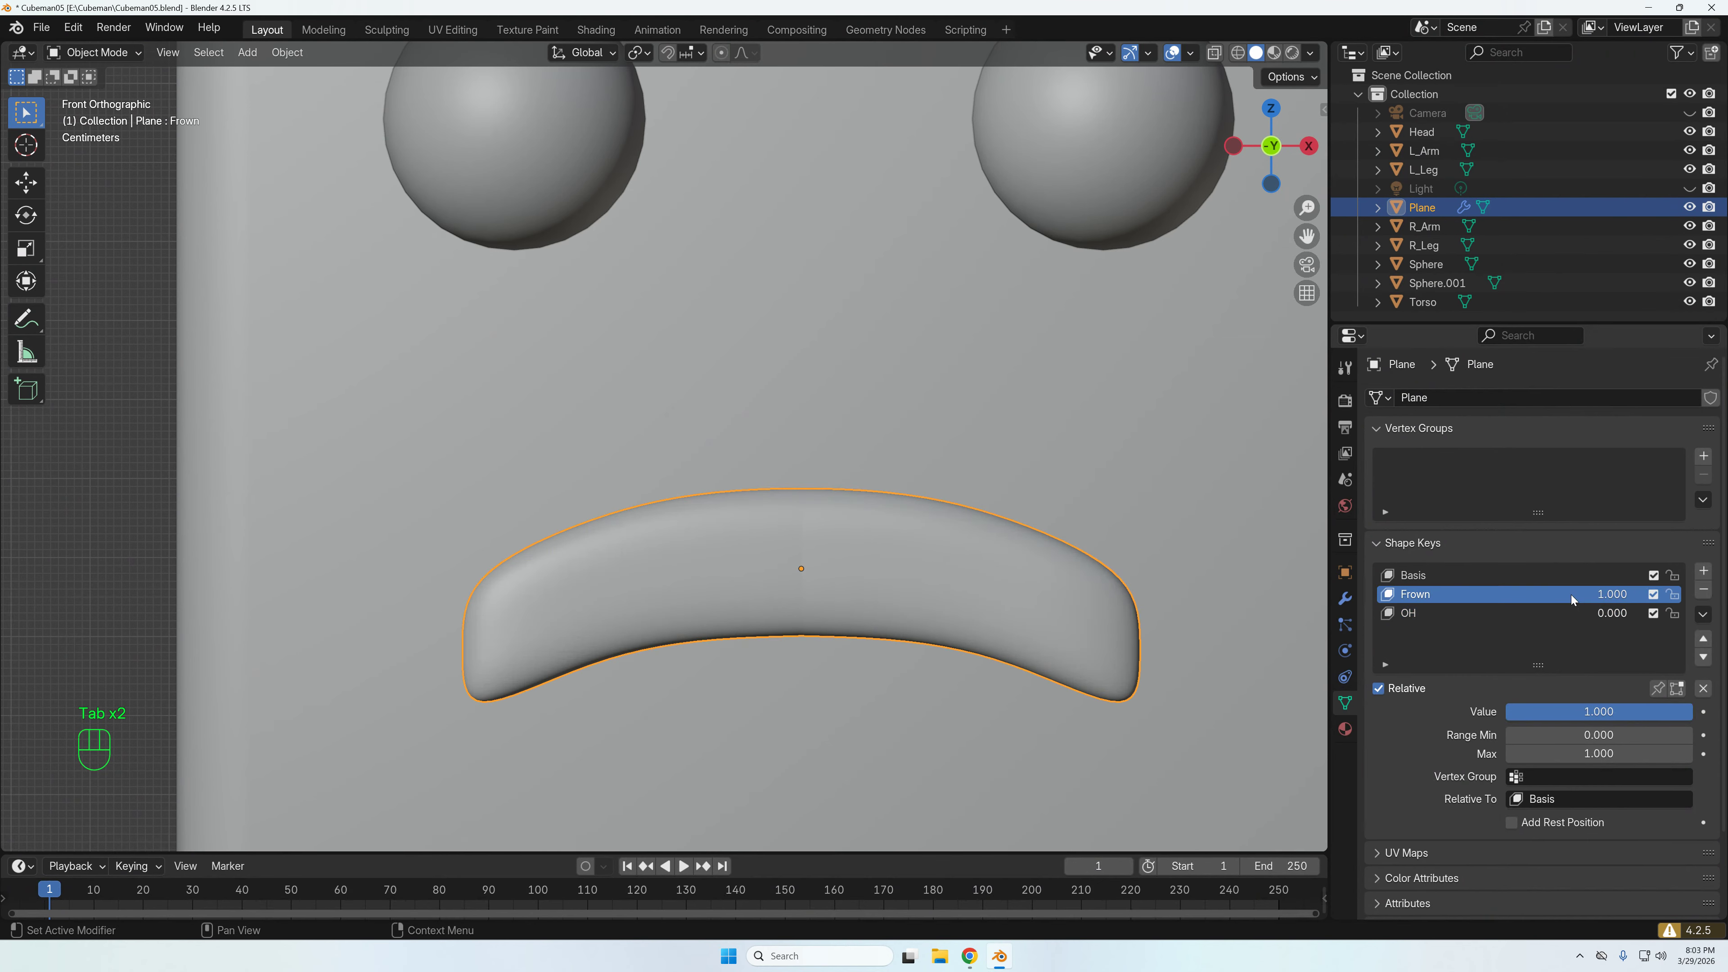
{"action": "left_click_drag", "start_coordinate": [1678, 717], "coordinate": [1510, 712]}
{"action": "left_click", "coordinate": [1433, 612]}
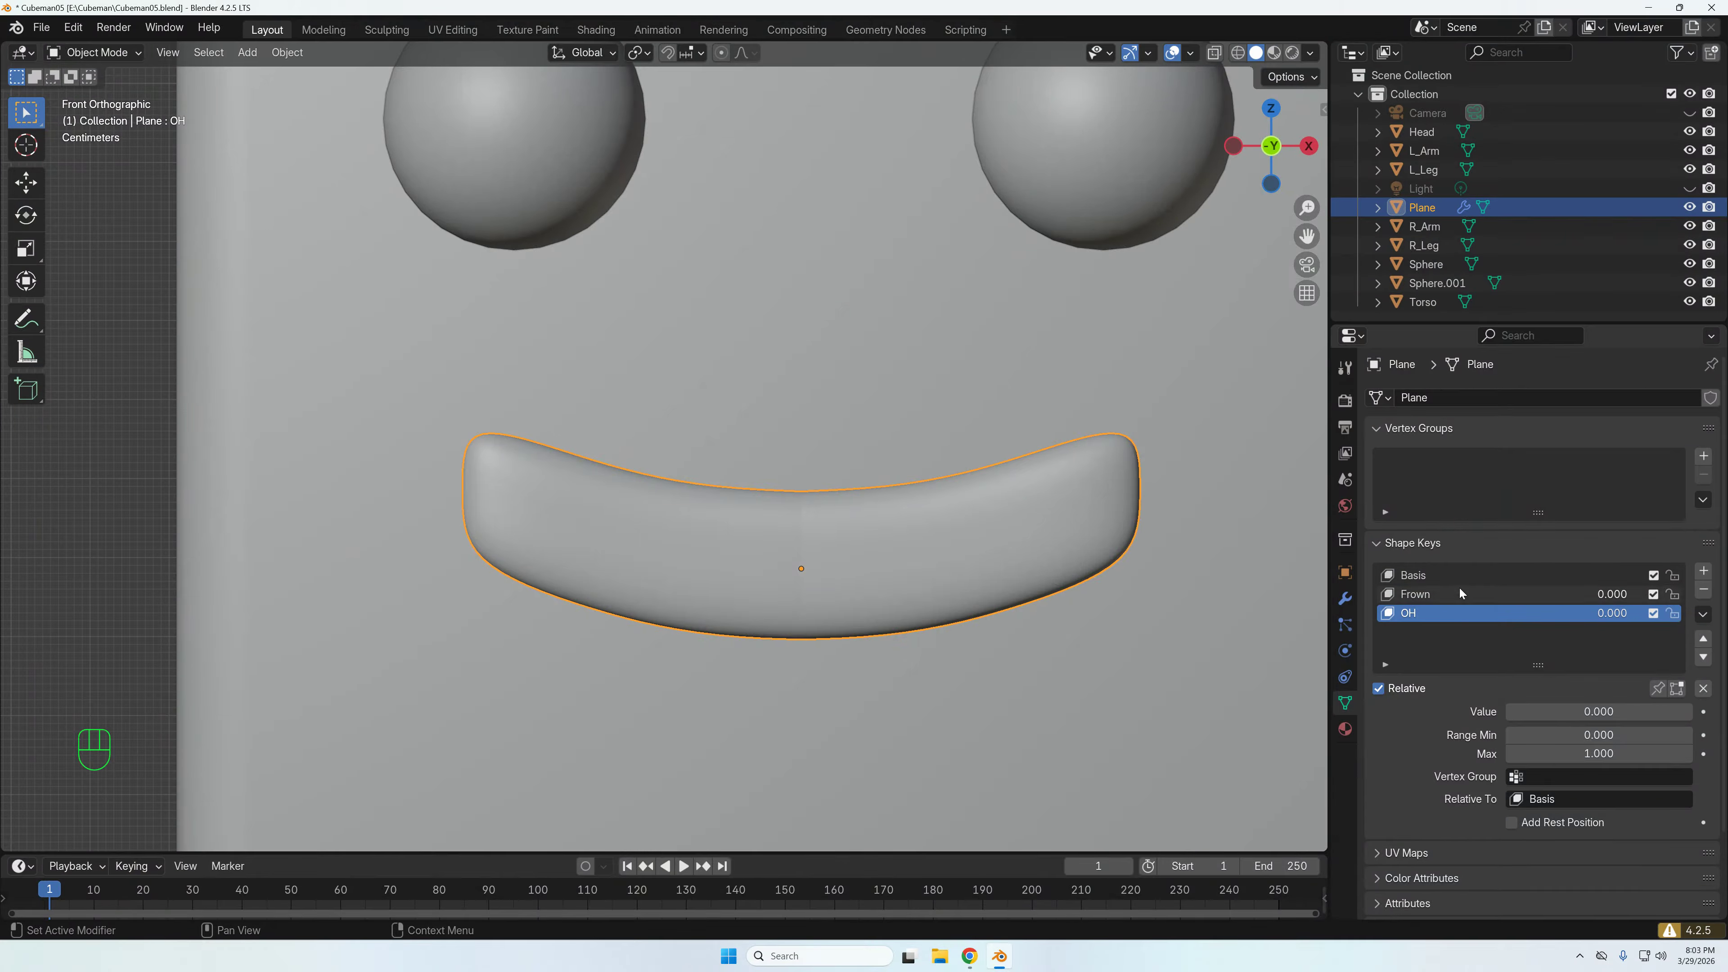
{"action": "key", "text": "Tab"}
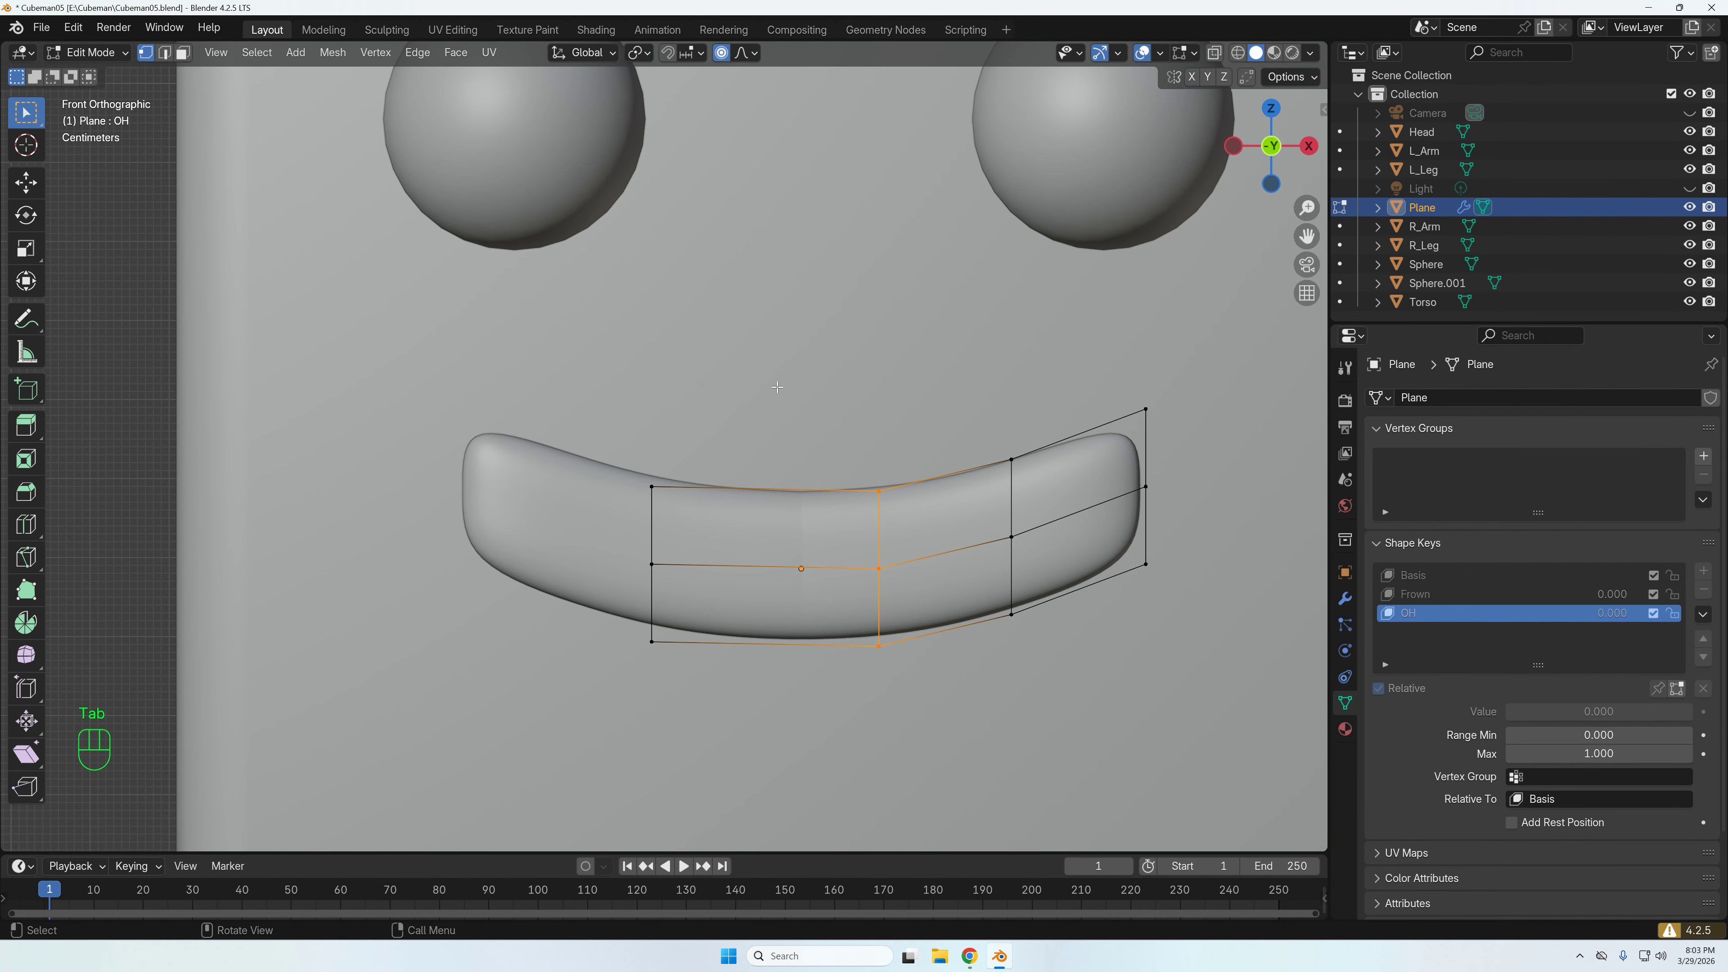
{"action": "left_click_drag", "start_coordinate": [807, 429], "coordinate": [956, 702]}
{"action": "key", "text": "g"}
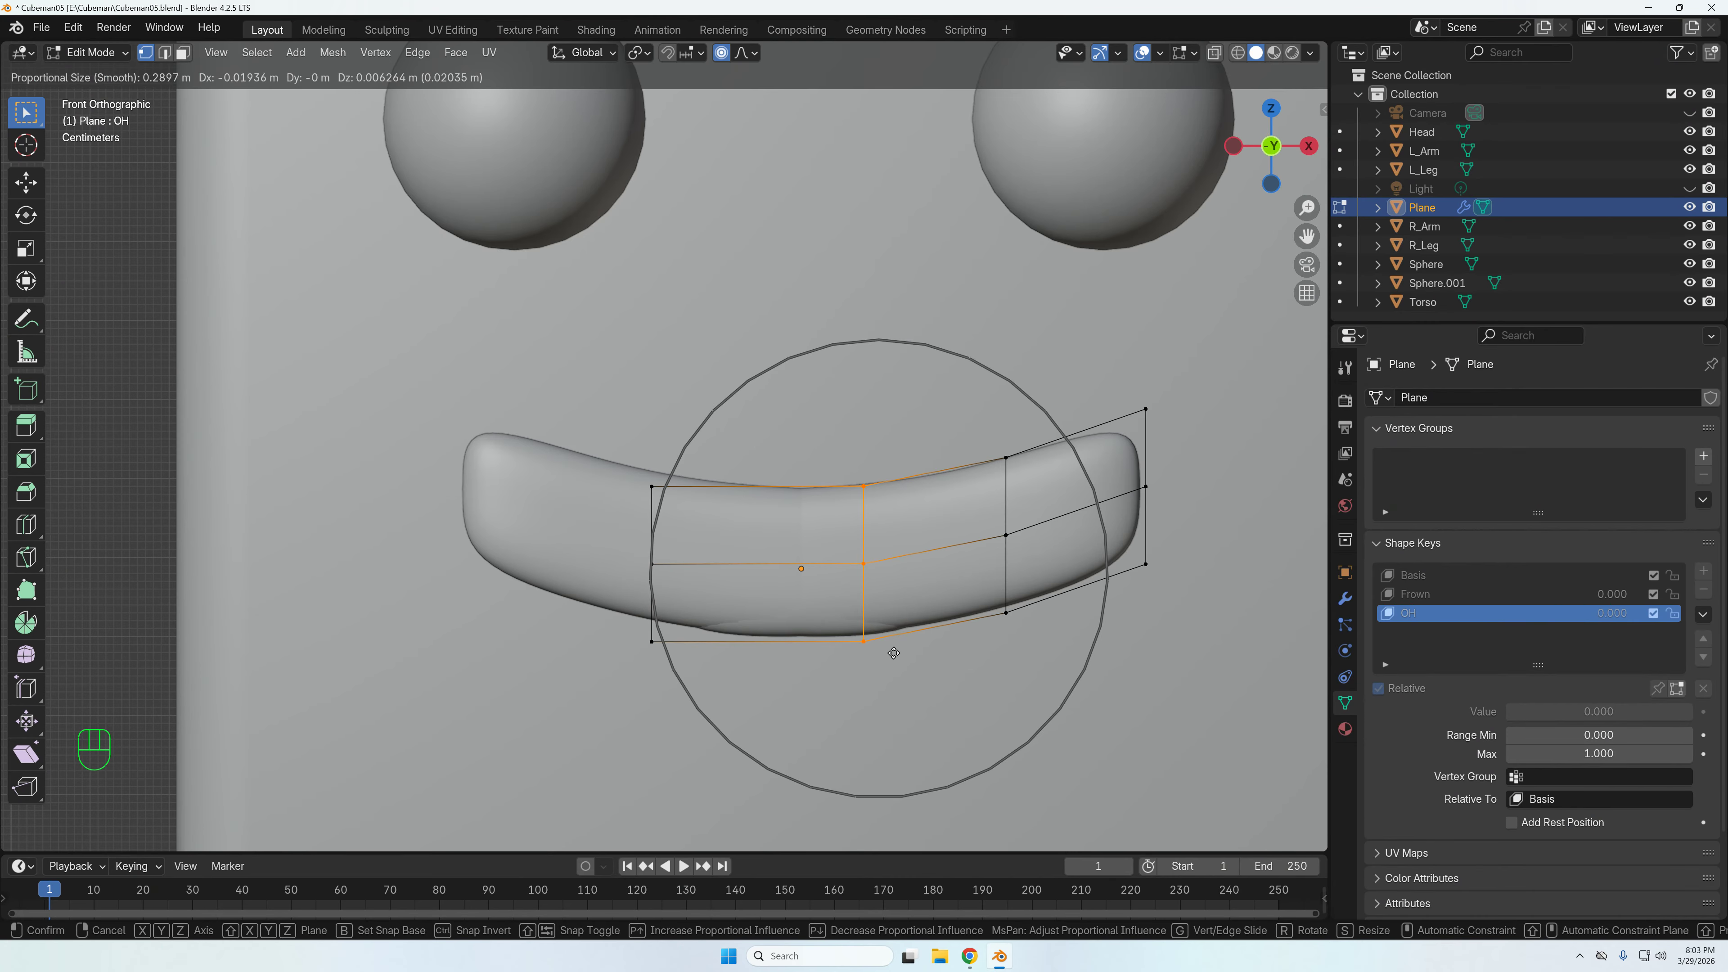
{"action": "key", "text": "Escape"}
{"action": "left_click_drag", "start_coordinate": [602, 448], "coordinate": [927, 727]}
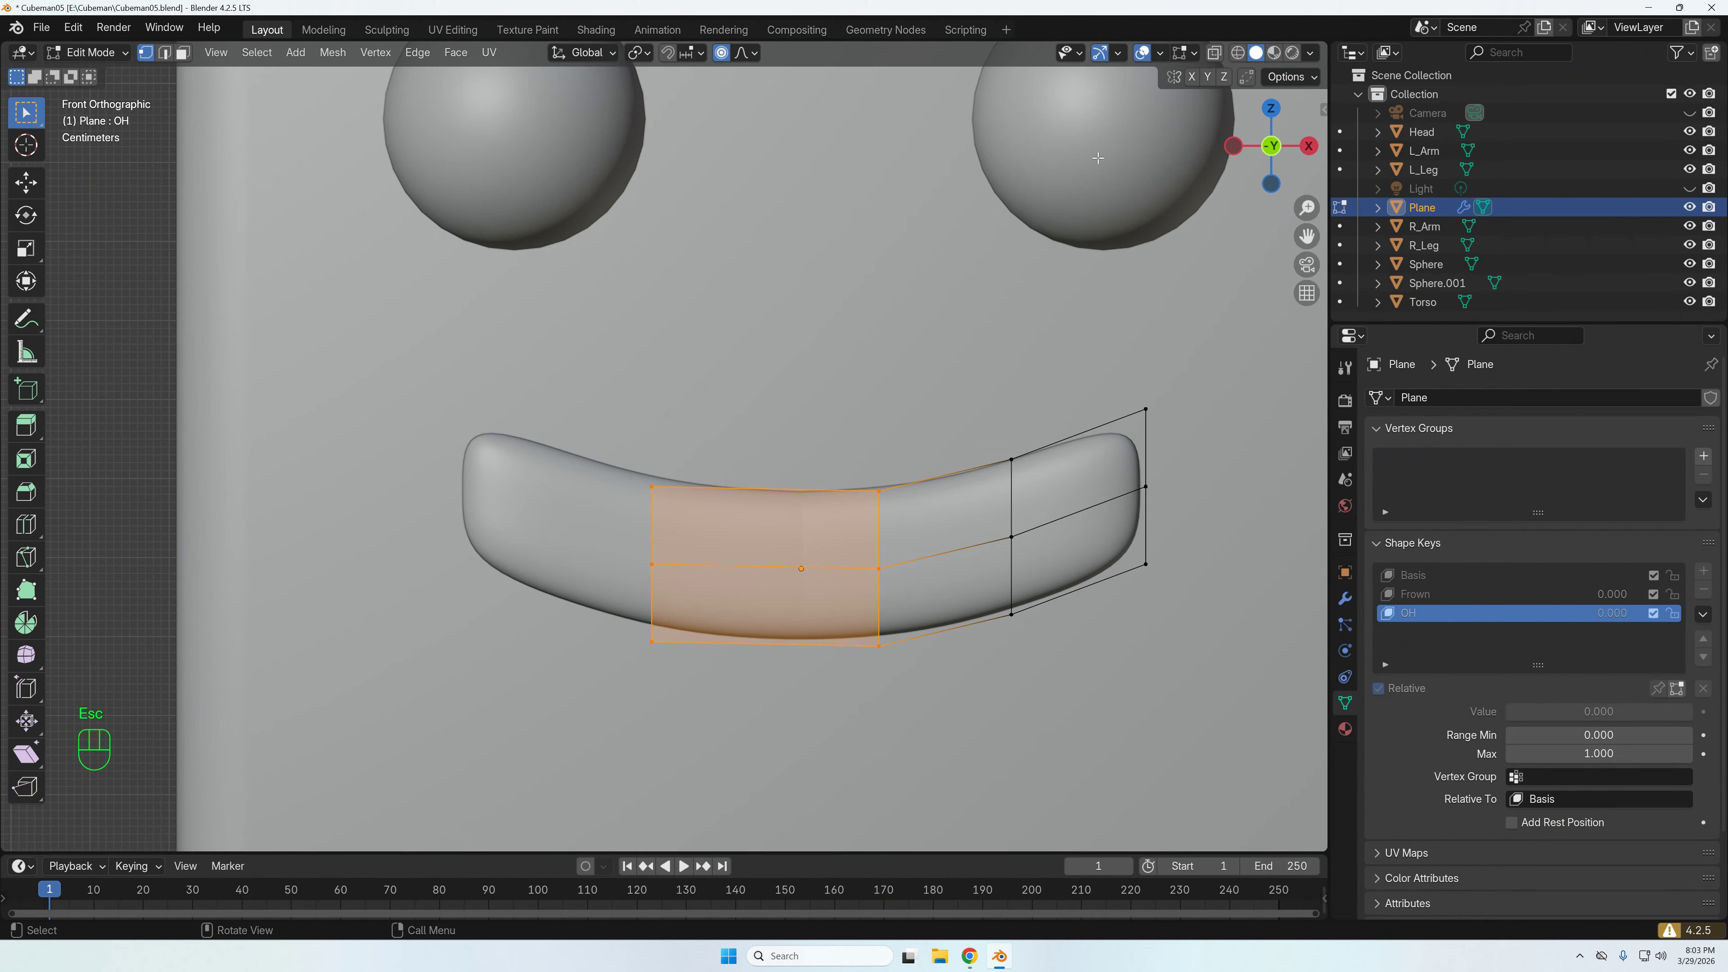
- Turn on X-ray, box-select all vertices of the mouth's middle section, front and back, and scale them up with proportional editing
{"action": "left_click", "coordinate": [1214, 52]}
{"action": "left_click", "coordinate": [860, 359]}
{"action": "left_click_drag", "start_coordinate": [583, 416], "coordinate": [915, 729]}
{"action": "key", "text": "s"}
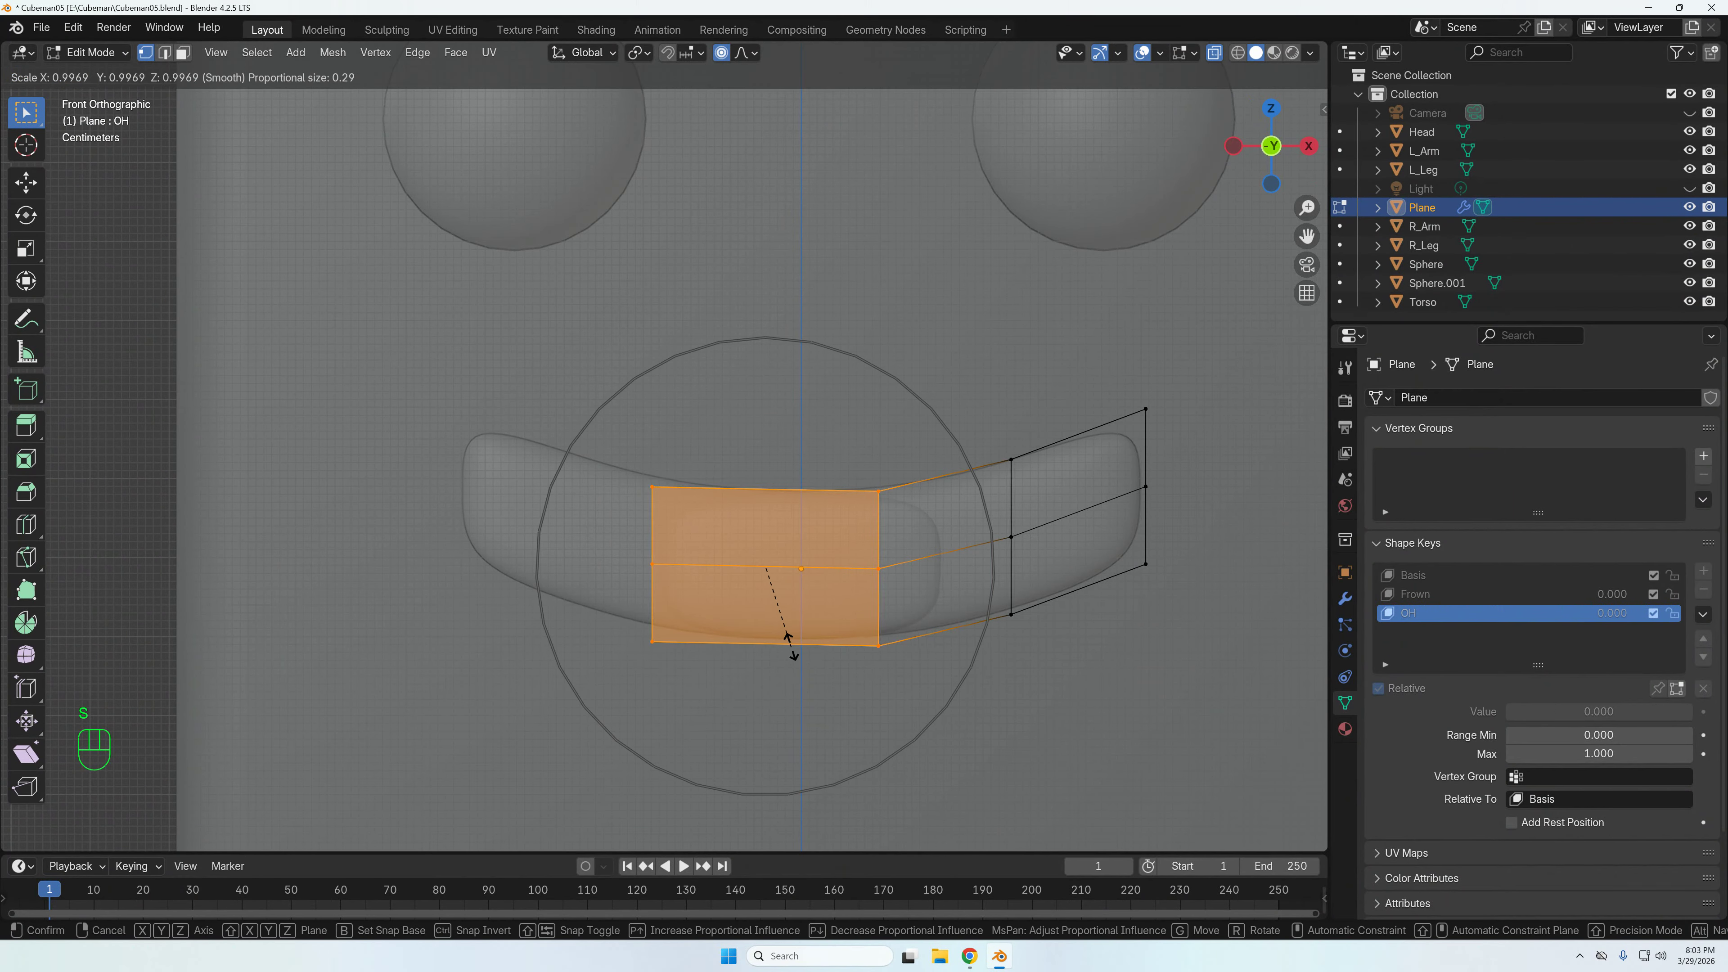
{"action": "left_click", "coordinate": [805, 679]}
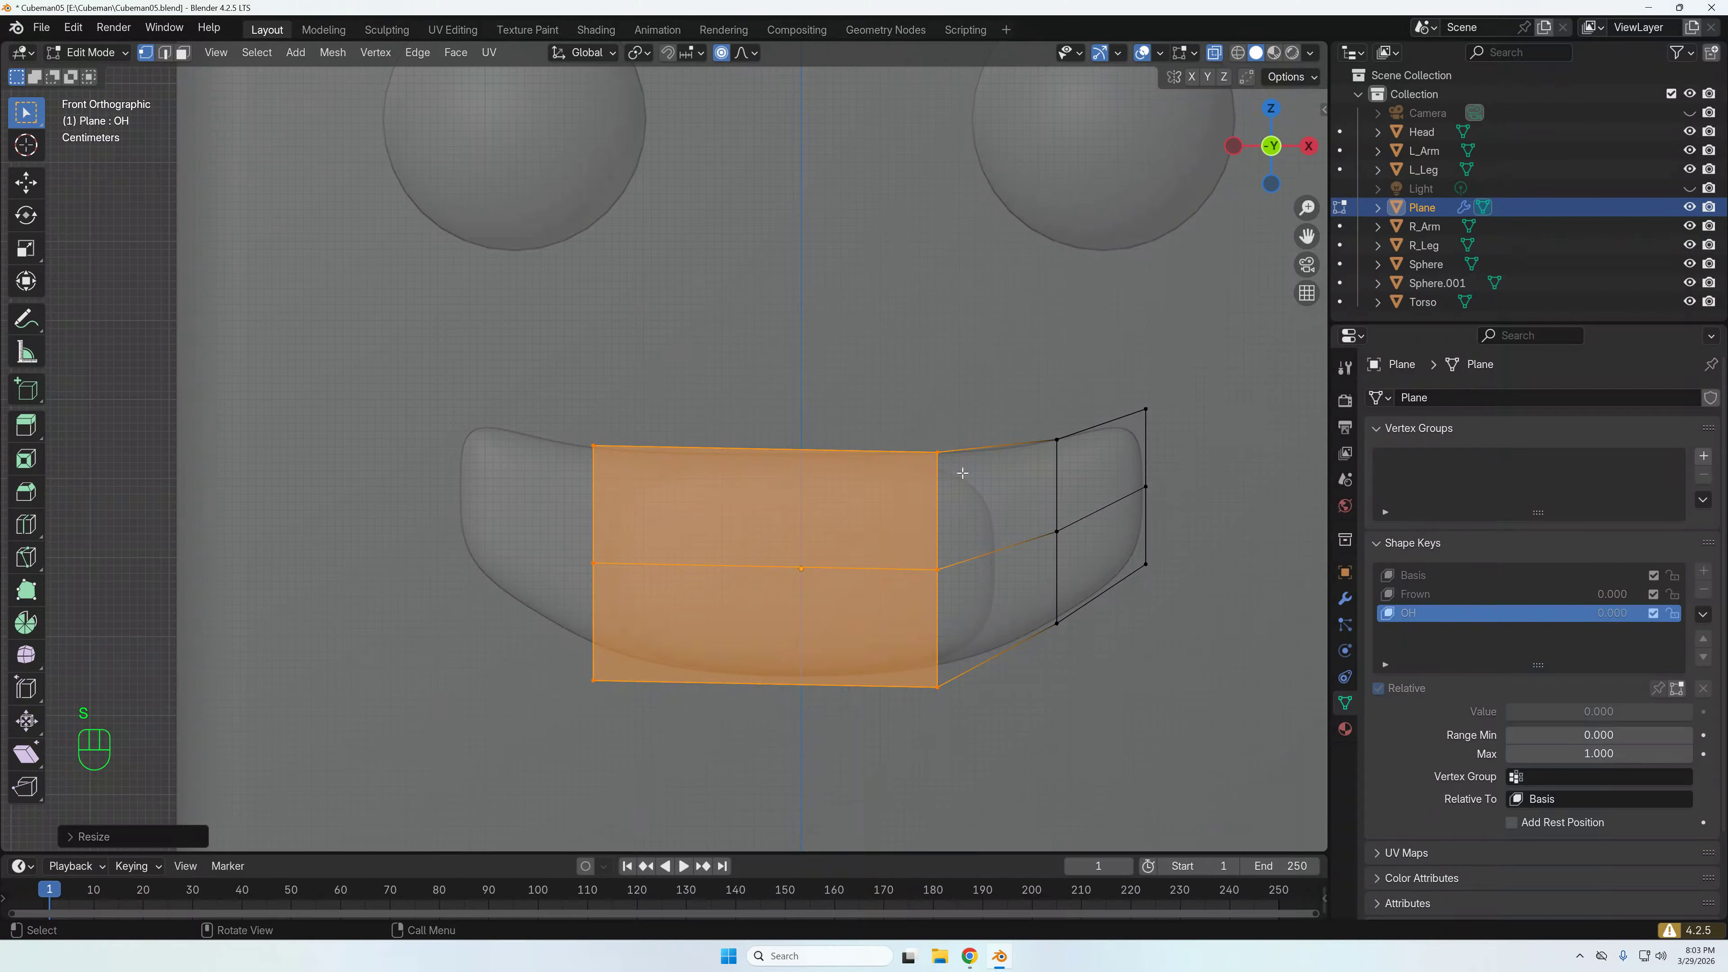
- Select the vertex column just inside the mouth's +X end and move it inward and slightly down with proportional editing
{"action": "left_click_drag", "start_coordinate": [997, 407], "coordinate": [1076, 732]}
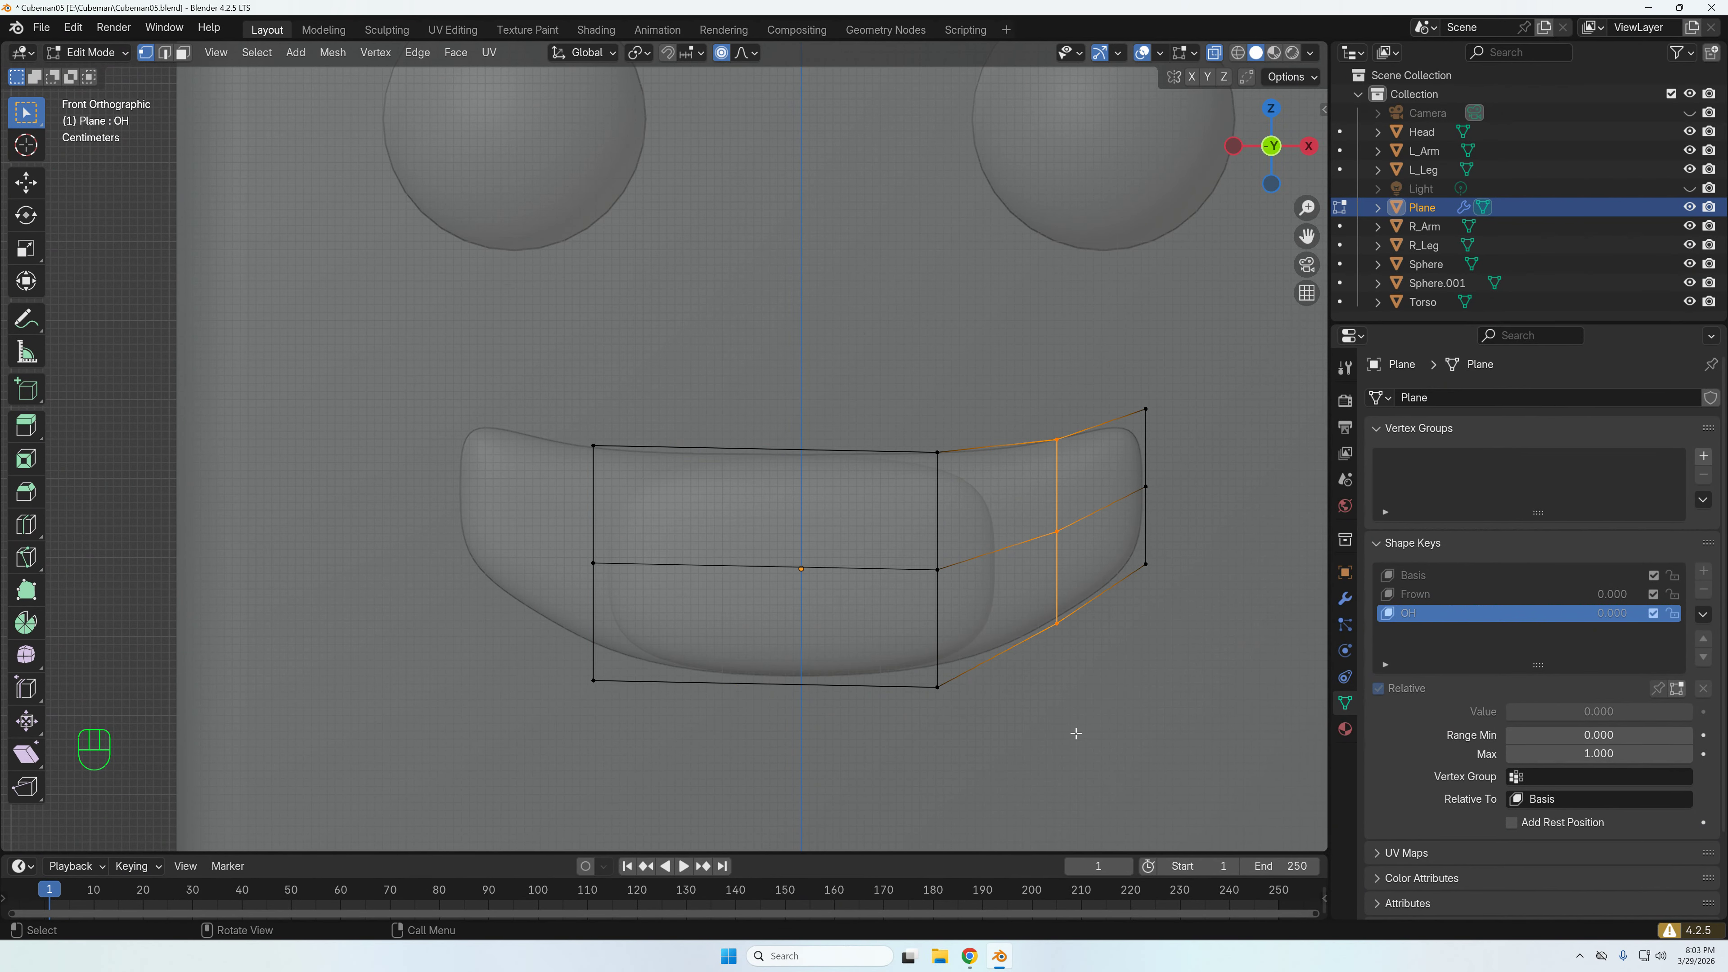
{"action": "key", "text": "g"}
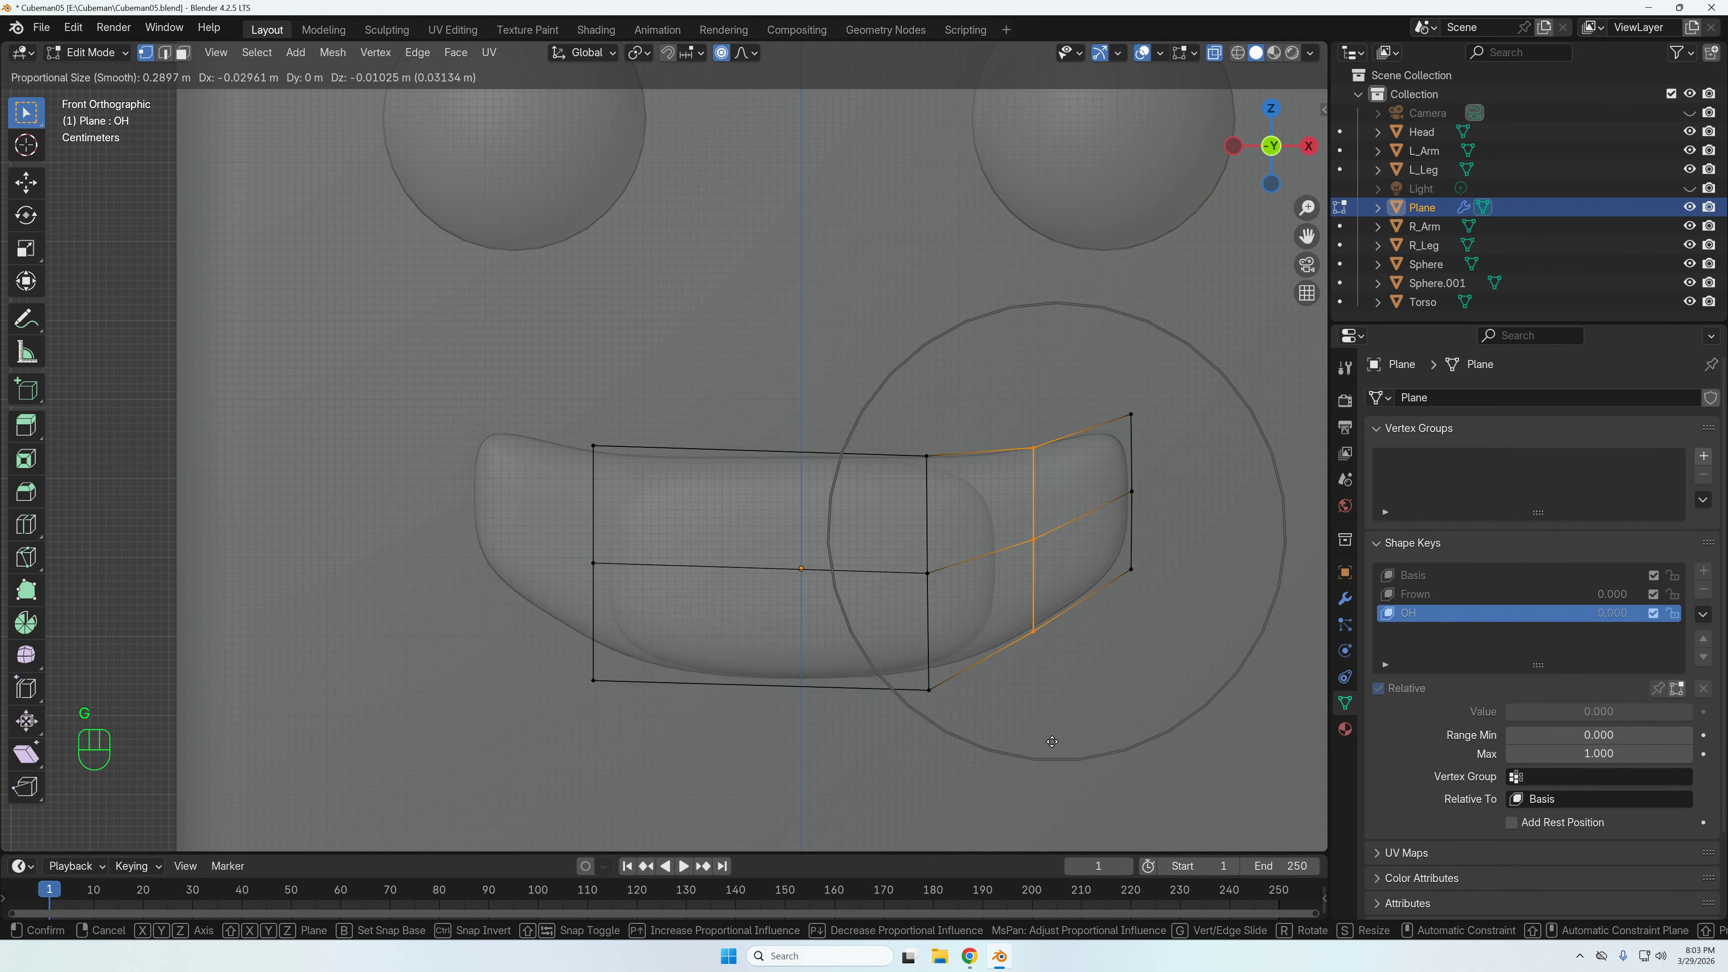
{"action": "left_click", "coordinate": [997, 745]}
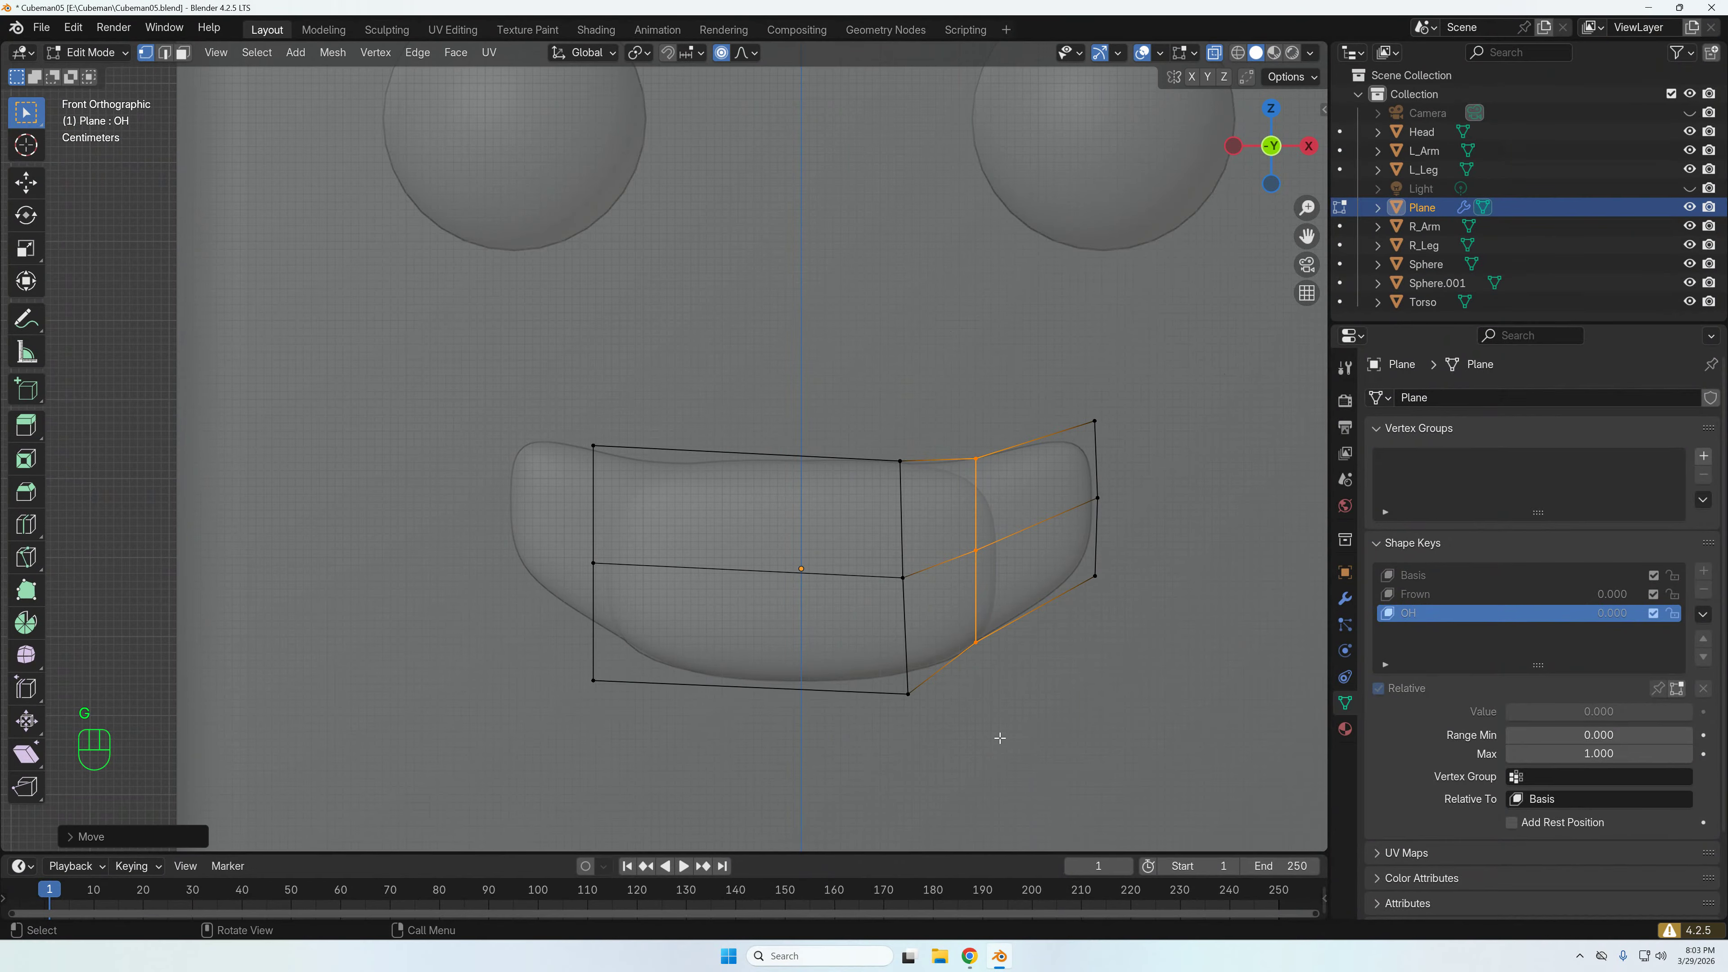
- Select the vertices at the mouth's +X end and move them inward and down until the mouth becomes a short, rounded block
{"action": "left_click_drag", "start_coordinate": [1051, 410], "coordinate": [1176, 635]}
{"action": "key", "text": "g"}
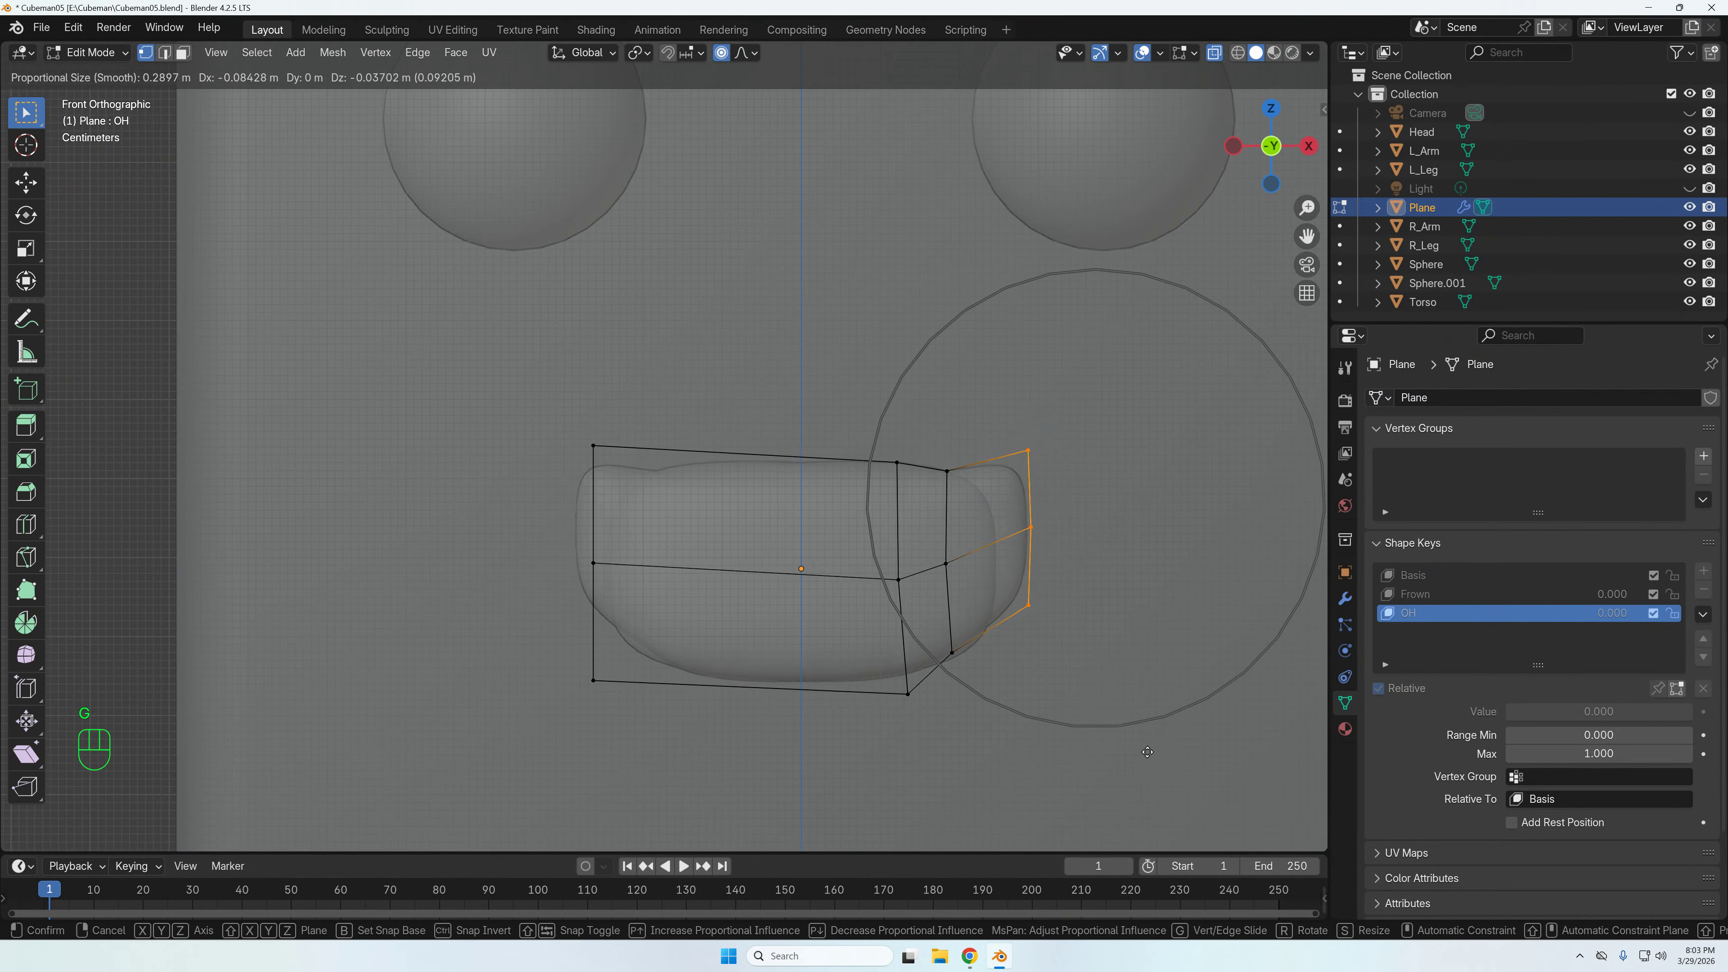
{"action": "left_click", "coordinate": [1116, 766]}
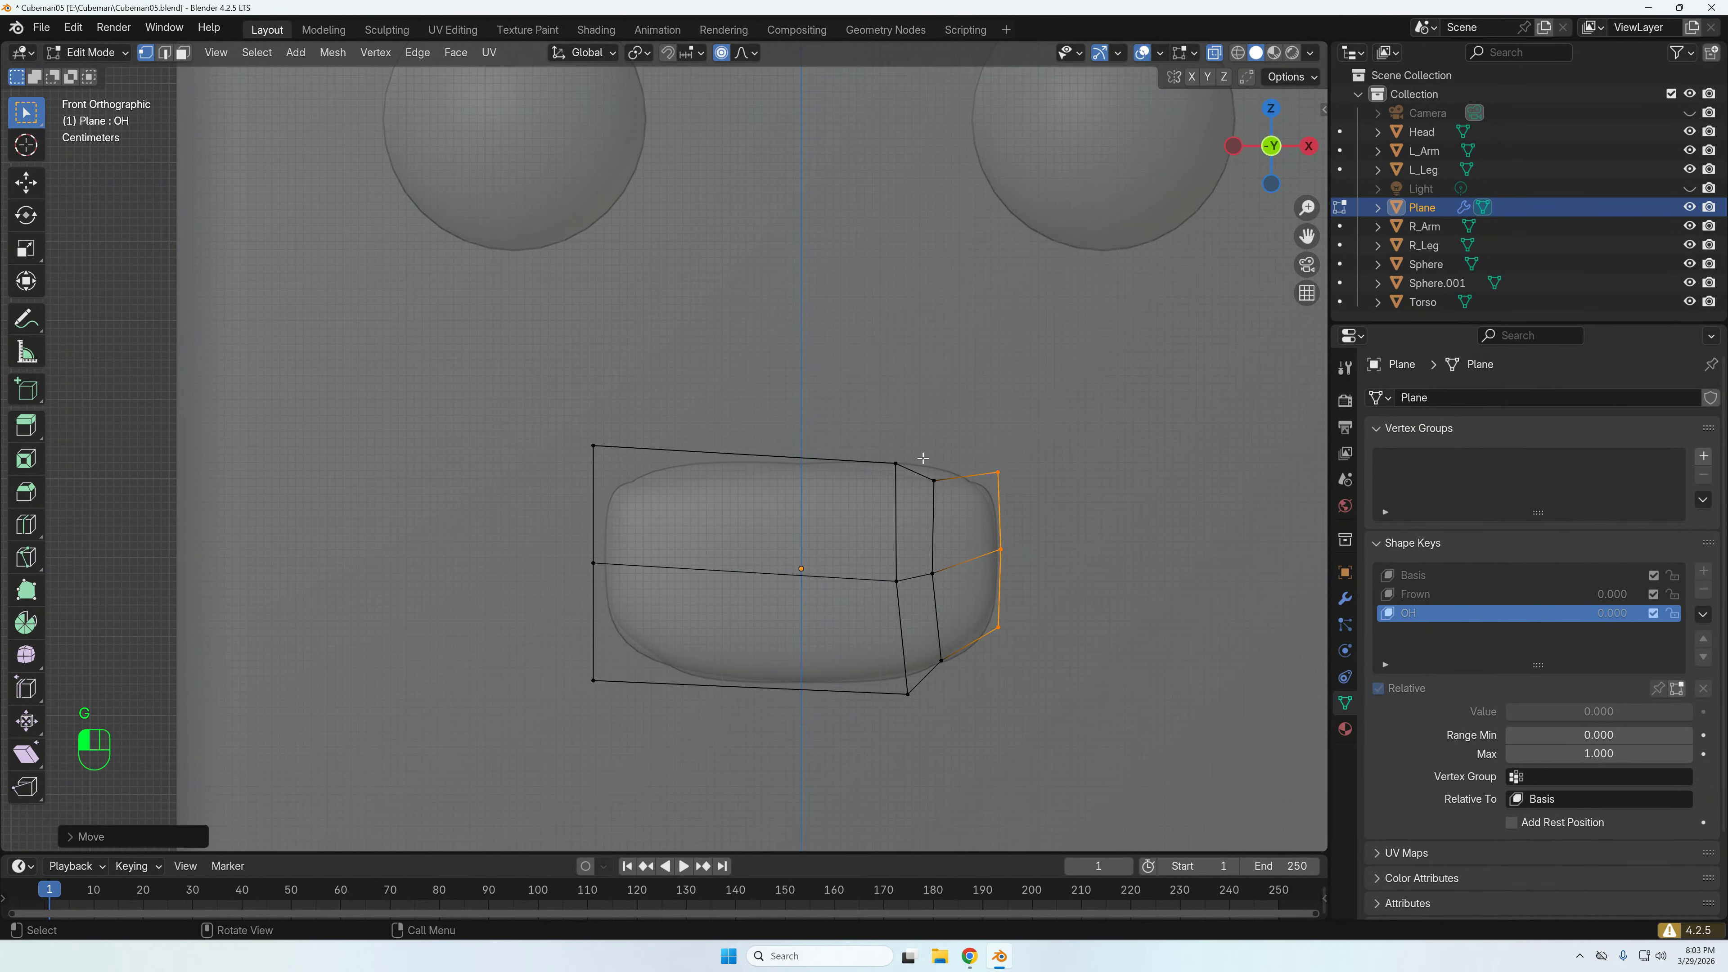
{"action": "left_click_drag", "start_coordinate": [923, 458], "coordinate": [957, 724]}
{"action": "key", "text": "g"}
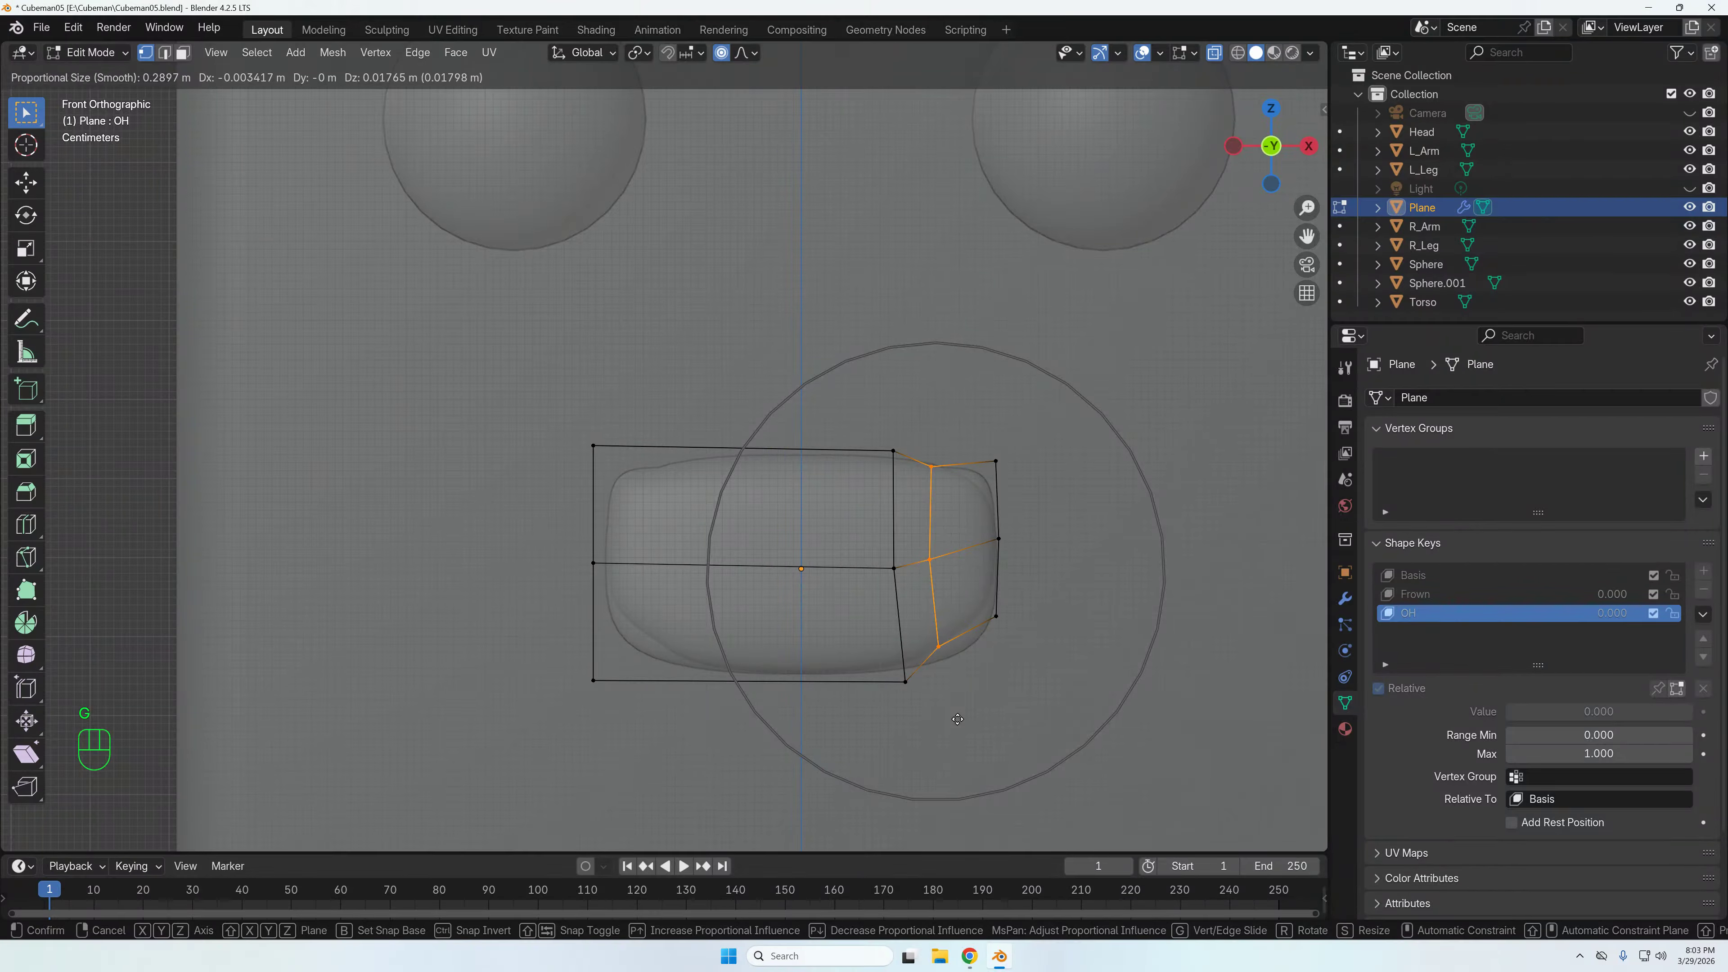
{"action": "key", "text": "Escape"}
{"action": "left_click_drag", "start_coordinate": [969, 449], "coordinate": [1028, 522]}
{"action": "middle_click_drag", "start_coordinate": [1025, 561], "coordinate": [1052, 585]}
{"action": "key", "text": "KP_1"}
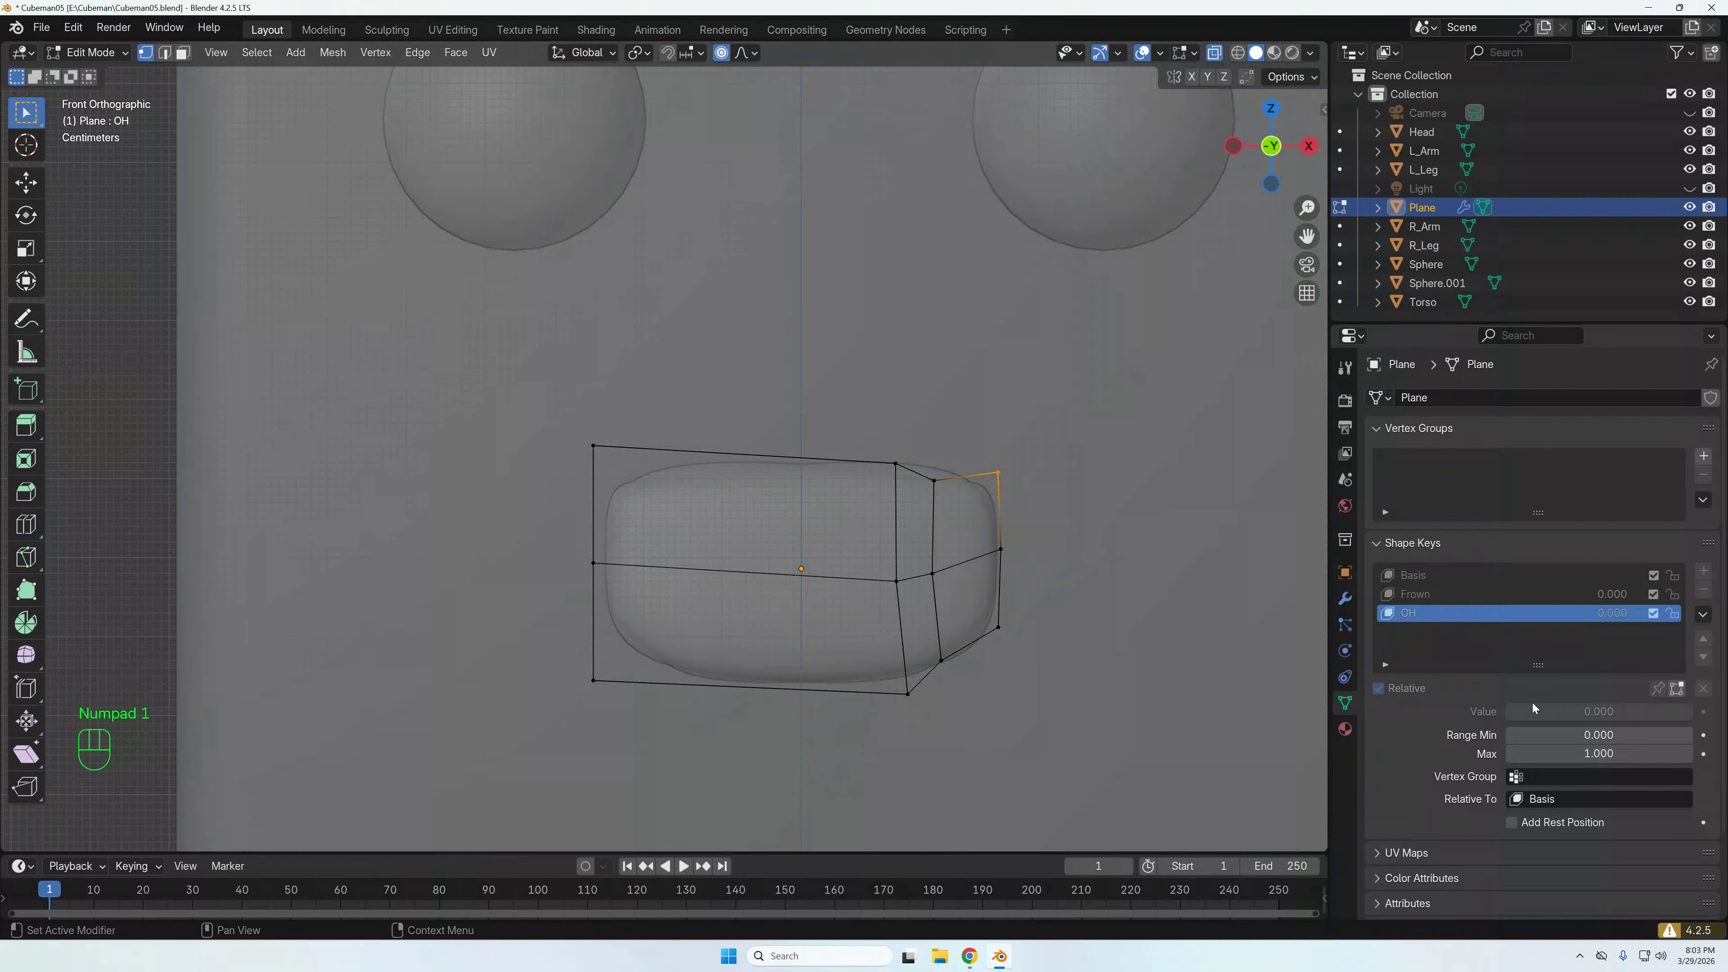
{"action": "left_click", "coordinate": [1349, 598]}
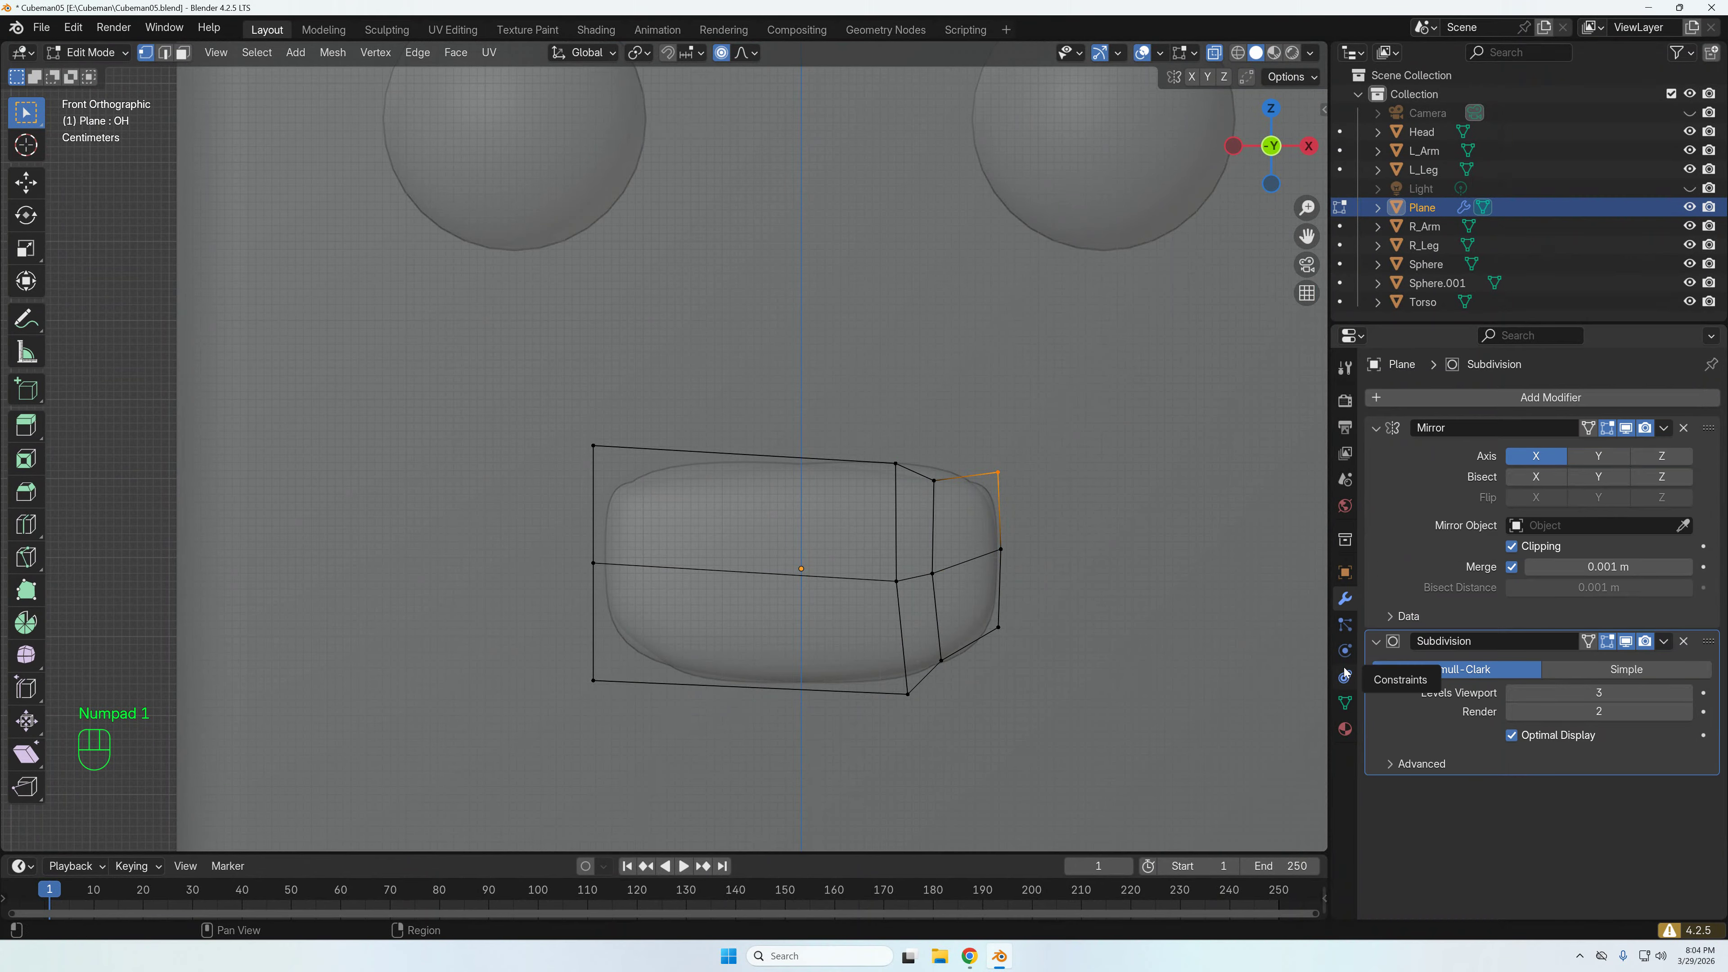
{"action": "left_click", "coordinate": [1345, 702]}
- Select the vertex column just inside the mouth's +X end and scale it up with a proportional size of about 0.08
{"action": "left_click", "coordinate": [931, 504], "text": "alt"}
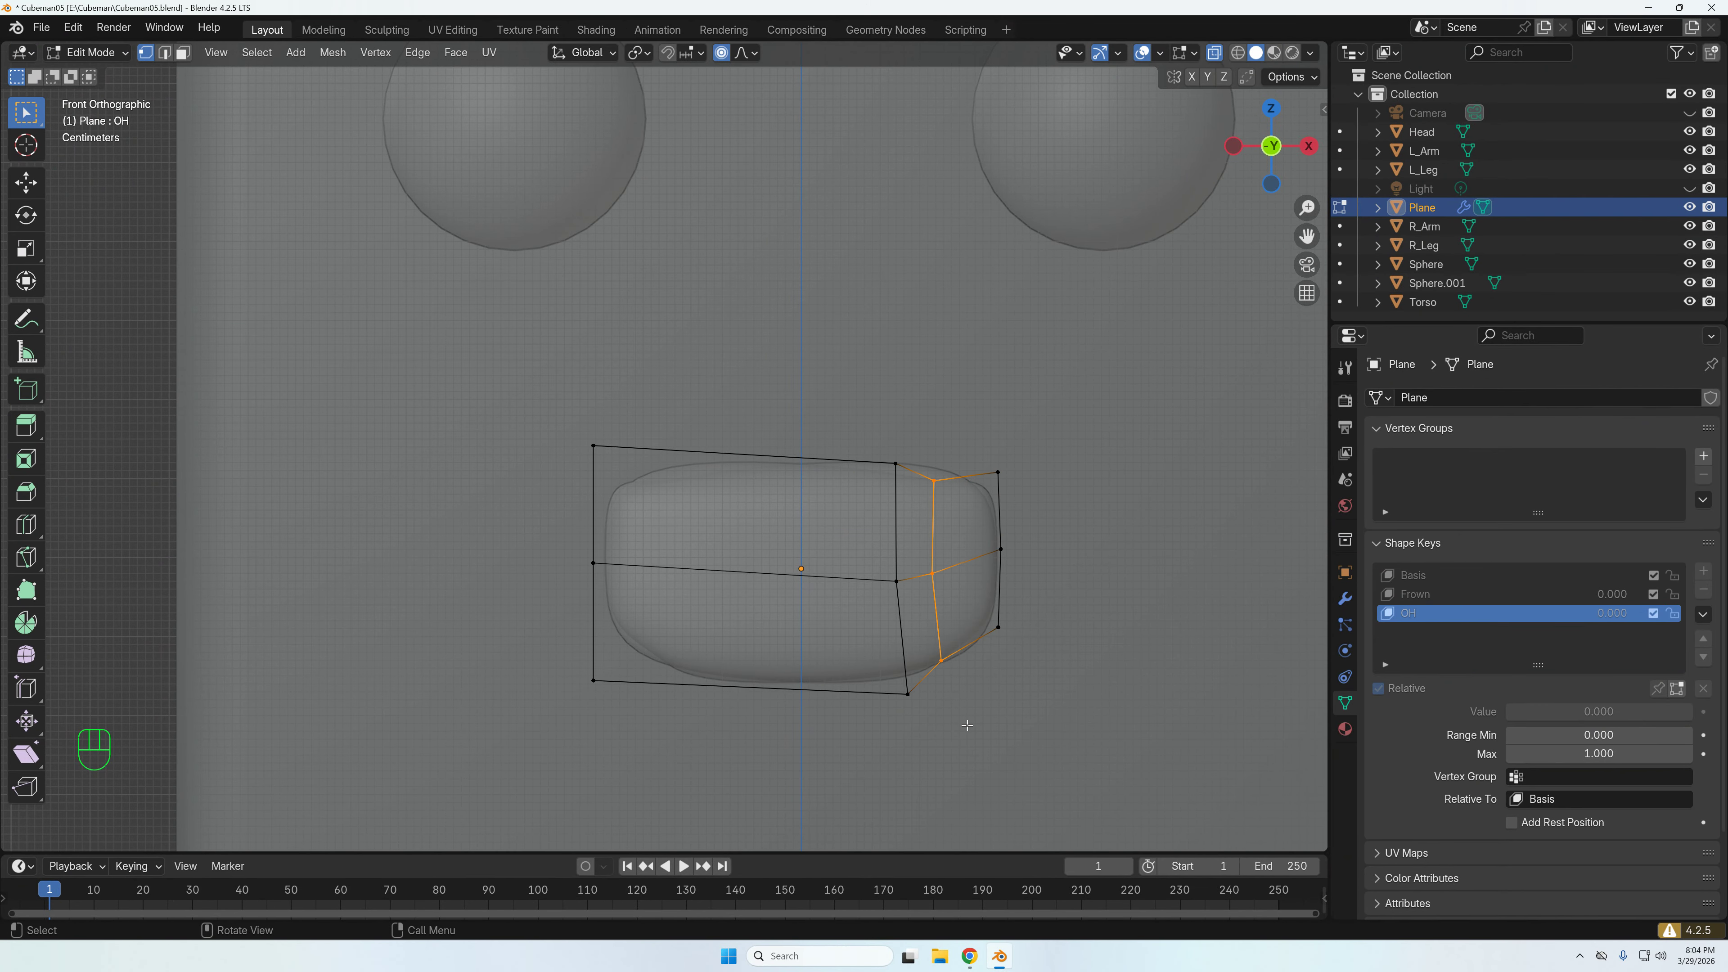
{"action": "key", "text": "s"}
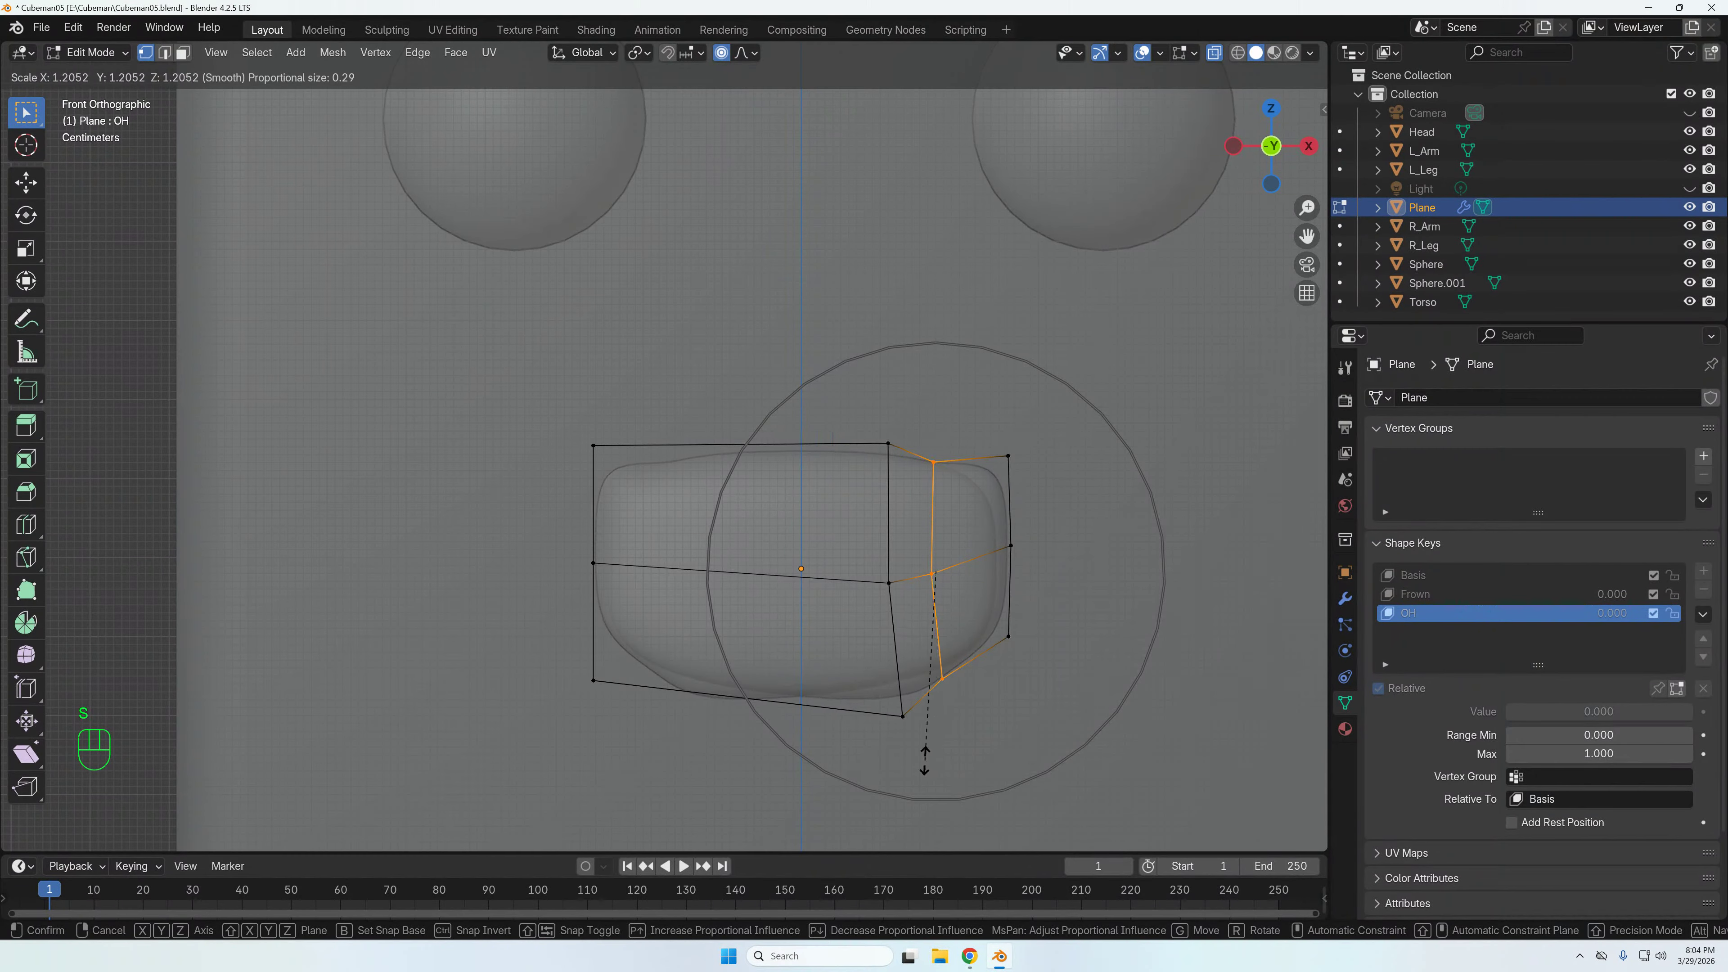
{"action": "key", "text": "Escape"}
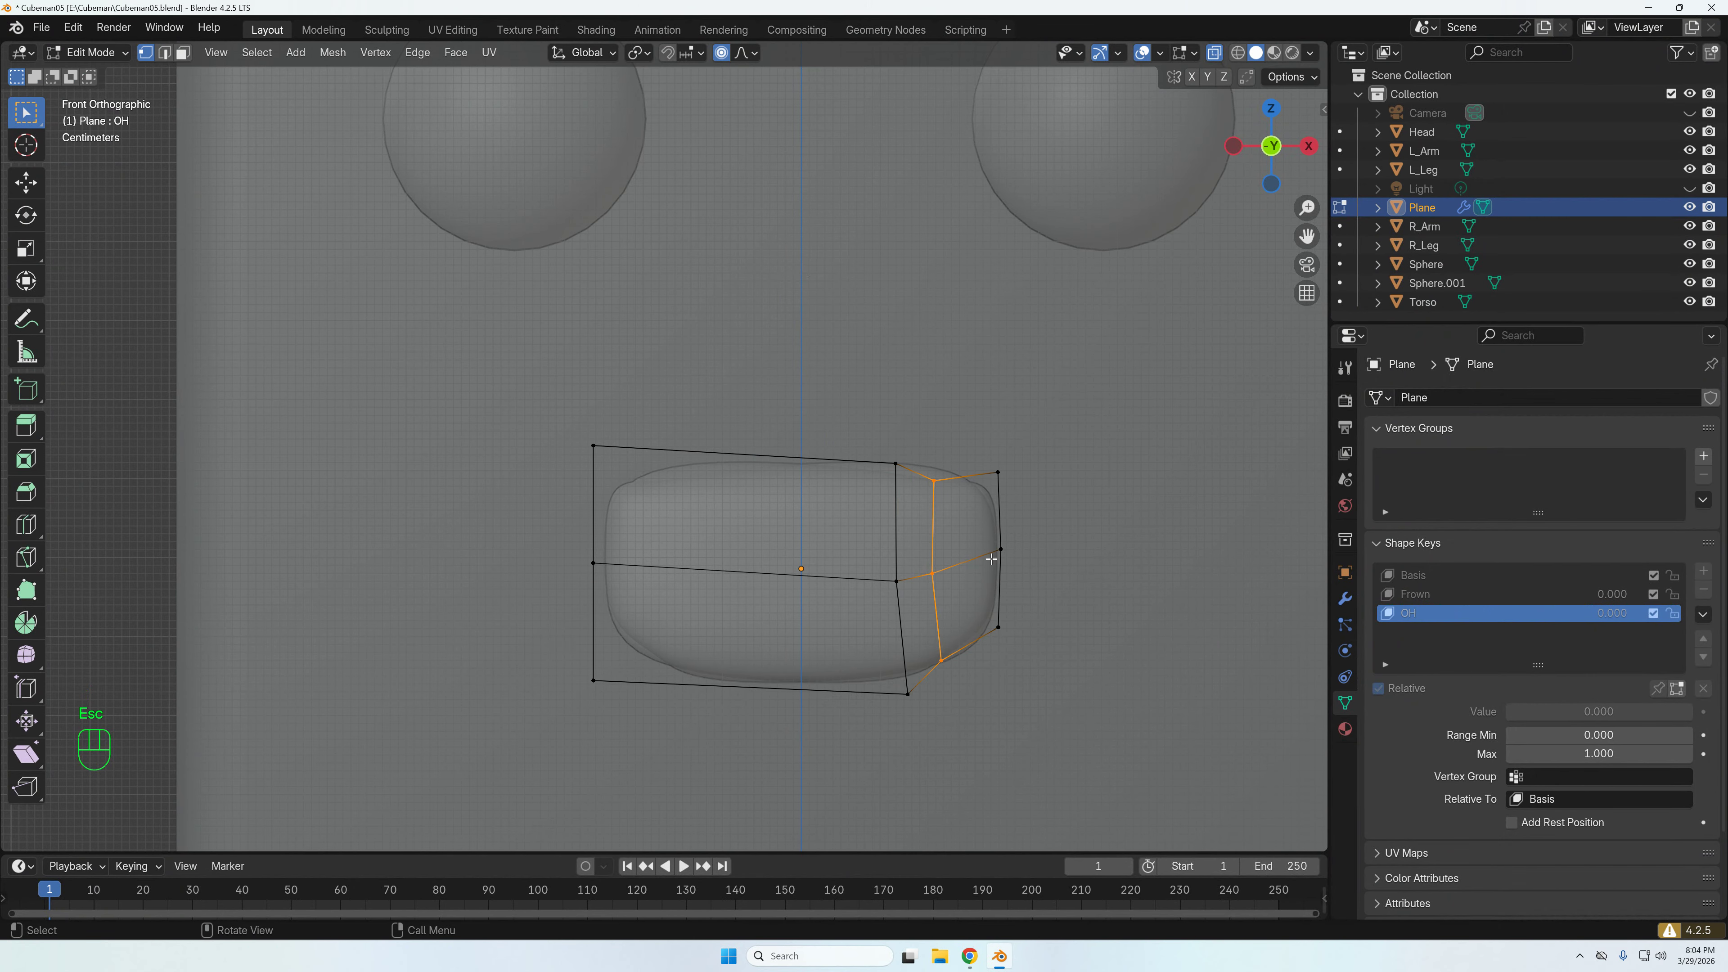
{"action": "key", "text": "s"}
{"action": "scroll", "coordinate": [995, 571], "scroll_direction": "up", "scroll_amount": 10}
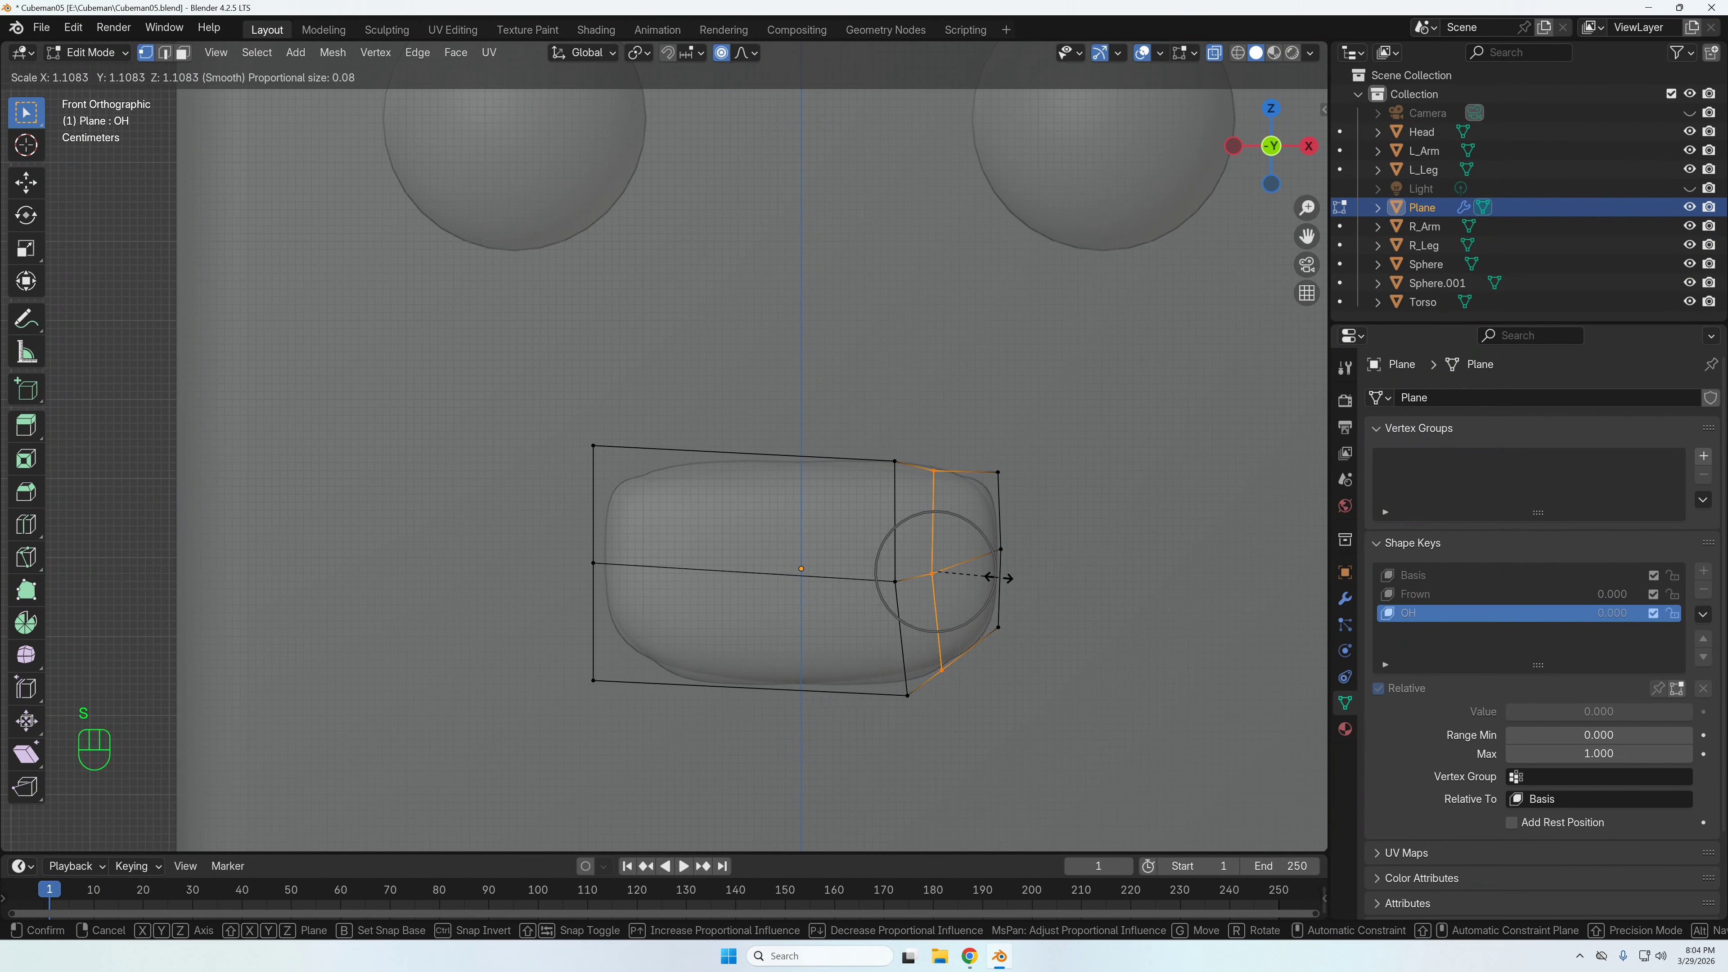
{"action": "left_click", "coordinate": [980, 620]}
- Select the lower vertex of the next column inward and move it about 0.04 m toward the mouth's centre
{"action": "left_click", "coordinate": [888, 677]}
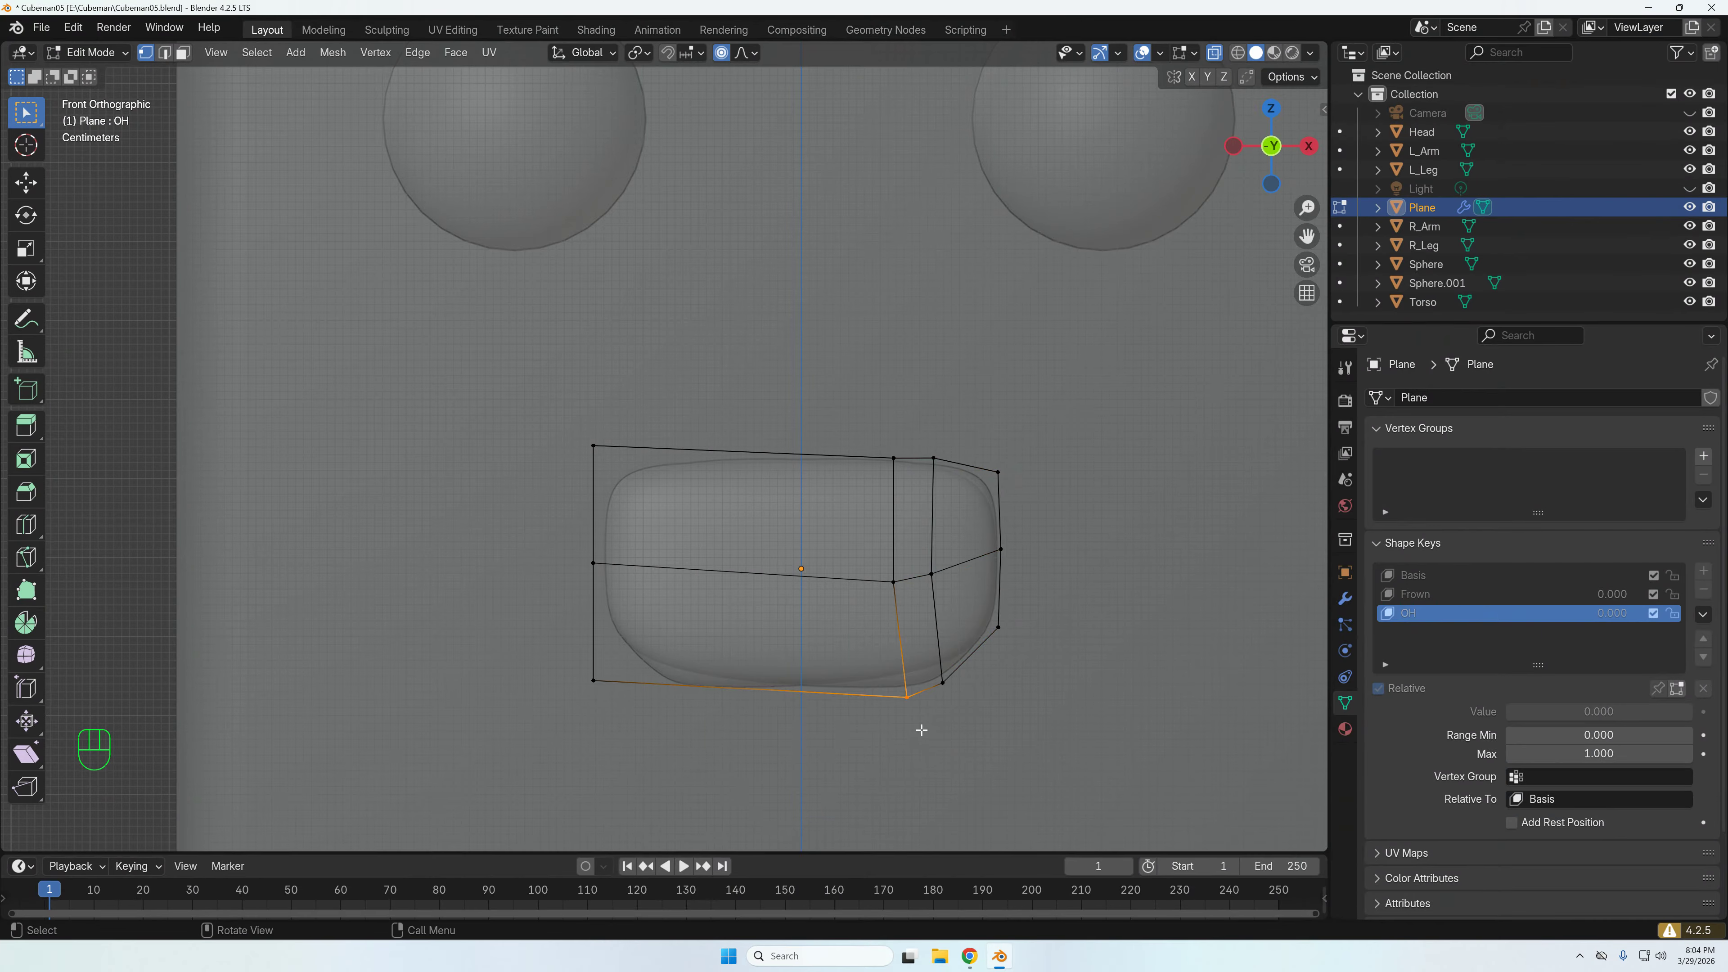
{"action": "key", "text": "g"}
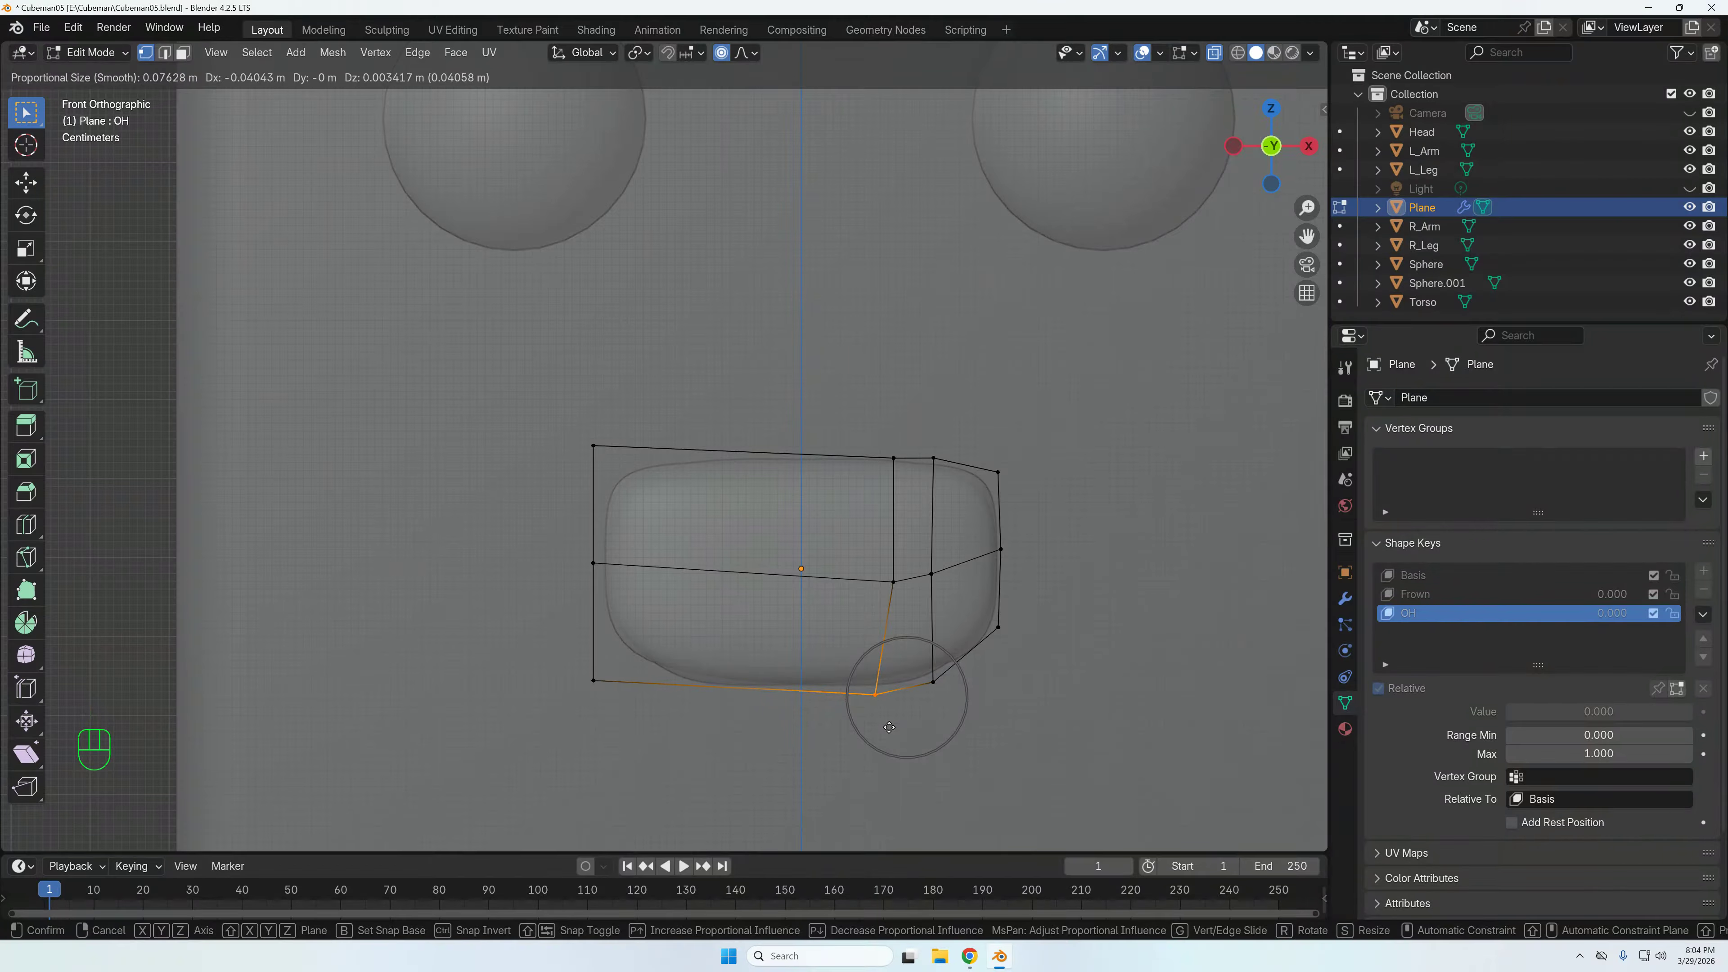
{"action": "left_click", "coordinate": [890, 727]}
- Select the mesh's -X edge column and move it along +X closer to the mouth's centre
{"action": "left_click_drag", "start_coordinate": [544, 347], "coordinate": [682, 723]}
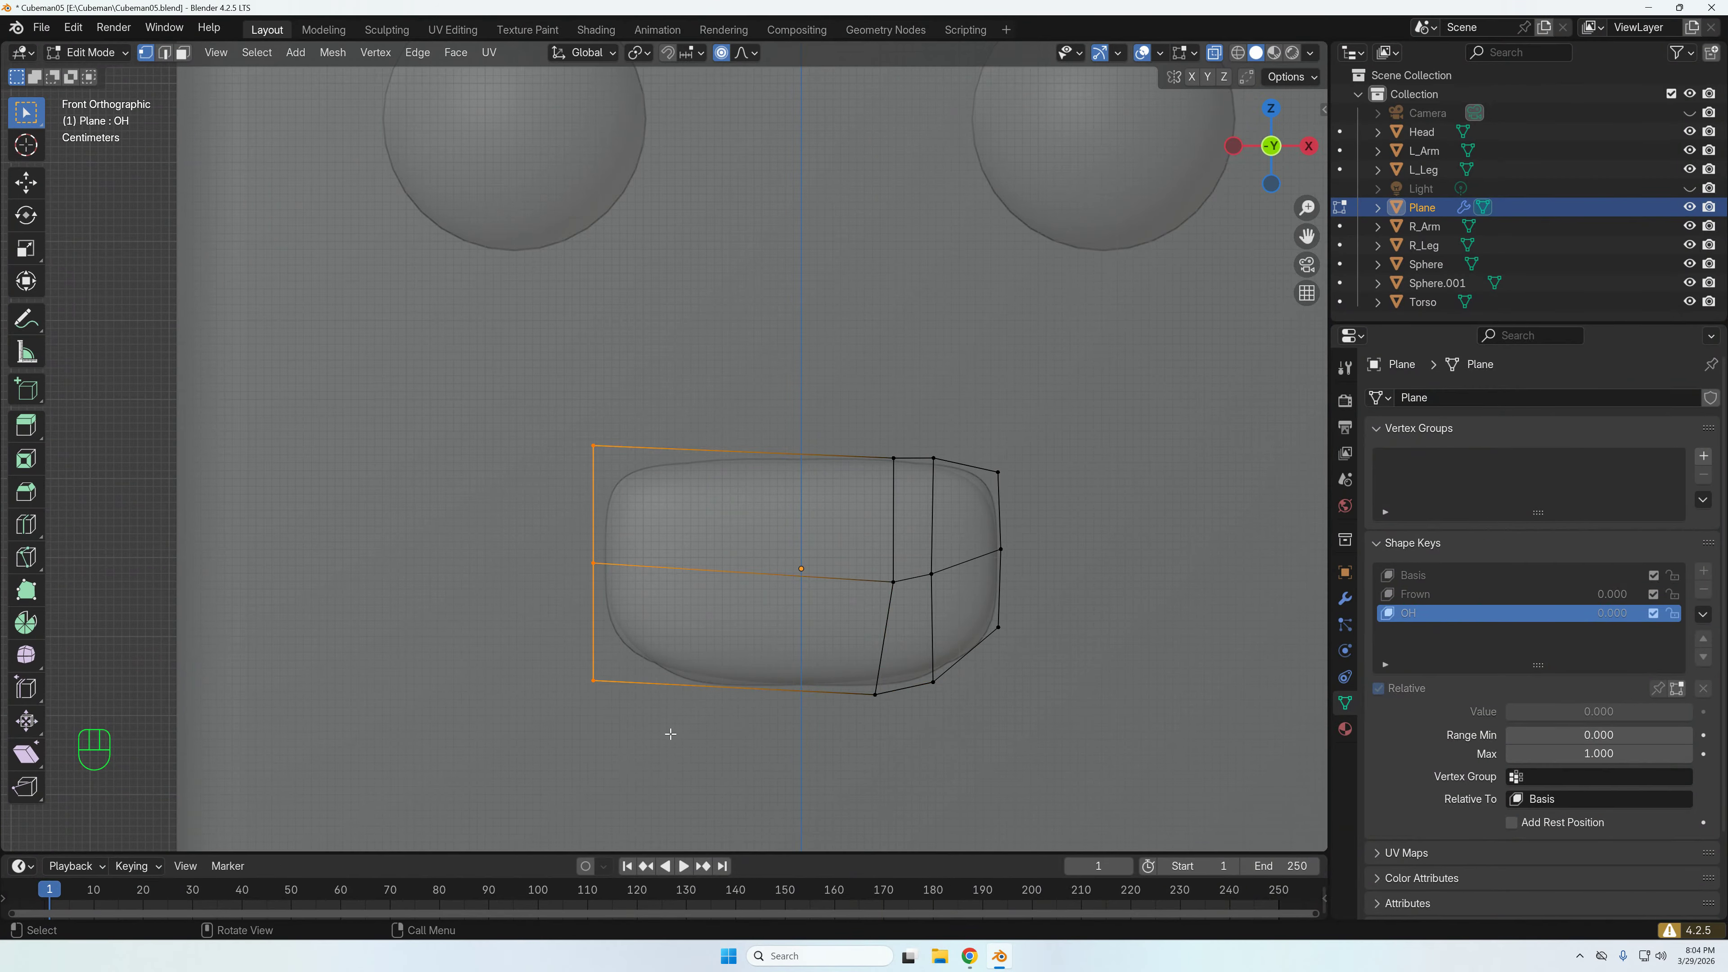
{"action": "key", "text": "g"}
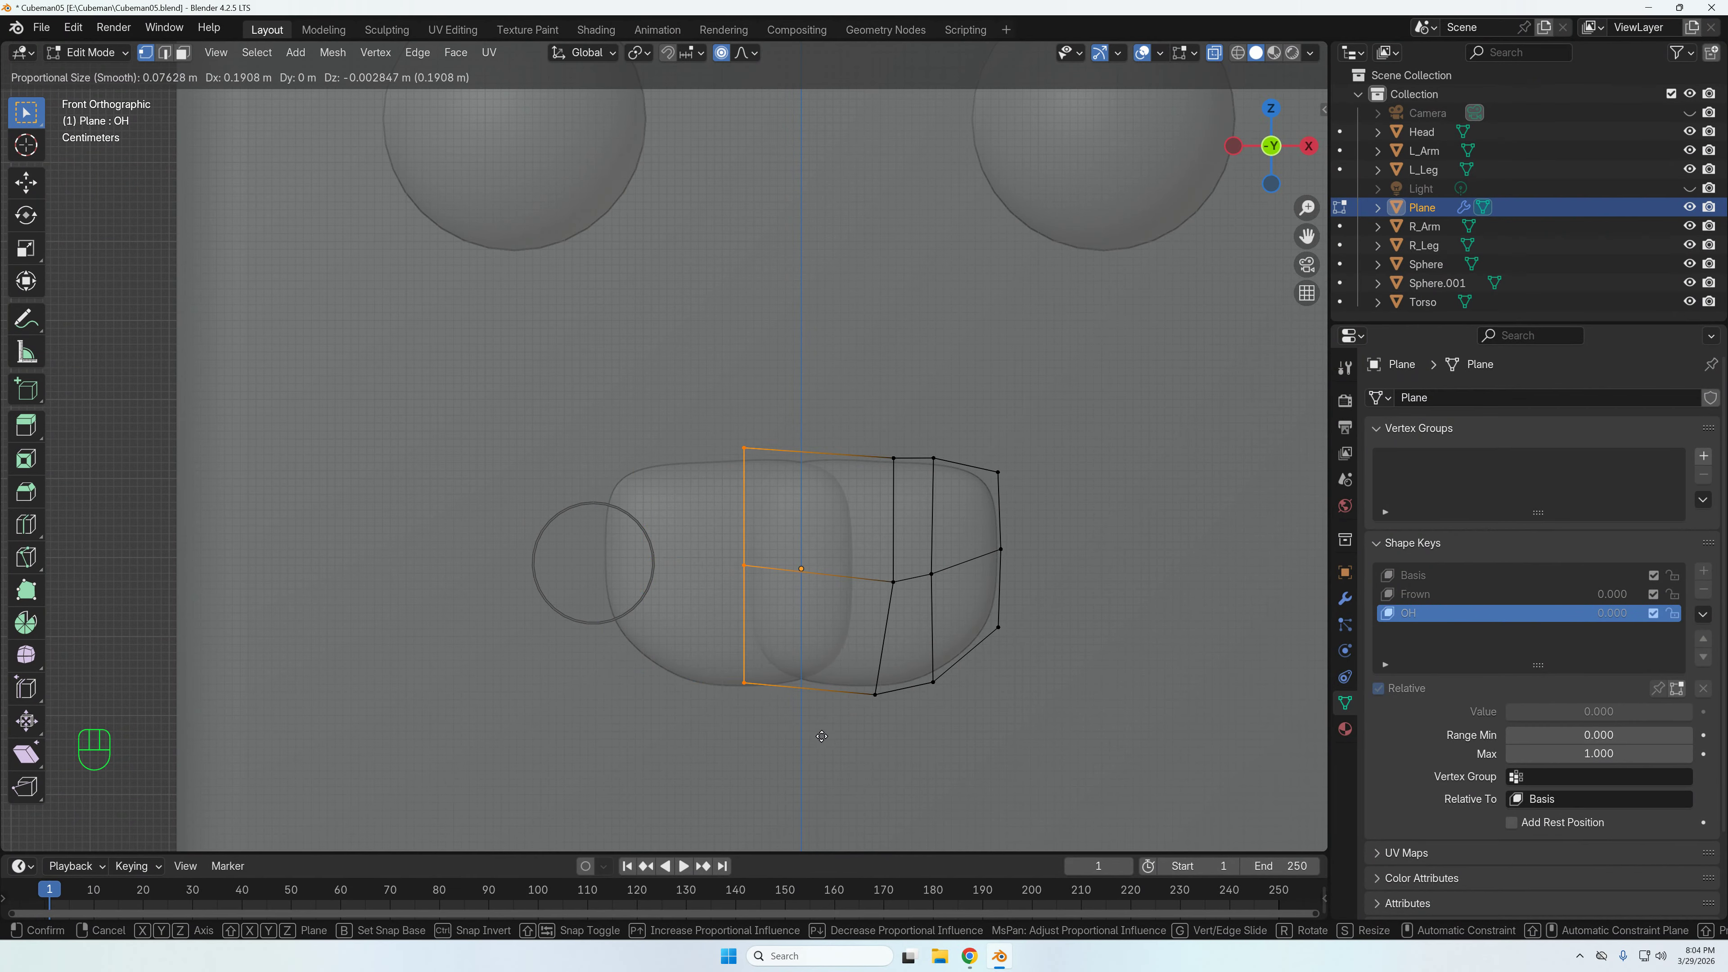
{"action": "left_click", "coordinate": [784, 734]}
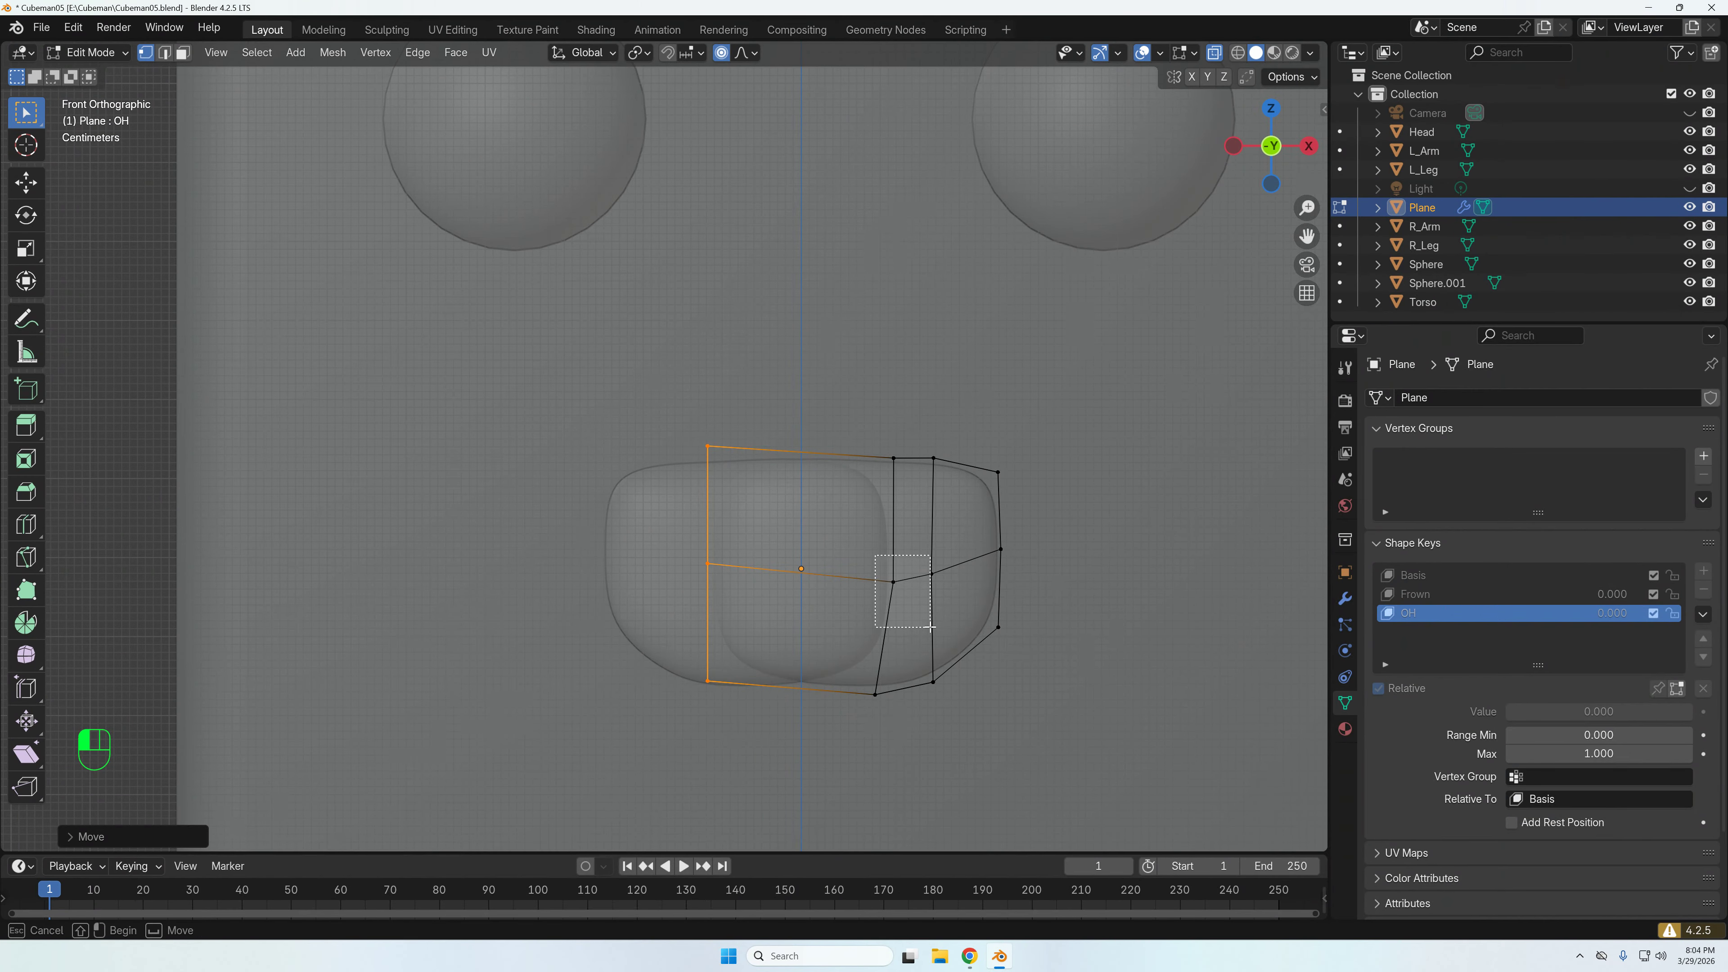
{"action": "left_click", "coordinate": [893, 582]}
{"action": "key", "text": "r"}
{"action": "key", "text": "g"}
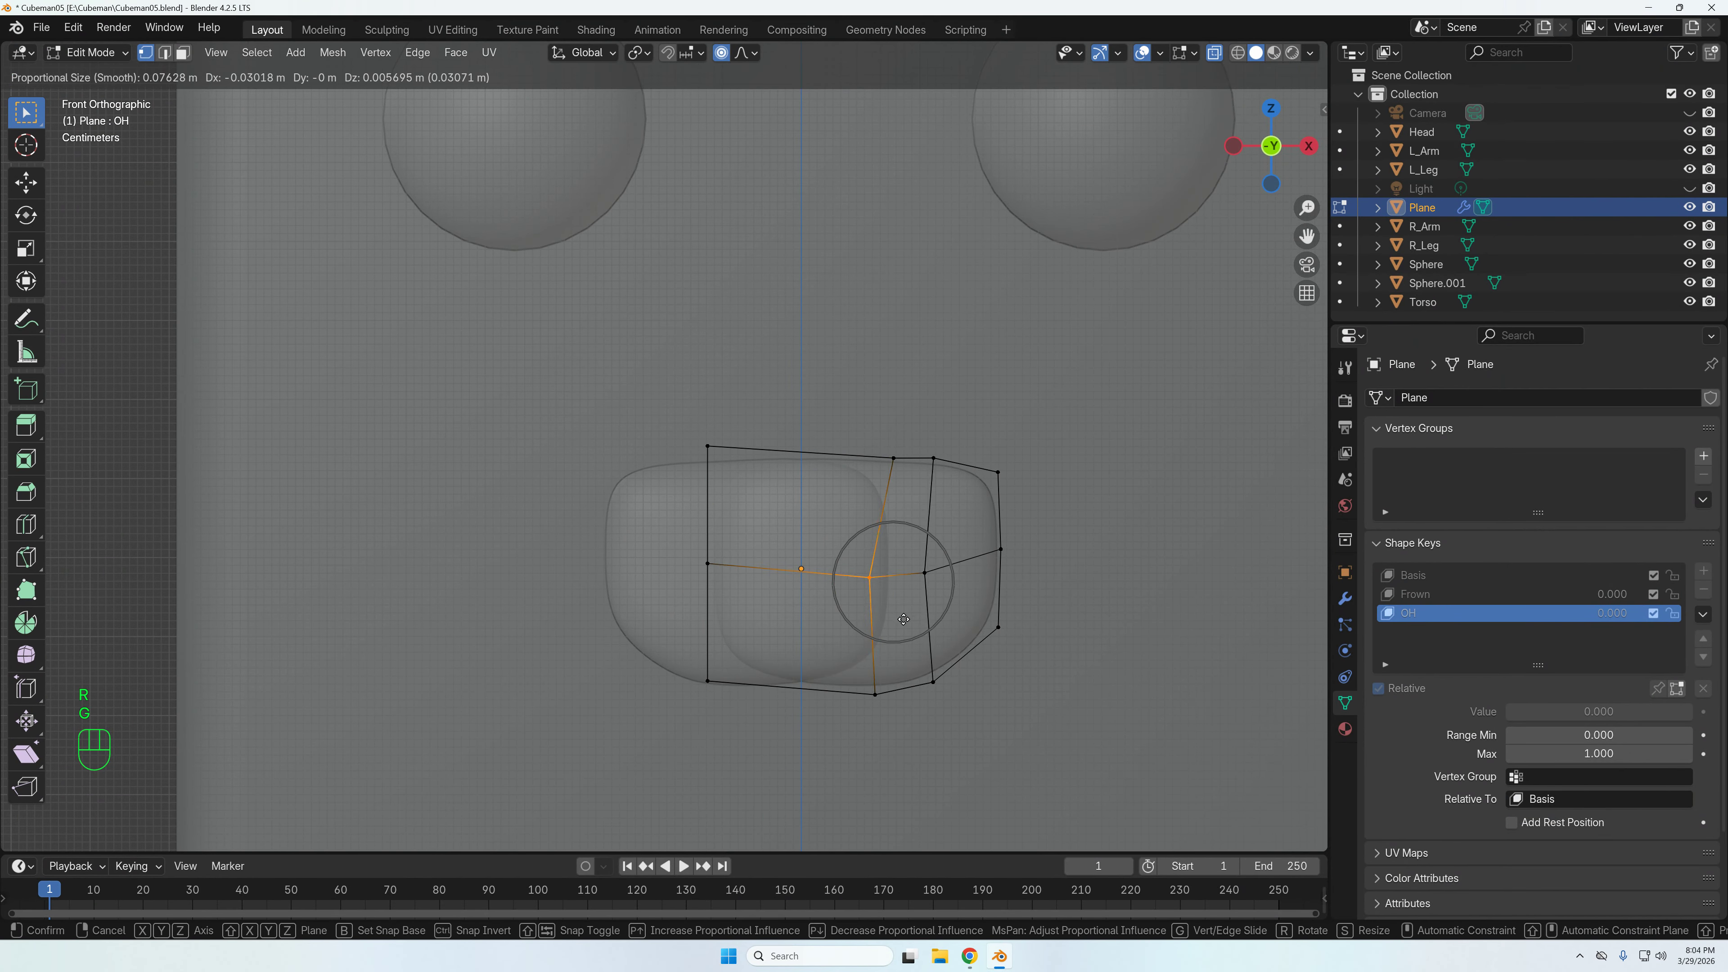
{"action": "key", "text": "Escape"}
{"action": "middle_click_drag", "start_coordinate": [915, 609], "coordinate": [973, 605]}
{"action": "key", "text": "KP_1"}
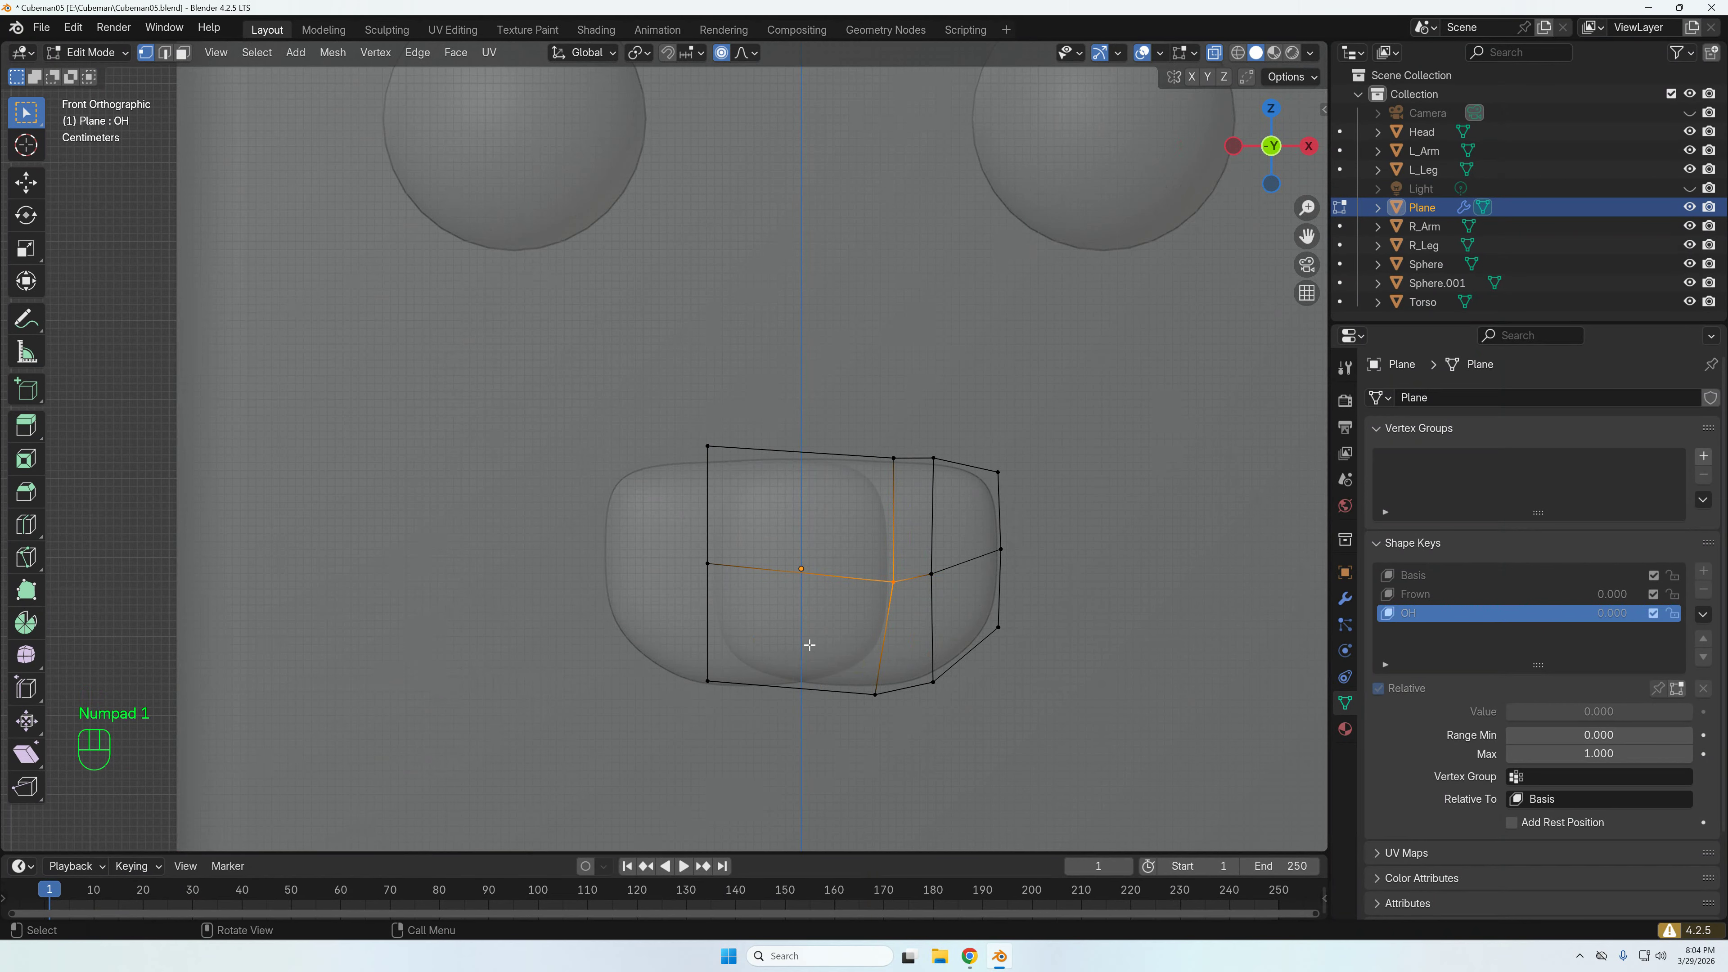
- Move the bottom vertex of the mouth's -X edge column downward and nudge that column's top vertex slightly outward
{"action": "left_click", "coordinate": [706, 677]}
{"action": "key", "text": "g"}
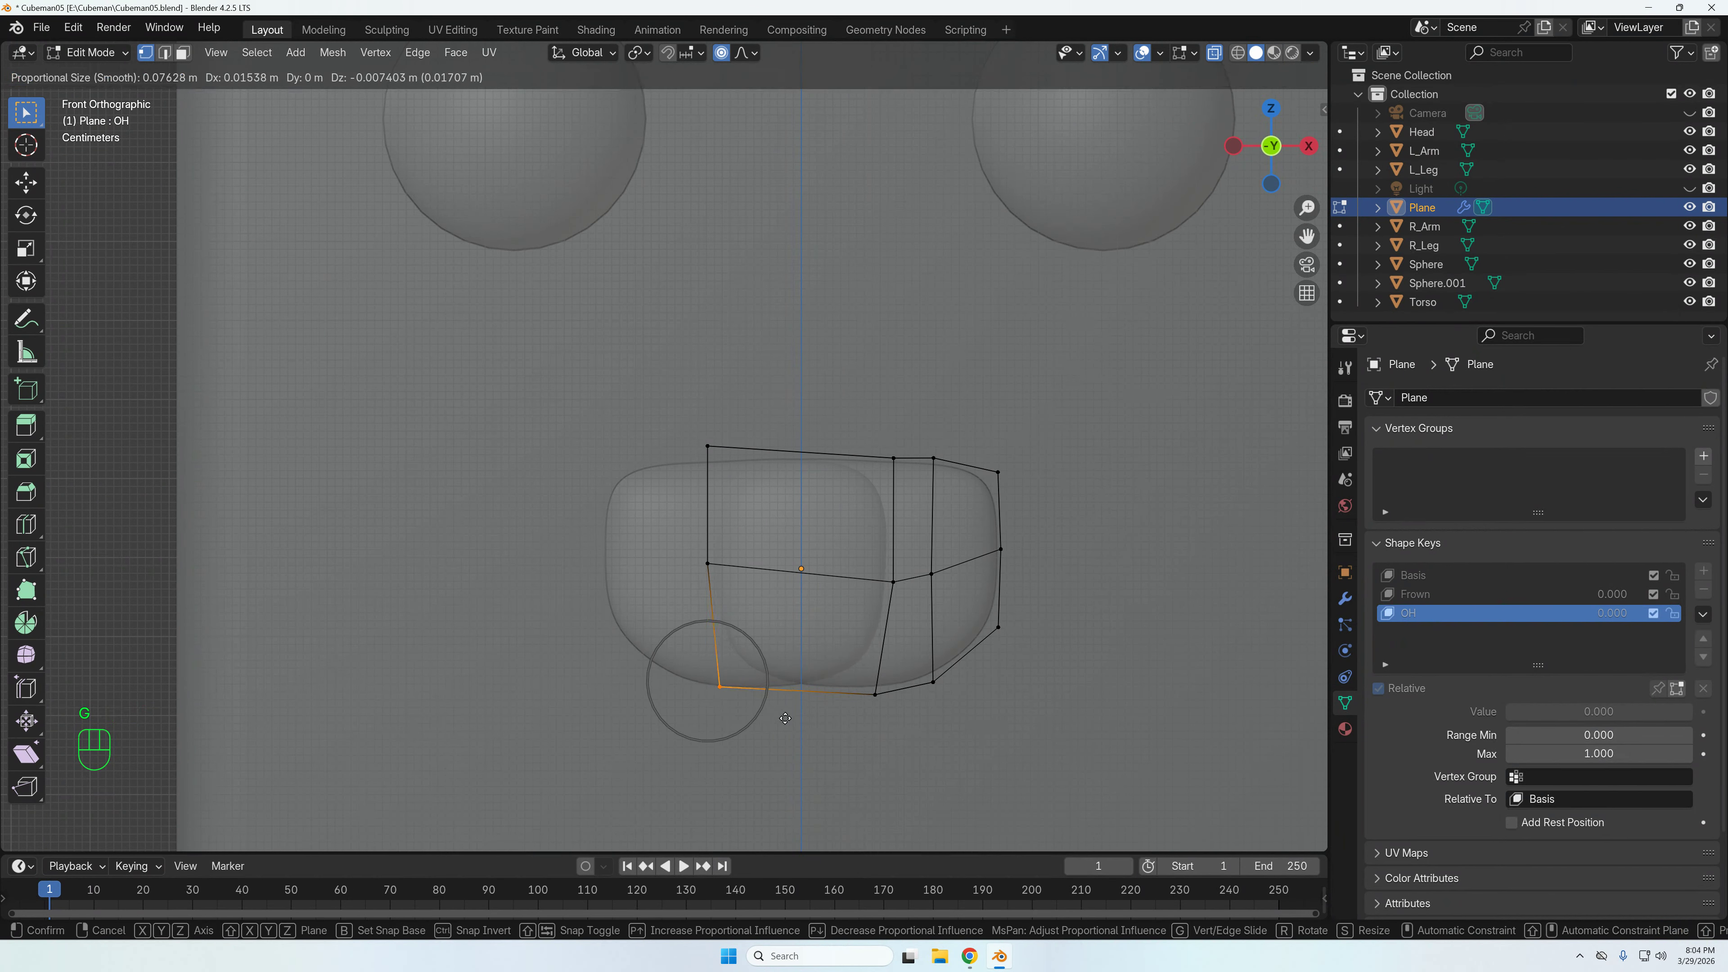
{"action": "left_click", "coordinate": [766, 743]}
{"action": "left_click", "coordinate": [711, 451]}
{"action": "key", "text": "g"}
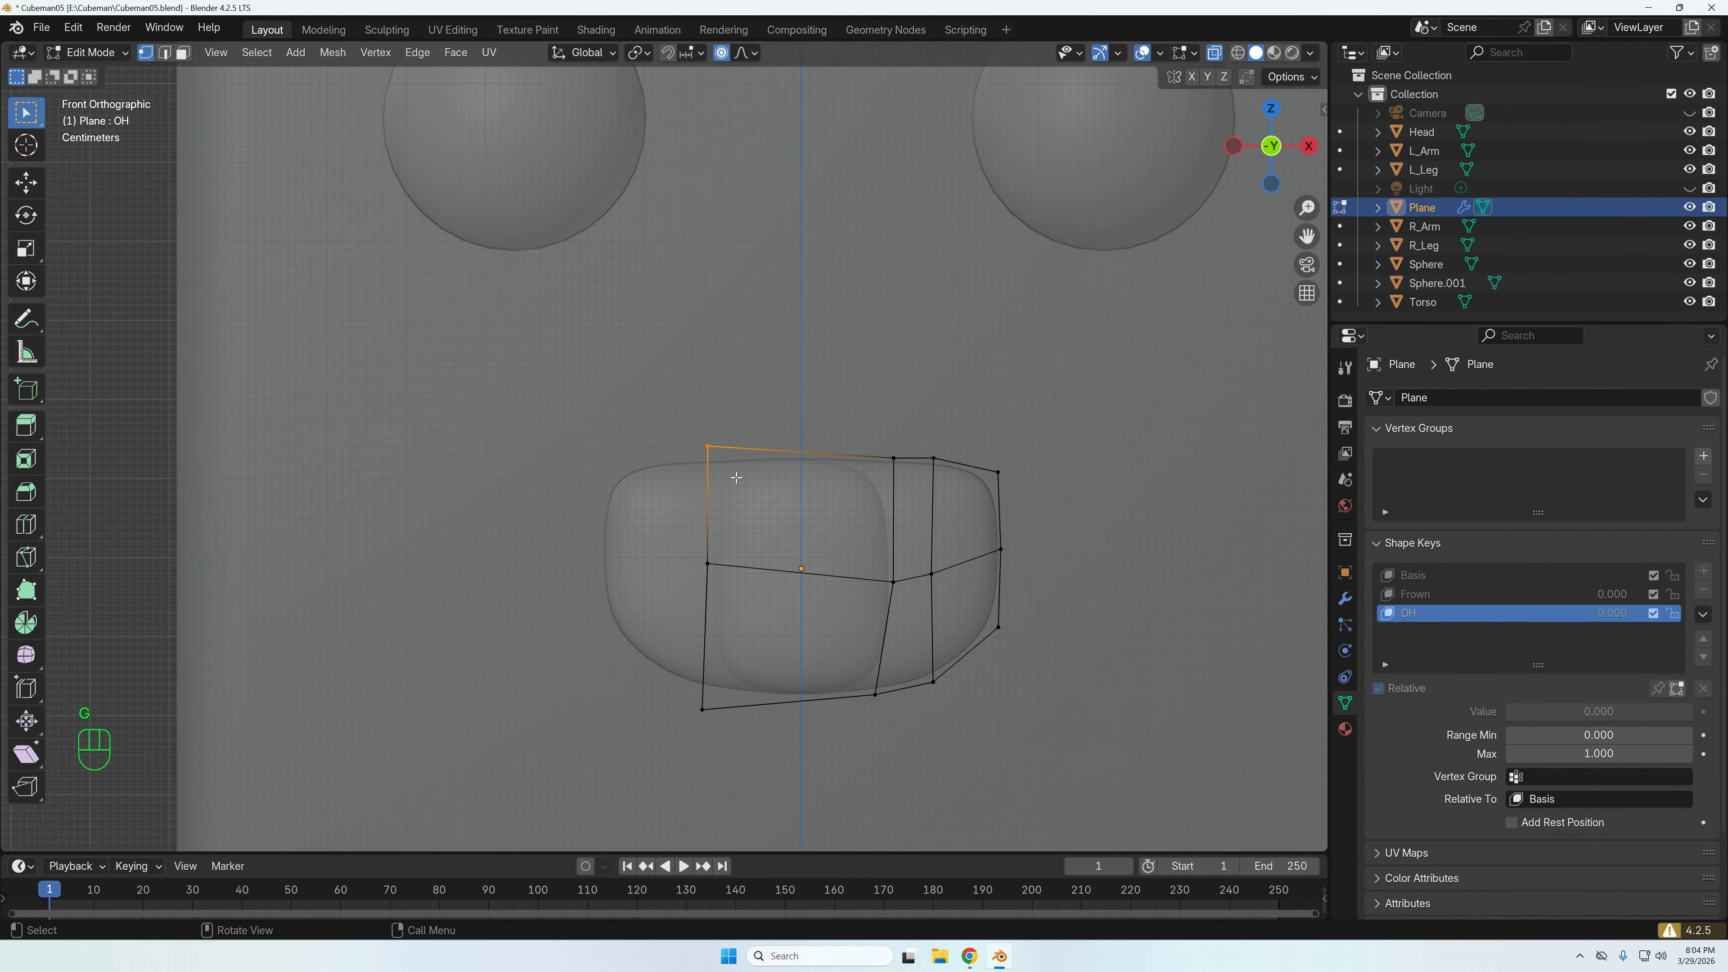
{"action": "key", "text": "g"}
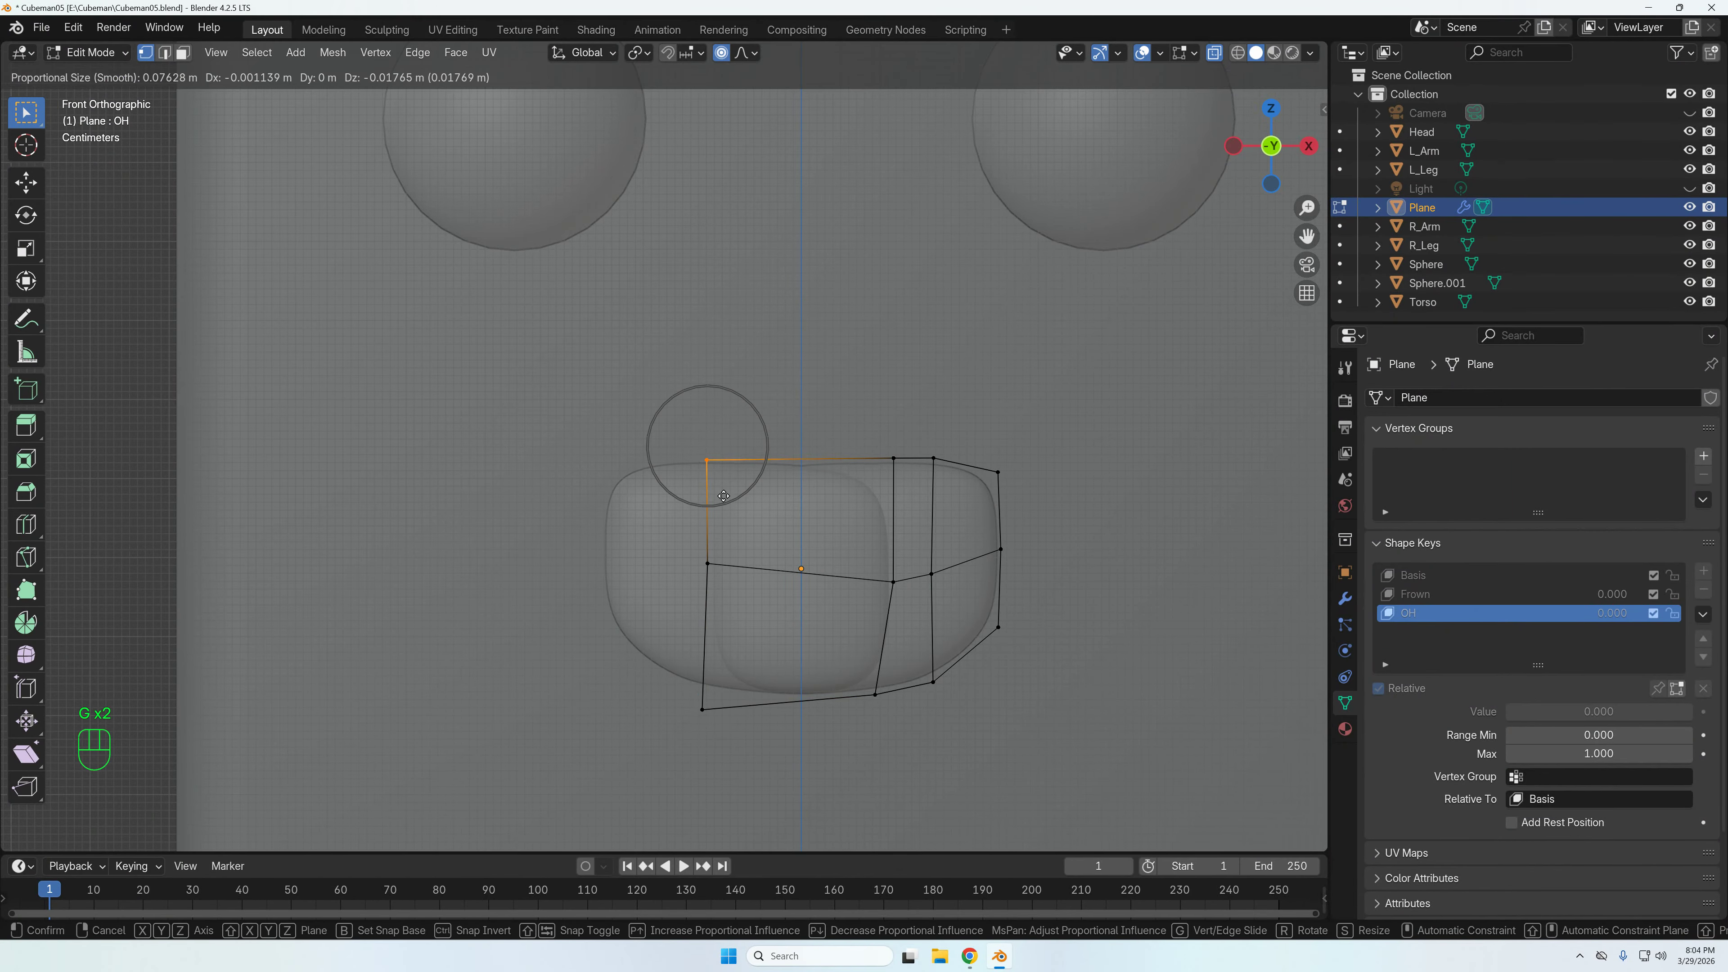
{"action": "left_click", "coordinate": [723, 483]}
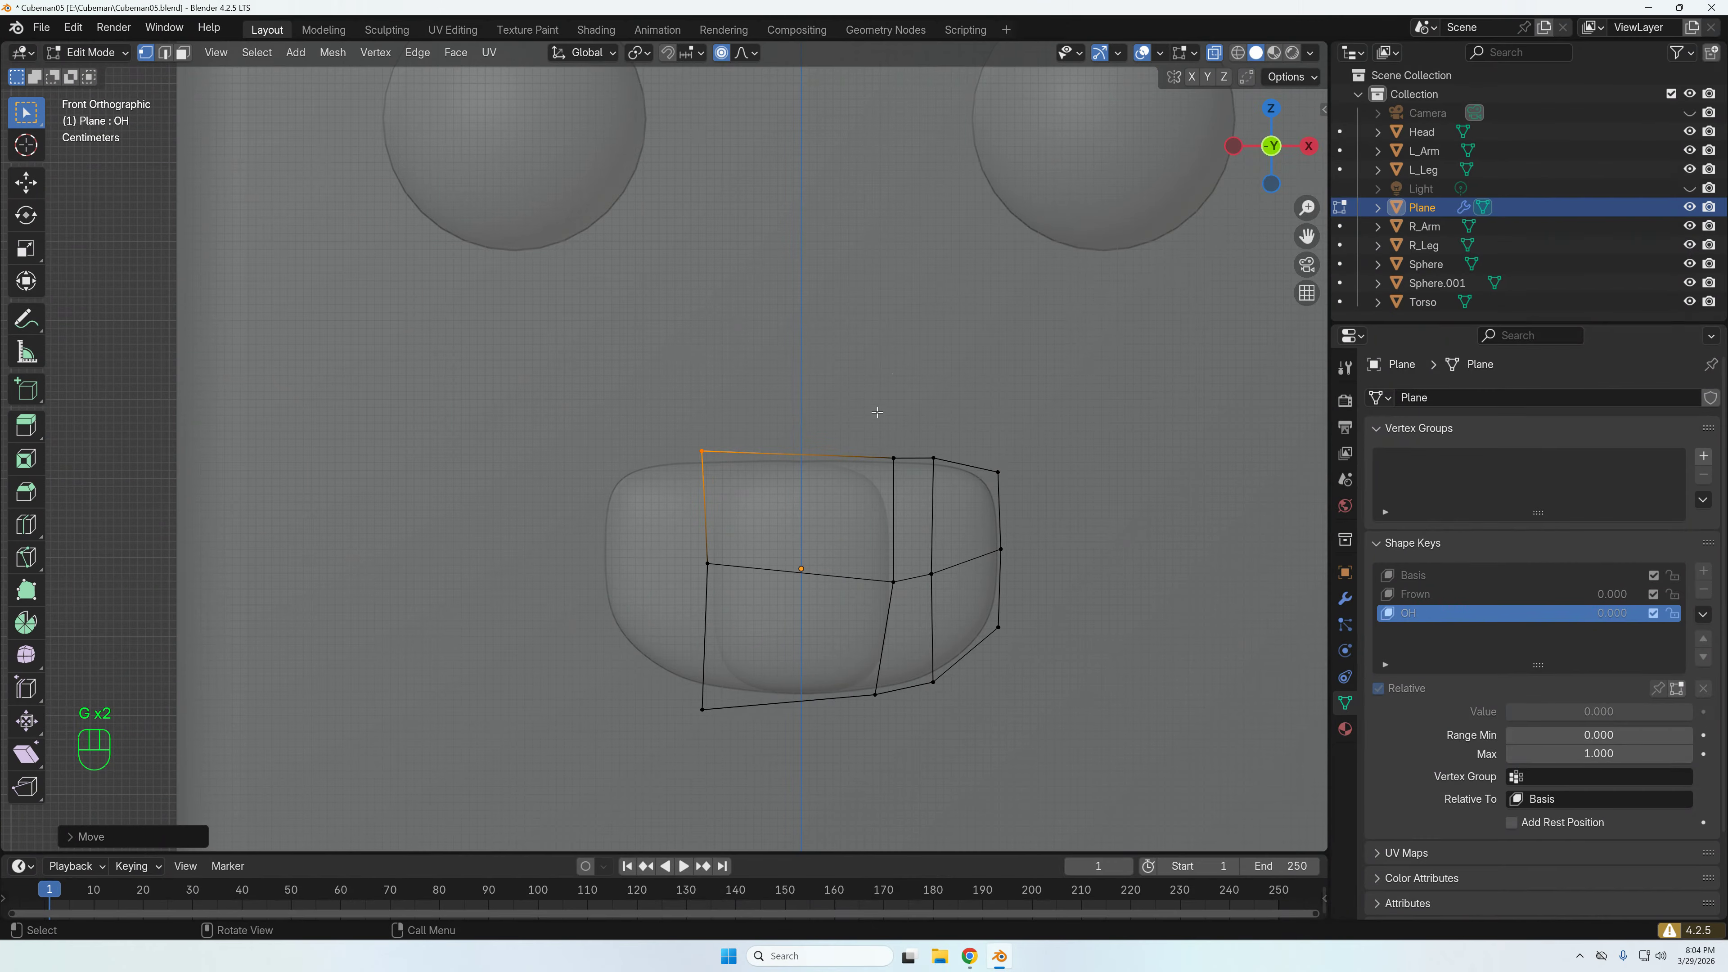
- Reposition the three upper vertices on the mouth's +X side, pulling the corner inward and down to round the top edge
{"action": "left_click", "coordinate": [893, 477]}
{"action": "key", "text": "g"}
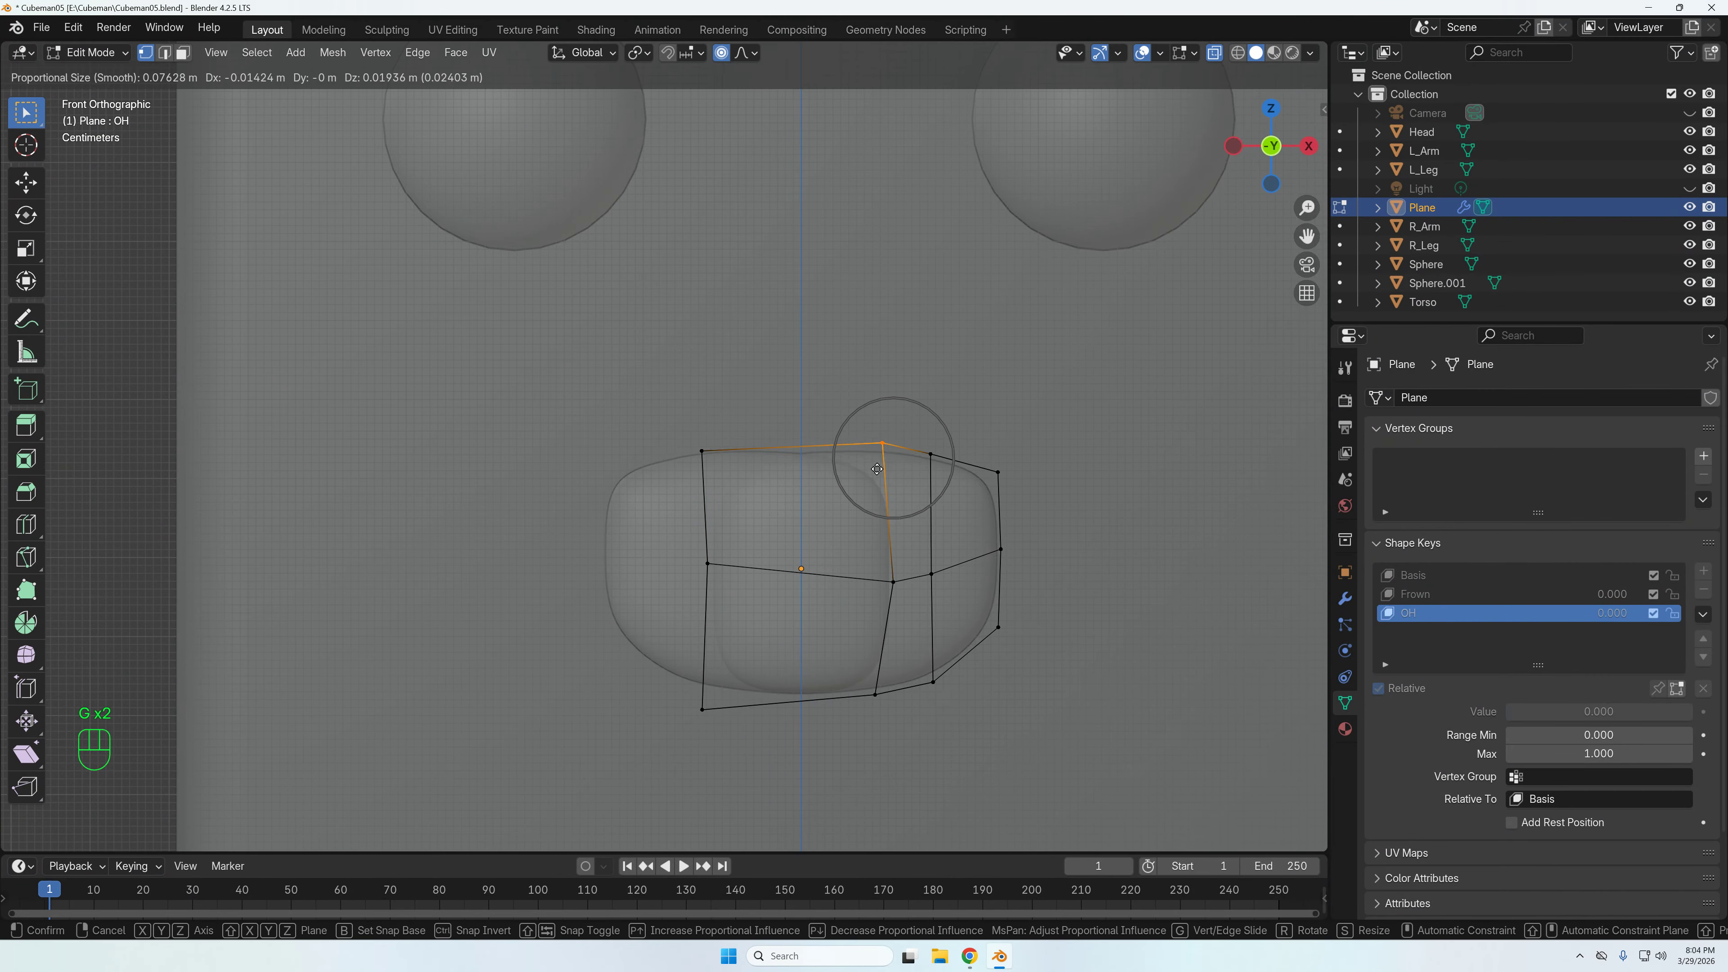
{"action": "left_click", "coordinate": [888, 466]}
{"action": "left_click", "coordinate": [935, 480]}
{"action": "key", "text": "g"}
{"action": "left_click", "coordinate": [946, 491]}
{"action": "left_click", "coordinate": [997, 473]}
{"action": "key", "text": "g"}
{"action": "left_click", "coordinate": [1022, 553]}
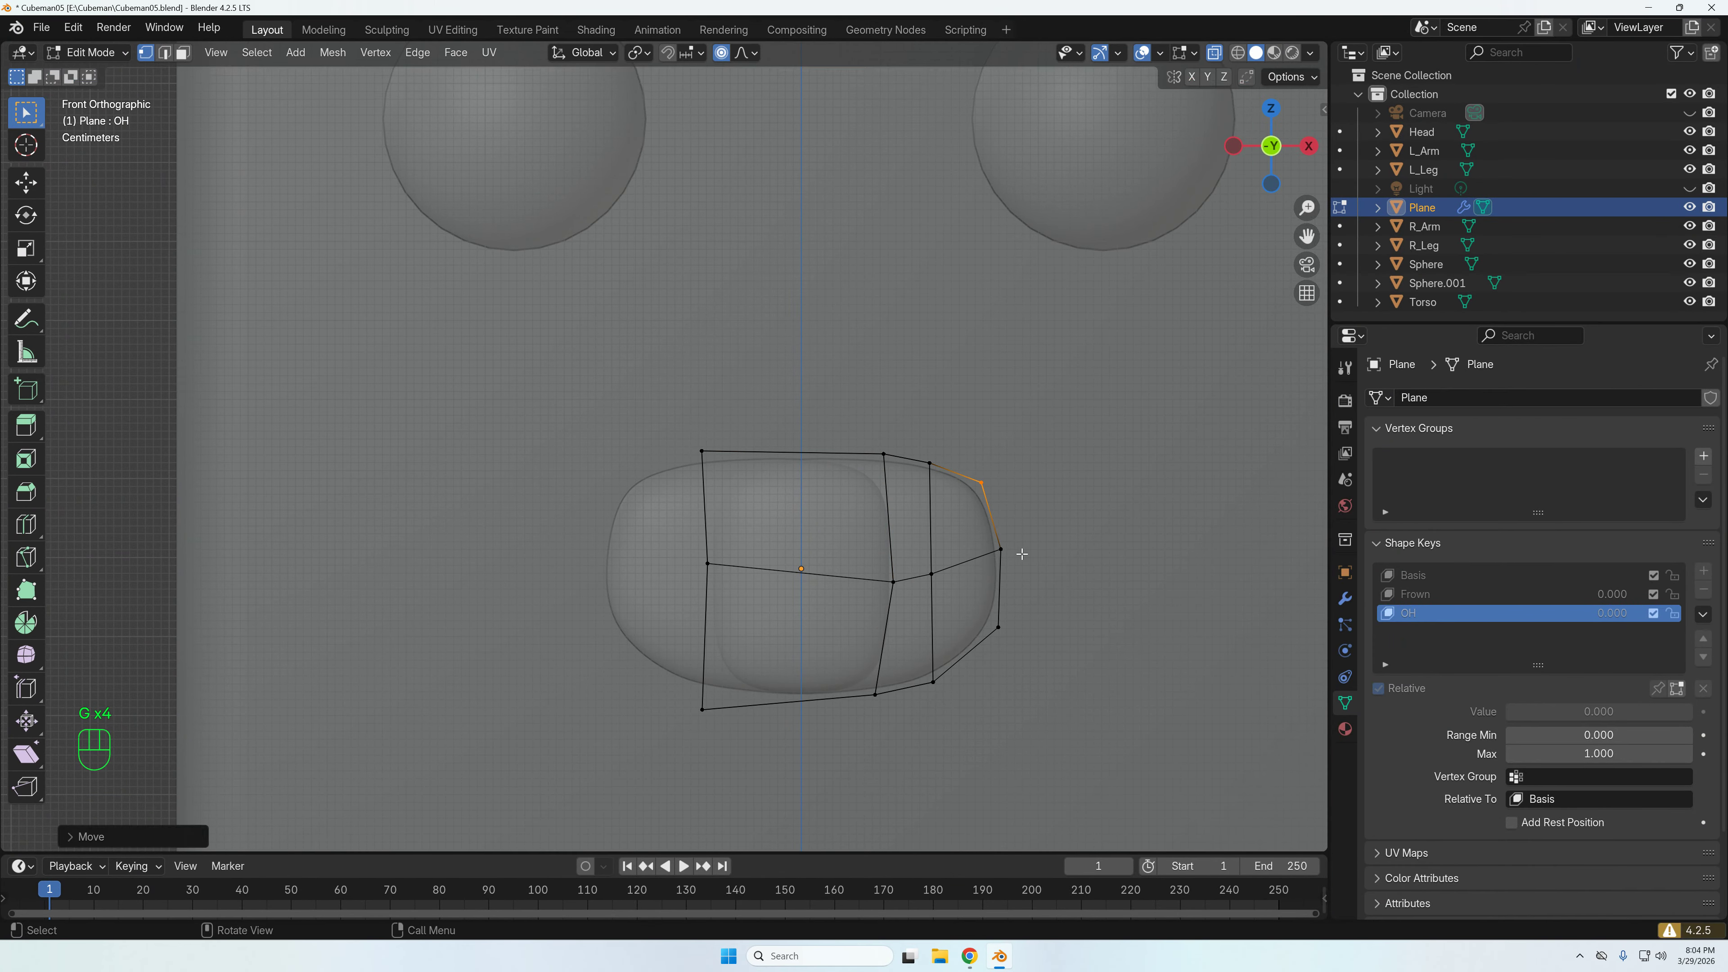
- Move the middle and lower vertices of the mouth's +X end inward to round its side
{"action": "left_click", "coordinate": [1012, 566]}
{"action": "key", "text": "g"}
{"action": "left_click", "coordinate": [1013, 574]}
{"action": "left_click", "coordinate": [994, 625]}
{"action": "key", "text": "g"}
{"action": "left_click", "coordinate": [976, 678]}
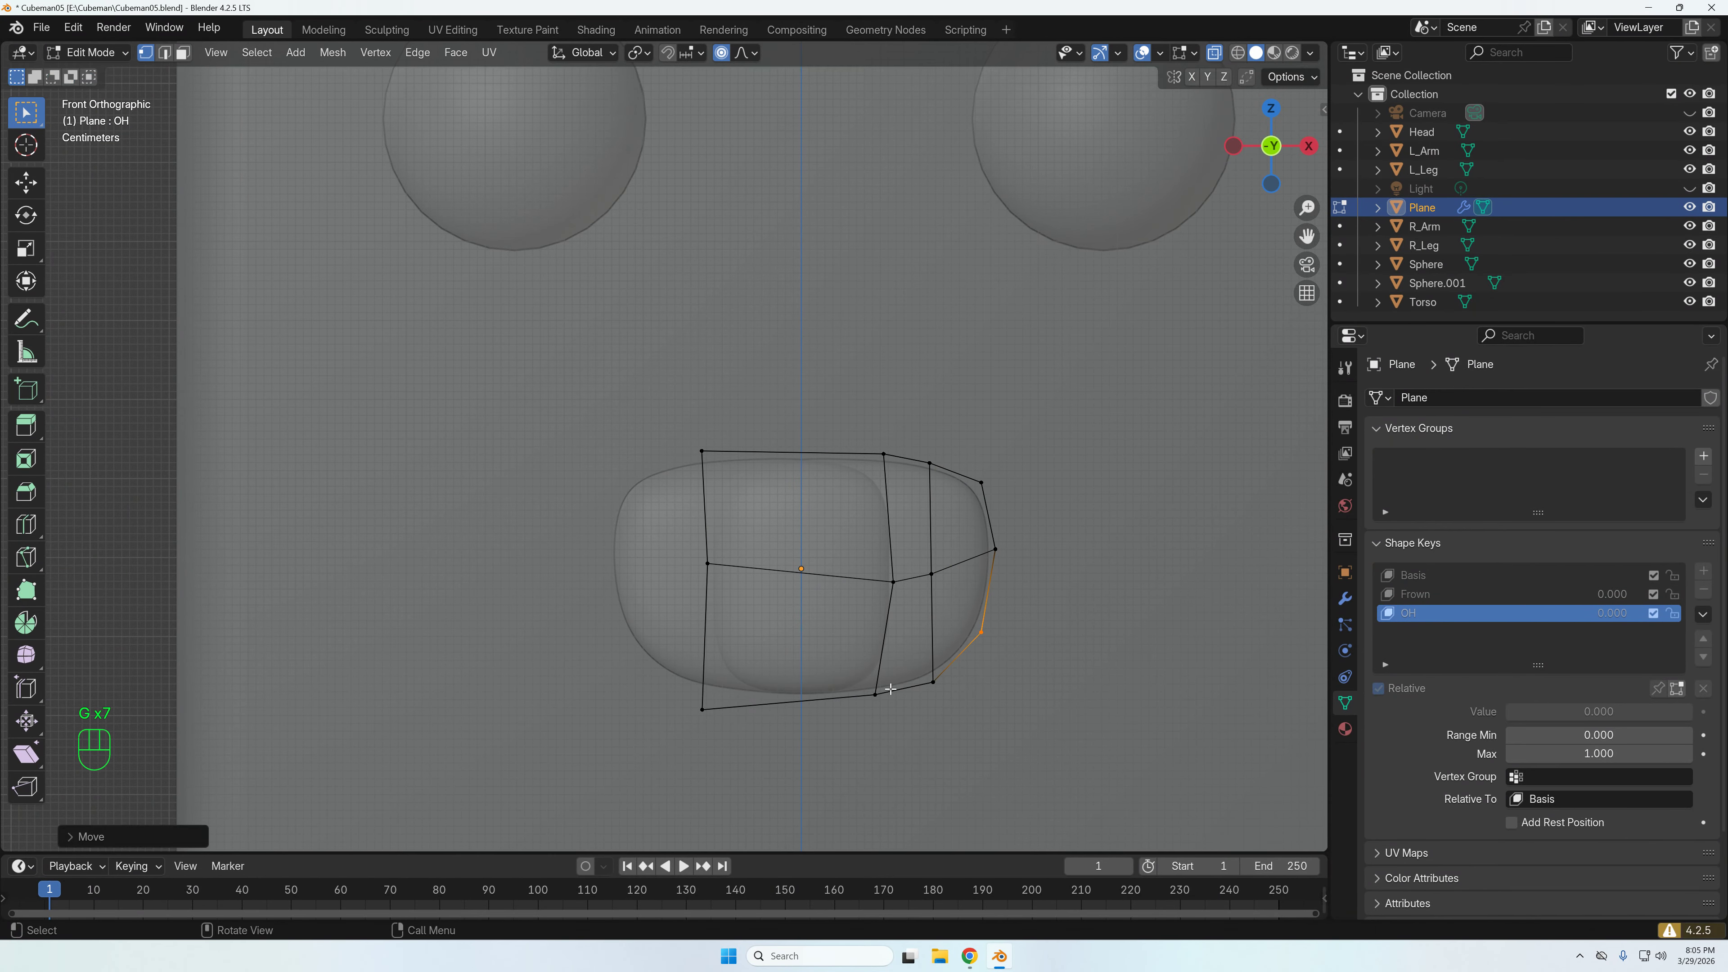
- Move the bottom vertices of the two inner columns on the +X side slightly down to even out the mouth's lower edge
{"action": "left_click", "coordinate": [847, 696]}
{"action": "key", "text": "g"}
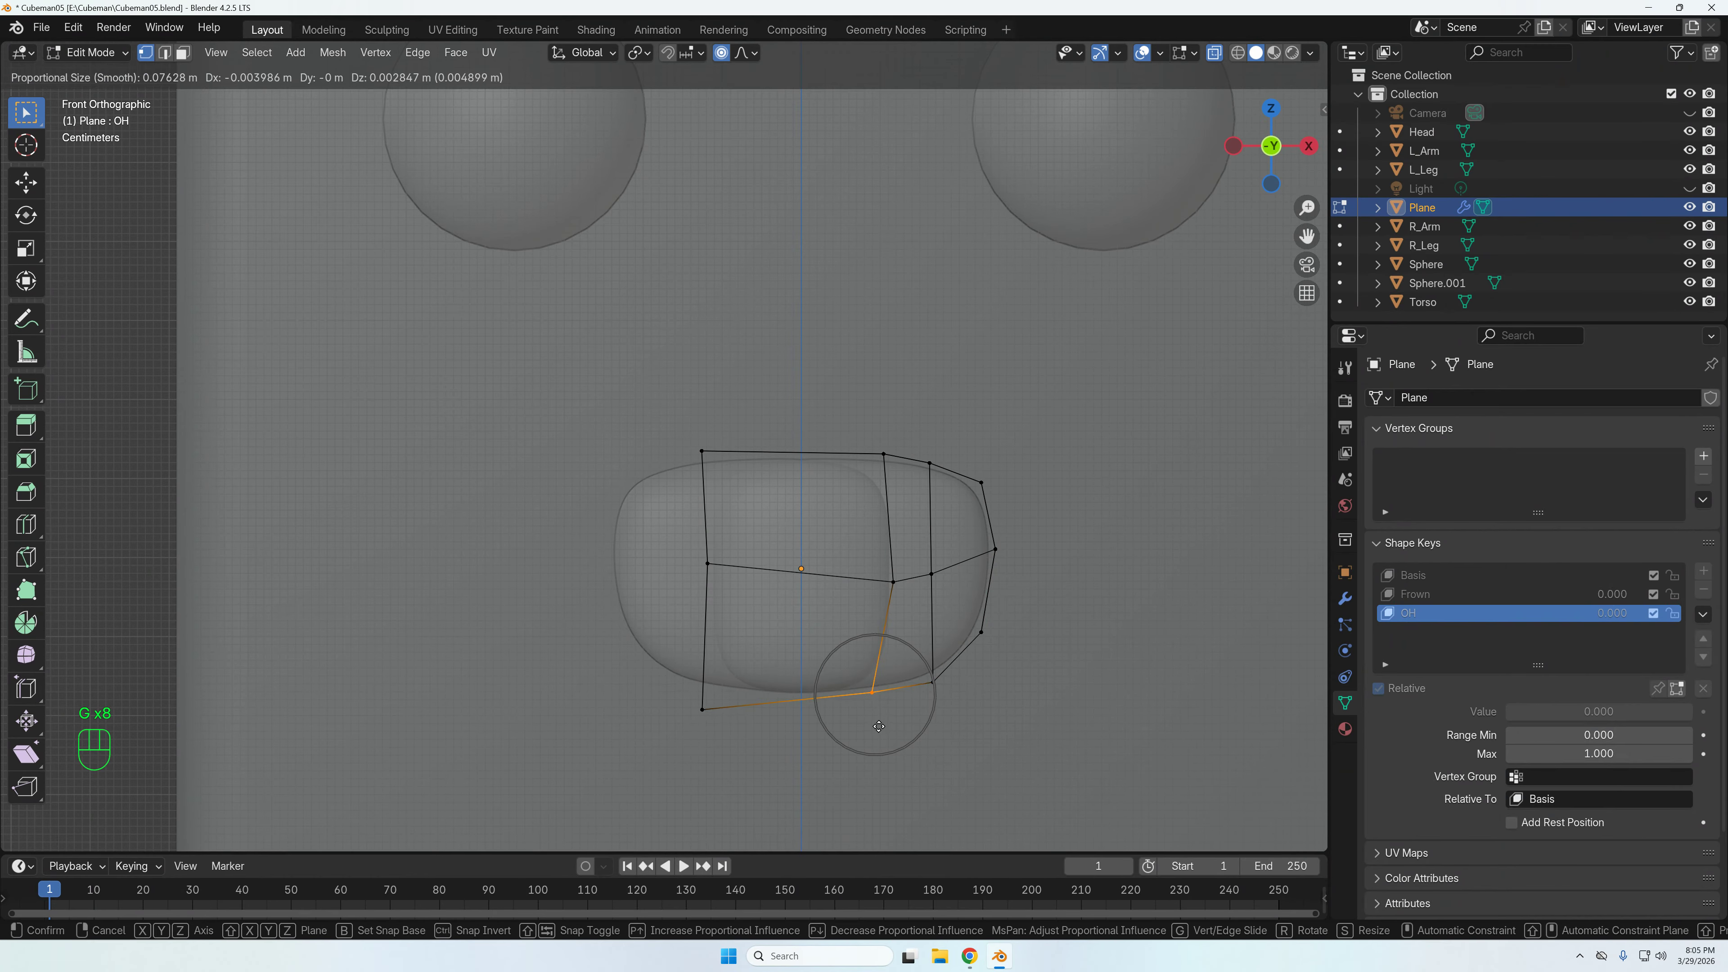
{"action": "left_click", "coordinate": [877, 741]}
{"action": "left_click", "coordinate": [932, 682]}
{"action": "key", "text": "g"}
{"action": "left_click", "coordinate": [950, 724]}
- Move the top, middle and bottom vertices of the mouth's -X edge column slightly toward the centre
{"action": "left_click_drag", "start_coordinate": [658, 409], "coordinate": [784, 513]}
{"action": "key", "text": "g"}
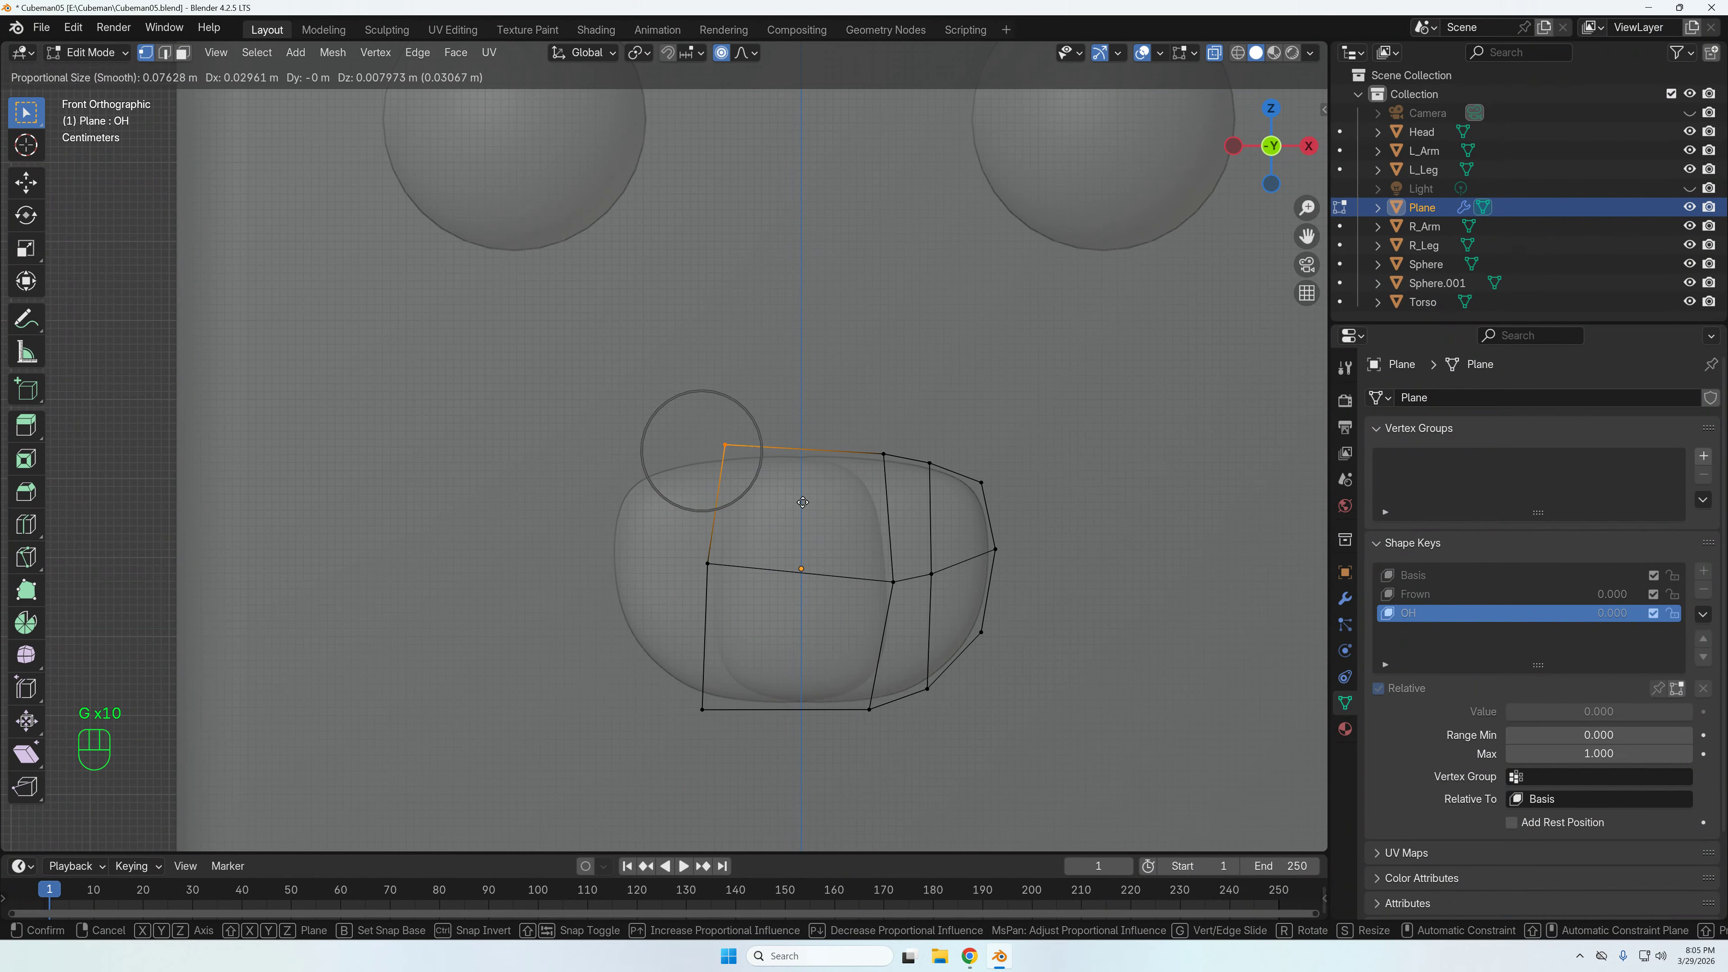
{"action": "left_click", "coordinate": [795, 503]}
{"action": "left_click", "coordinate": [708, 564]}
{"action": "key", "text": "g"}
{"action": "left_click", "coordinate": [743, 585]}
{"action": "left_click", "coordinate": [667, 691]}
{"action": "key", "text": "g"}
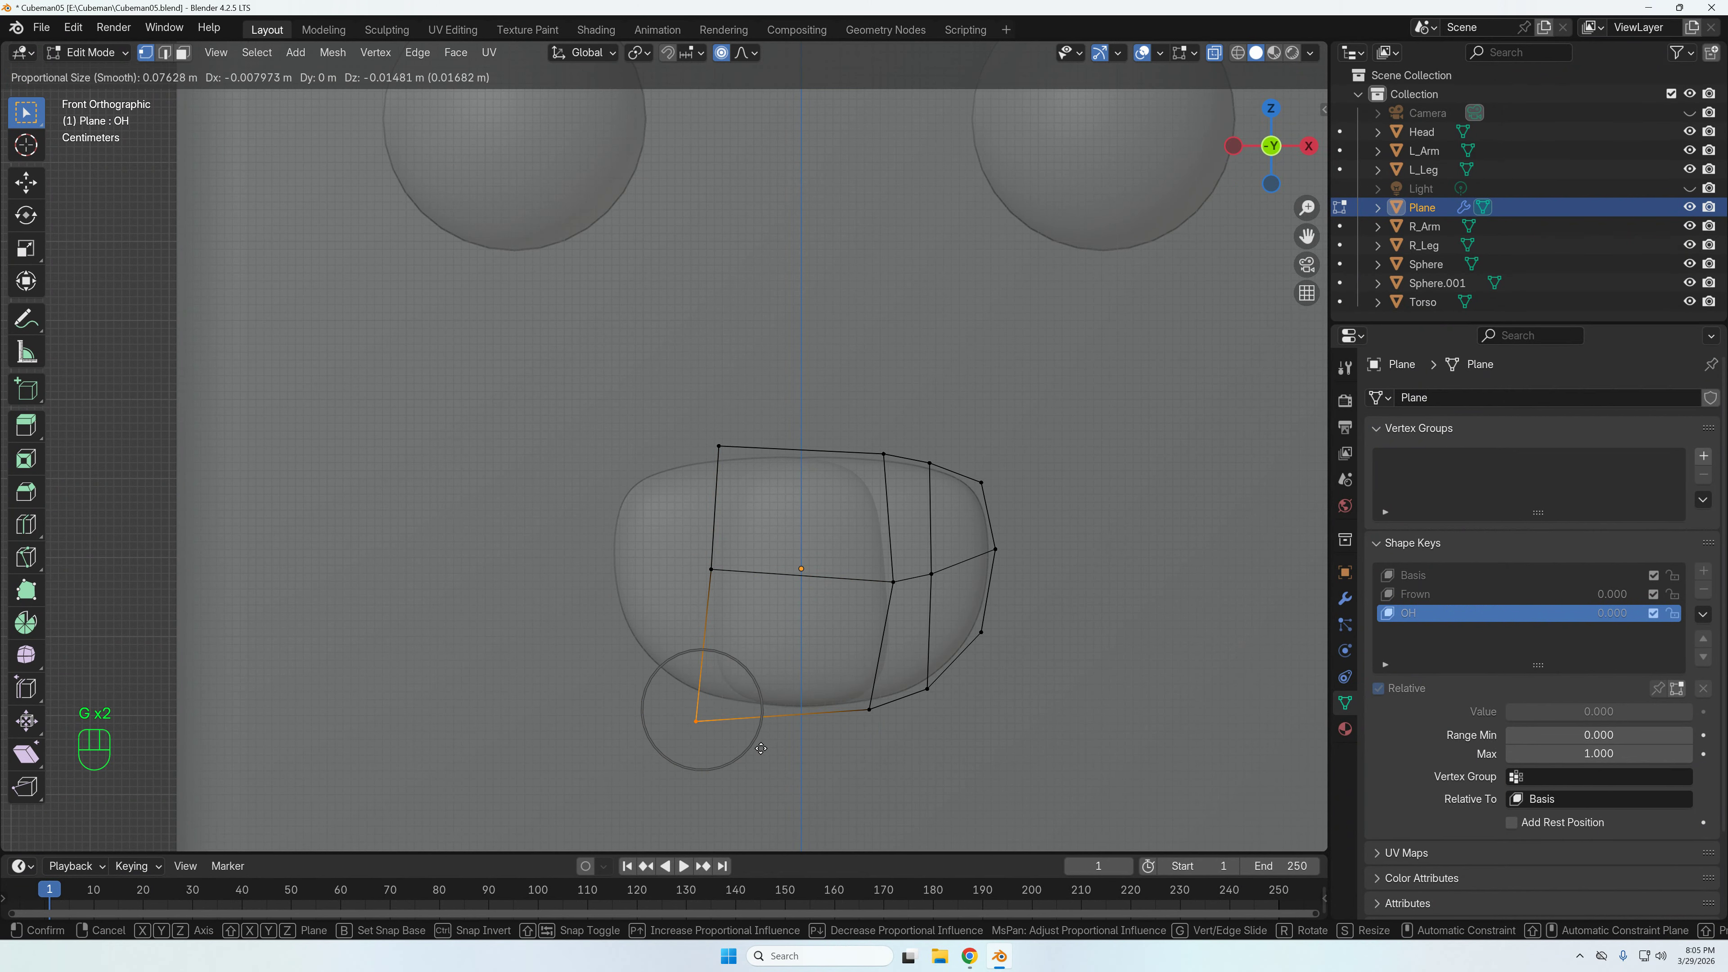
{"action": "left_click", "coordinate": [770, 738]}
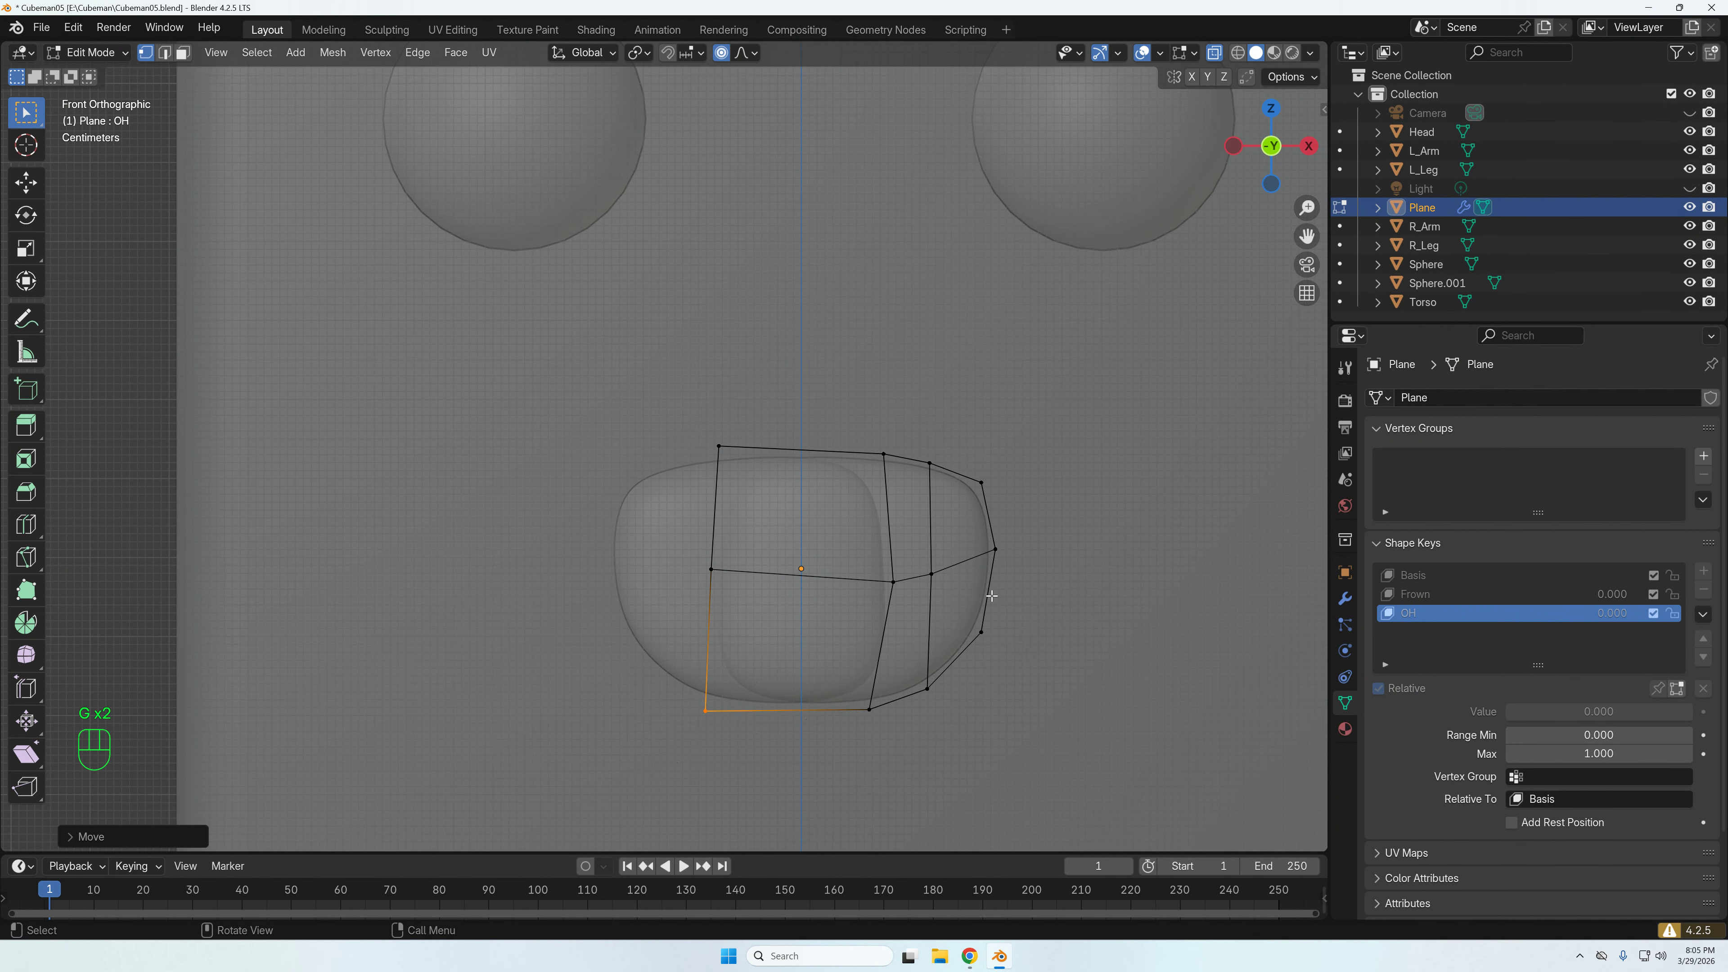
- Move the middle vertex of the column next to the -X edge column slightly inward to straighten that column
{"action": "left_click", "coordinate": [884, 582]}
{"action": "key", "text": "g"}
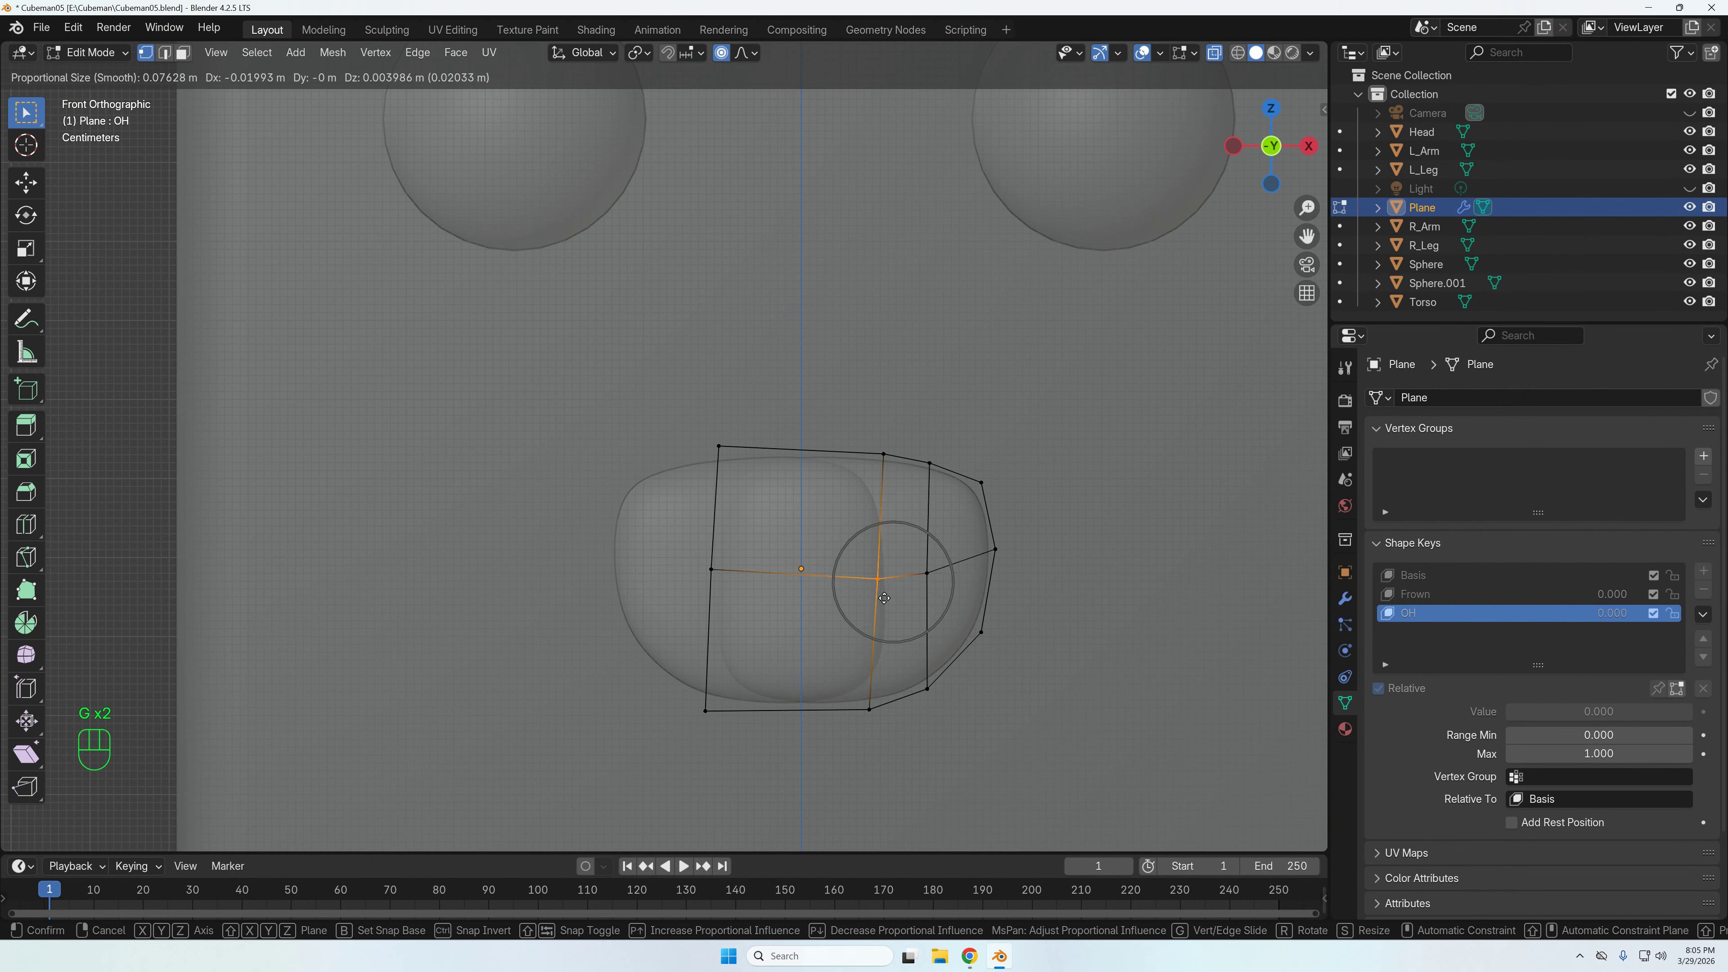
{"action": "left_click", "coordinate": [886, 600]}
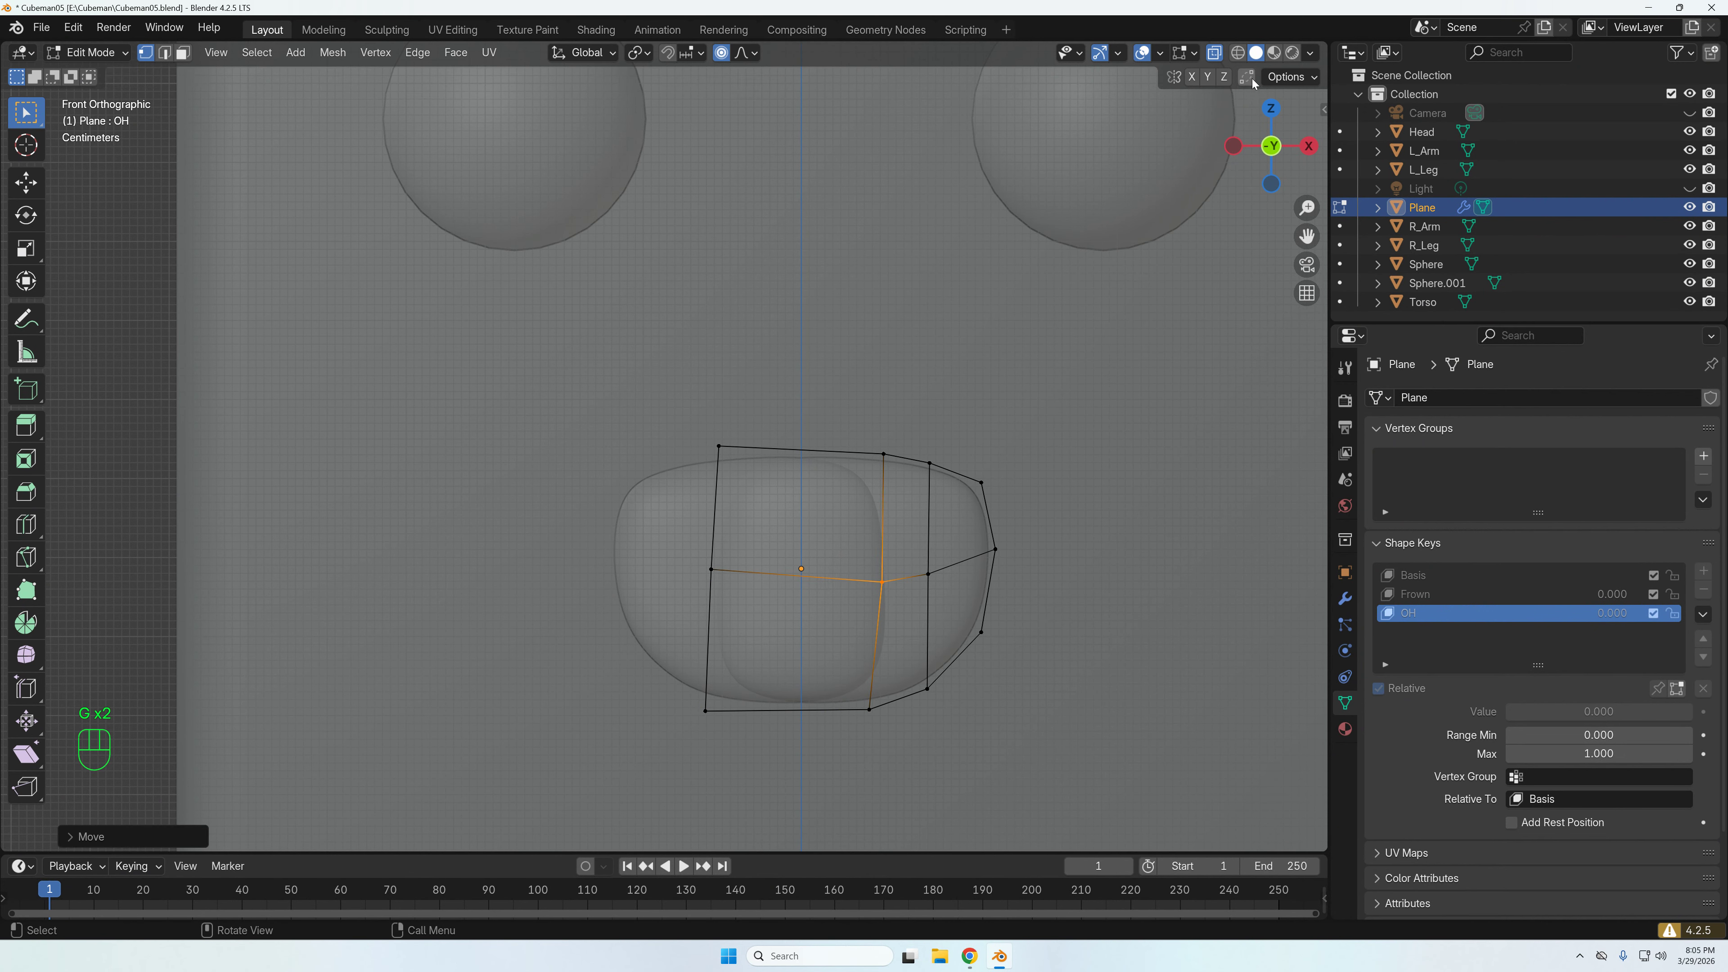
- Turn off X-ray and move the middle vertex of the -X edge column about 0.03 m forward along -Y
{"action": "left_click", "coordinate": [1215, 59]}
{"action": "middle_click_drag", "start_coordinate": [1057, 413], "coordinate": [803, 542]}
{"action": "left_click", "coordinate": [664, 545]}
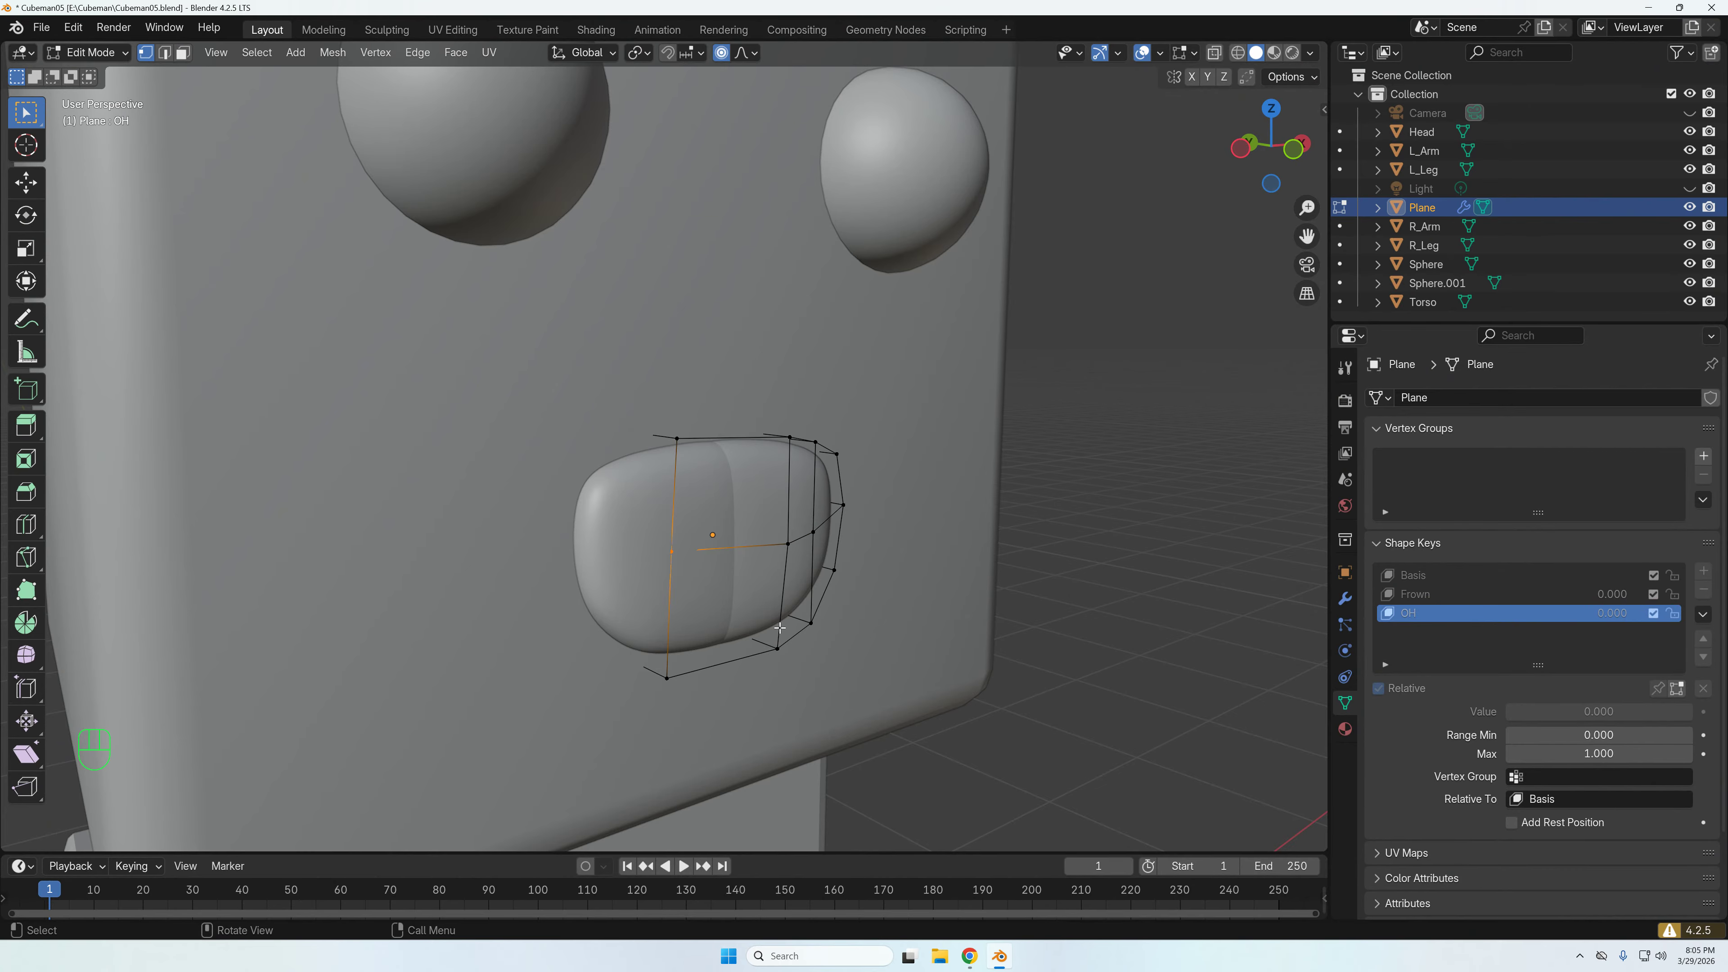
{"action": "scroll", "coordinate": [782, 632], "scroll_direction": "down", "scroll_amount": 5}
{"action": "scroll", "coordinate": [788, 635], "scroll_direction": "up", "scroll_amount": 6}
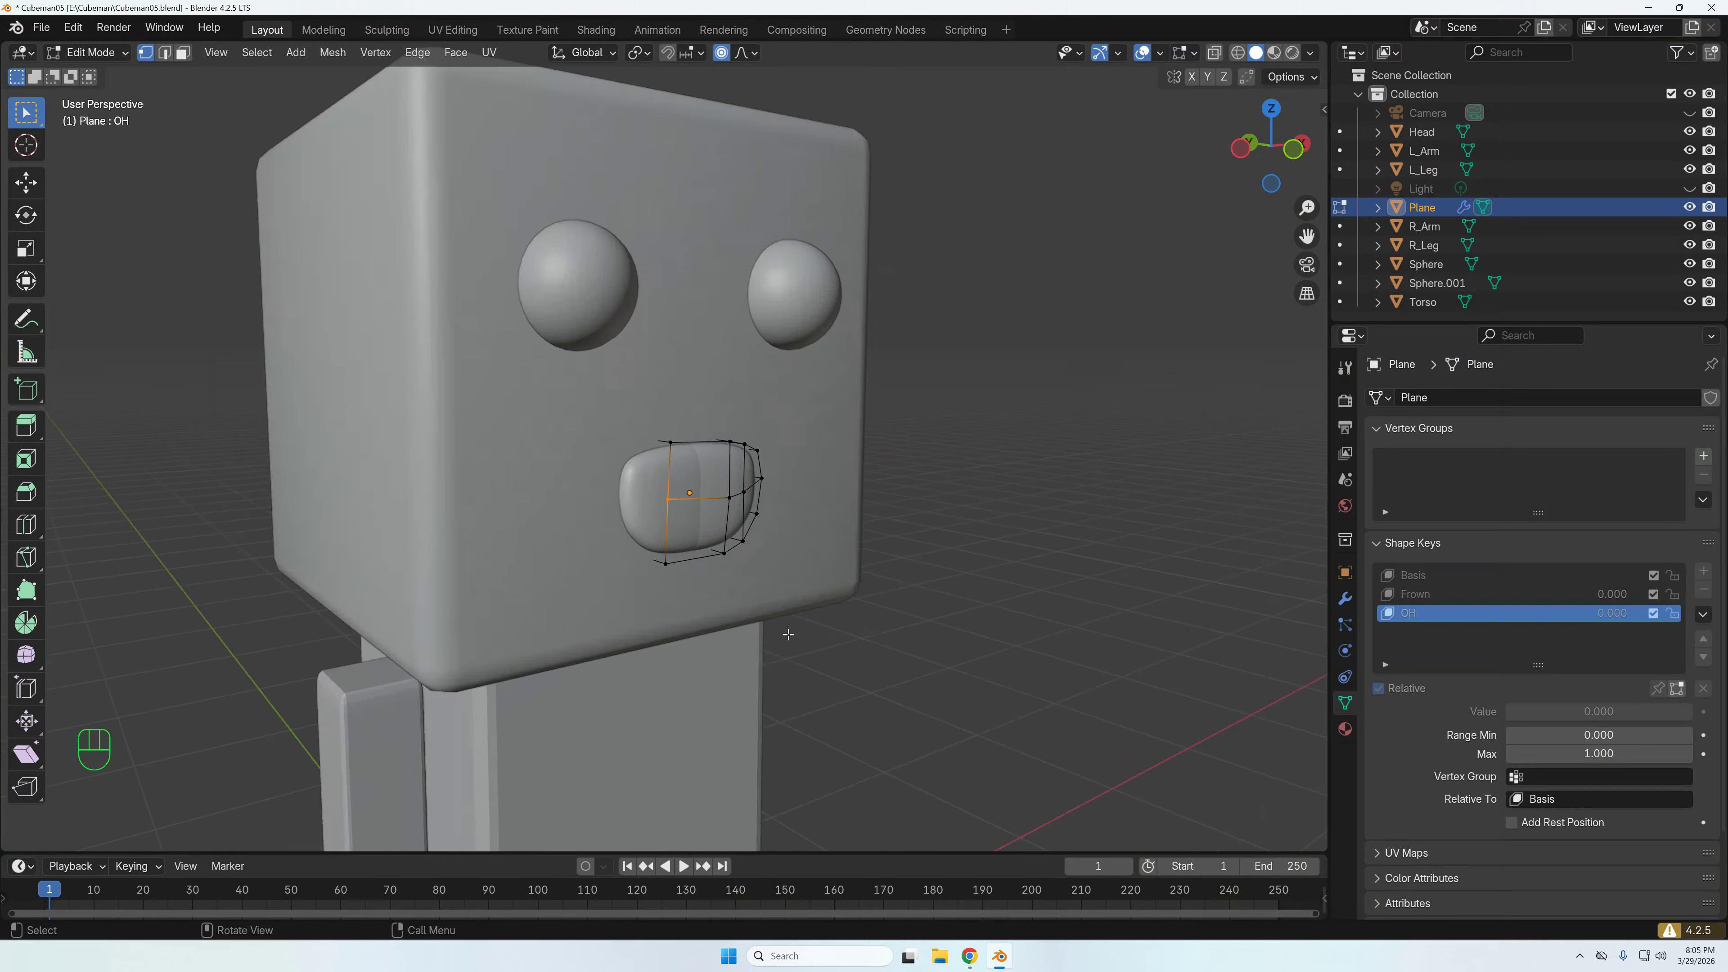
{"action": "key", "text": "g"}
{"action": "key", "text": "y"}
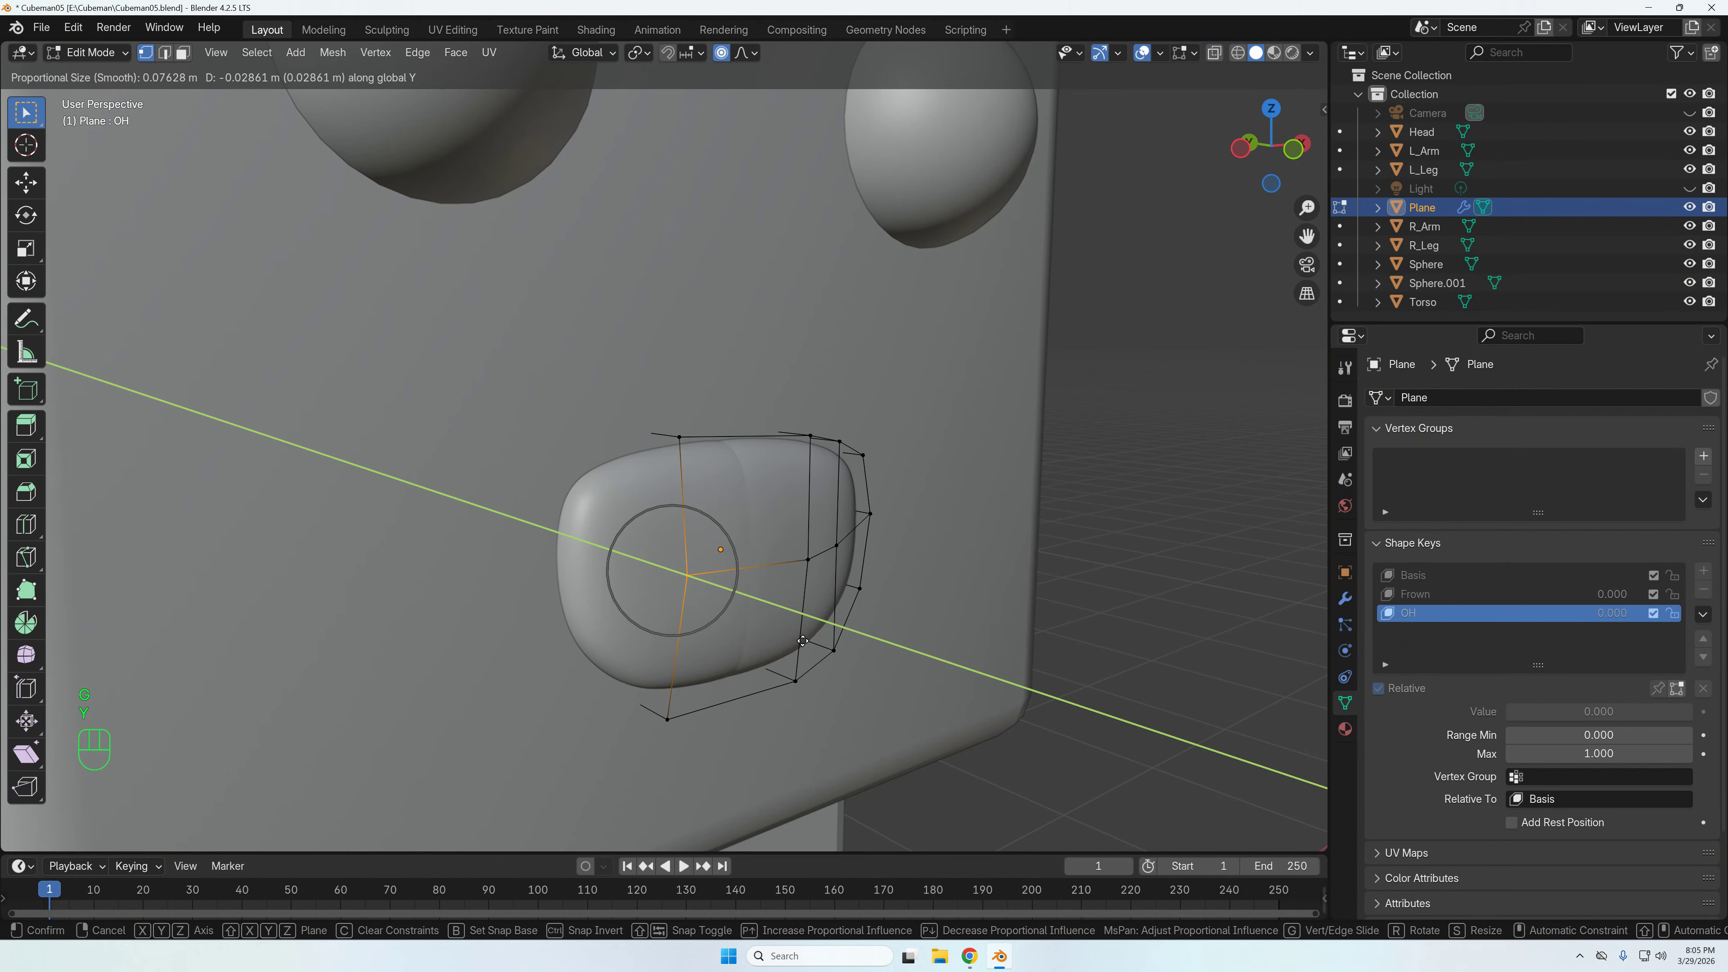
{"action": "left_click", "coordinate": [802, 640]}
- Select the middle vertices of the two inner +X columns, adjust them along Y, and return to Object Mode in front view
{"action": "middle_click_drag", "start_coordinate": [745, 644], "coordinate": [779, 647]}
{"action": "left_click", "coordinate": [814, 671], "text": "alt"}
{"action": "left_click", "coordinate": [855, 688], "text": "alt+shift"}
{"action": "key", "text": "g"}
{"action": "key", "text": "y"}
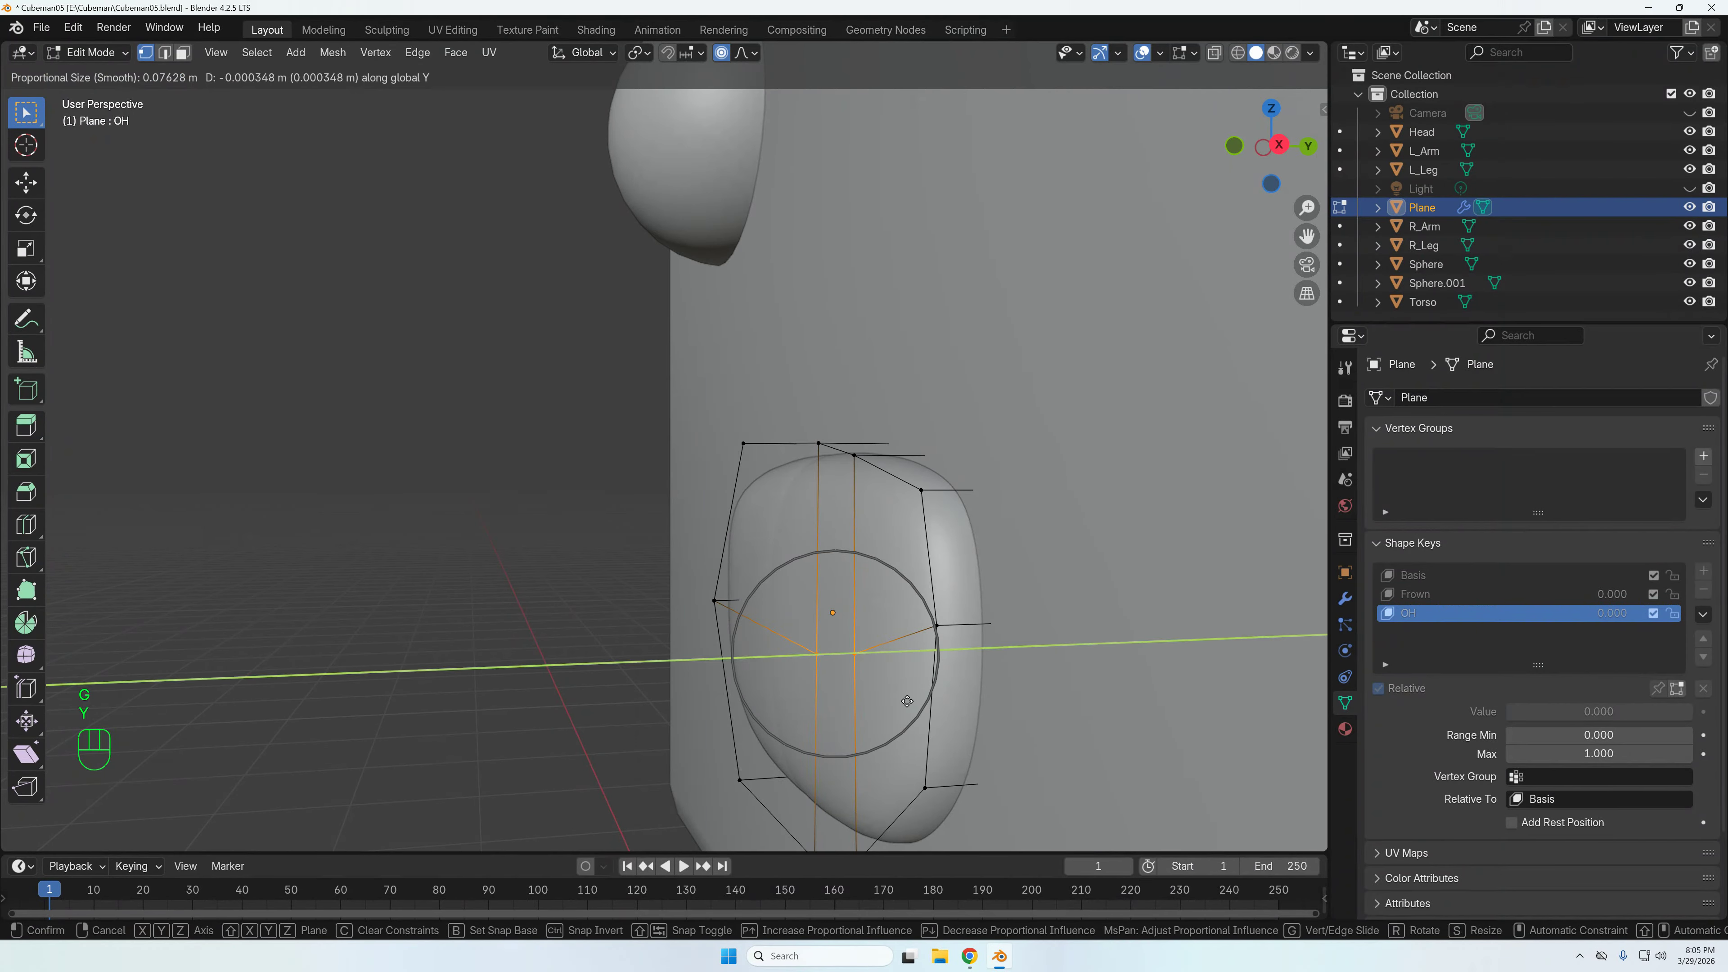
{"action": "left_click", "coordinate": [907, 700]}
{"action": "middle_click_drag", "start_coordinate": [749, 695], "coordinate": [939, 696]}
{"action": "scroll", "coordinate": [938, 696], "scroll_direction": "up", "scroll_amount": 4}
{"action": "scroll", "coordinate": [939, 696], "scroll_direction": "down", "scroll_amount": 6}
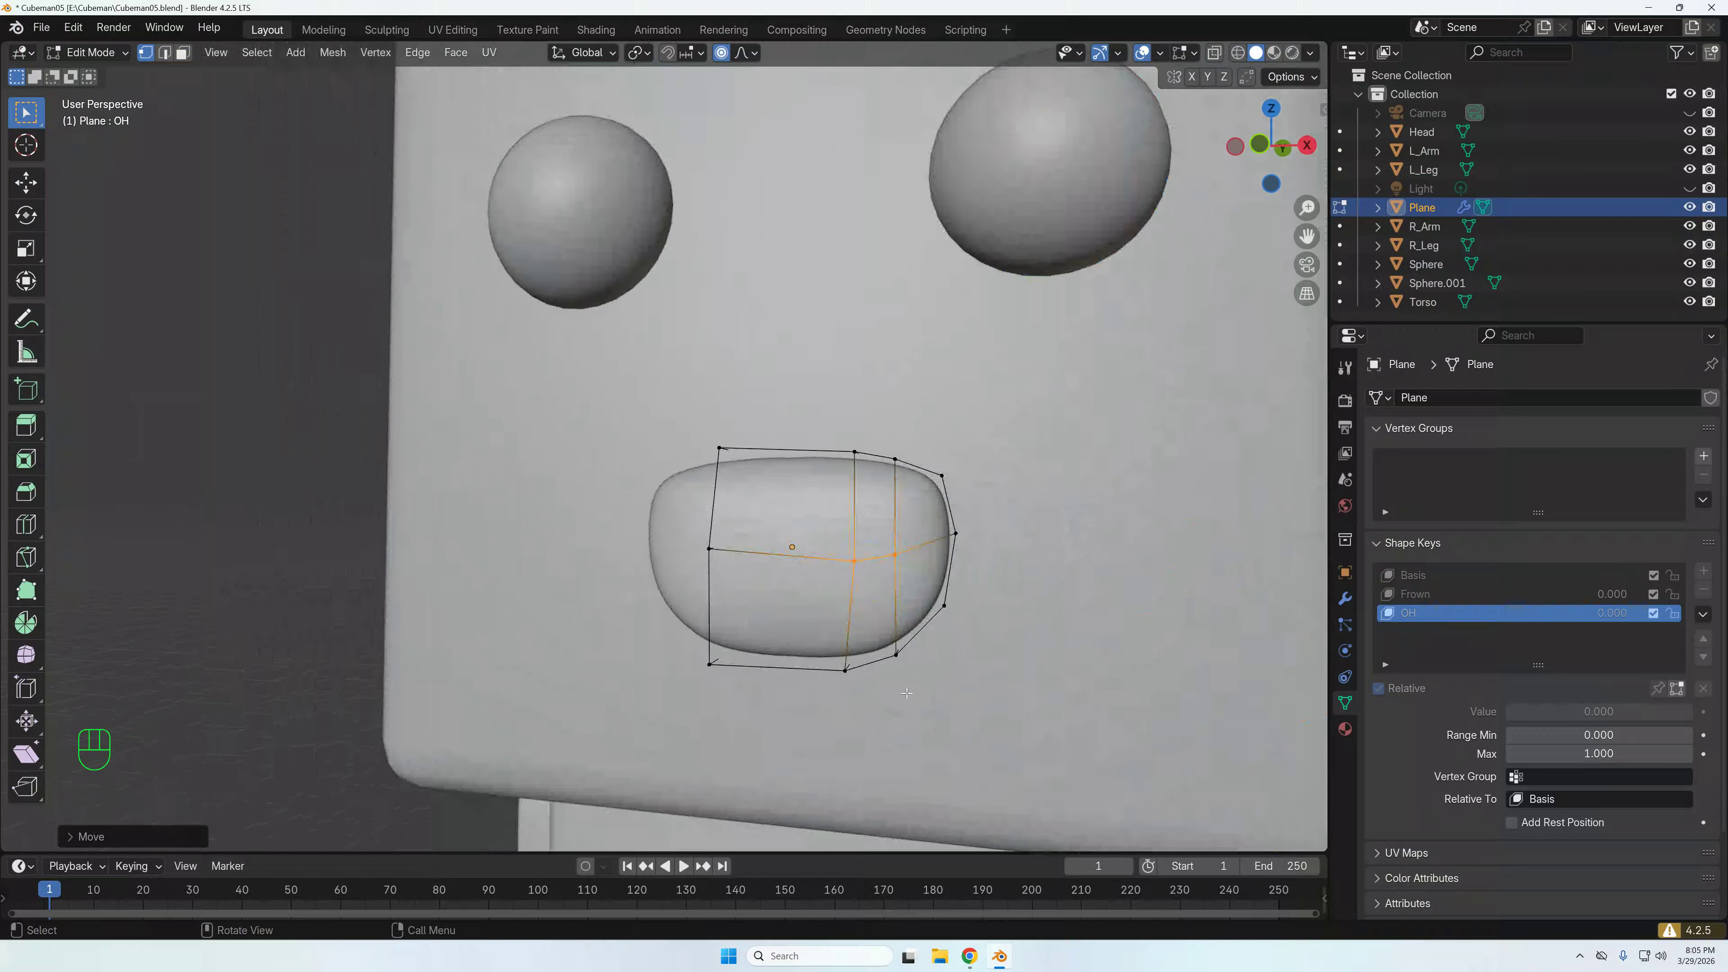
{"action": "key", "text": "KP_1"}
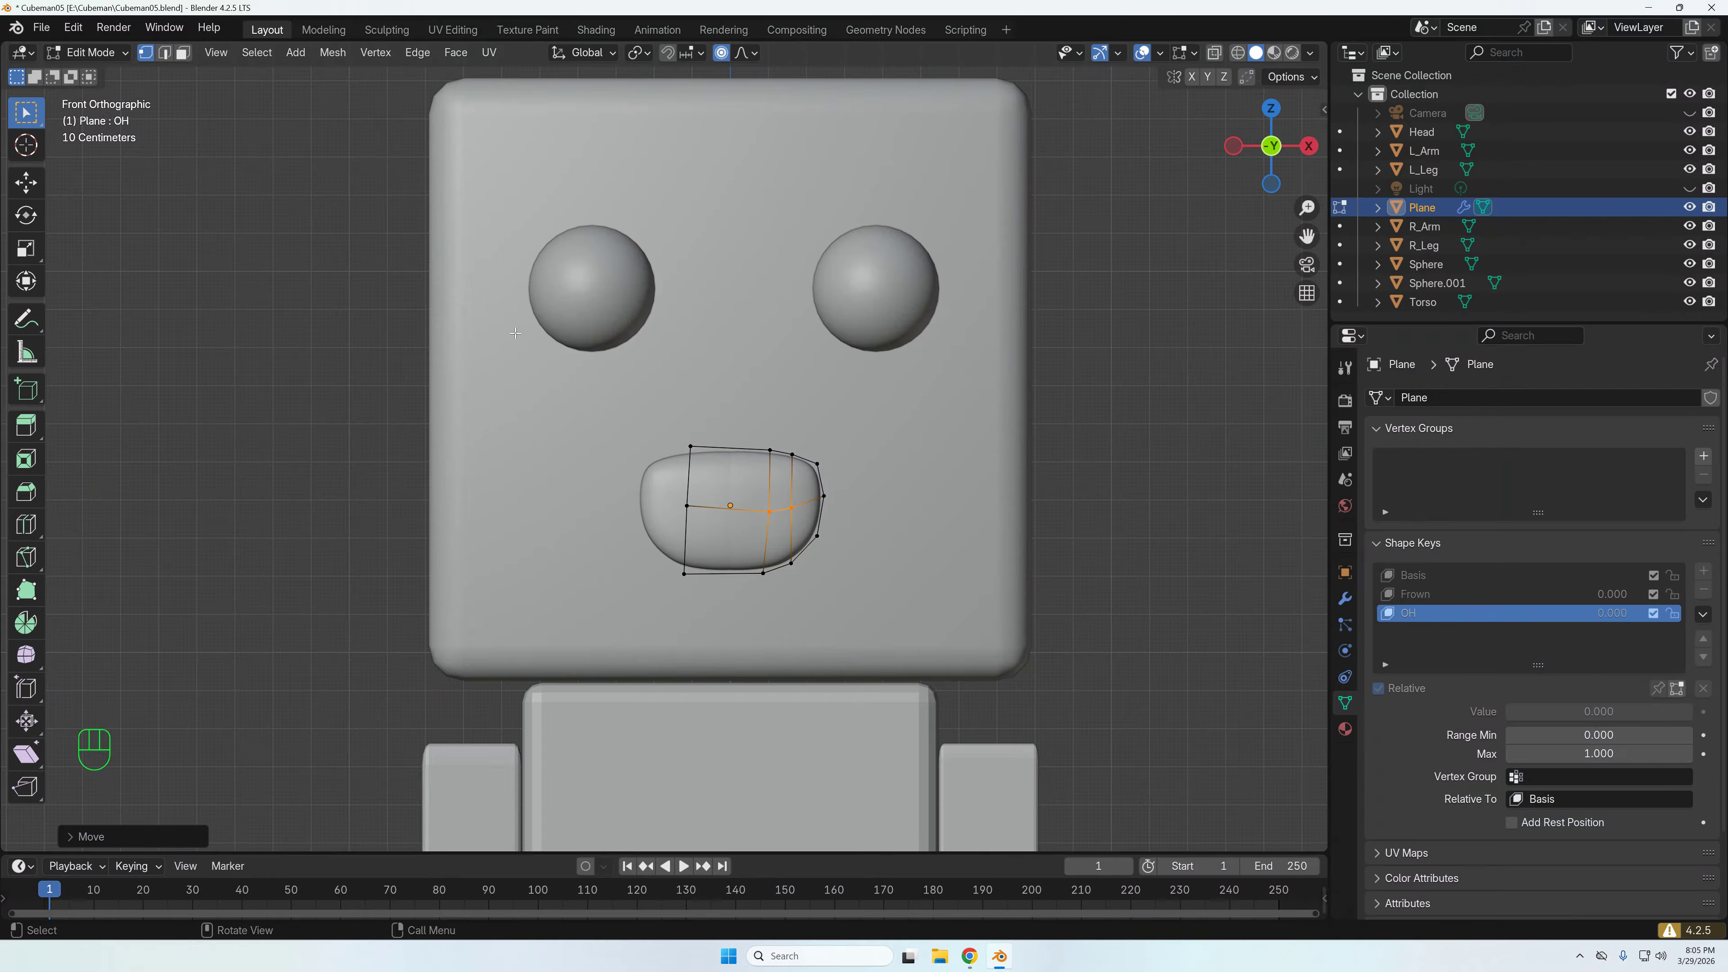
{"action": "key", "text": "Tab"}
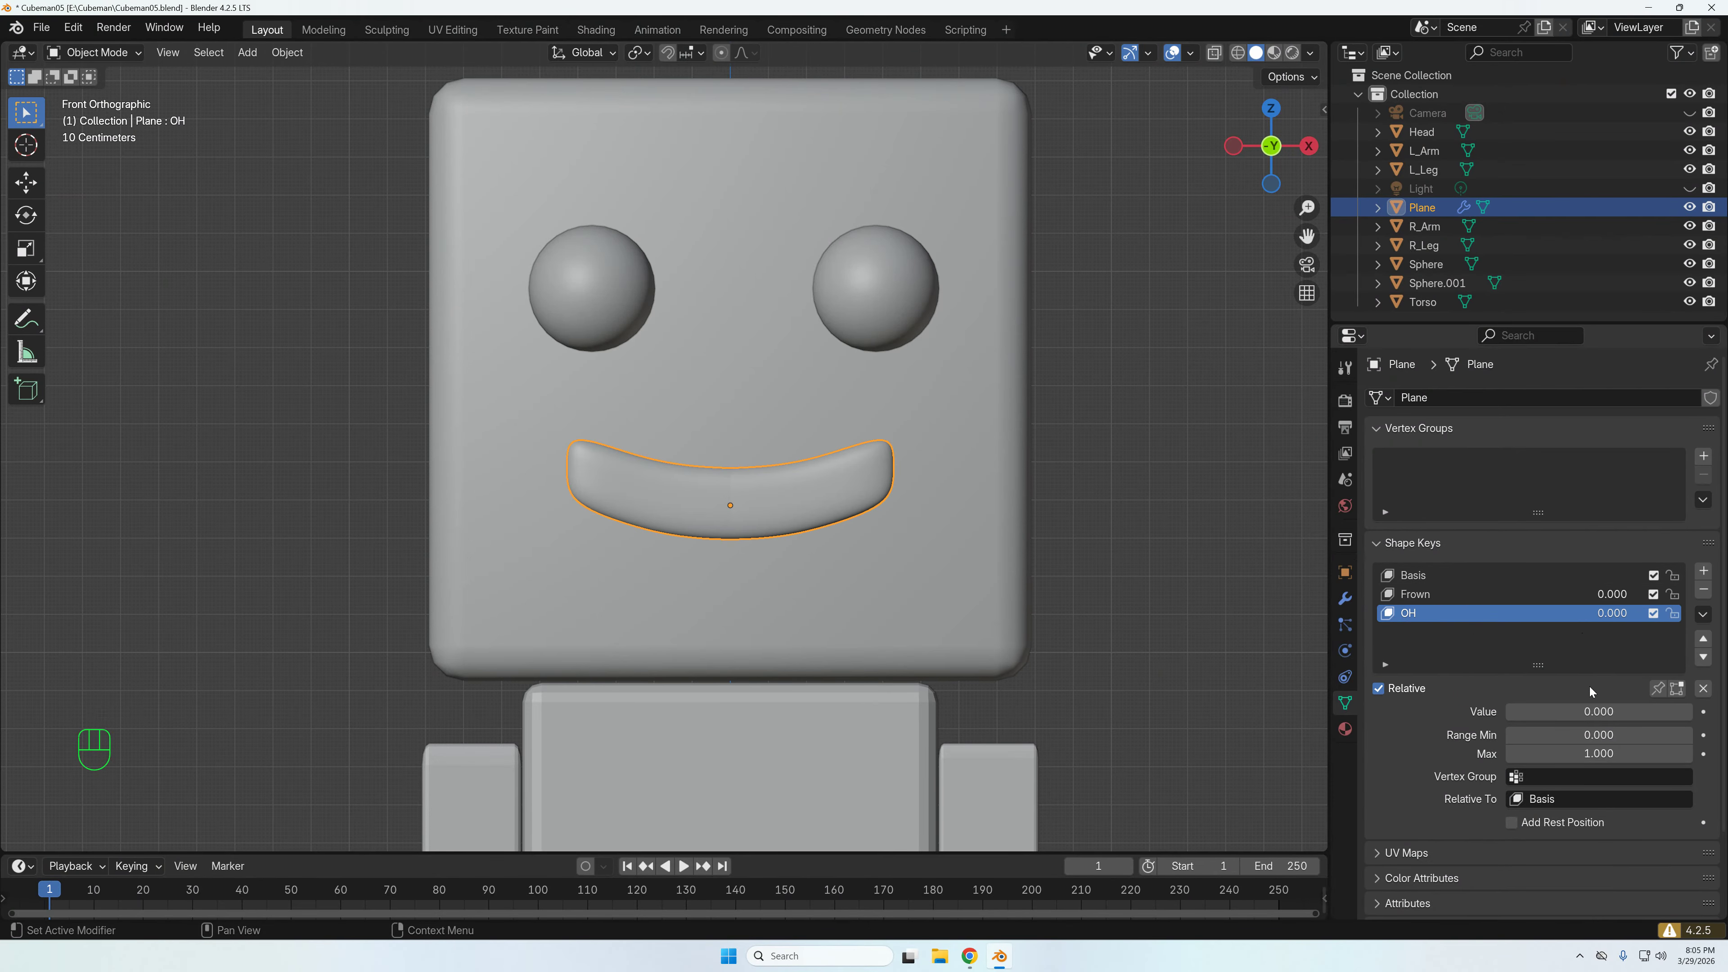
- Preview the OH shape key by raising its value to 1.000 and returning it to 0.000, ending with Frown selected
{"action": "left_click_drag", "start_coordinate": [1535, 710], "coordinate": [1692, 709]}
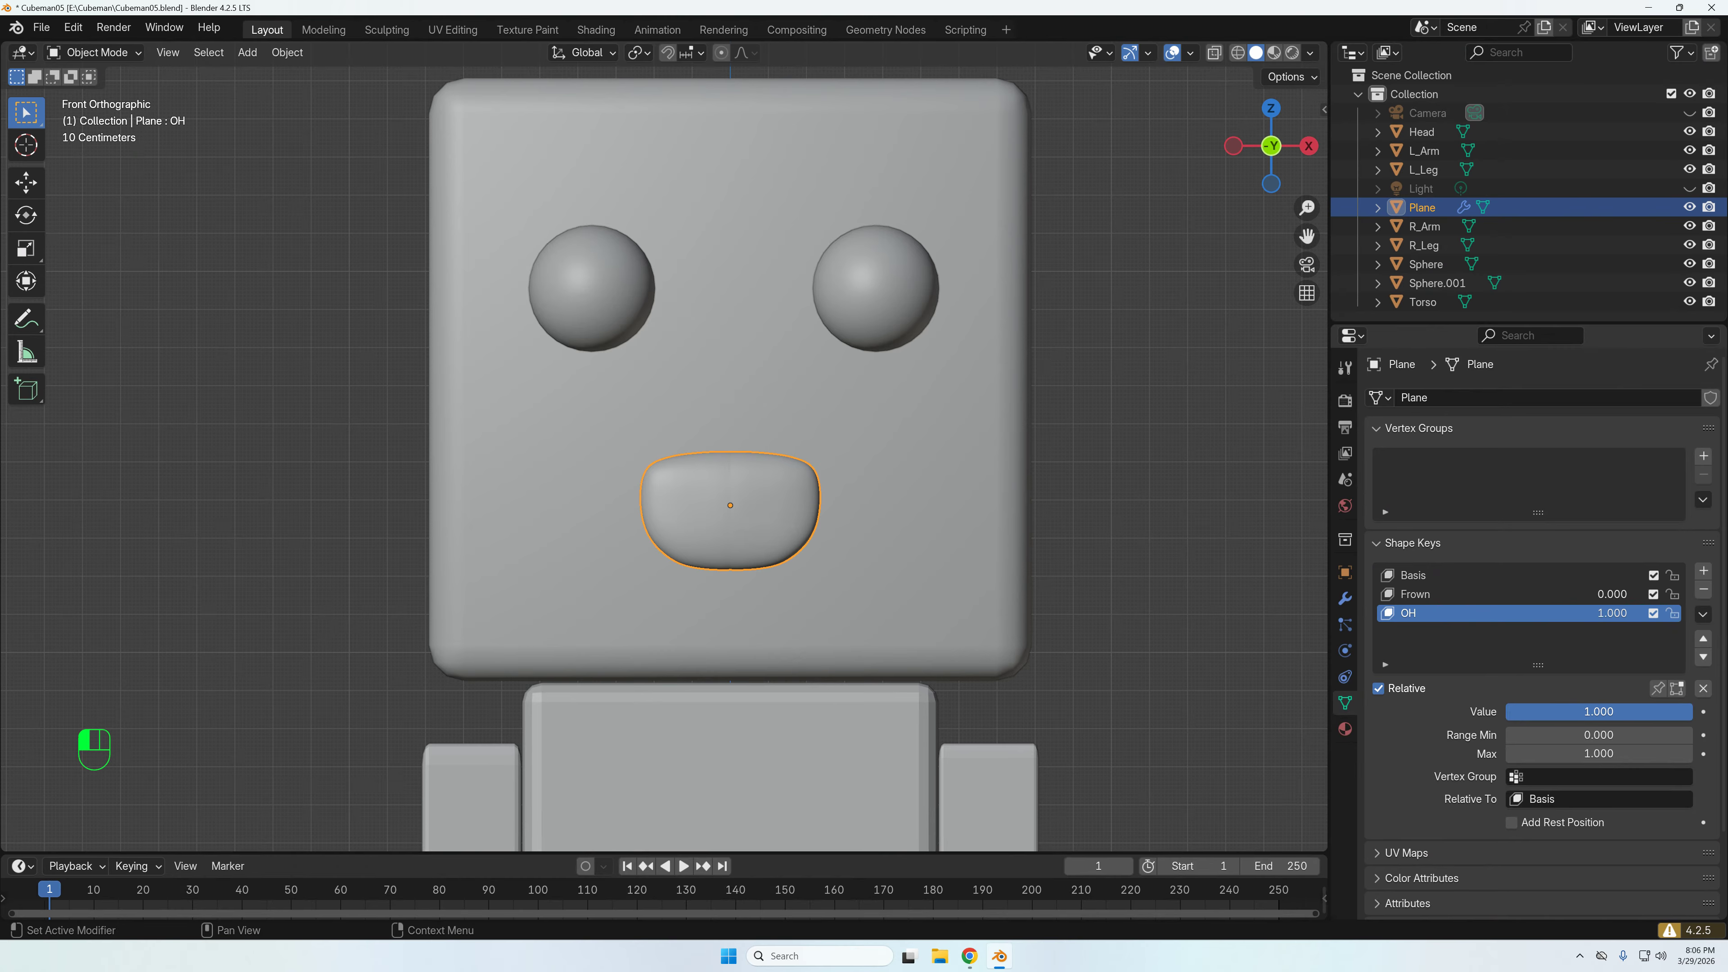
{"action": "left_click_drag", "start_coordinate": [1692, 709], "coordinate": [1507, 709]}
{"action": "left_click", "coordinate": [1479, 597]}
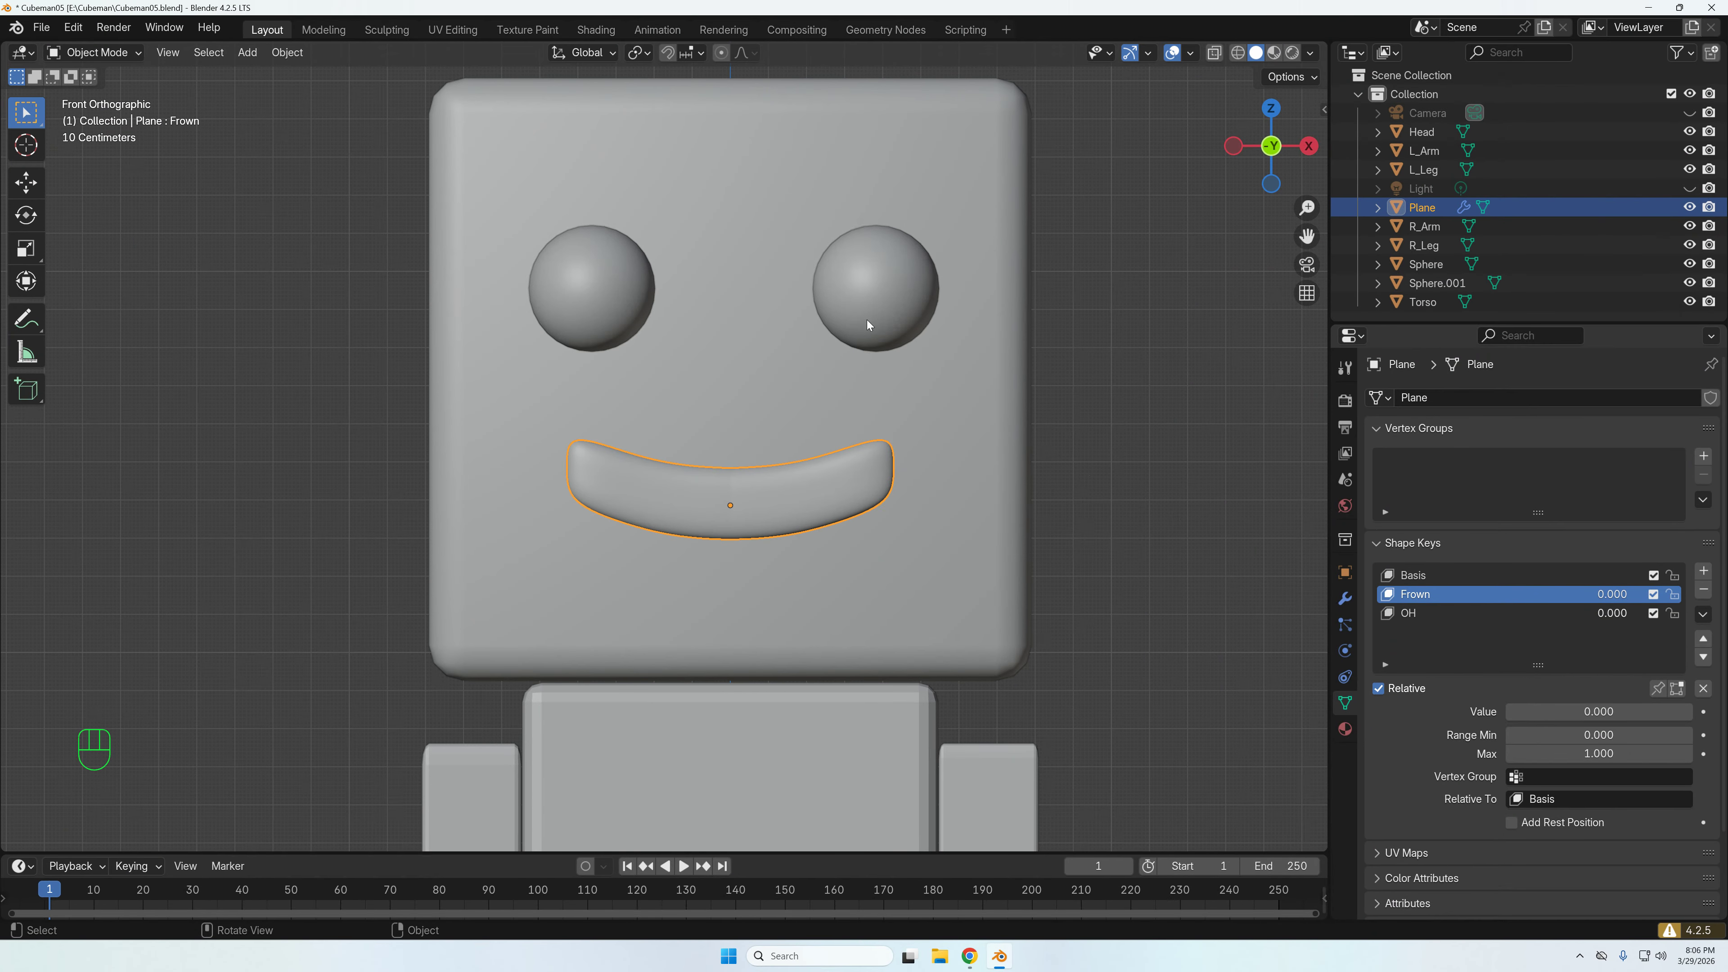
- Select the +X eye sphere and add a Basis shape key plus a second shape key named Surprised
{"action": "left_click", "coordinate": [871, 294]}
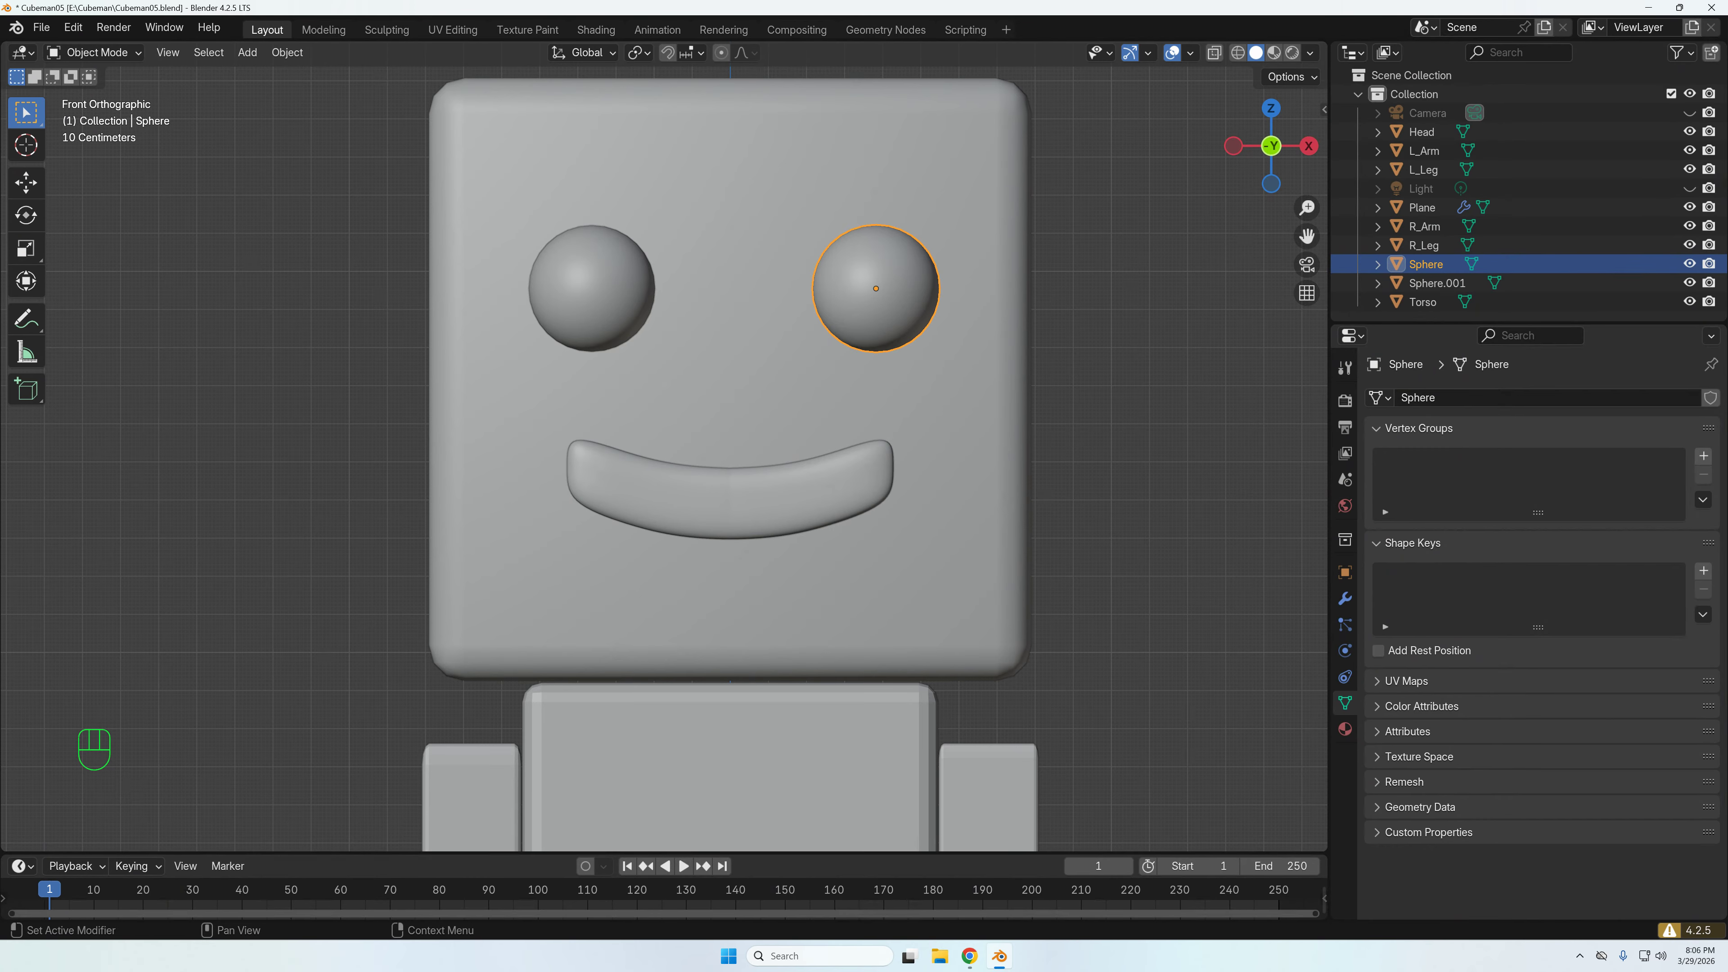
{"action": "left_click", "coordinate": [1704, 456]}
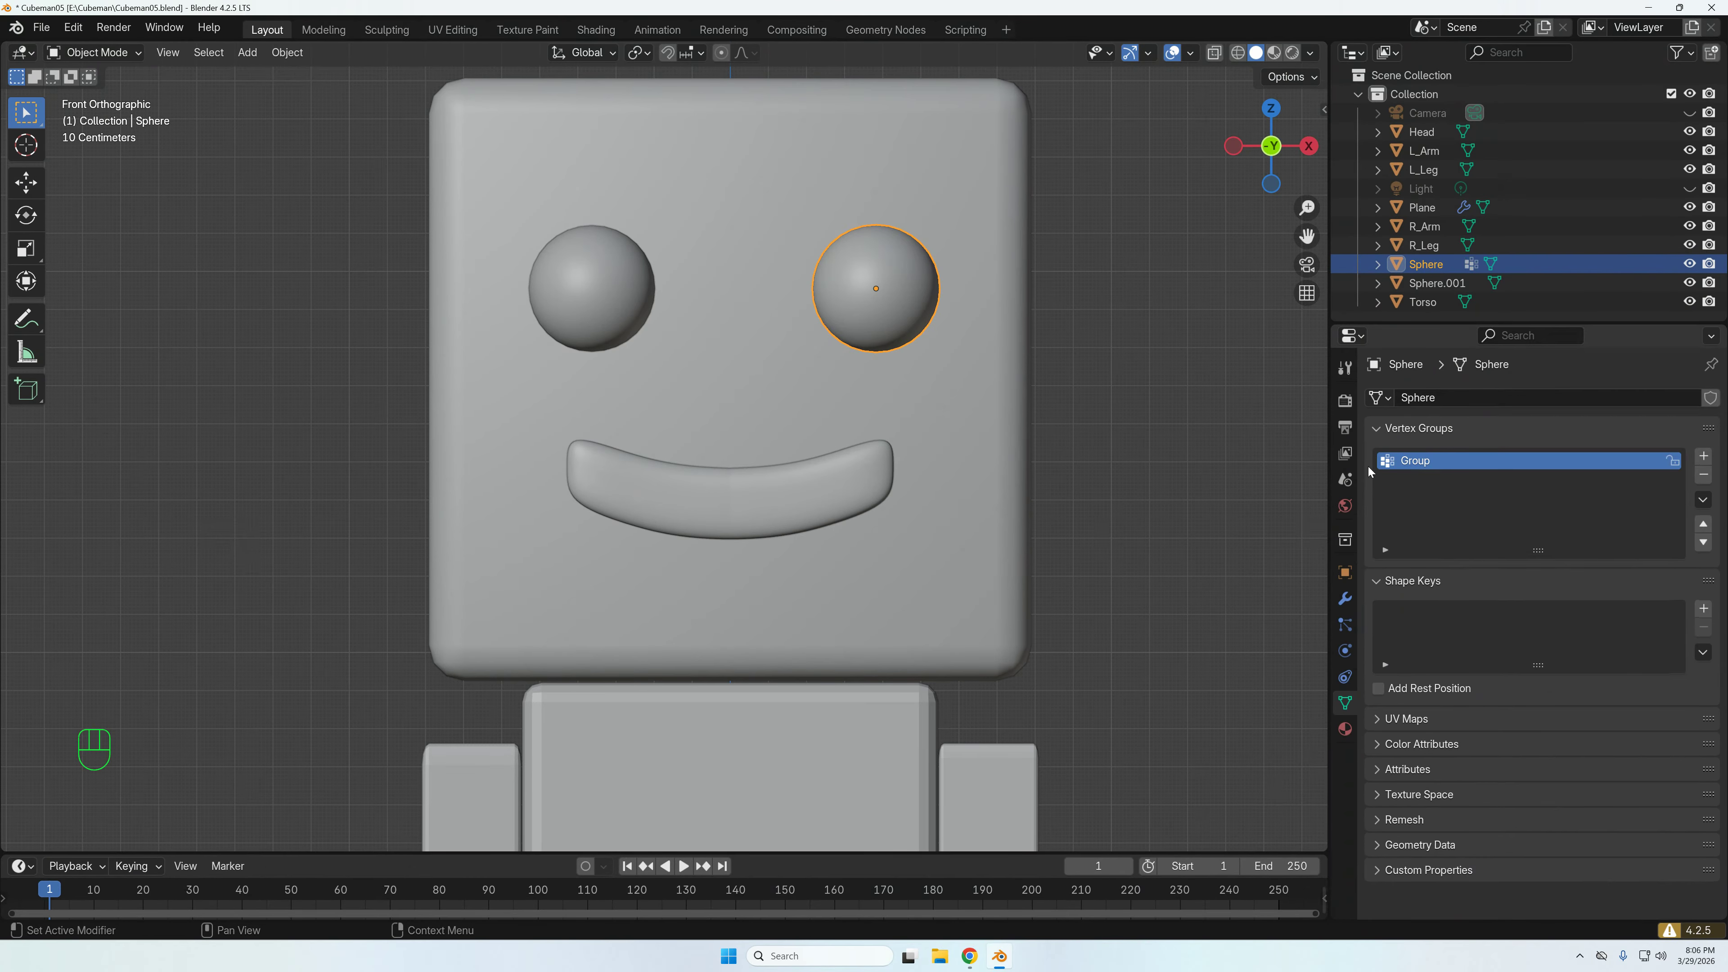
{"action": "key", "text": "ctrl+z"}
{"action": "left_click", "coordinate": [1704, 579]}
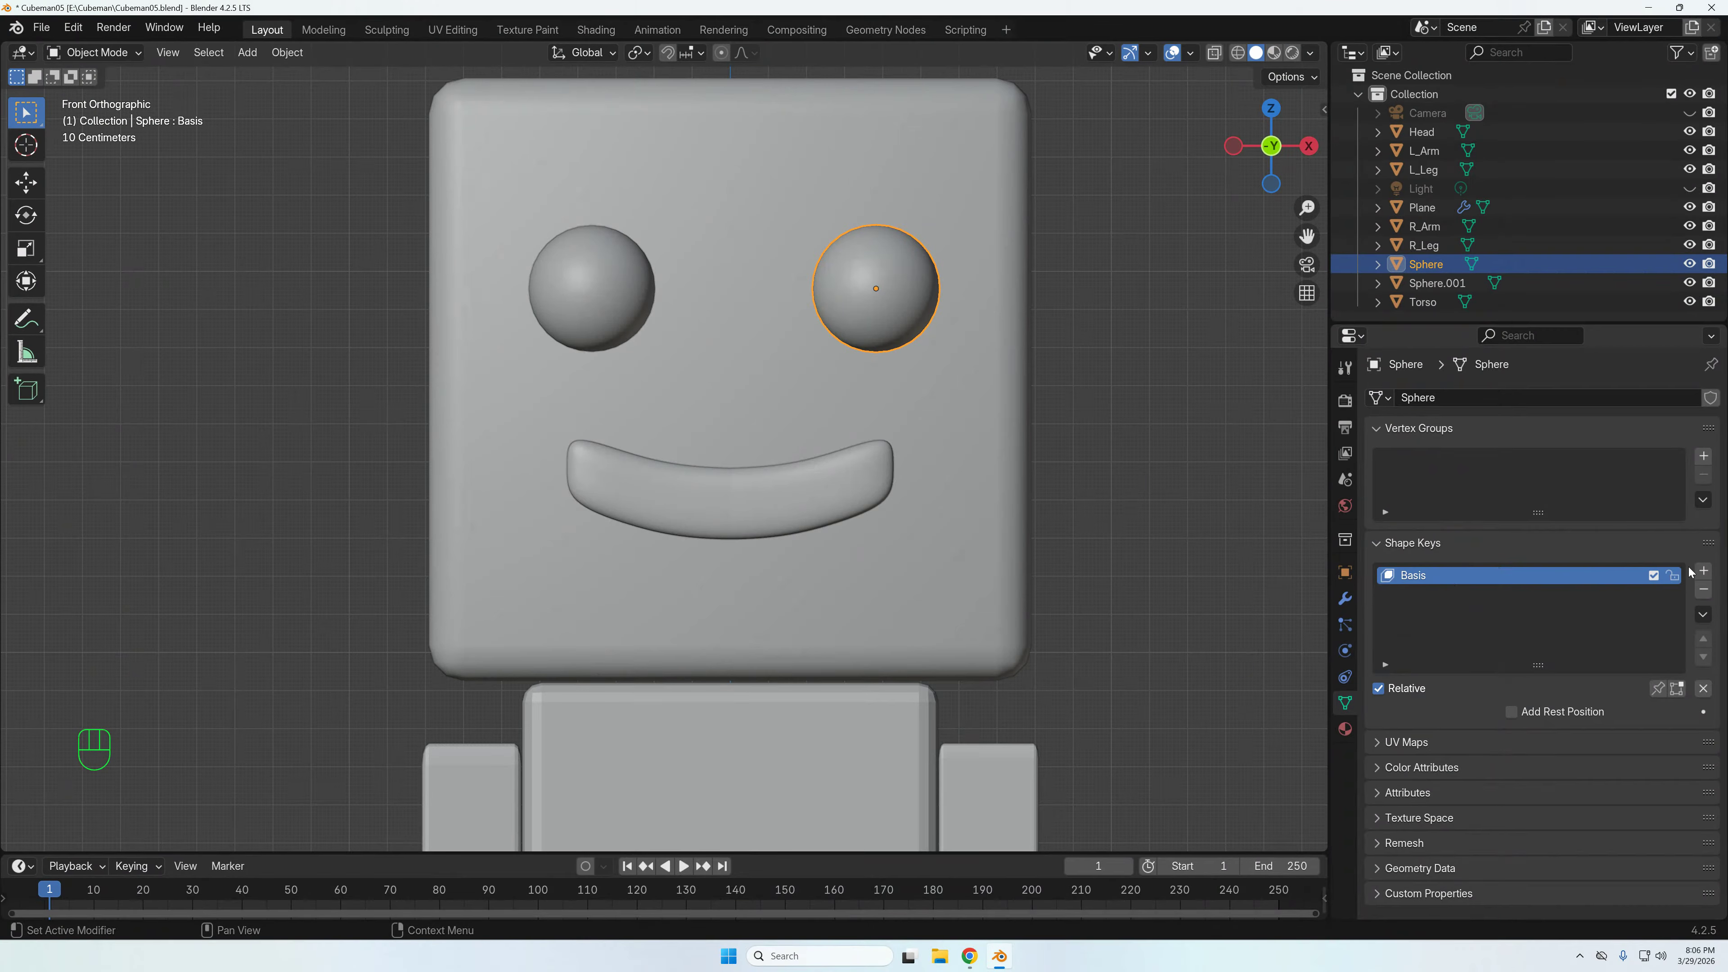
{"action": "left_click", "coordinate": [1704, 572]}
{"action": "double_click", "coordinate": [1414, 594]}
{"action": "type", "text": "Surprised"}
{"action": "left_click", "coordinate": [1415, 593]}
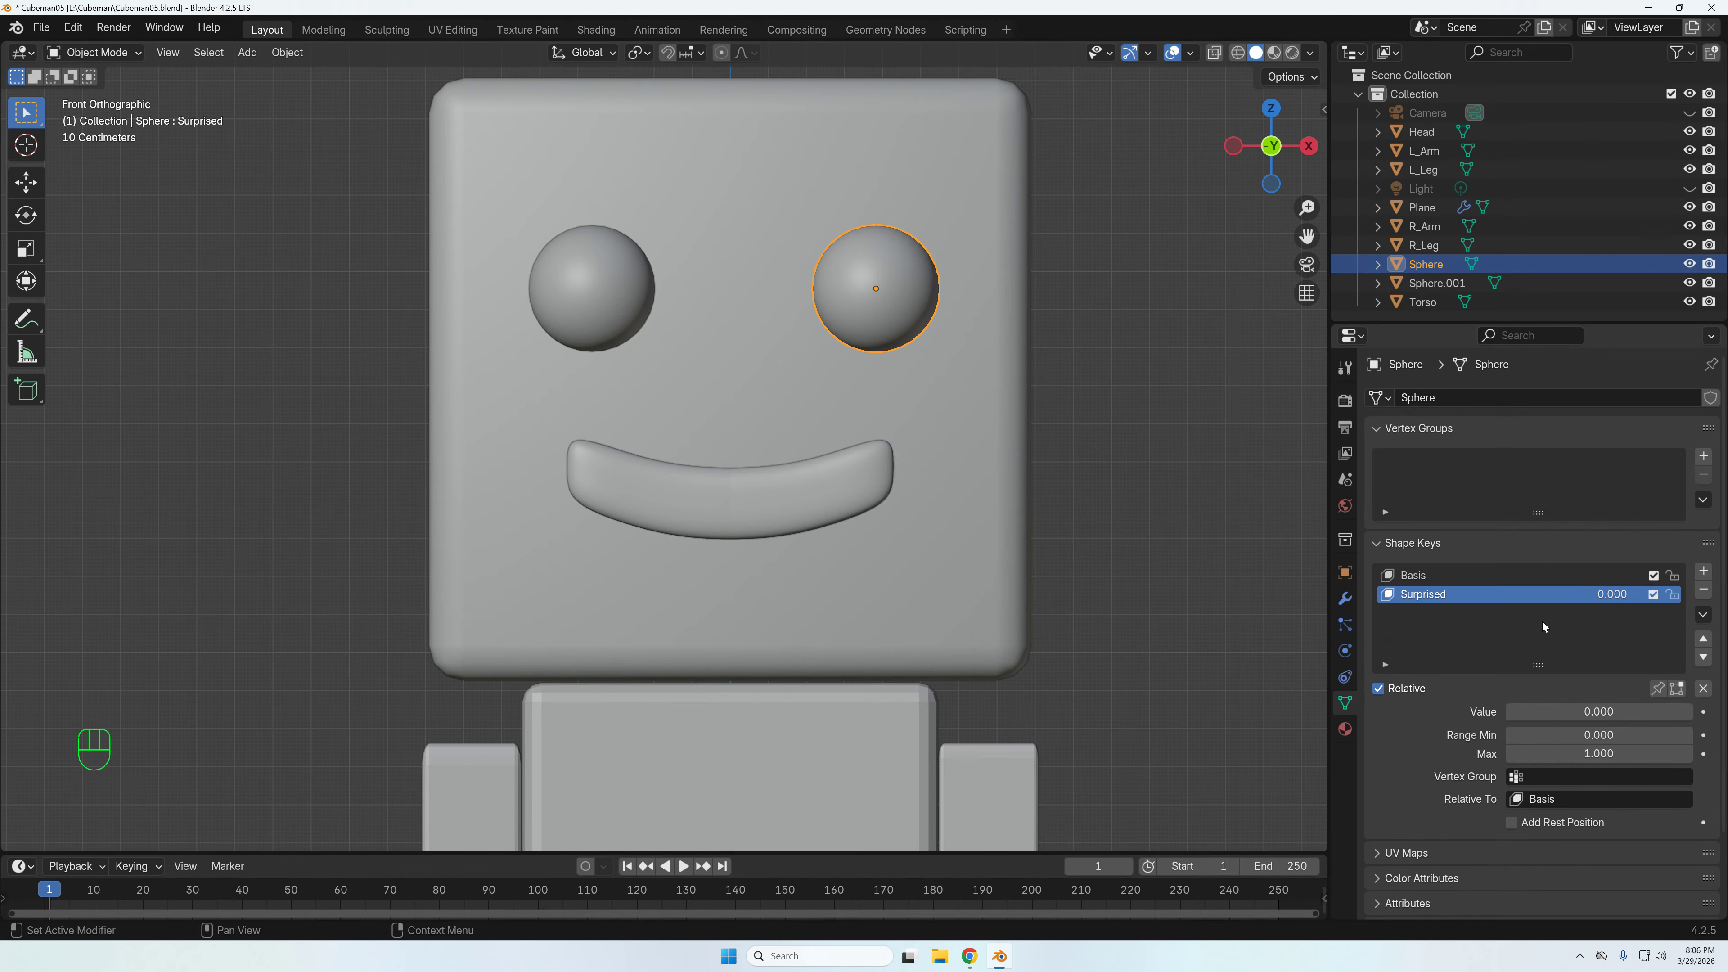
- Set the Surprised shape key's value to 1.0
{"action": "left_click", "coordinate": [1561, 713]}
{"action": "type", "text": "1"}
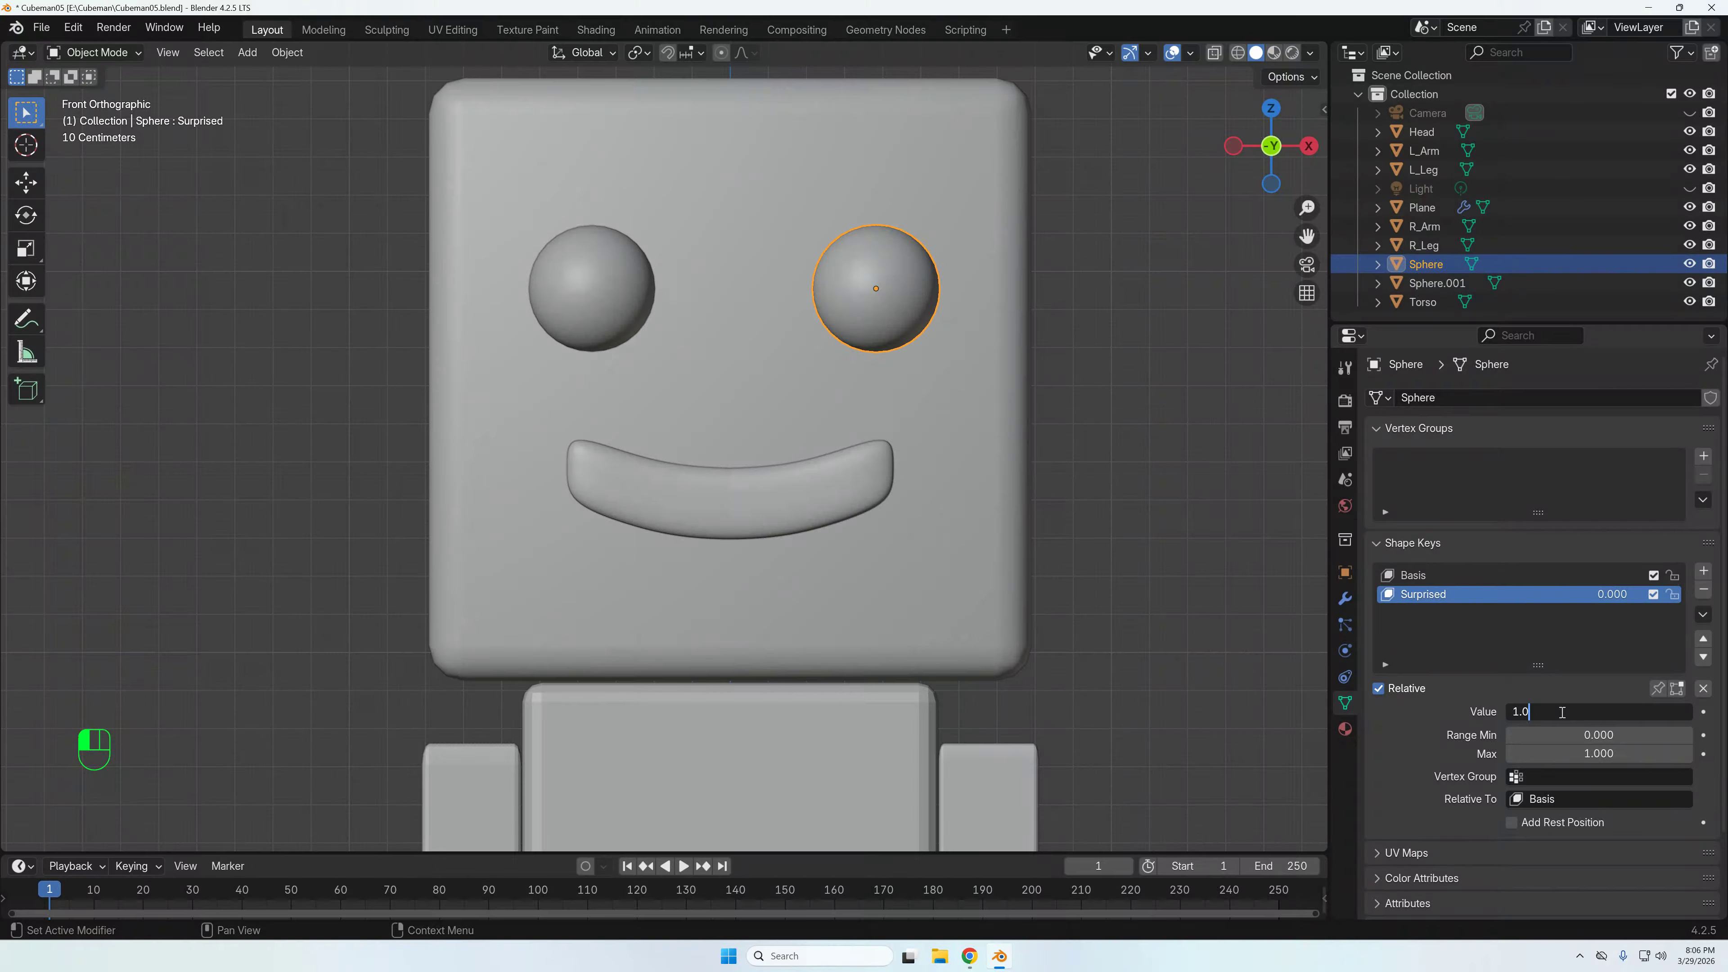
{"action": "key", "text": "Return"}
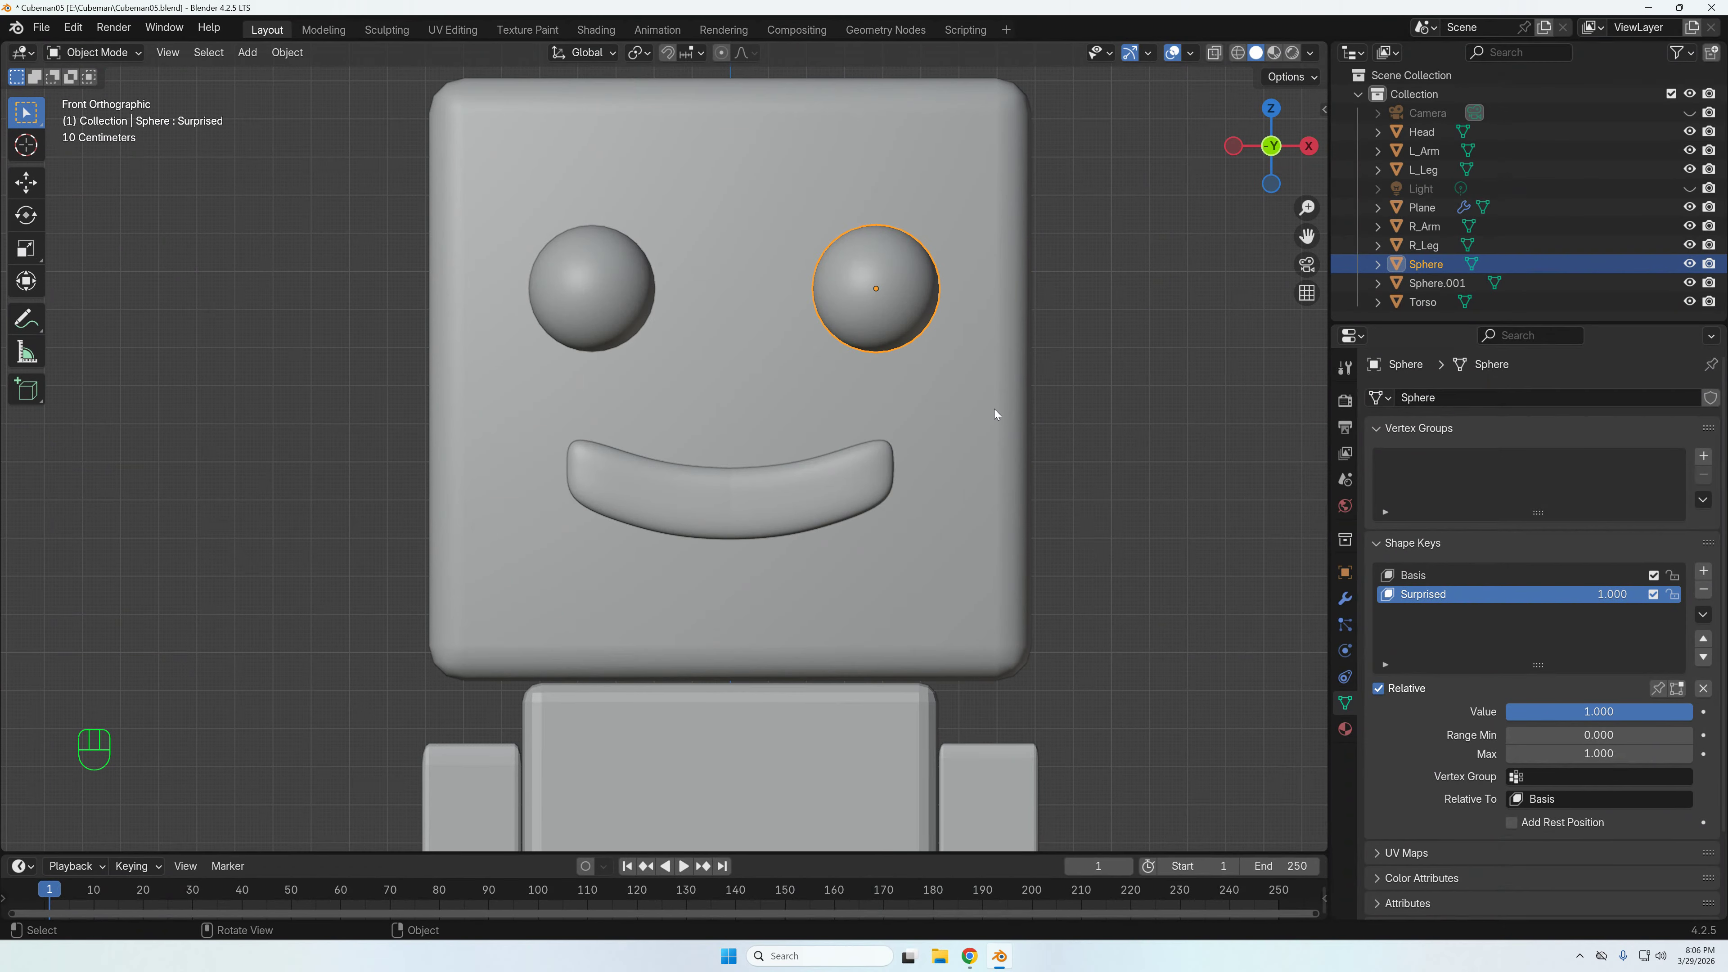
- Select all the +X eye's vertices in Edit Mode and, with proportional editing off, scale them to about 1.7 along Z
{"action": "key", "text": "Tab"}
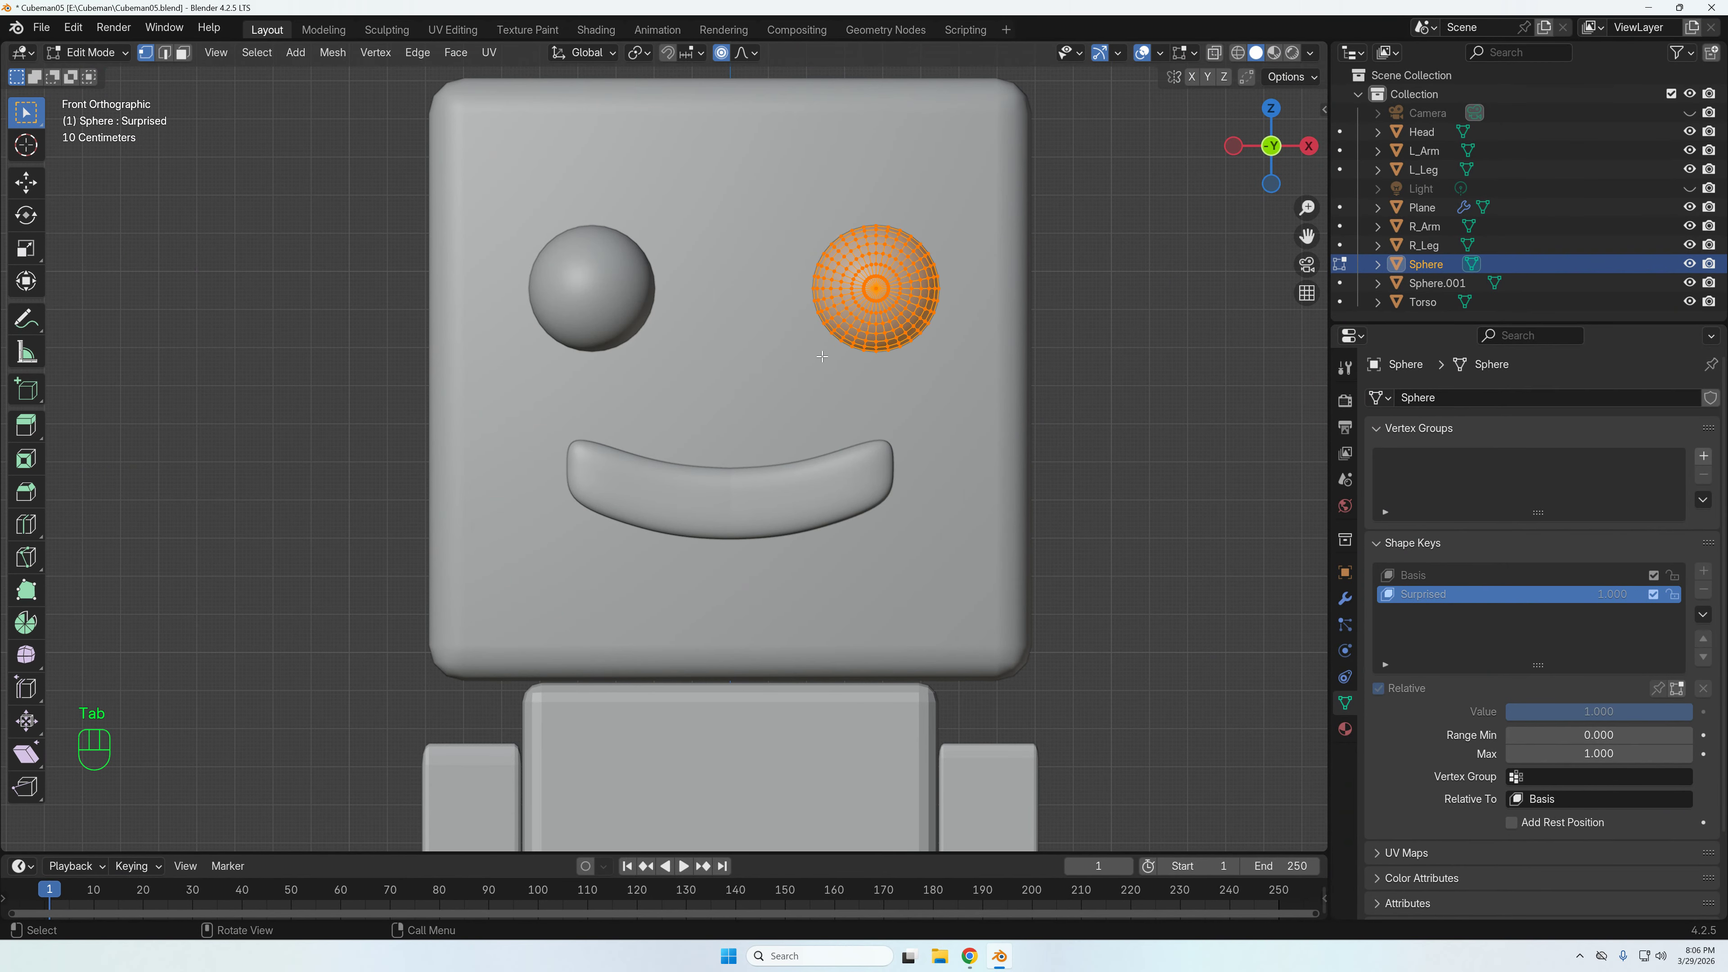
{"action": "left_click", "coordinate": [1215, 53]}
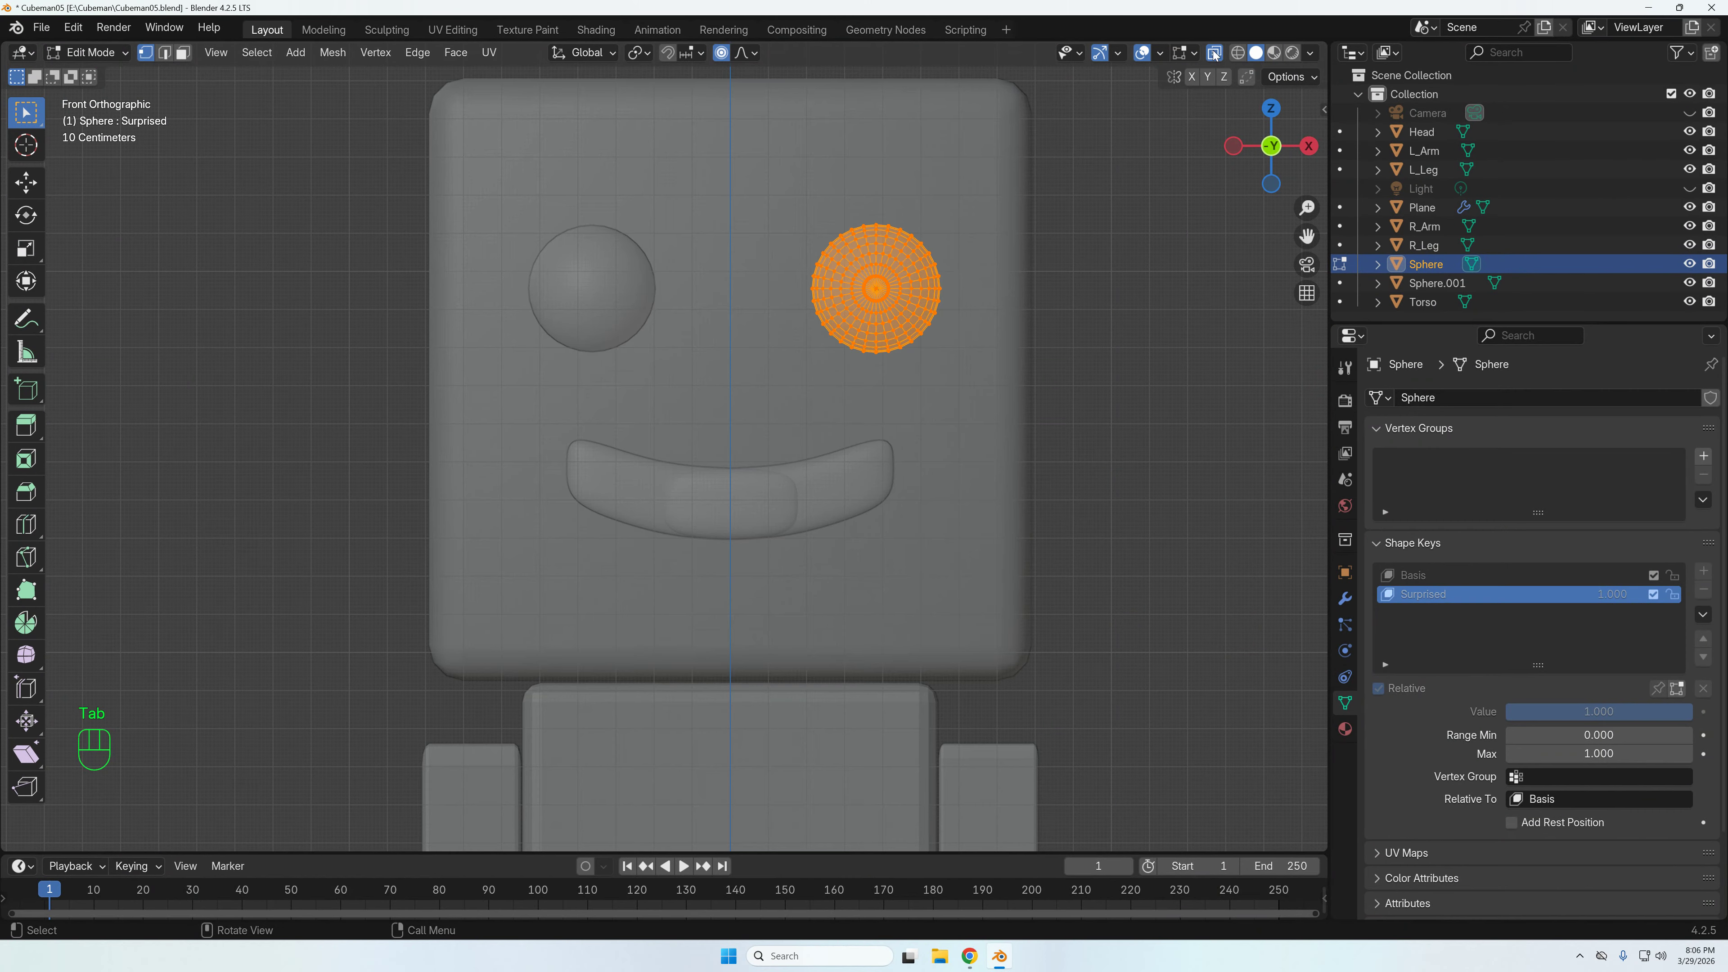
{"action": "left_click_drag", "start_coordinate": [780, 167], "coordinate": [977, 374]}
{"action": "left_click", "coordinate": [722, 54]}
{"action": "key", "text": "s"}
{"action": "key", "text": "z"}
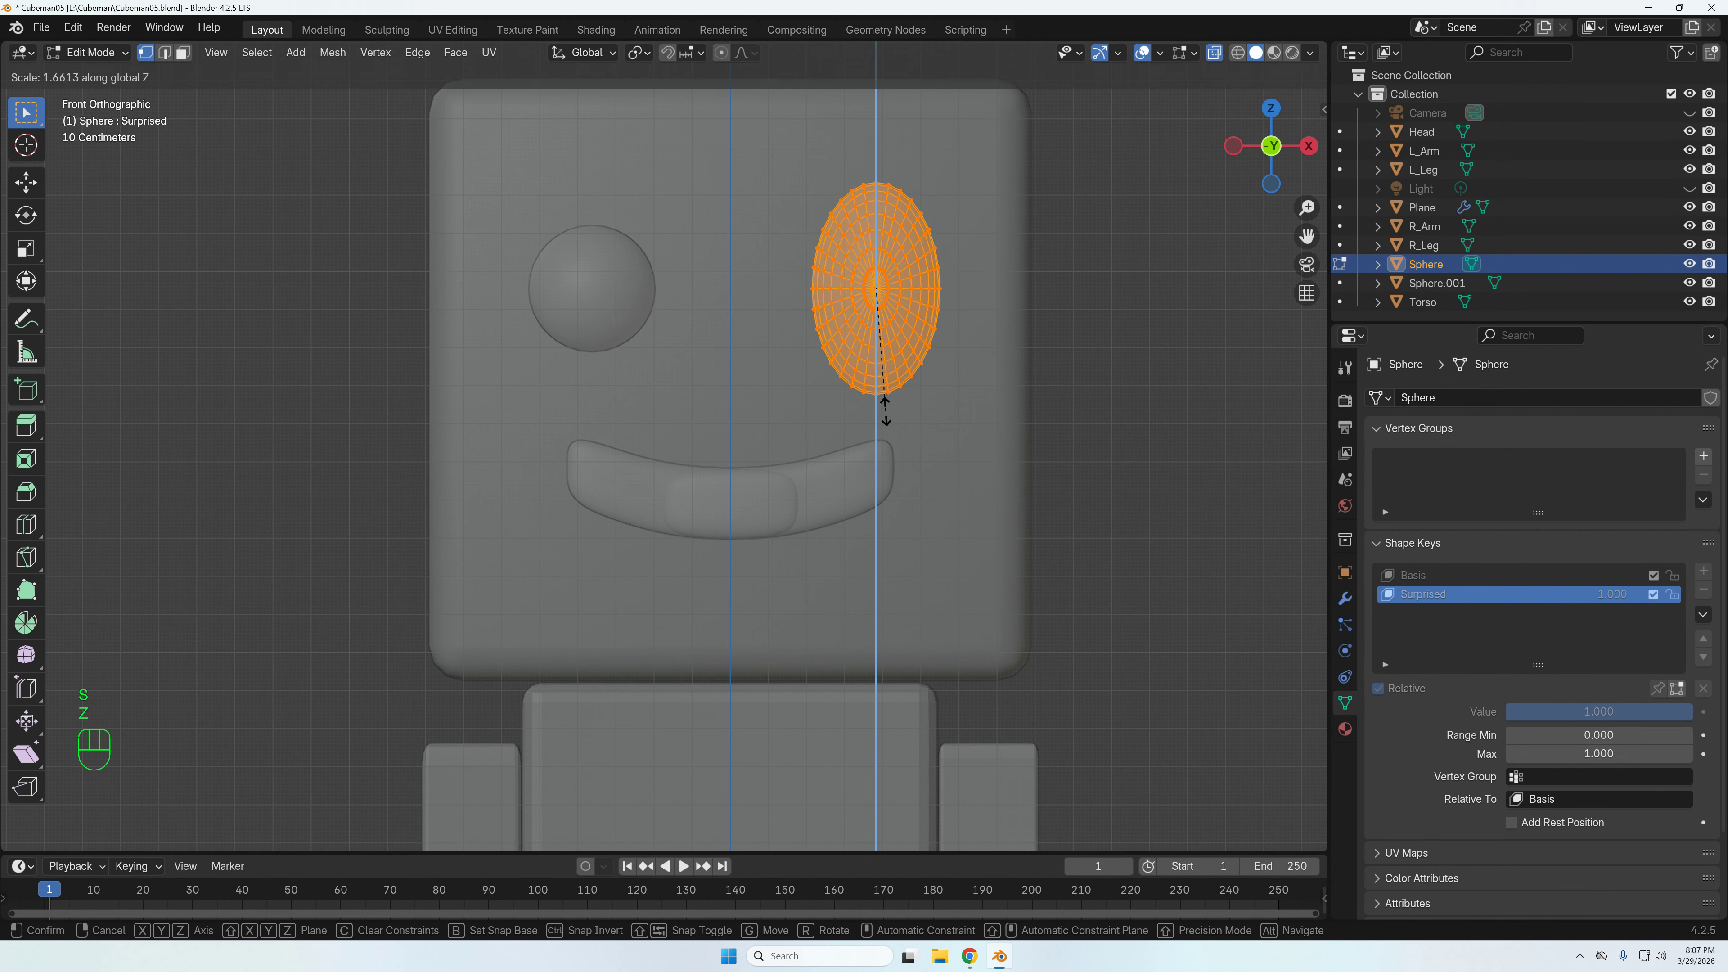
{"action": "left_click", "coordinate": [883, 413]}
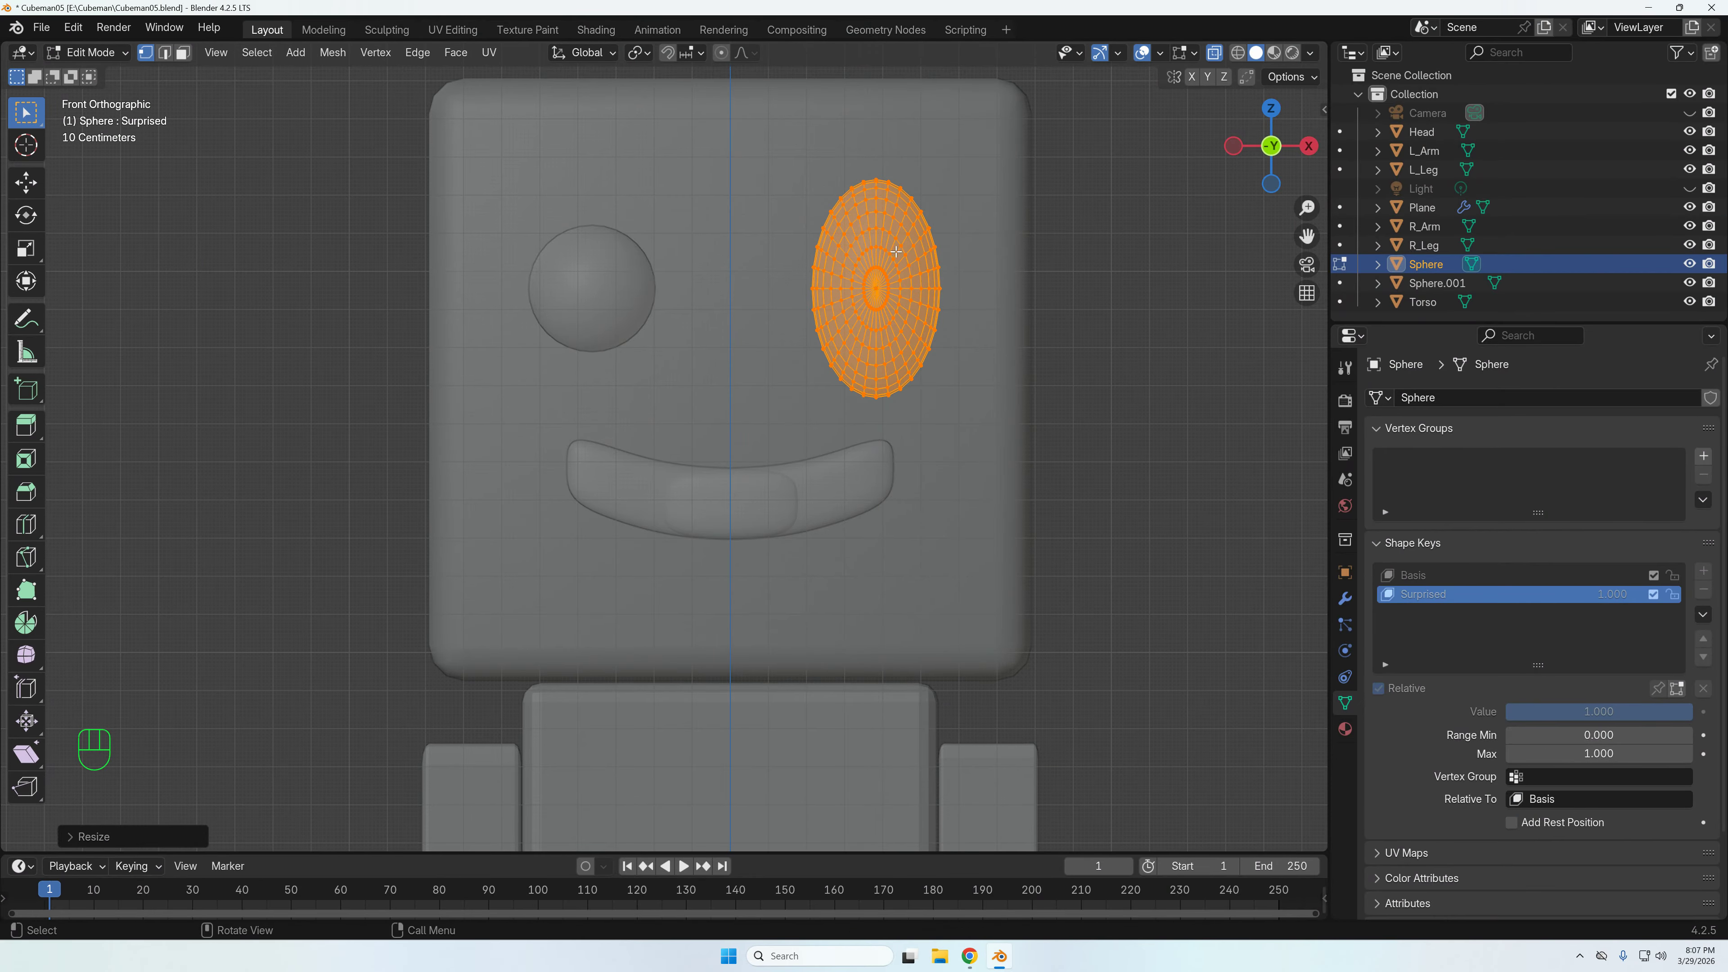
{"action": "key", "text": "alt+z"}
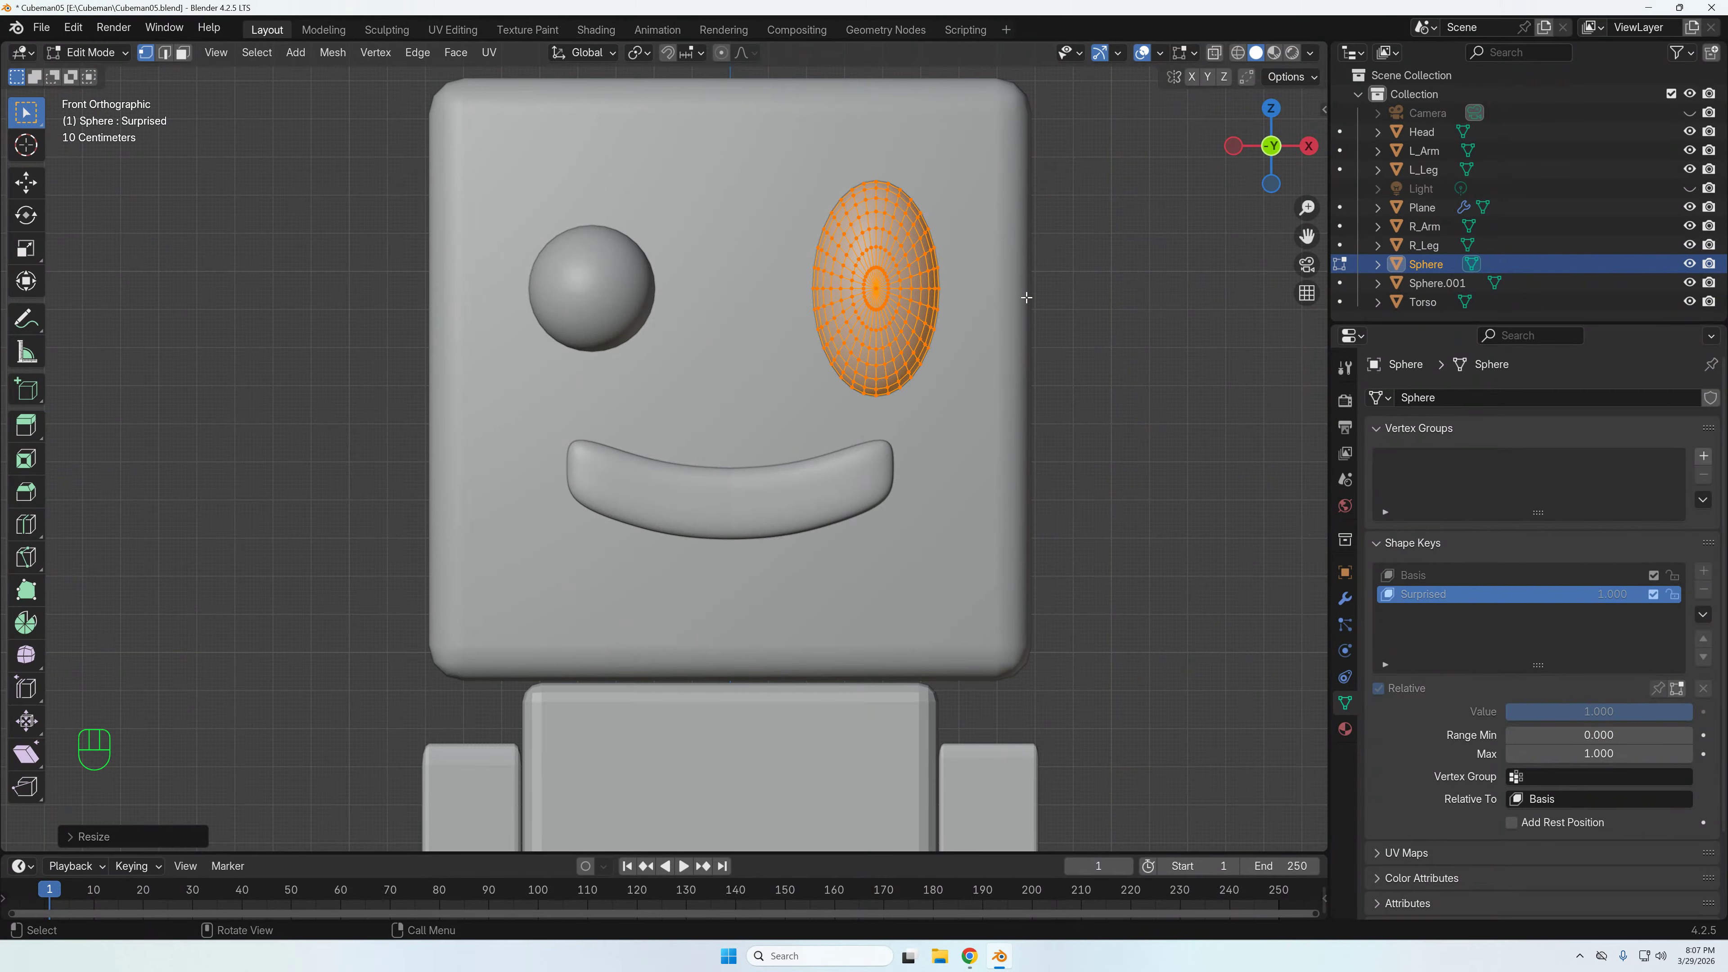
- Return to Object Mode, try the Surprised shape key's value and set its Range Min to -0.7
{"action": "key", "text": "Tab"}
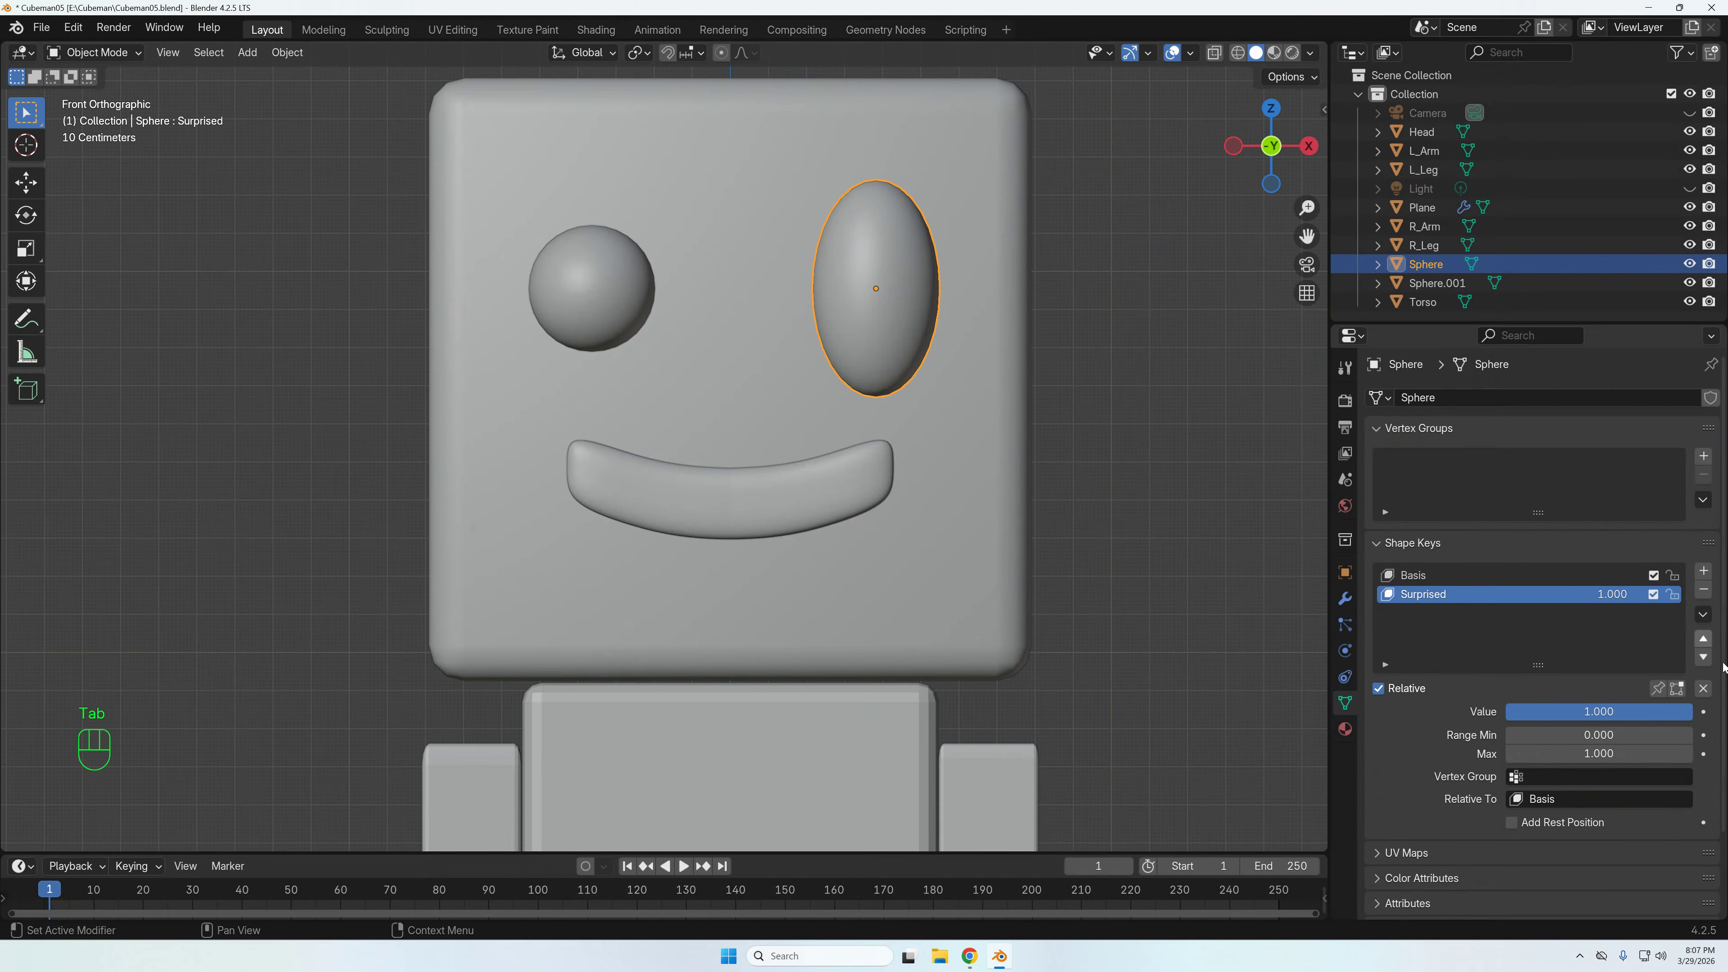
{"action": "mouse_move", "coordinate": [1662, 712]}
{"action": "left_mouse_down"}
{"action": "mouse_move", "coordinate": [1506, 712]}
{"action": "mouse_move", "coordinate": [1685, 712]}
{"action": "left_mouse_up"}
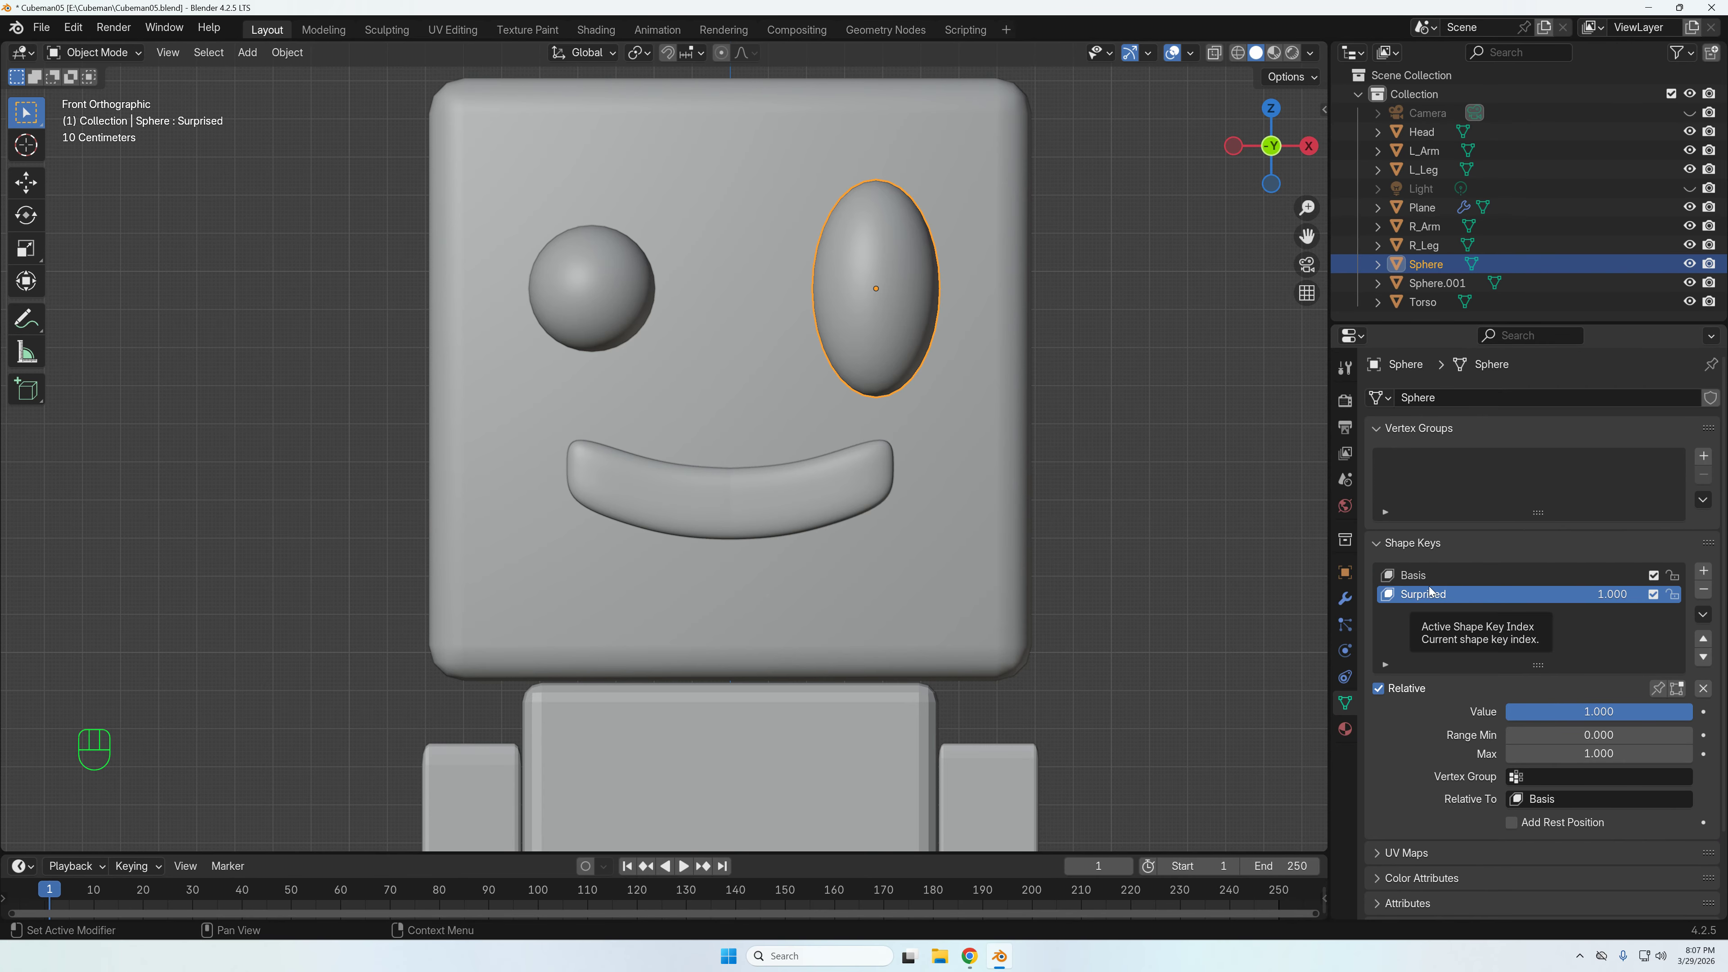
{"action": "left_click", "coordinate": [1550, 741]}
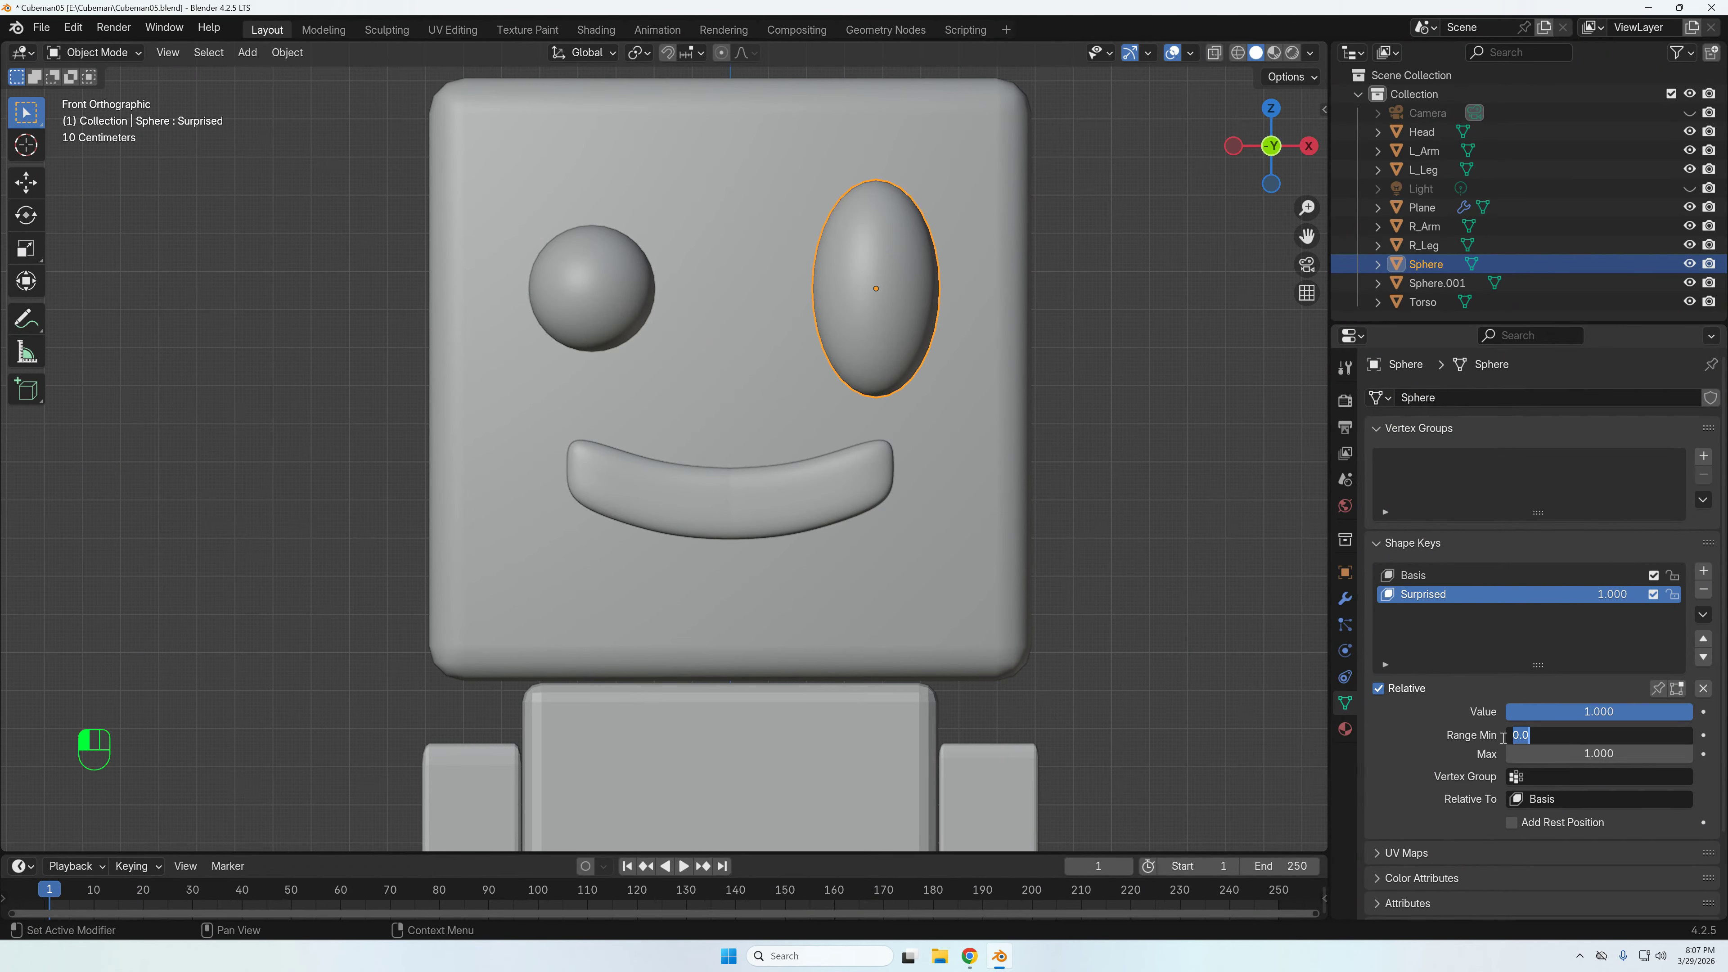
{"action": "type", "text": "-0"}
{"action": "type", "text": "."}
{"action": "type", "text": "7"}
{"action": "key", "text": "Return"}
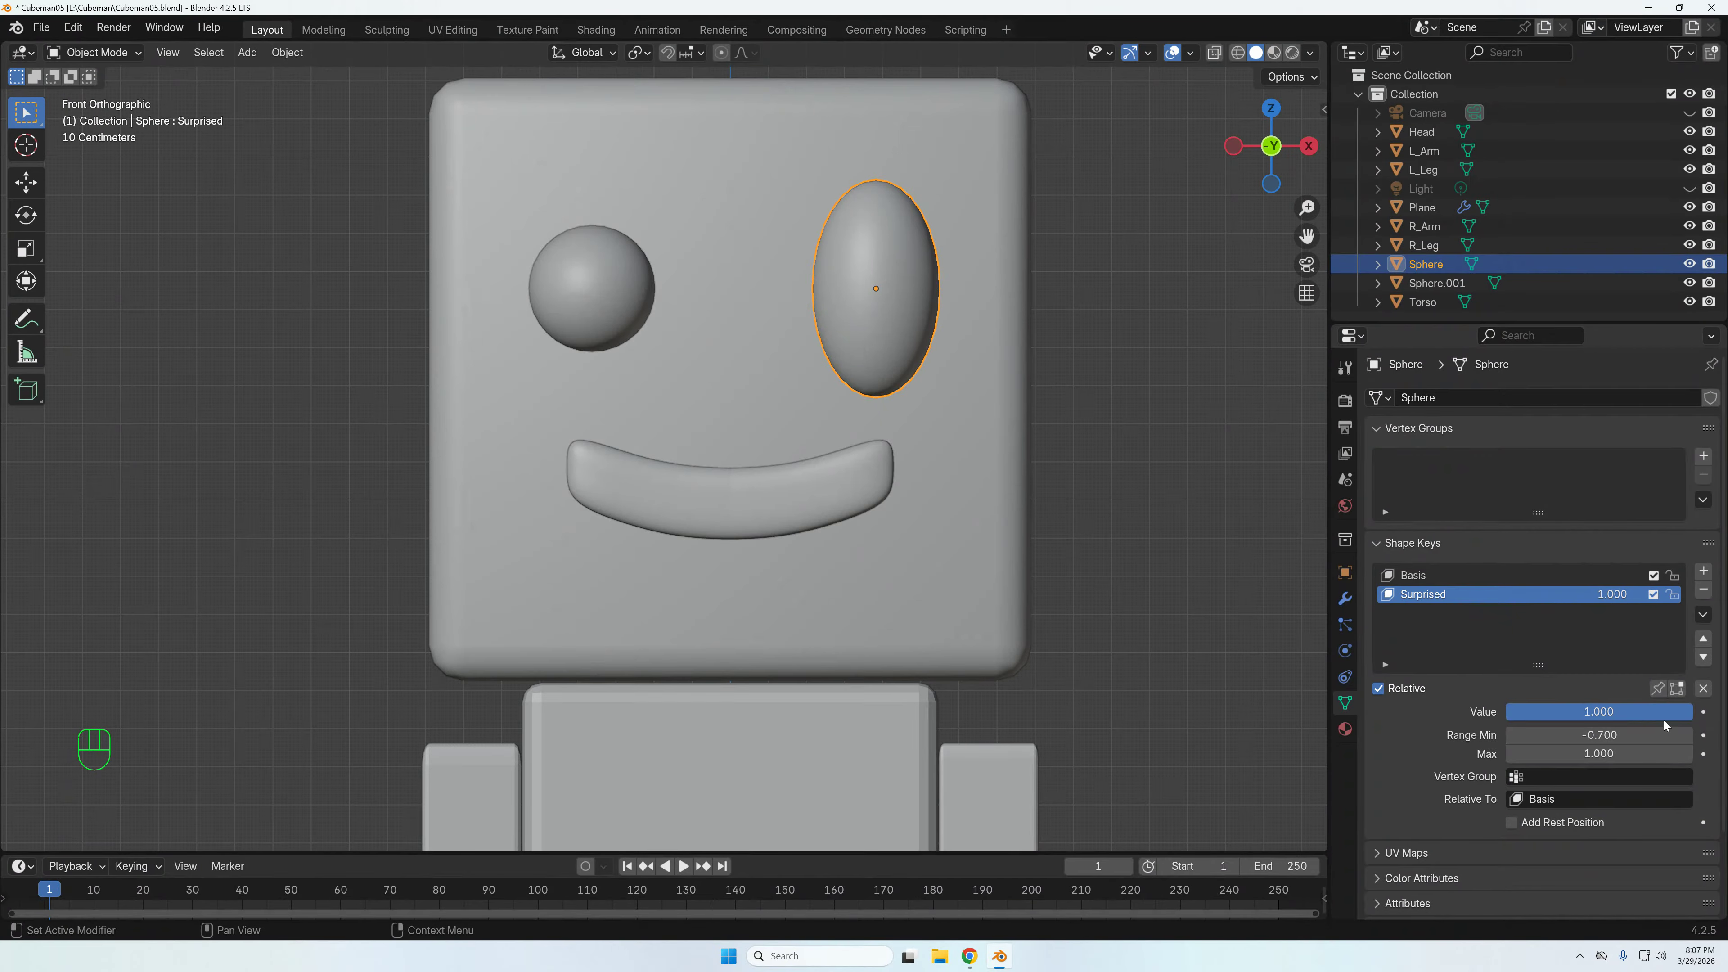
- Preview the Surprised shape key by sweeping its value to -0.700 and back to 1.000, and set the value to 0
{"action": "left_click_drag", "start_coordinate": [1690, 712], "coordinate": [1507, 711]}
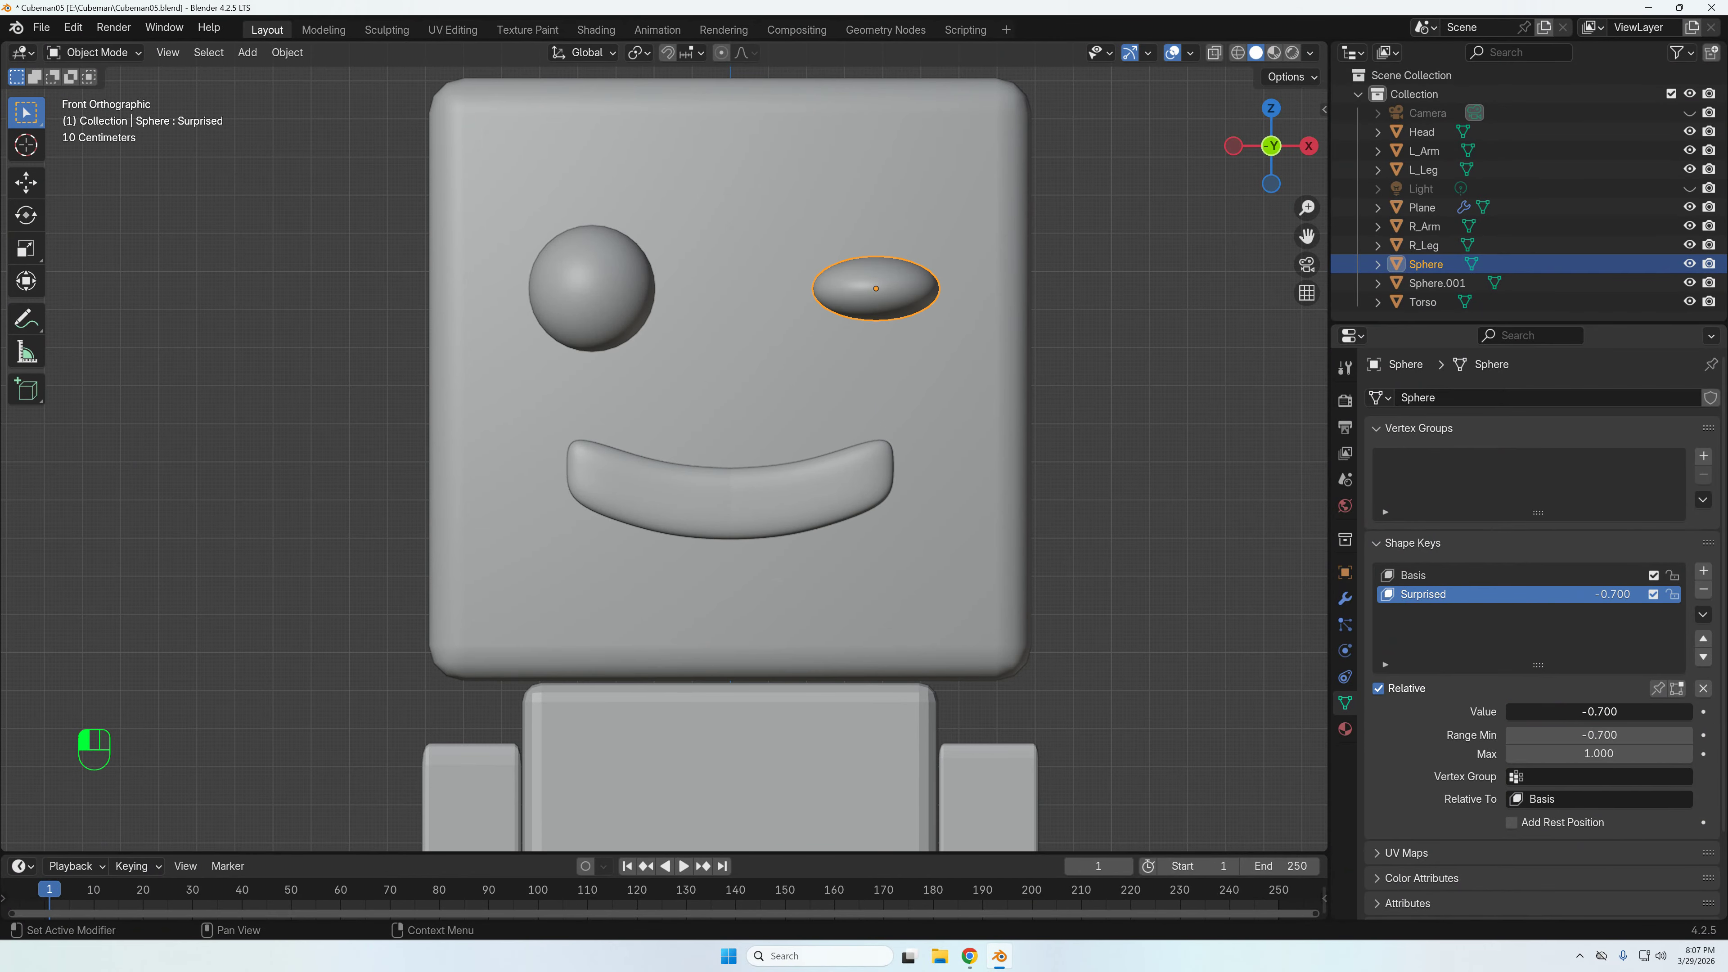
{"action": "left_click_drag", "start_coordinate": [1507, 711], "coordinate": [1660, 711]}
{"action": "left_click", "coordinate": [1602, 709]}
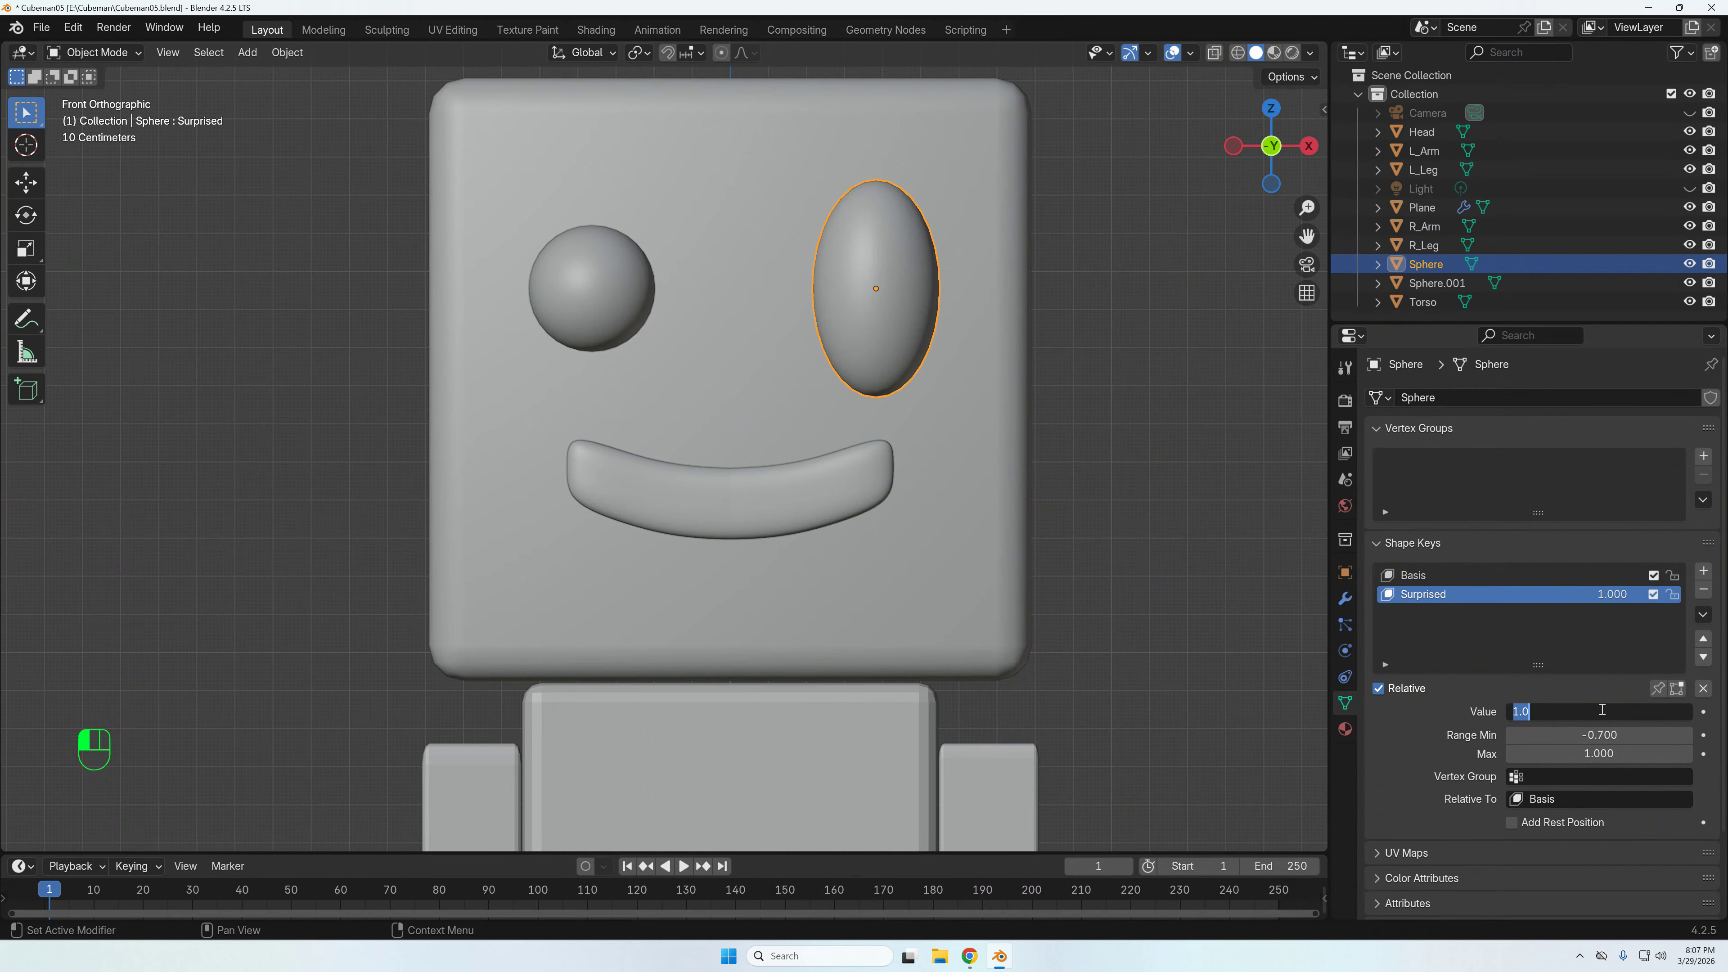
{"action": "type", "text": "0"}
{"action": "key", "text": "Return"}
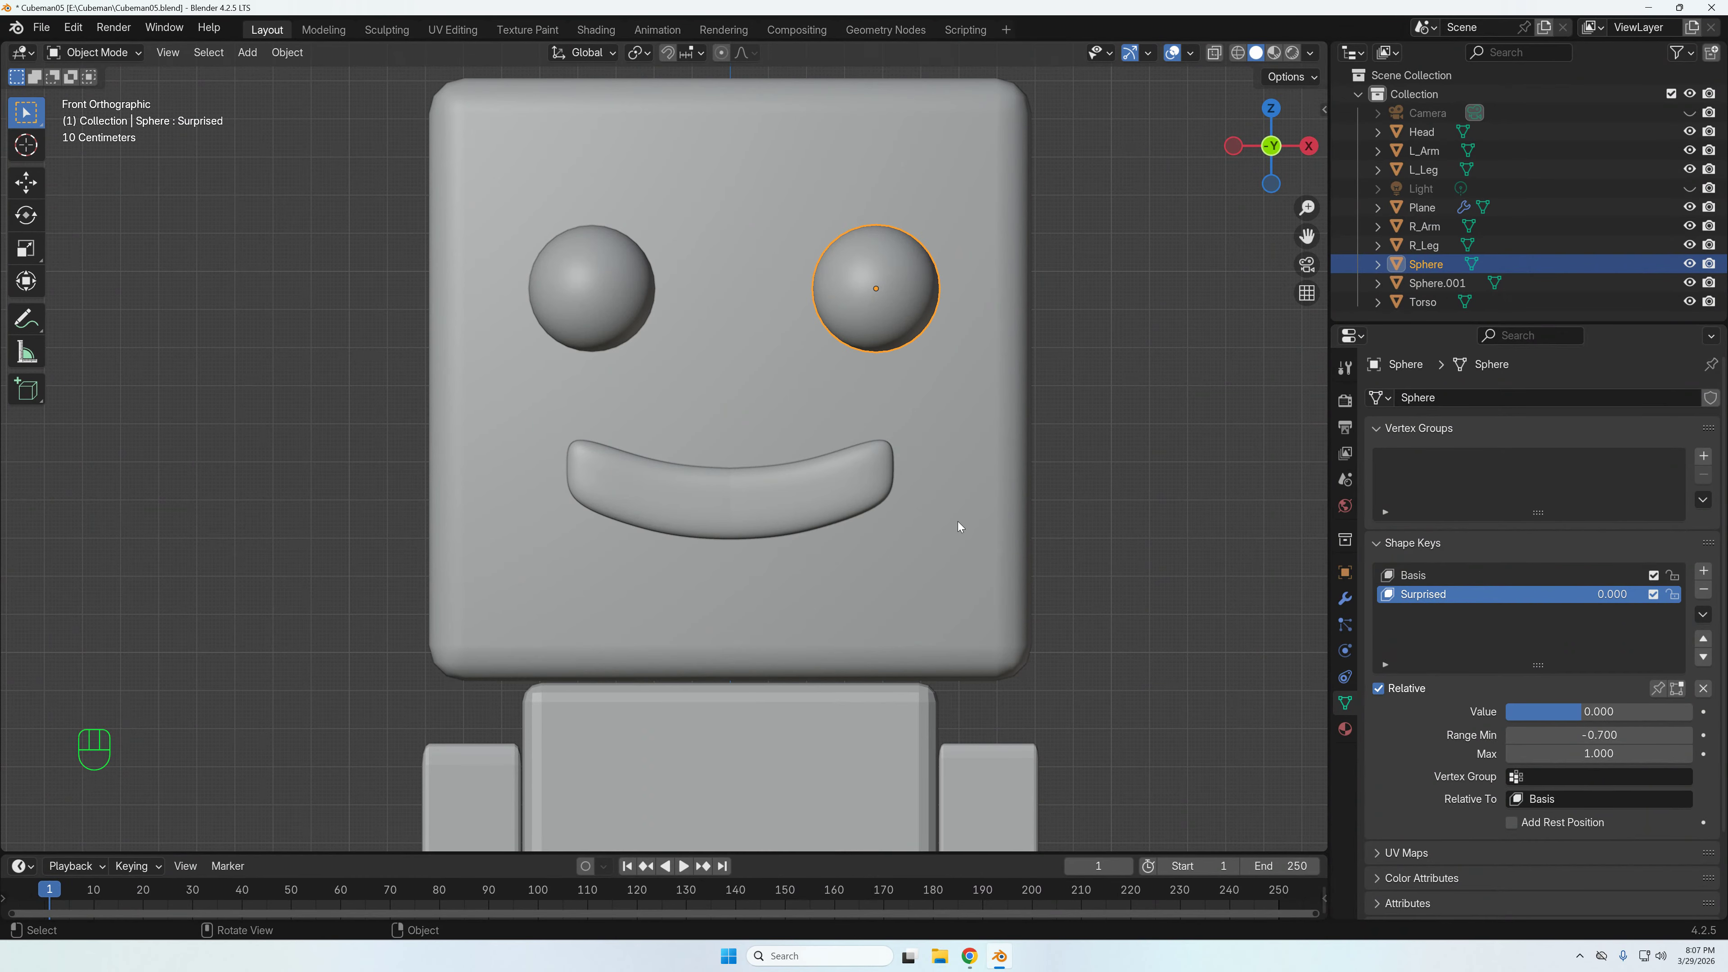
- Compare the two eyes' shape key lists and delete the -X eye sphere, which has no shape keys
{"action": "left_click", "coordinate": [601, 305]}
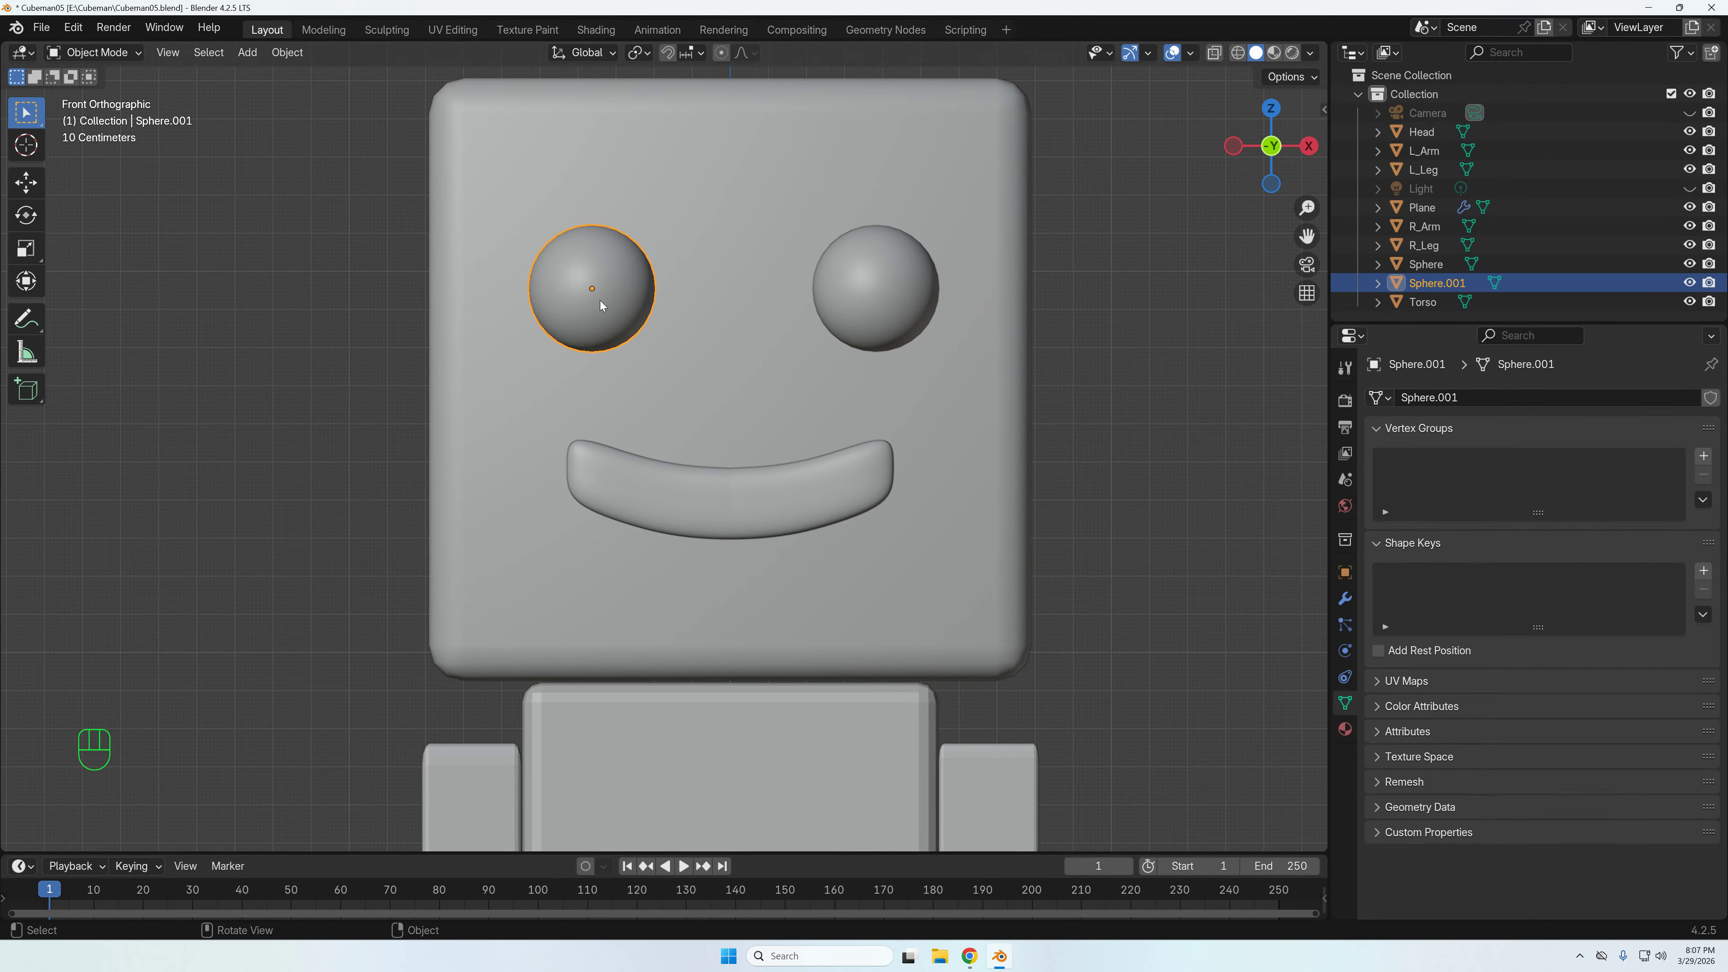
{"action": "left_click", "coordinate": [837, 286]}
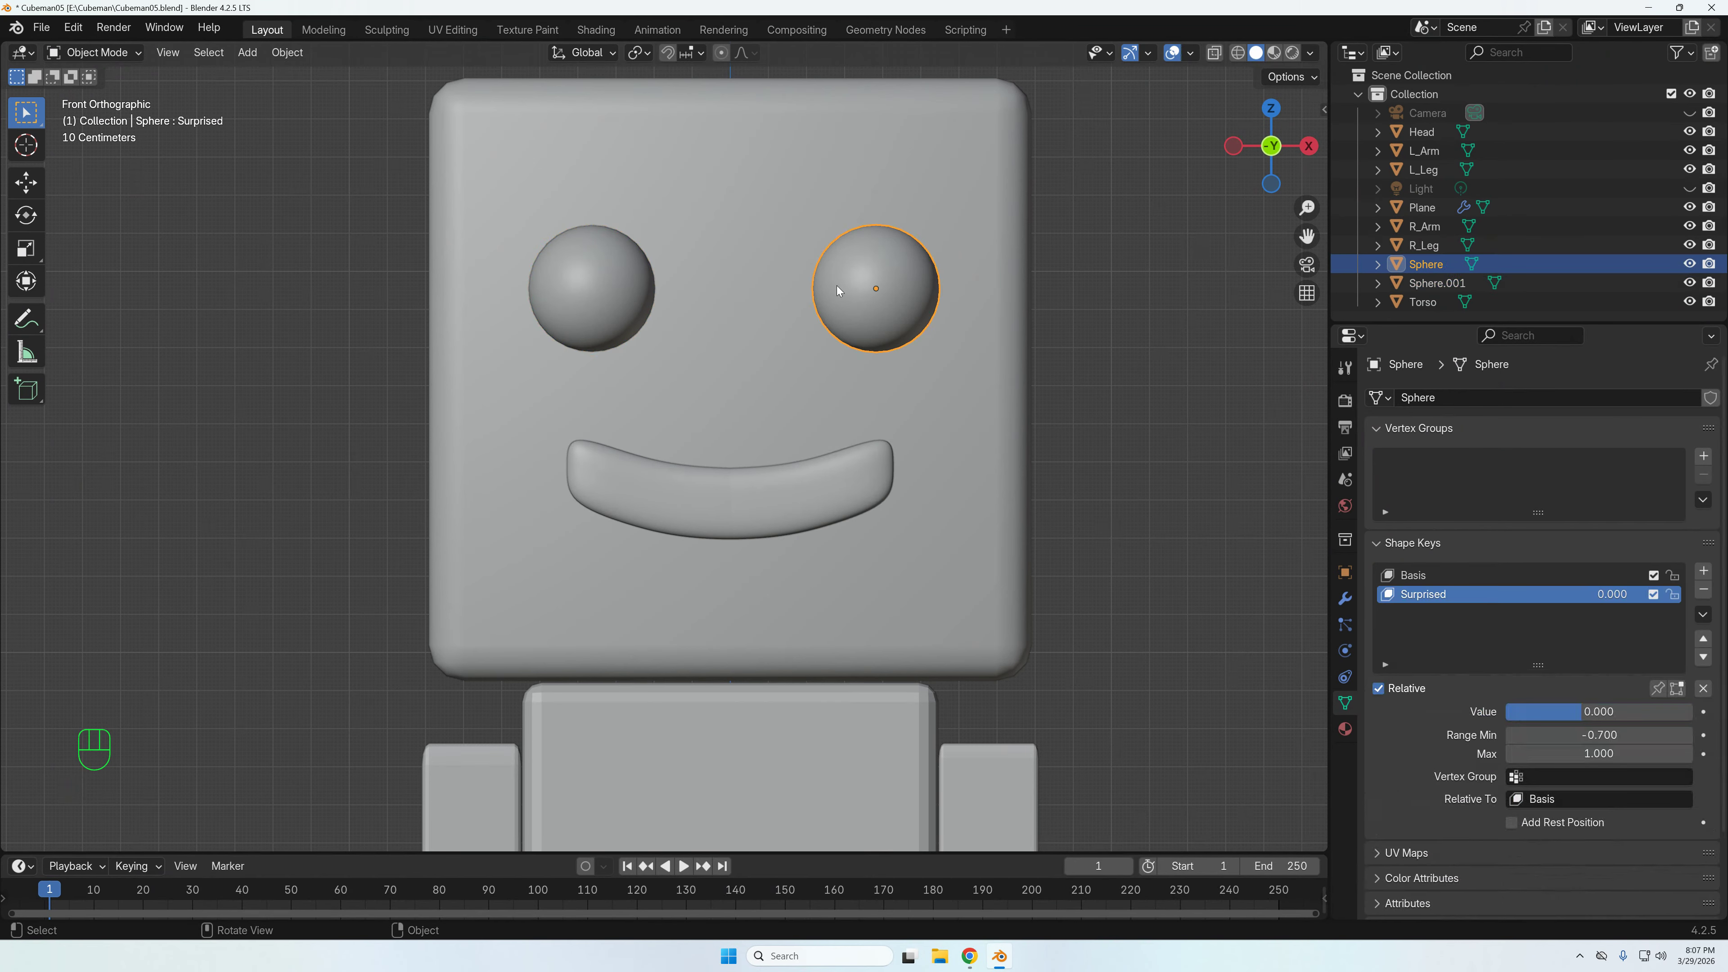
{"action": "left_click", "coordinate": [612, 335]}
{"action": "left_click", "coordinate": [887, 296]}
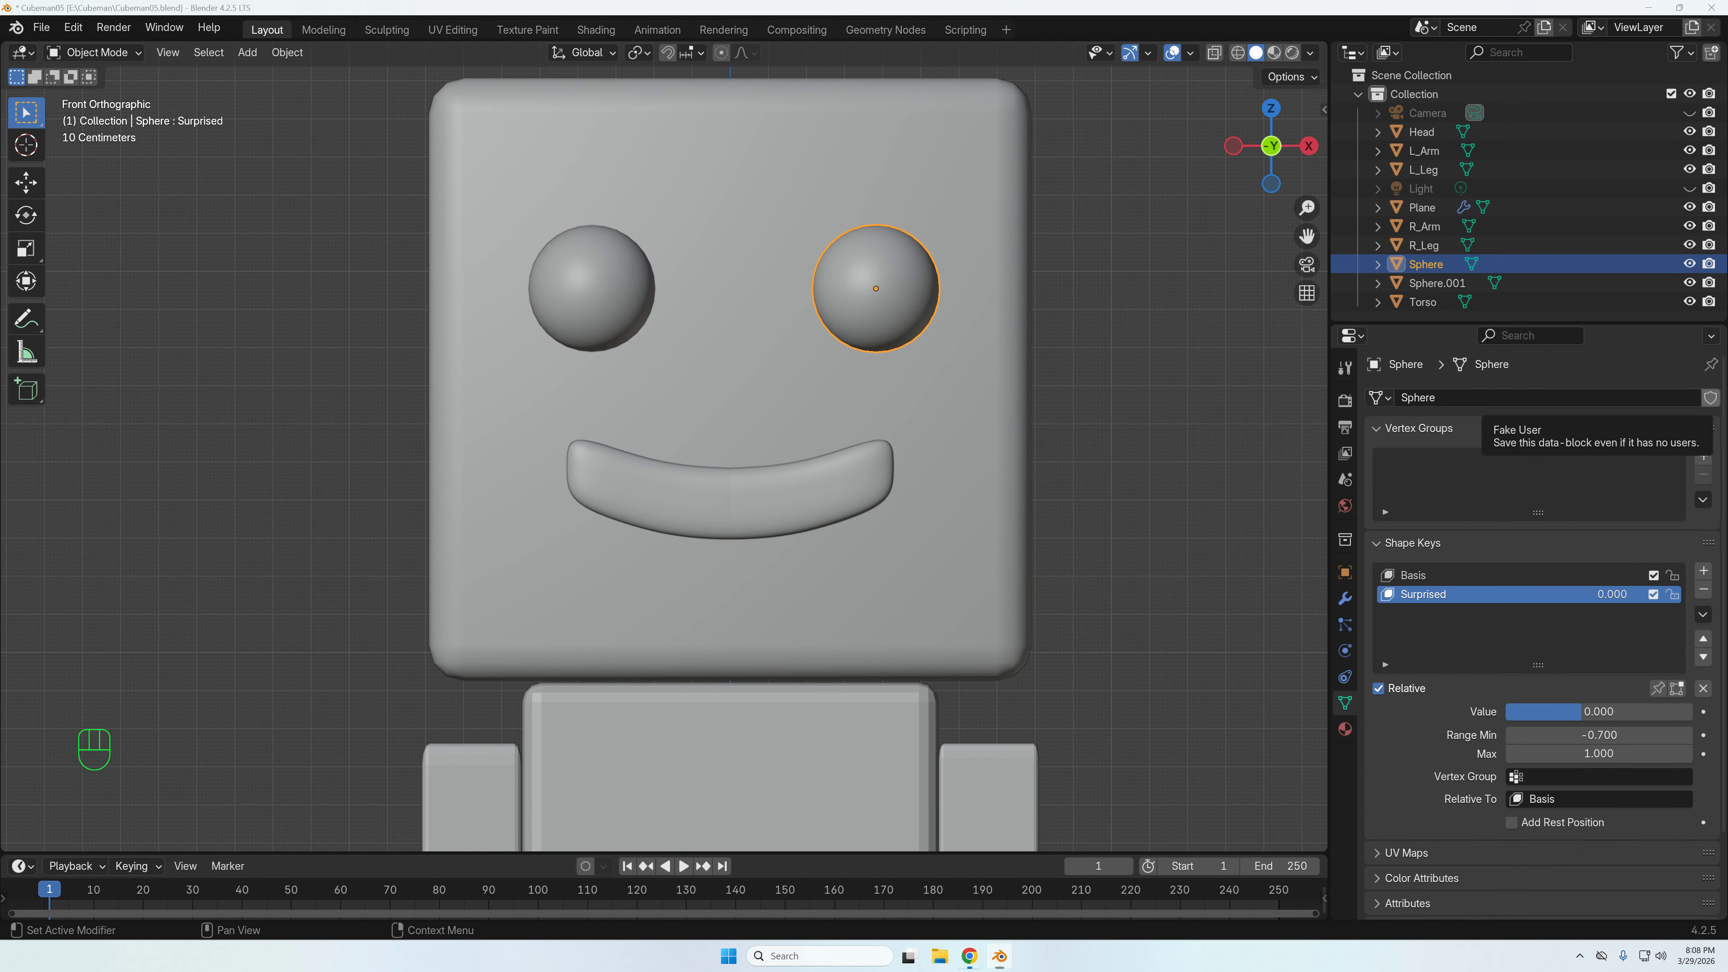
{"action": "left_click", "coordinate": [614, 312]}
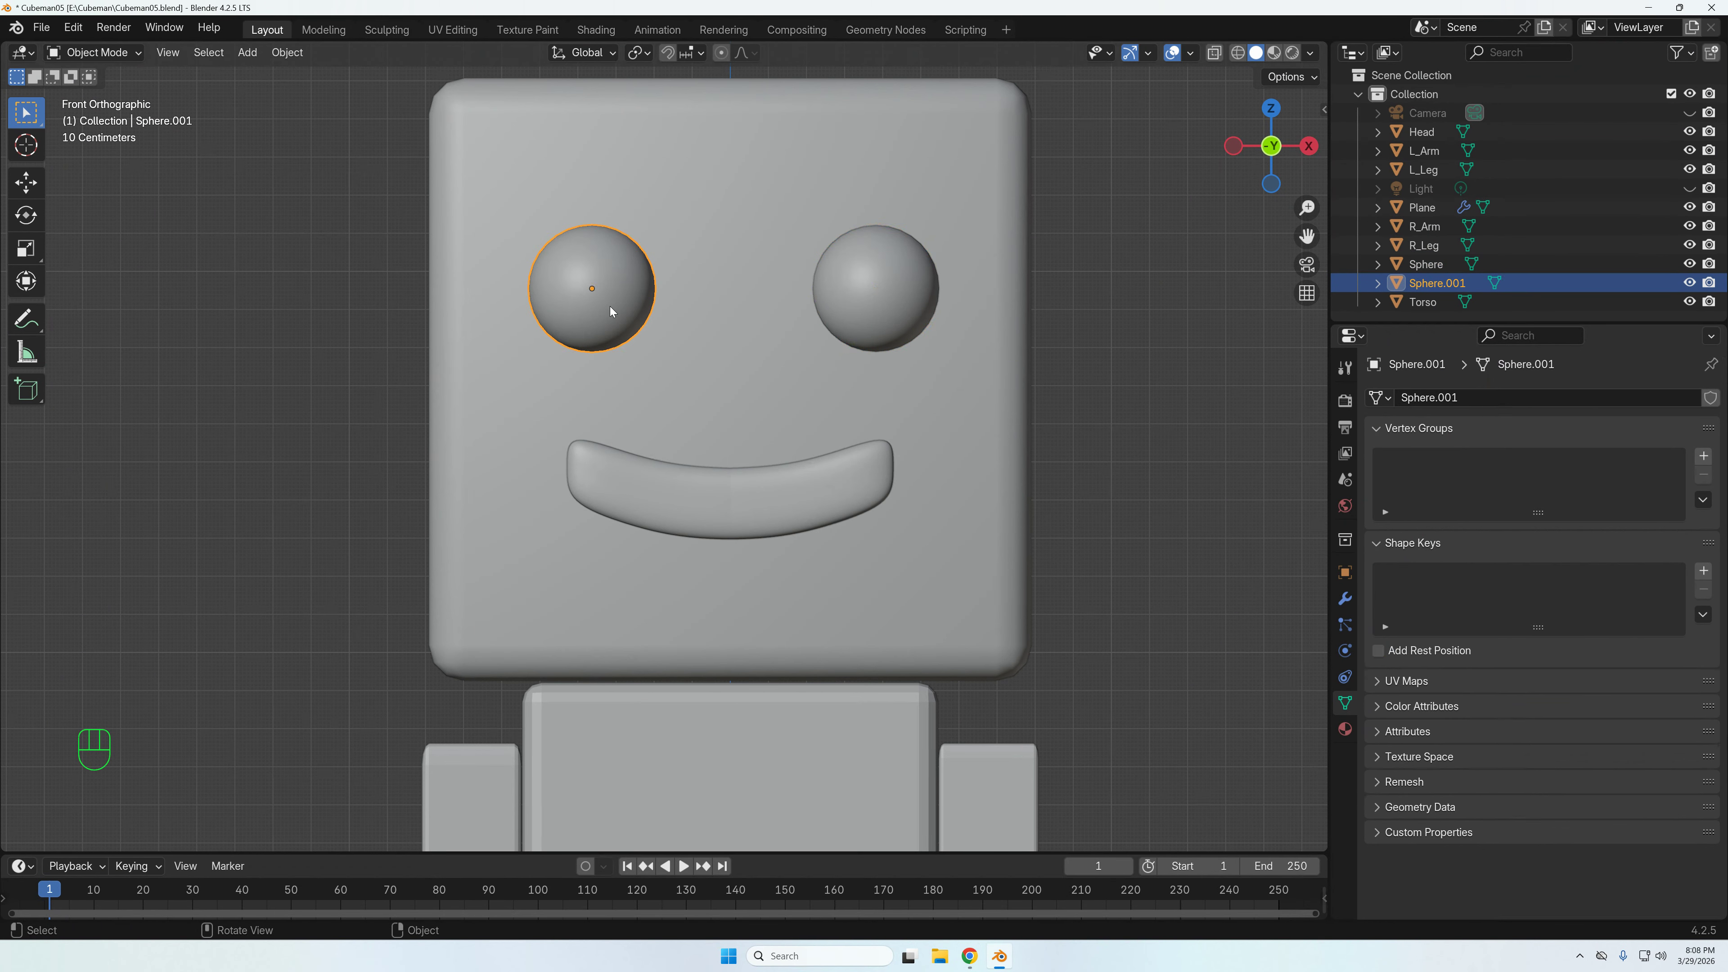
{"action": "key", "text": "x"}
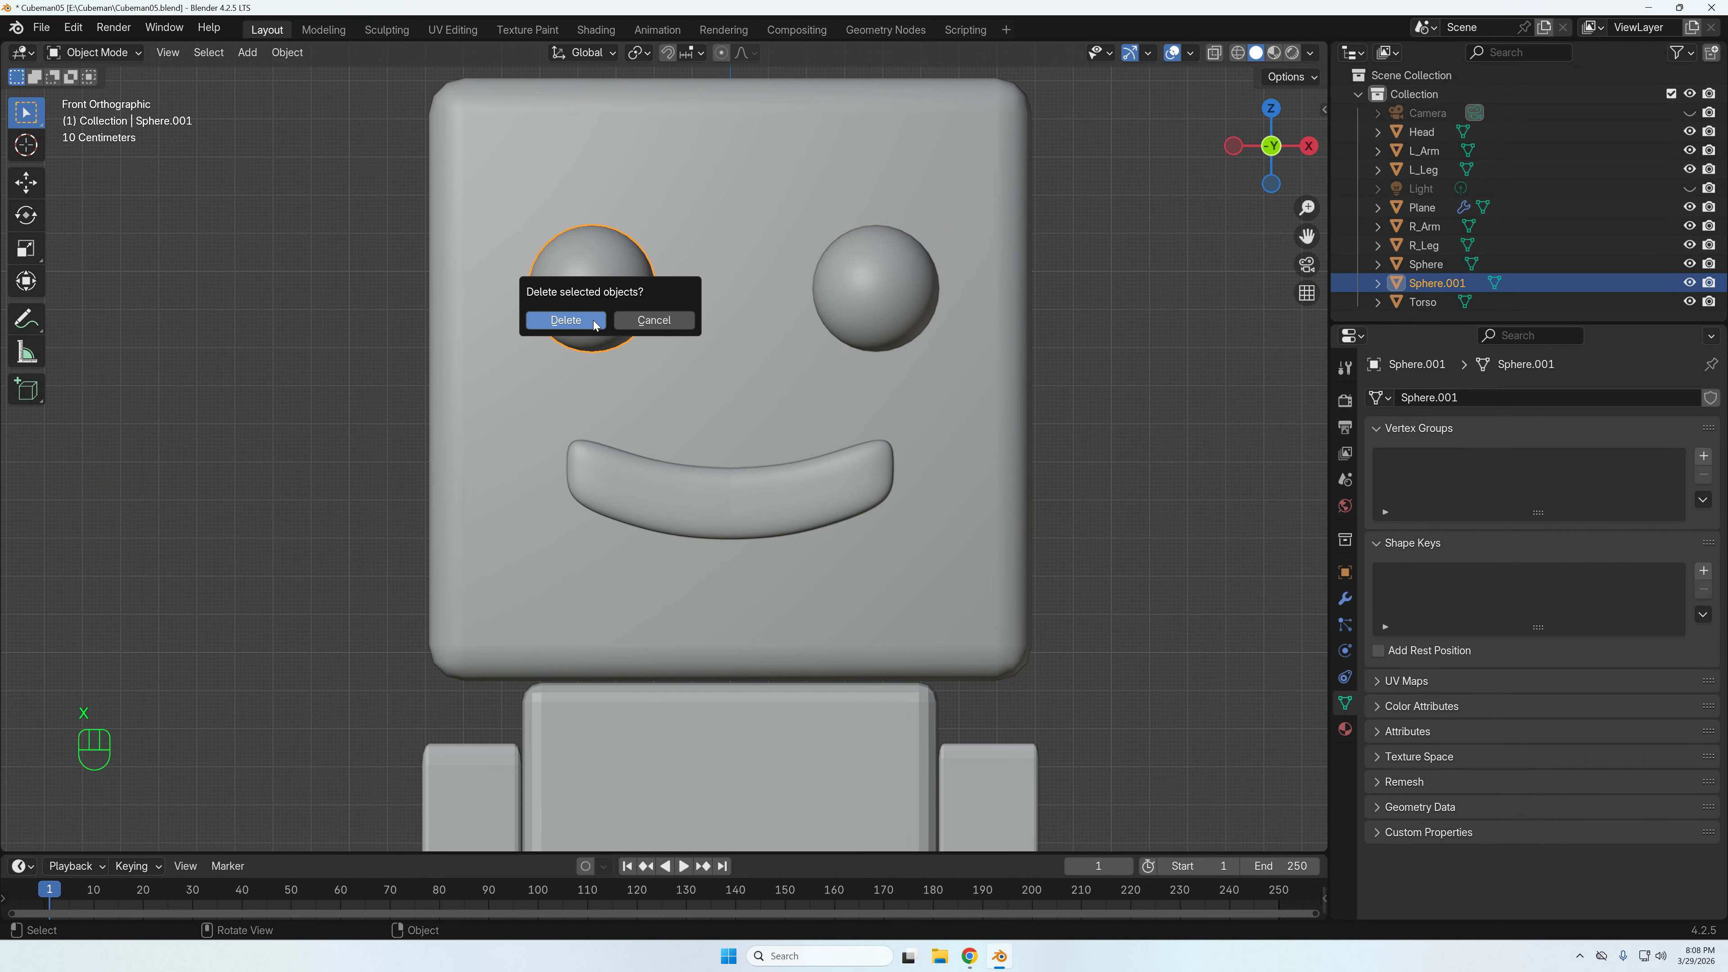
{"action": "left_click", "coordinate": [593, 323]}
- Duplicate the +X eye with its Surprised shape key, place the copy about -0.74 m along X, and deselect it
{"action": "left_click", "coordinate": [869, 292]}
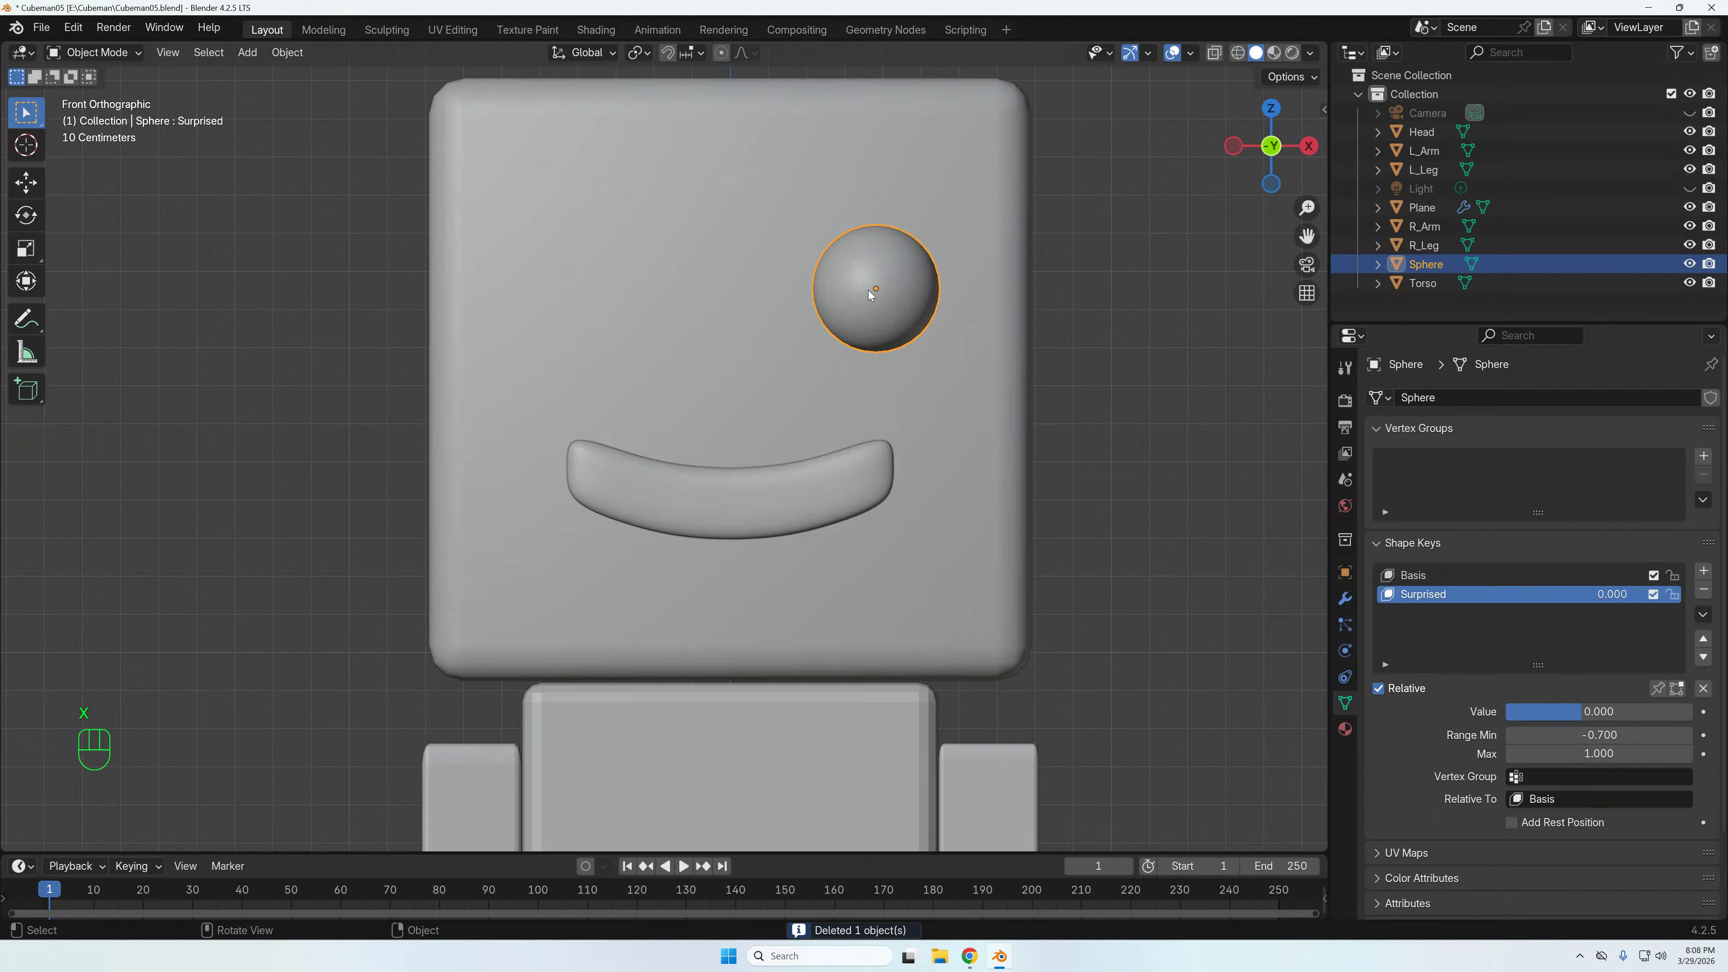
{"action": "key", "text": "shift+d"}
{"action": "key", "text": "x"}
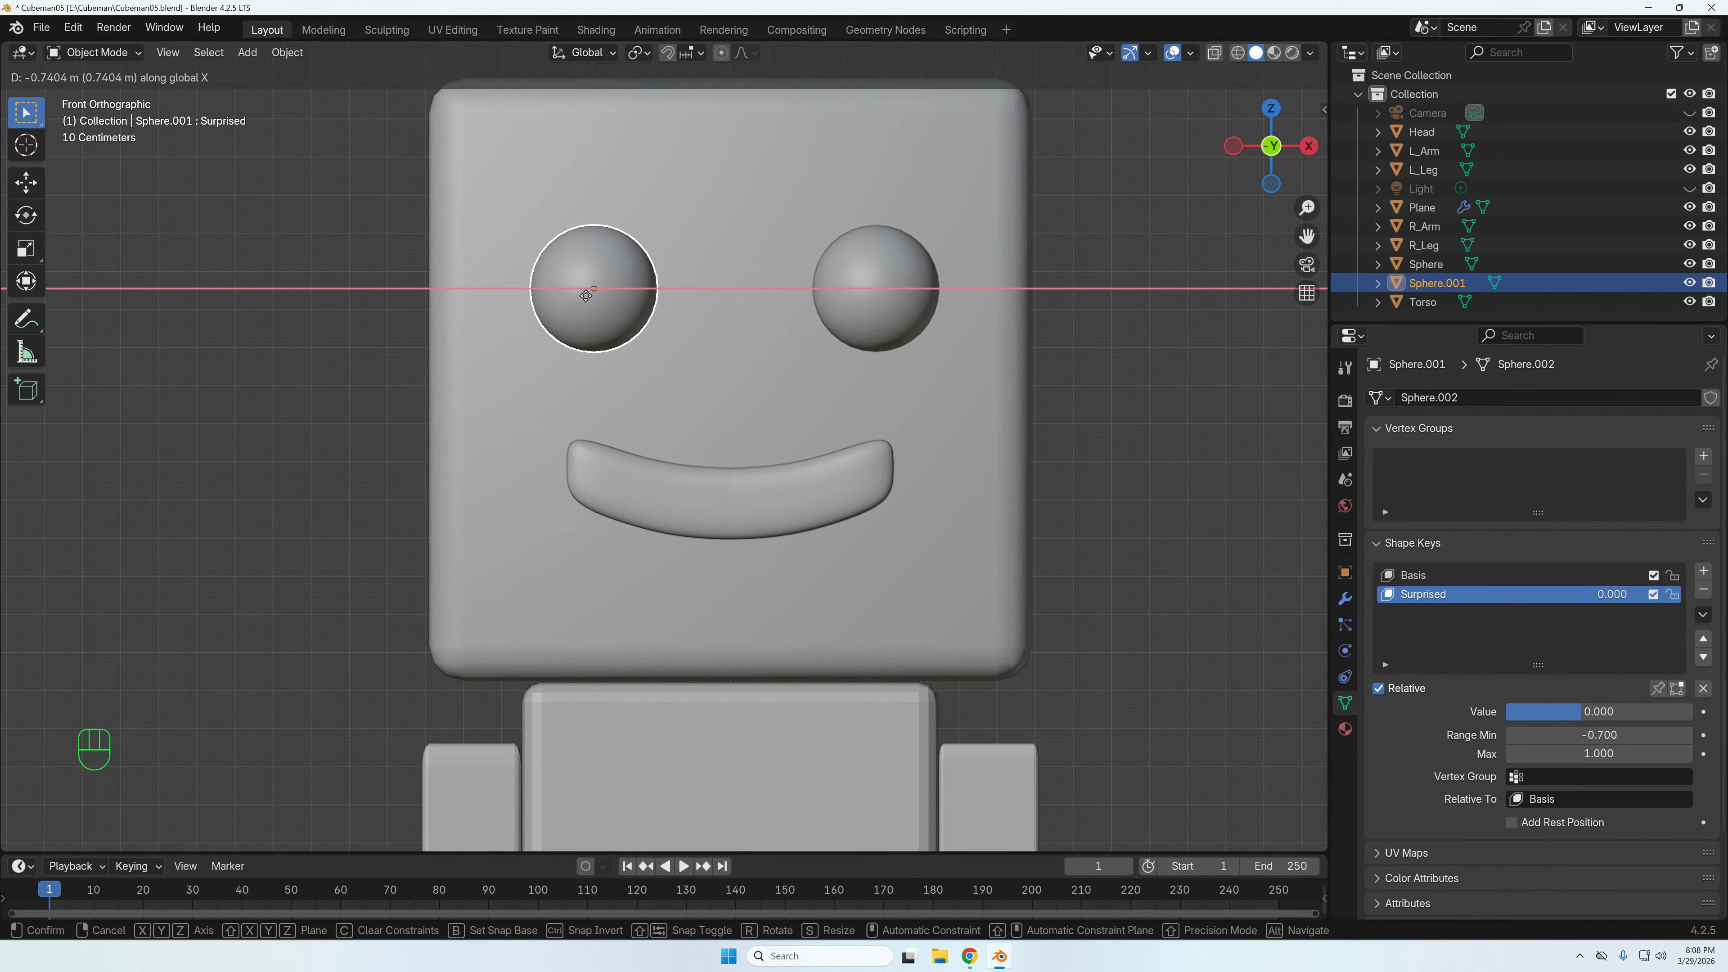
{"action": "left_click", "coordinate": [588, 299]}
{"action": "left_click", "coordinate": [1125, 509]}
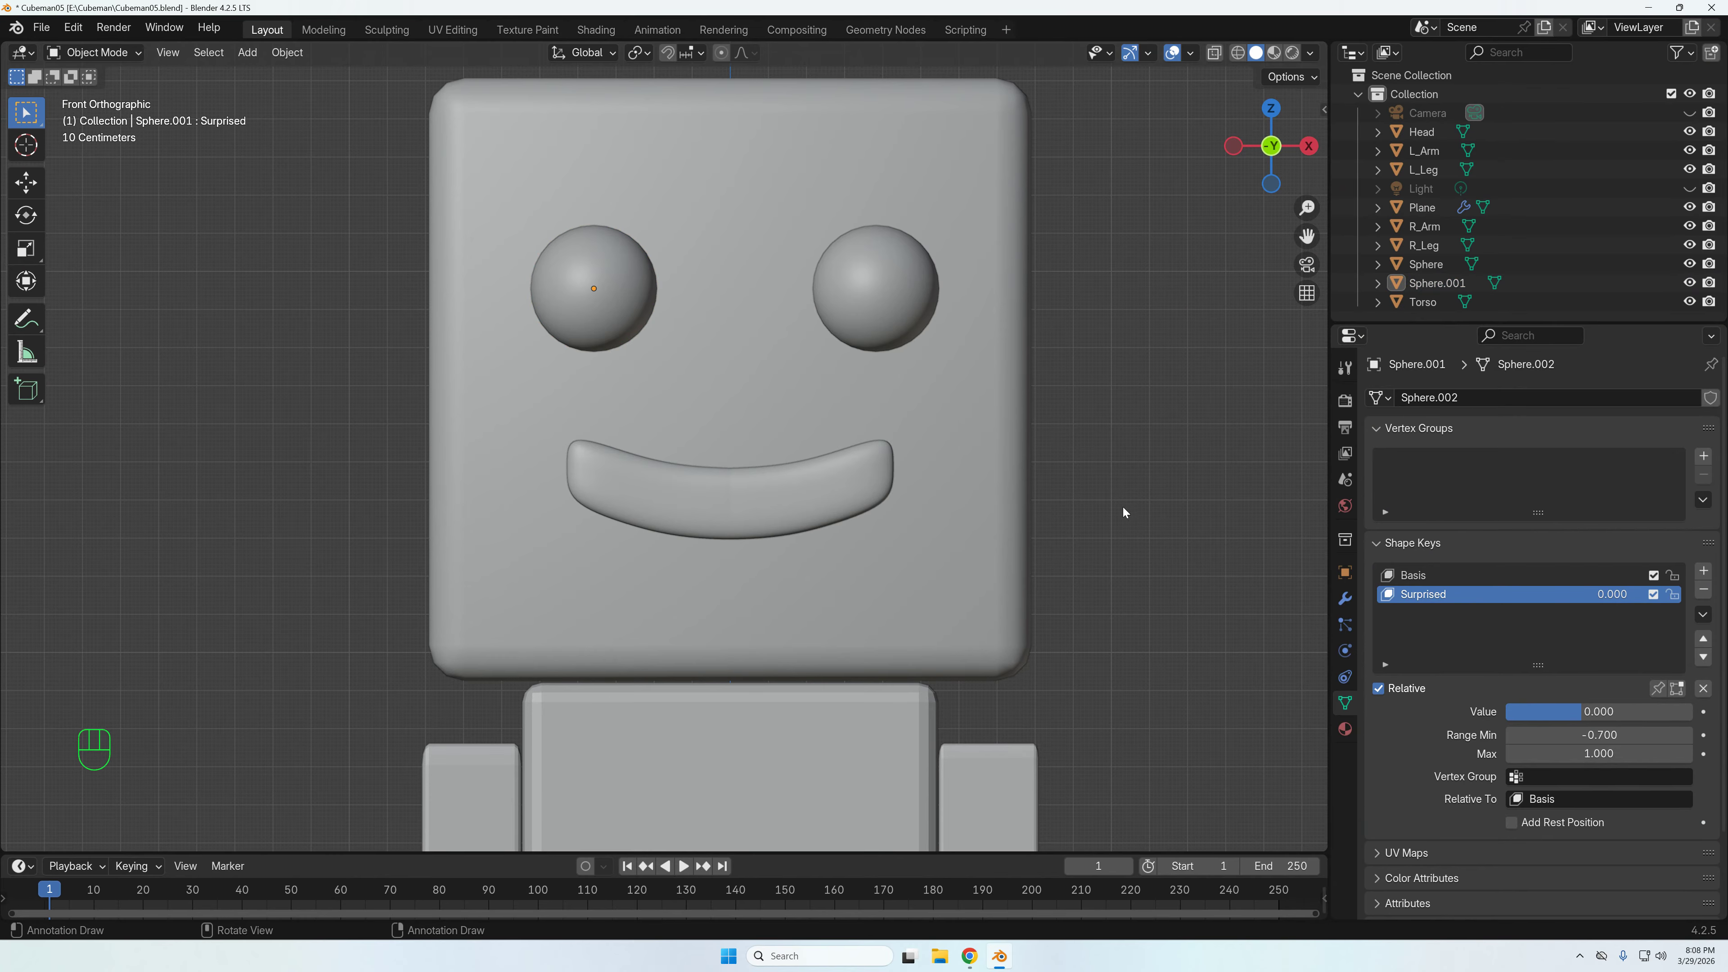
- Check the shape keys of both eyes and the mouth, and switch the viewport to Material Preview shading
{"action": "left_click", "coordinate": [638, 317]}
{"action": "left_click", "coordinate": [919, 314]}
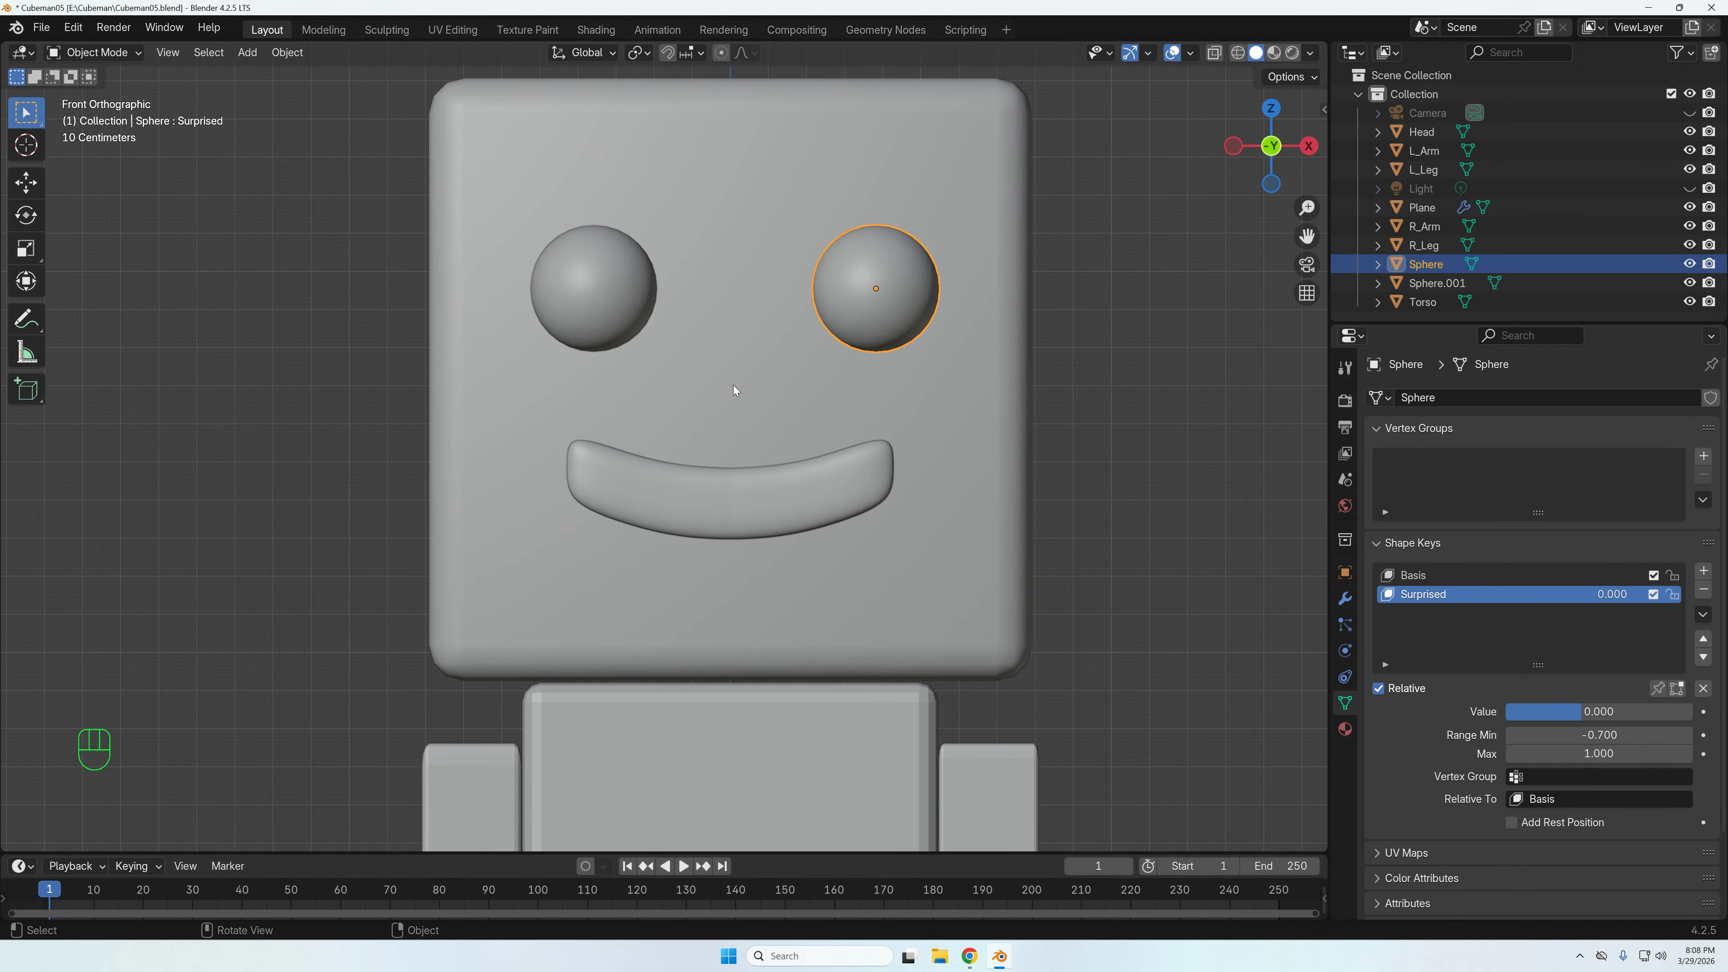
{"action": "left_click", "coordinate": [693, 522]}
{"action": "scroll", "coordinate": [1165, 484], "scroll_direction": "down", "scroll_amount": 3}
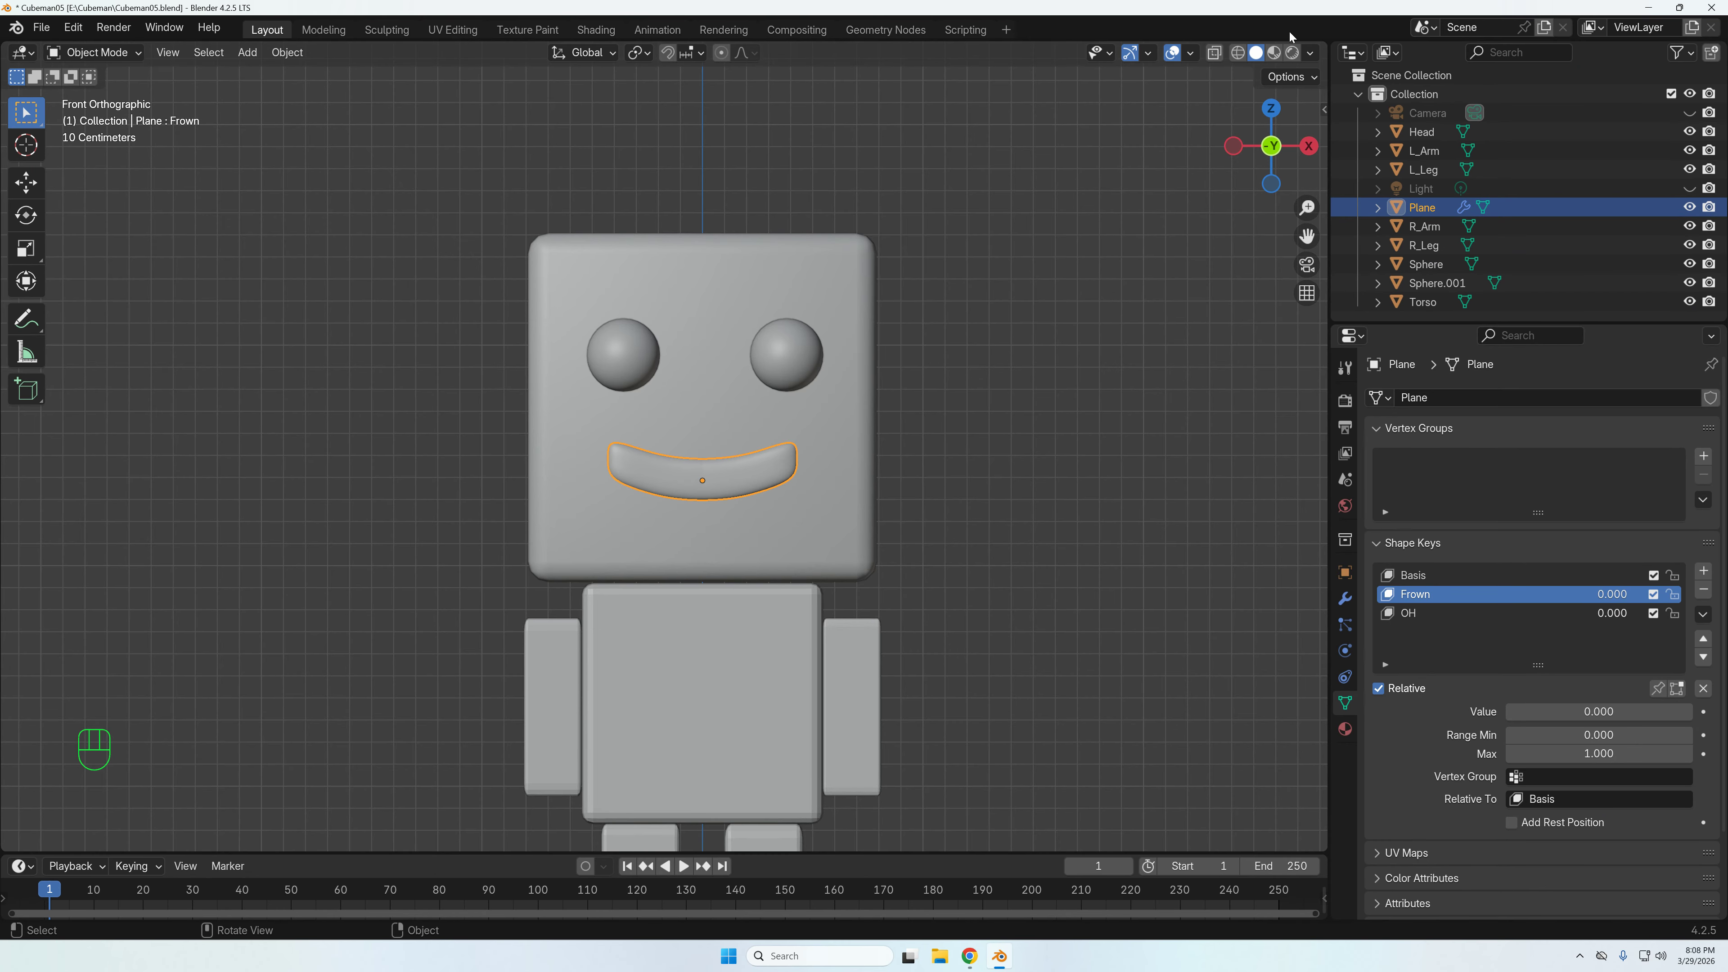
{"action": "left_click", "coordinate": [1274, 52]}
{"action": "middle_click_drag", "start_coordinate": [1079, 297], "coordinate": [1014, 325]}
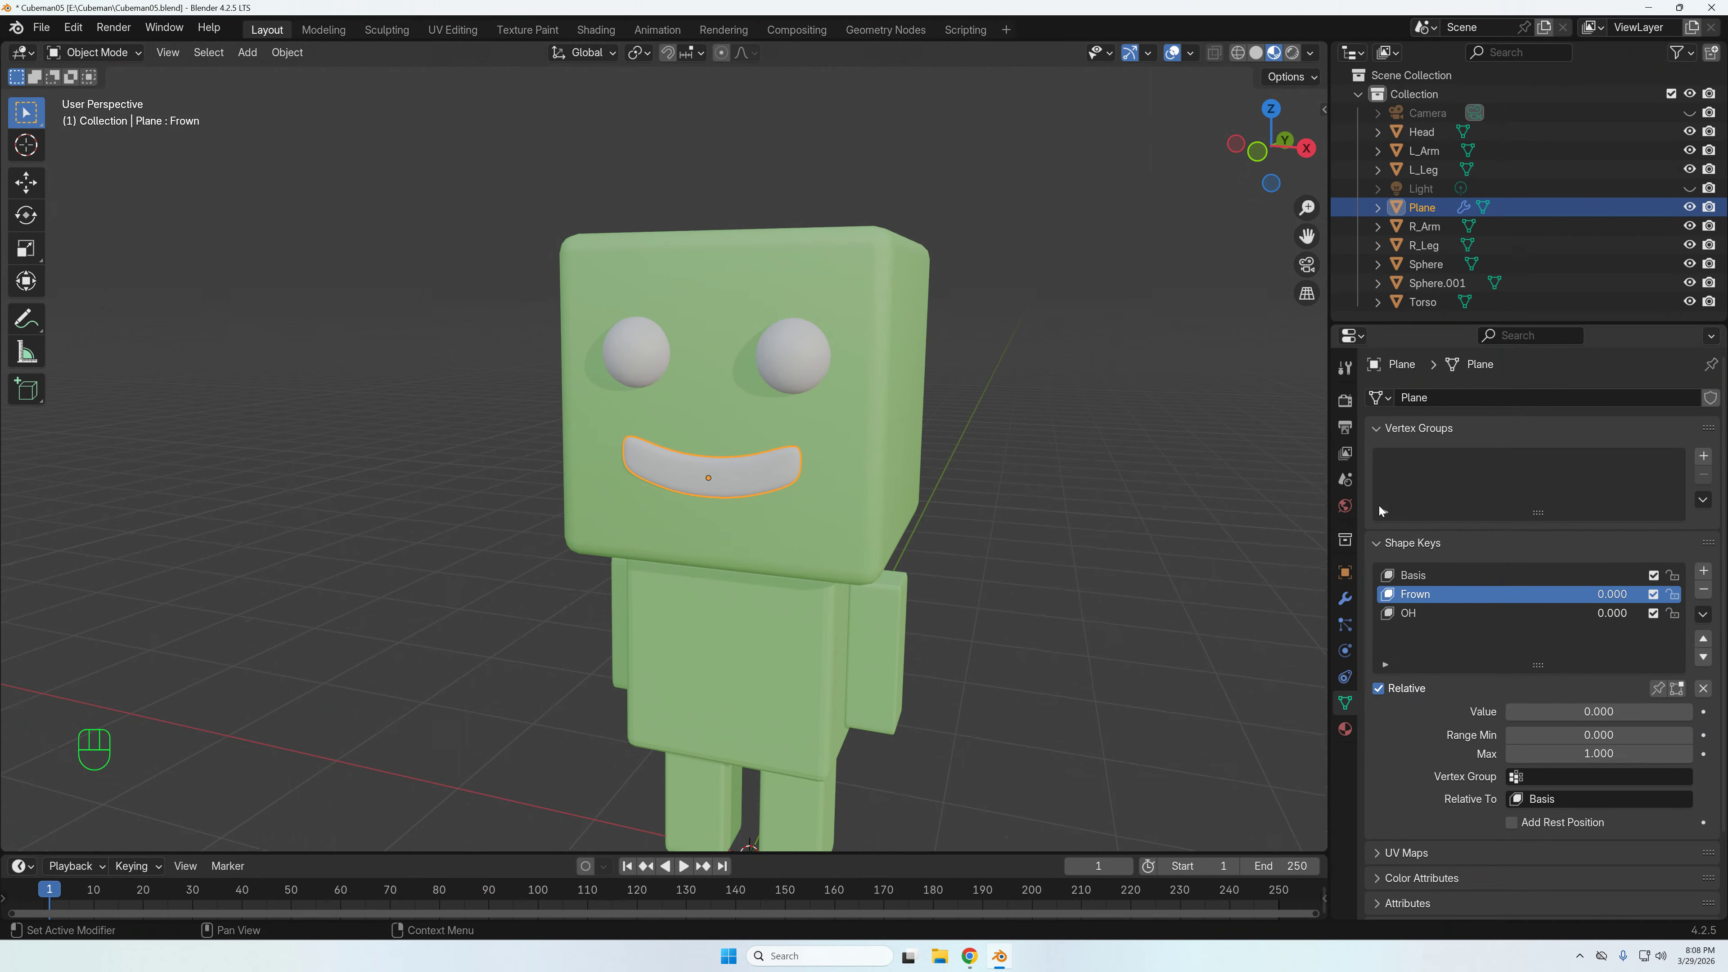
- Select the eyes and mouth in turn to review their shape keys, and preview the mouth's Frown key, returning it to 0.000
{"action": "left_click", "coordinate": [802, 373]}
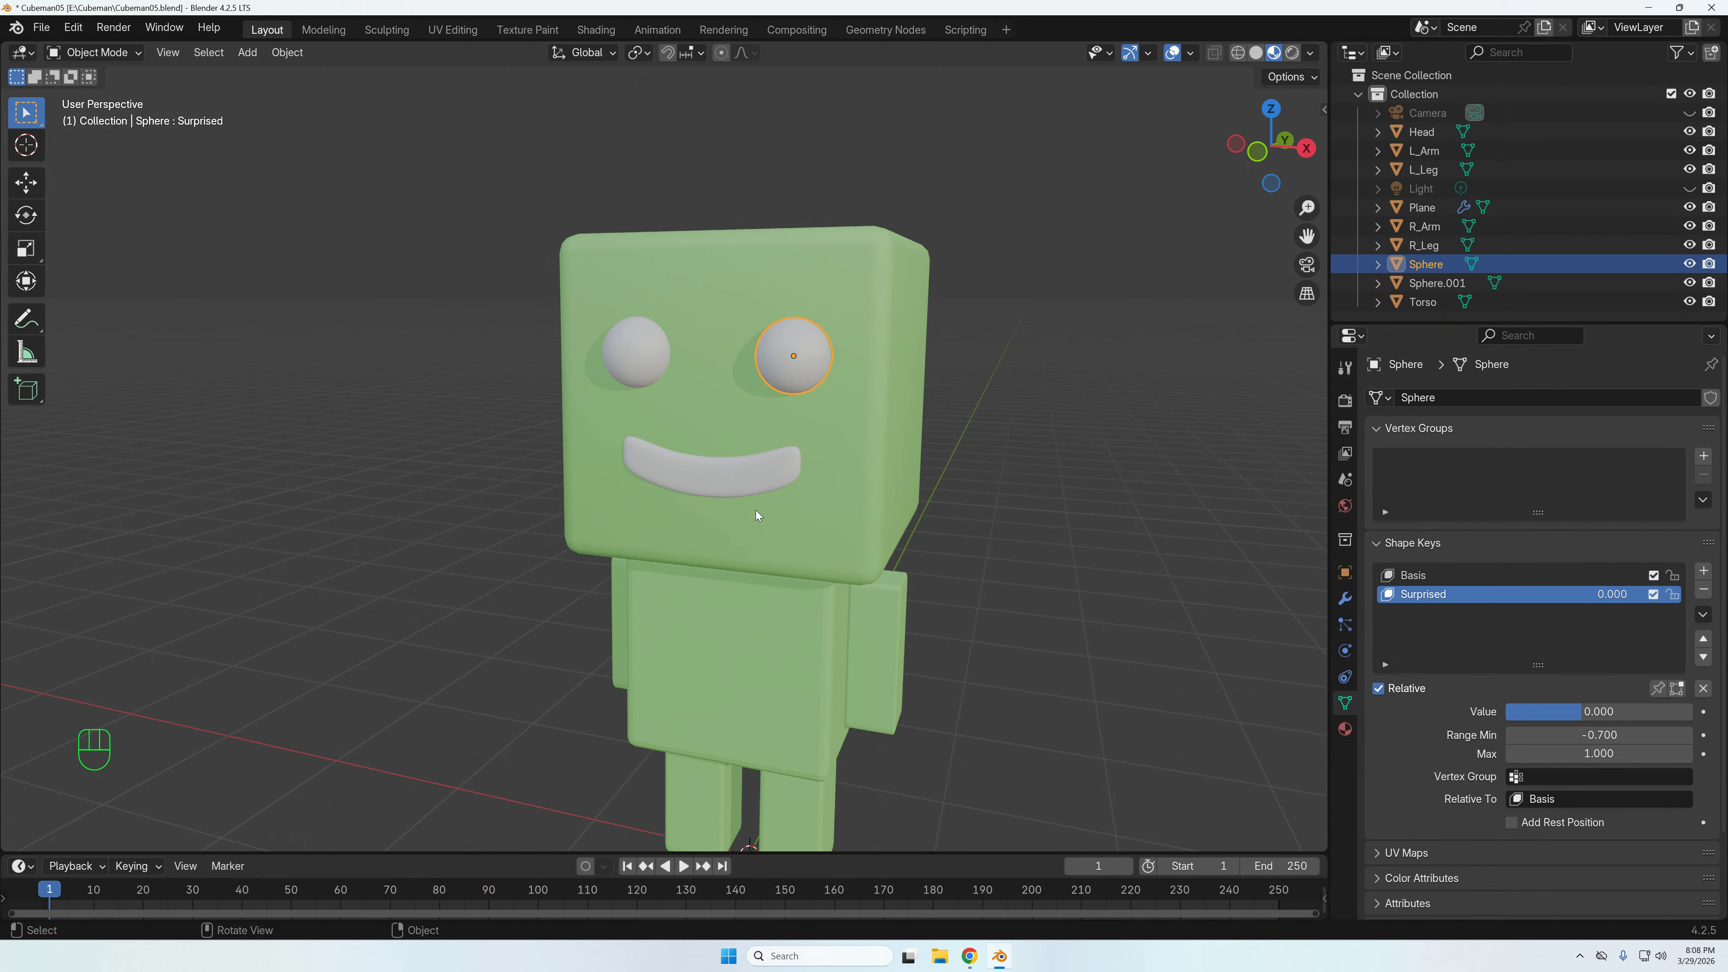
{"action": "left_click", "coordinate": [749, 483]}
{"action": "left_click", "coordinate": [636, 353]}
{"action": "left_click", "coordinate": [839, 368]}
{"action": "left_click", "coordinate": [790, 361]}
{"action": "left_click", "coordinate": [754, 468]}
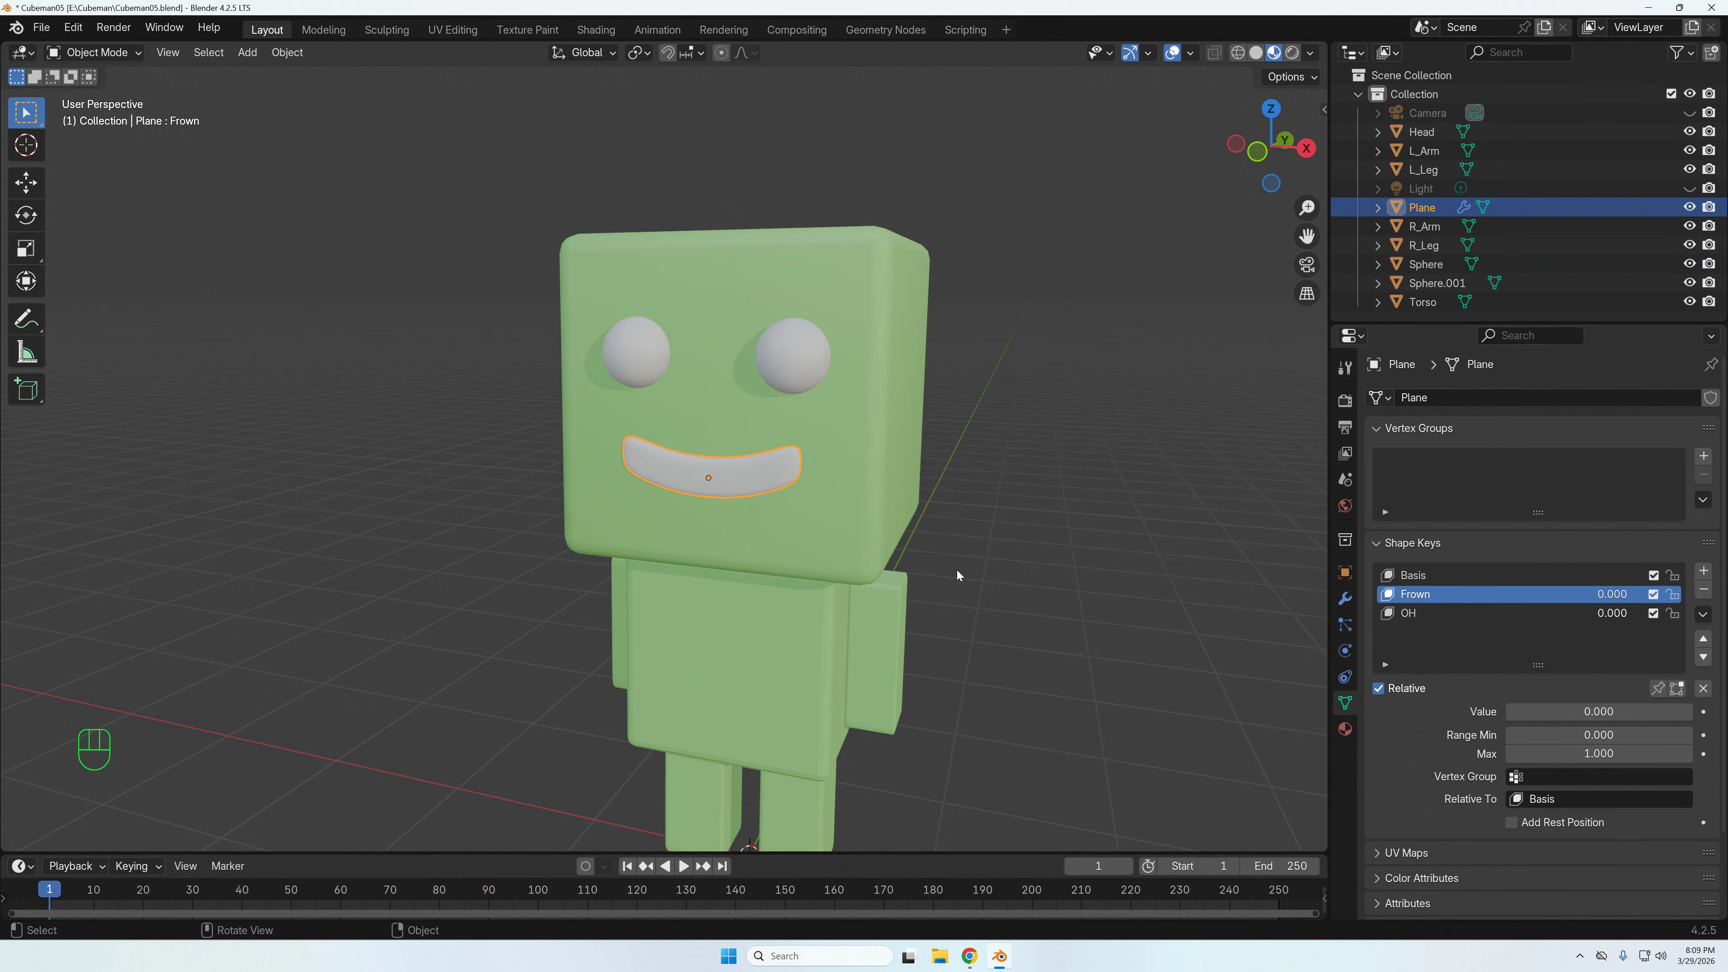
{"action": "mouse_move", "coordinate": [1613, 712]}
{"action": "left_mouse_down"}
{"action": "mouse_move", "coordinate": [1722, 711]}
{"action": "mouse_move", "coordinate": [1640, 712]}
{"action": "left_mouse_up"}
{"action": "left_click_drag", "start_coordinate": [1532, 711], "coordinate": [1505, 711]}
- Save the scene as a new file named Cubeman06.blend in the Cubeman folder
{"action": "left_click", "coordinate": [41, 27]}
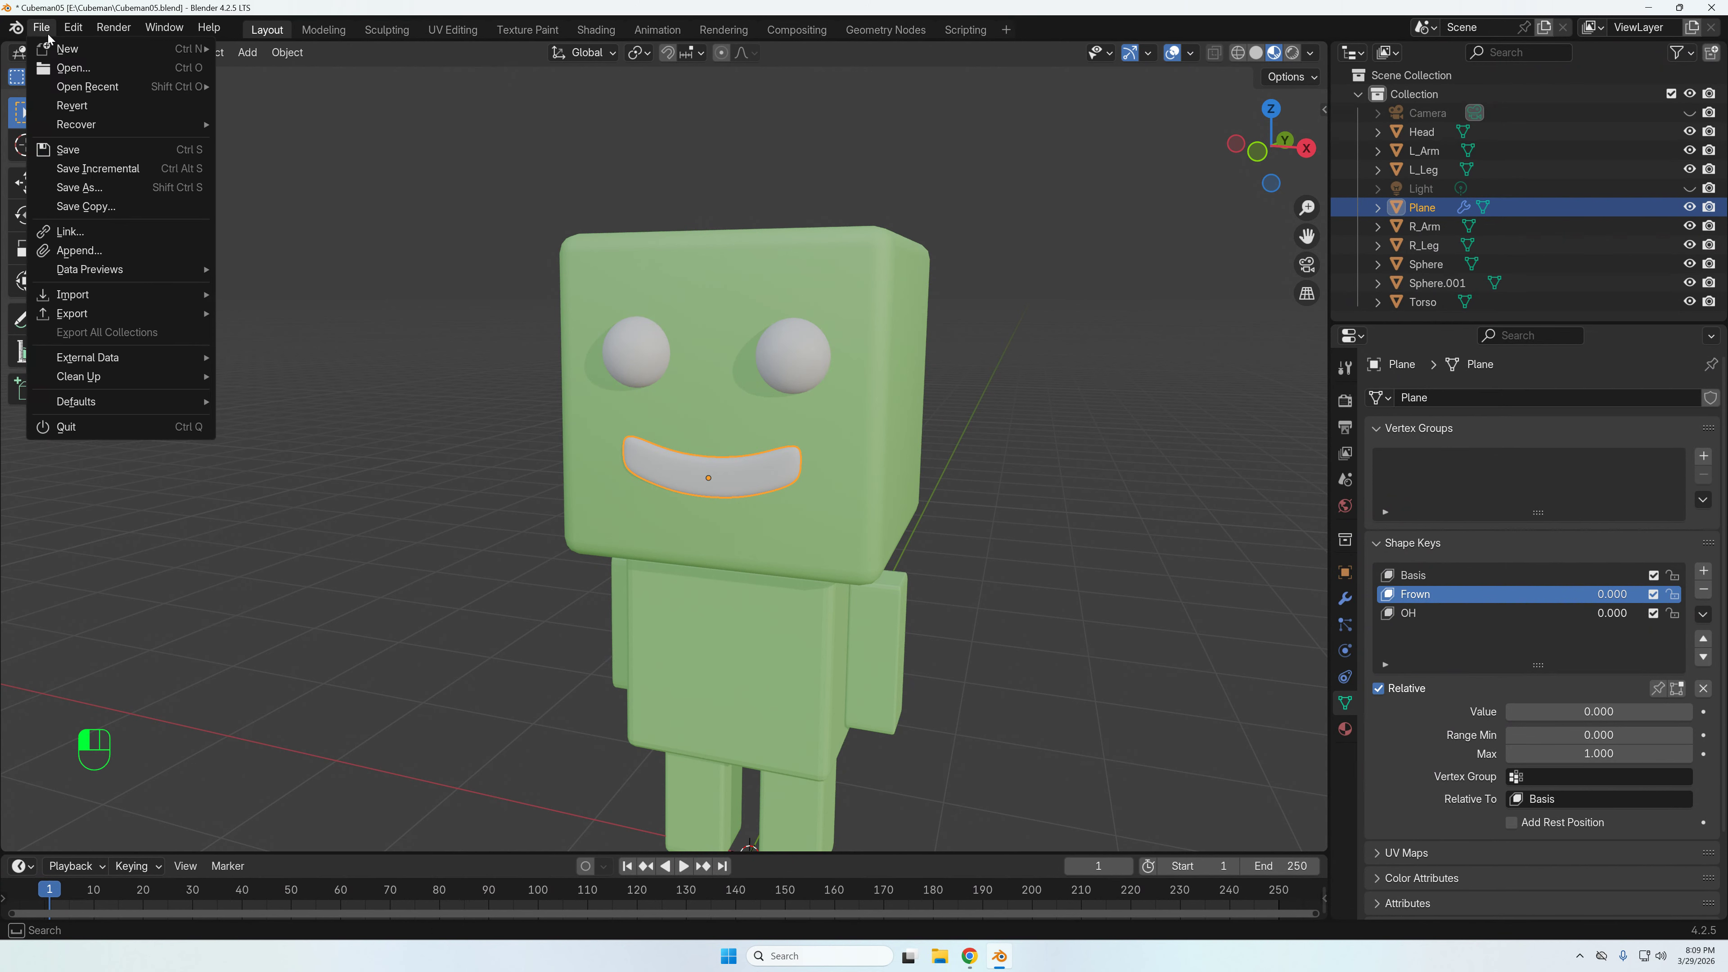
{"action": "left_click", "coordinate": [141, 186]}
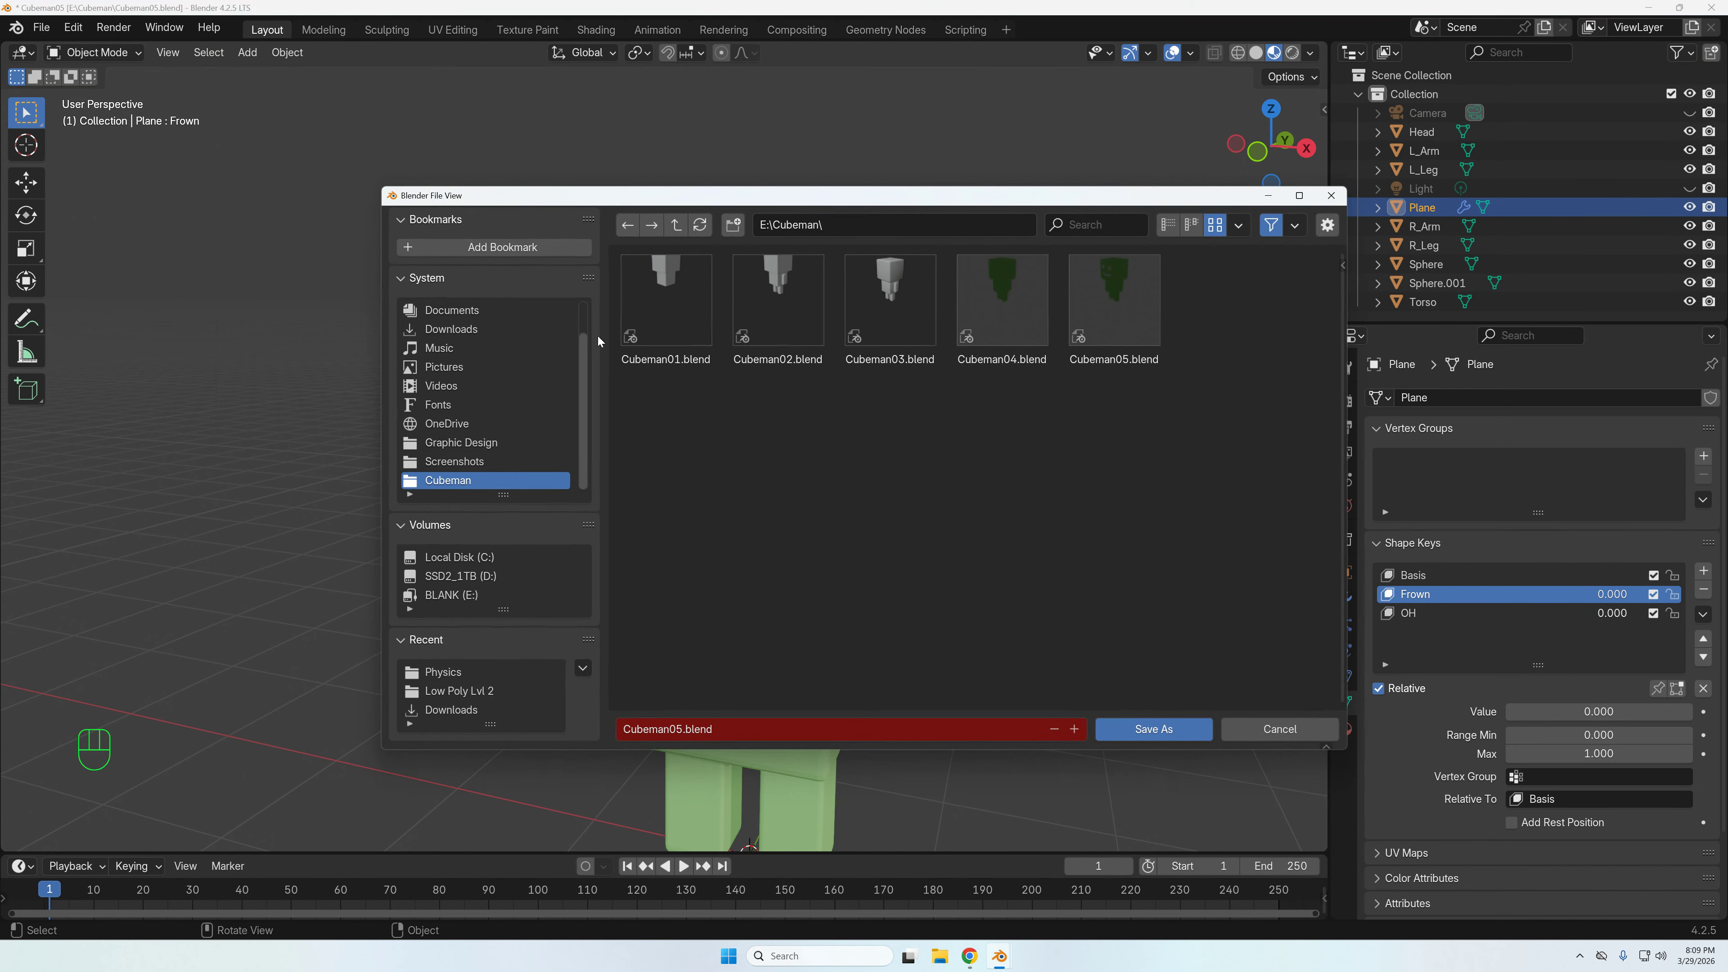
{"action": "left_click", "coordinate": [681, 728]}
{"action": "key", "text": "BackSpace"}
{"action": "type", "text": "6"}
{"action": "left_click", "coordinate": [1140, 723]}
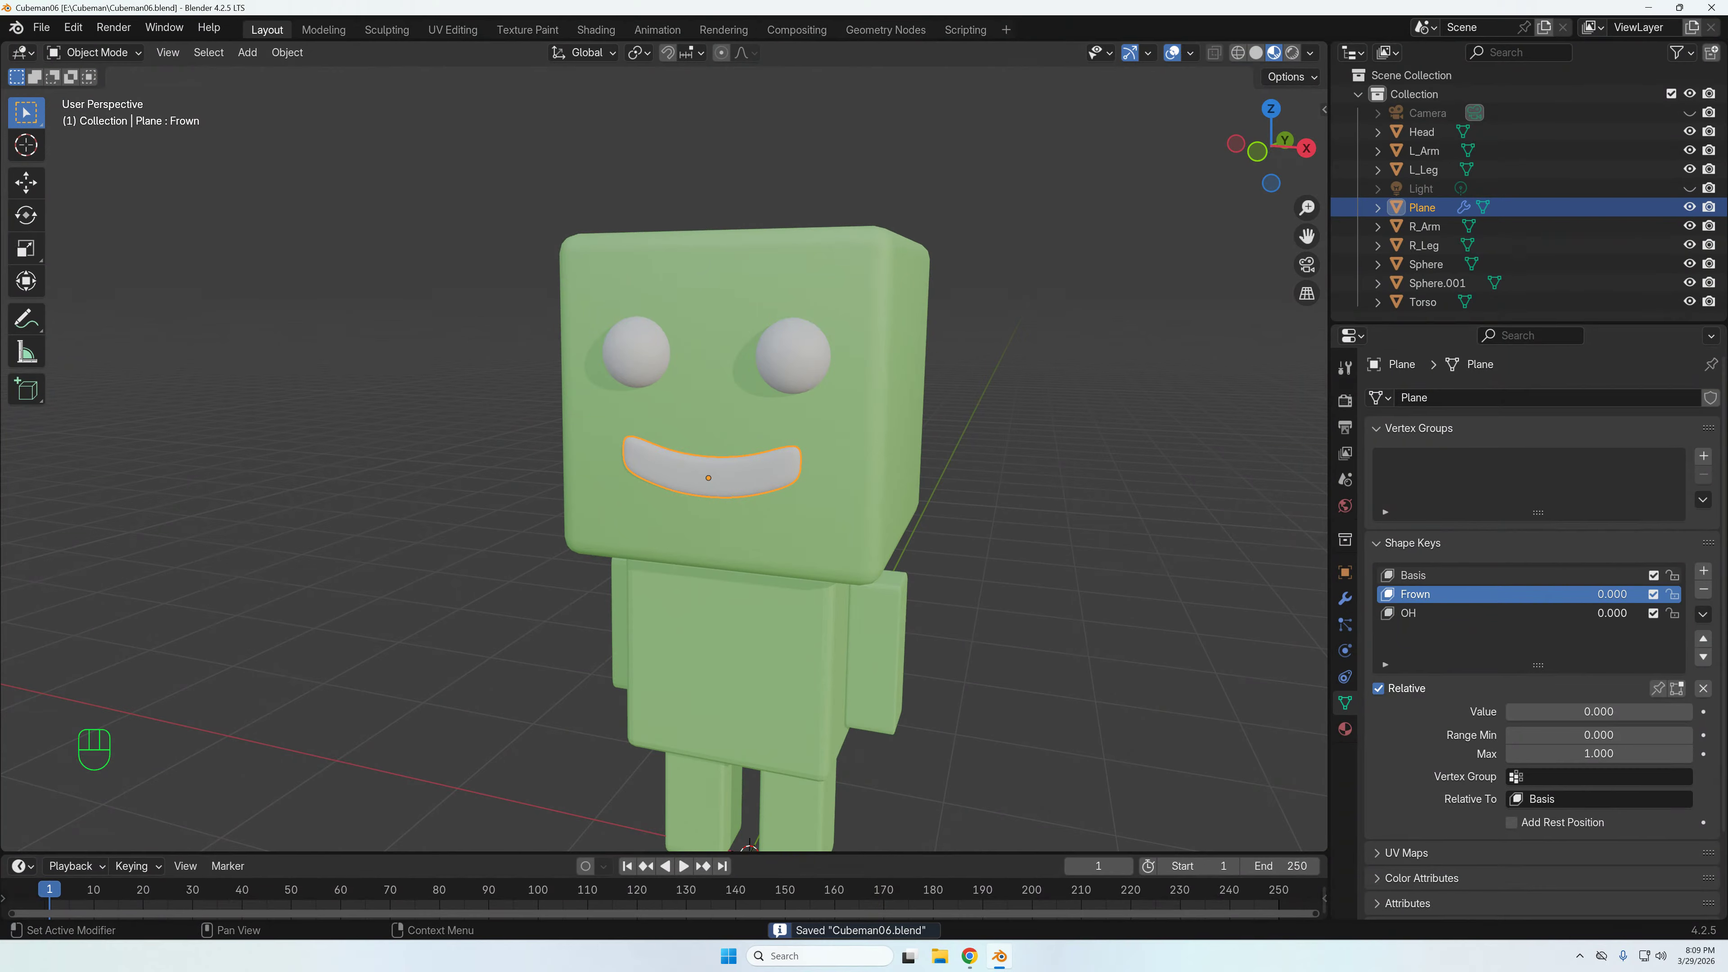